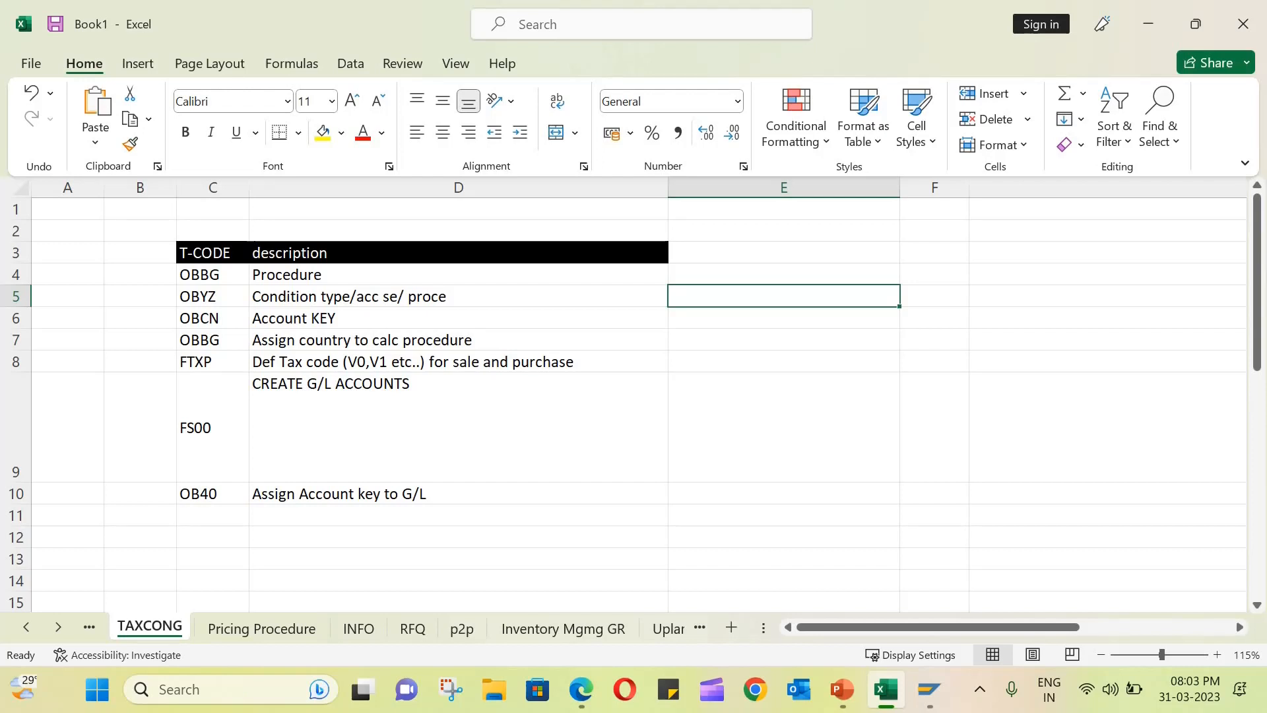
# - Run transaction OBYZ in SAP and open the Condition Types maintenance view
pyautogui.click(458, 275)
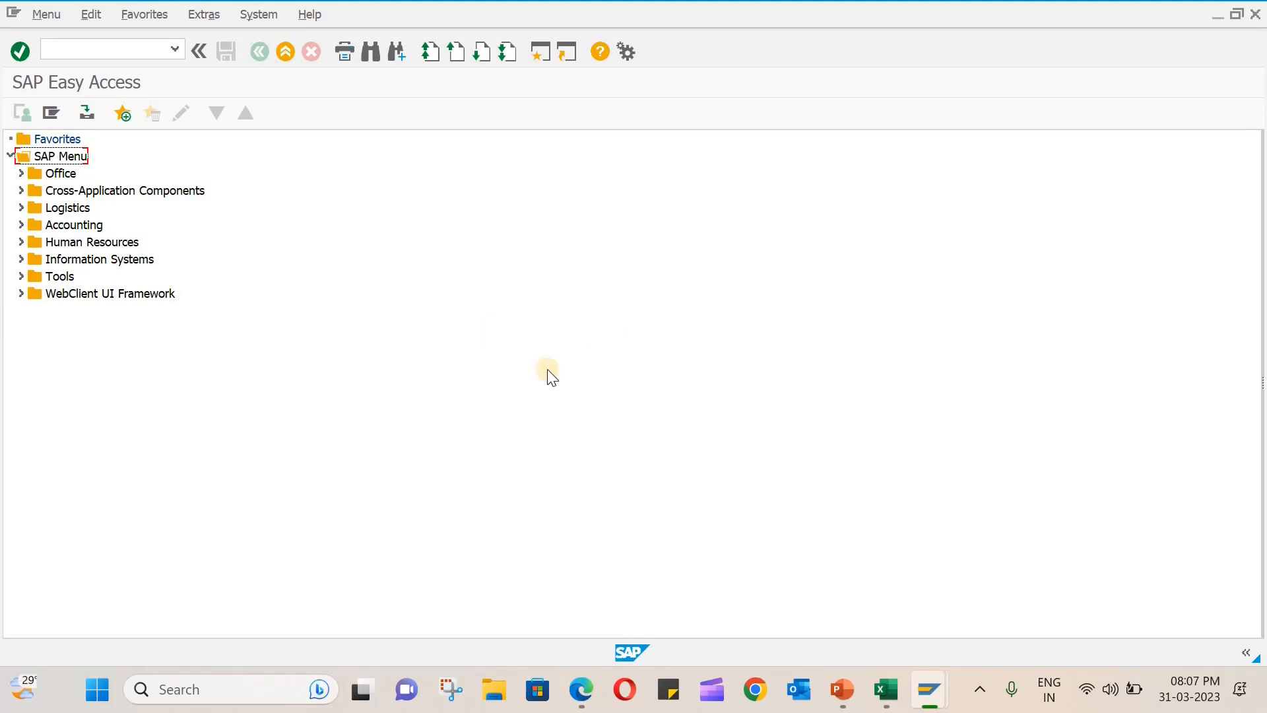
pyautogui.click(87, 50)
pyautogui.write('obyz')
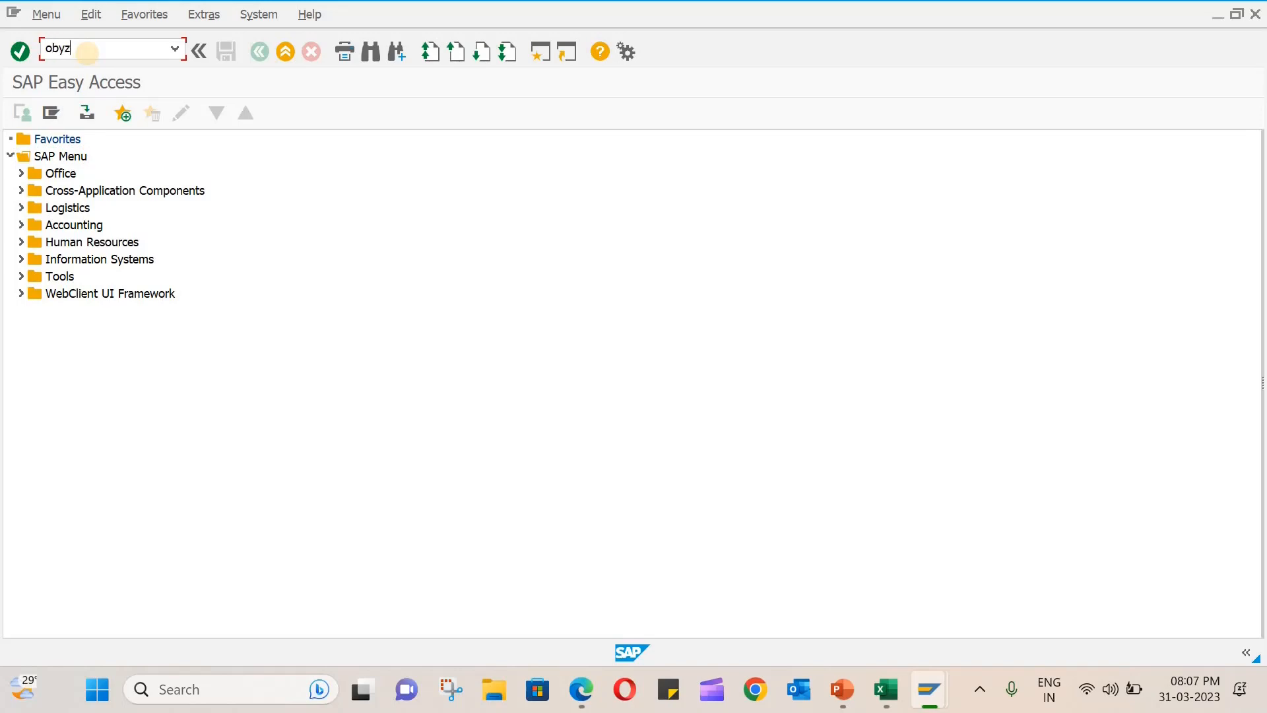
pyautogui.press('Return')
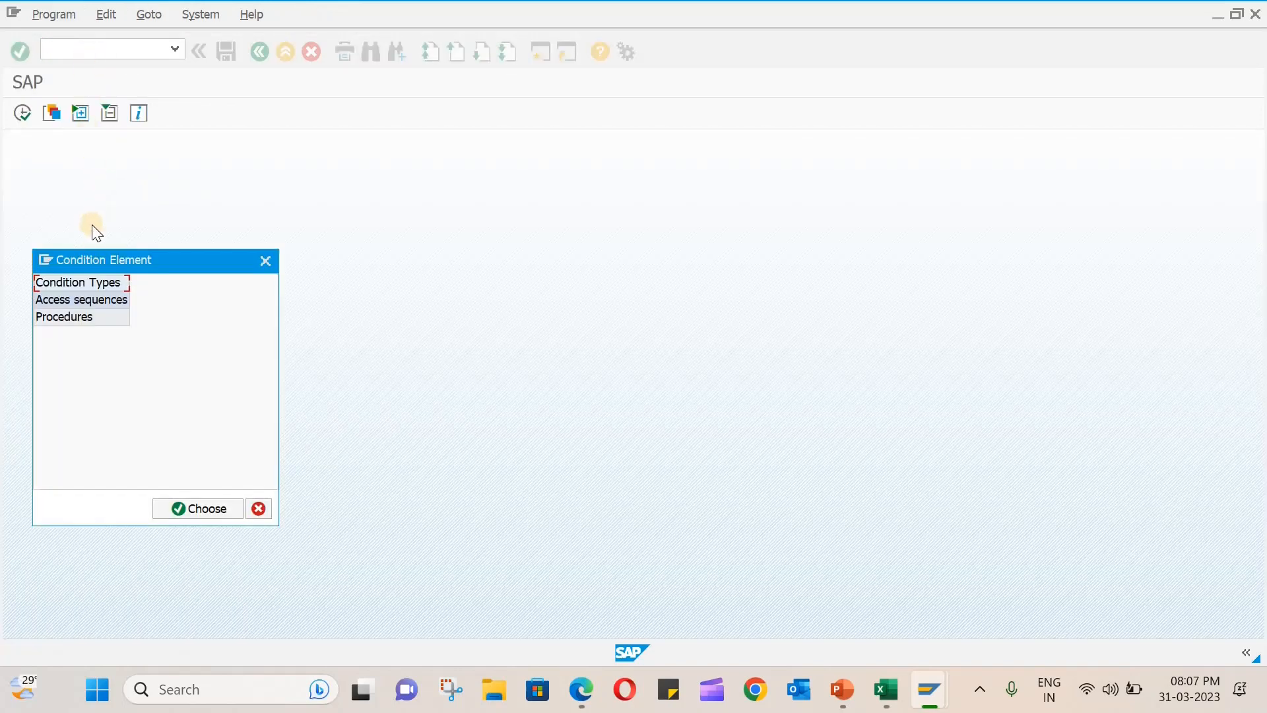
pyautogui.moveTo(114, 259); pyautogui.dragTo(317, 194)
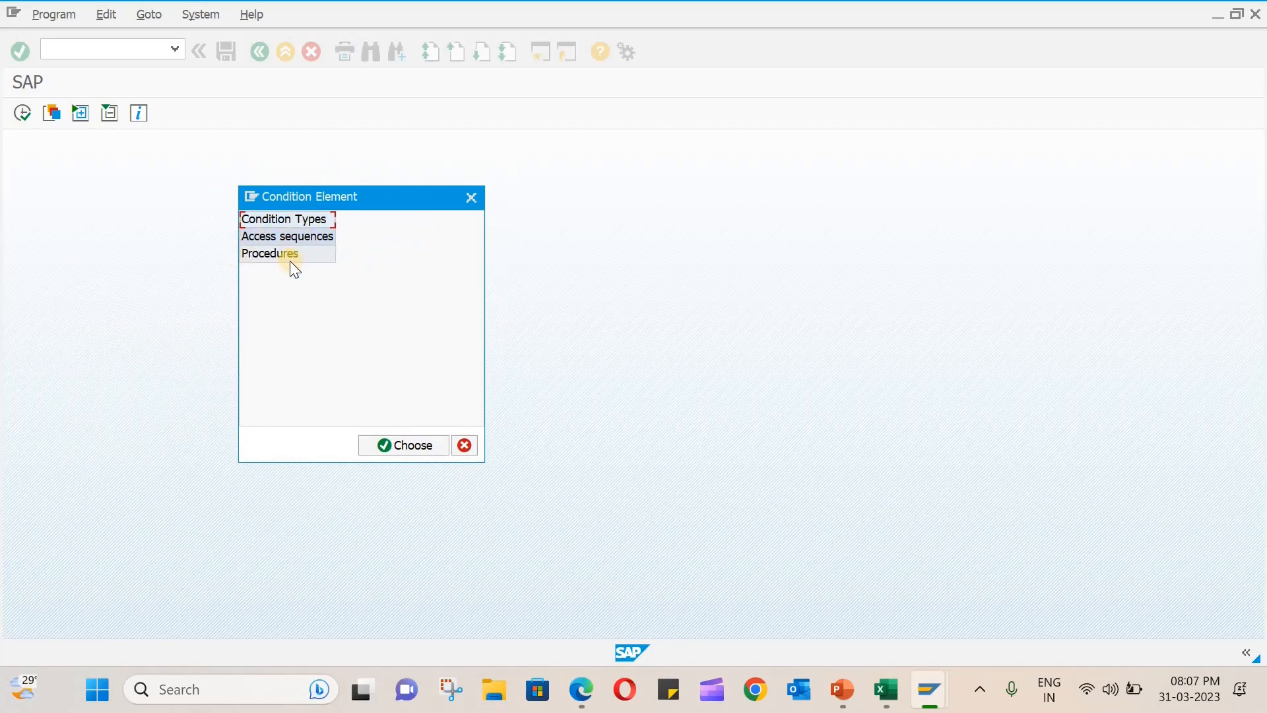
pyautogui.doubleClick(295, 220)
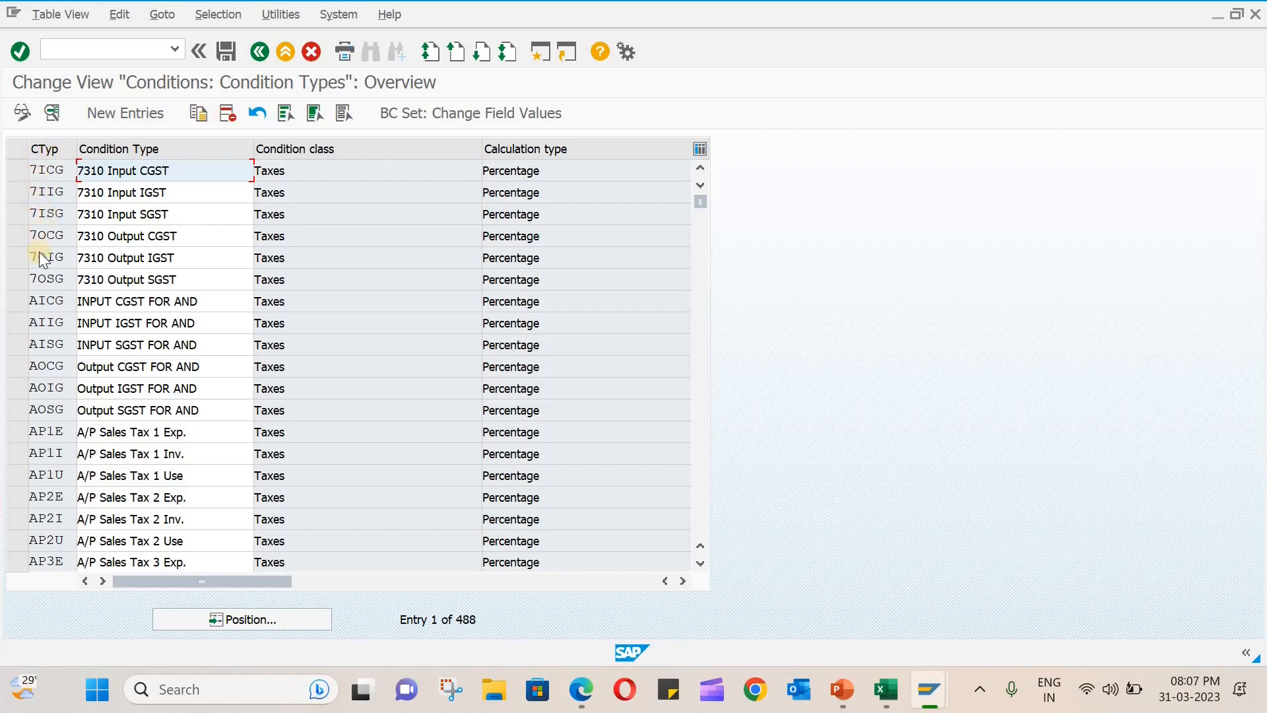
# - Examine the list of condition types and the detail settings of the BASB base amount condition
pyautogui.scroll(-3, 53, 518)
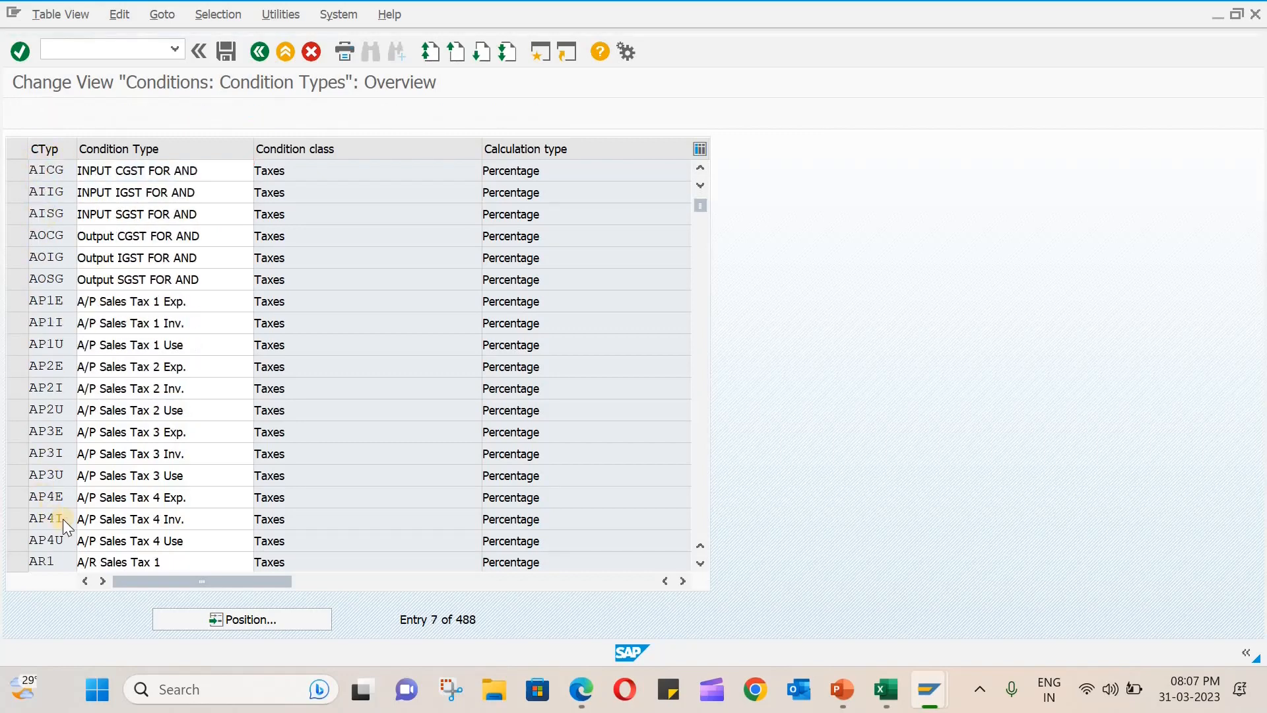
pyautogui.scroll(-5, 276, 466)
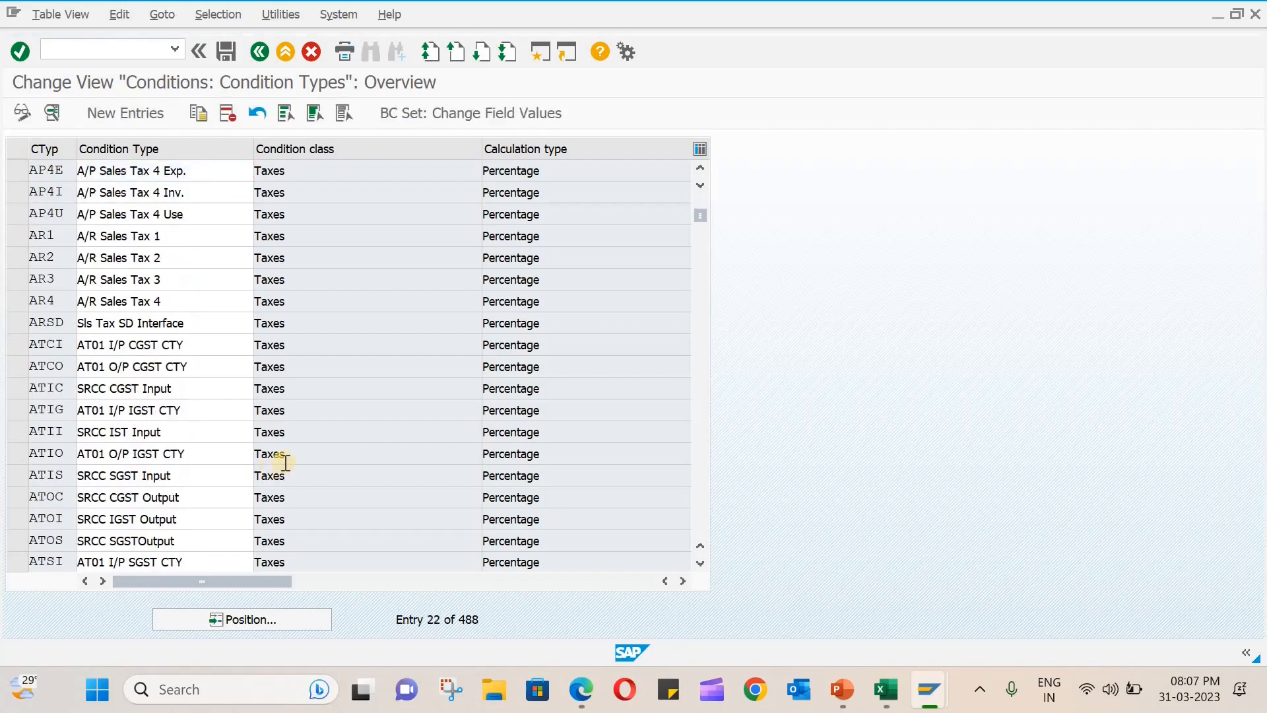
pyautogui.scroll(-3, 285, 462)
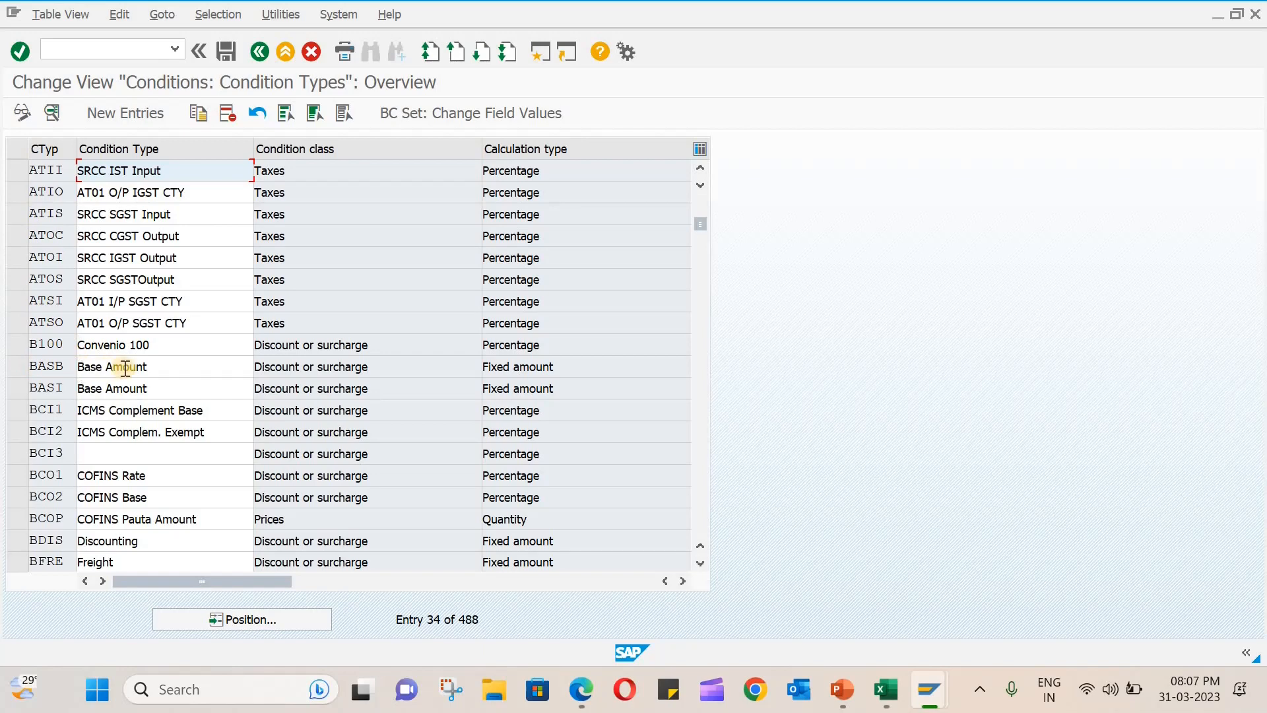
pyautogui.doubleClick(55, 367)
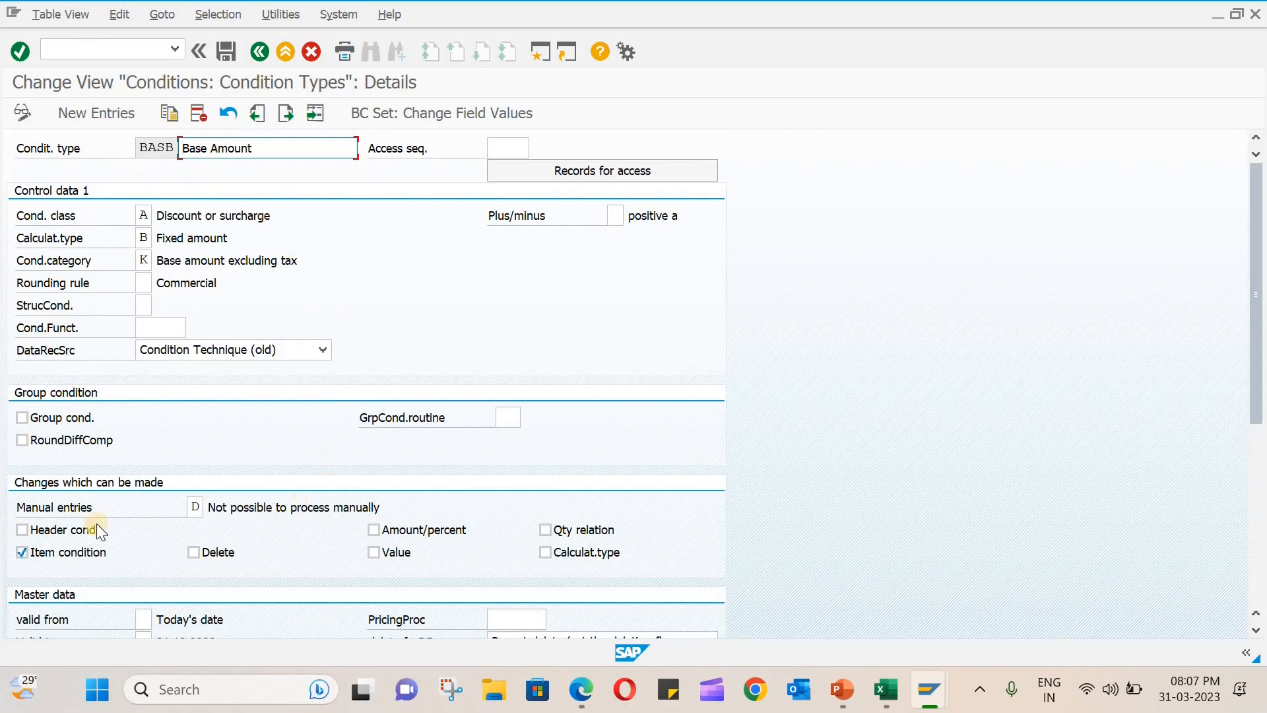
pyautogui.click(198, 53)
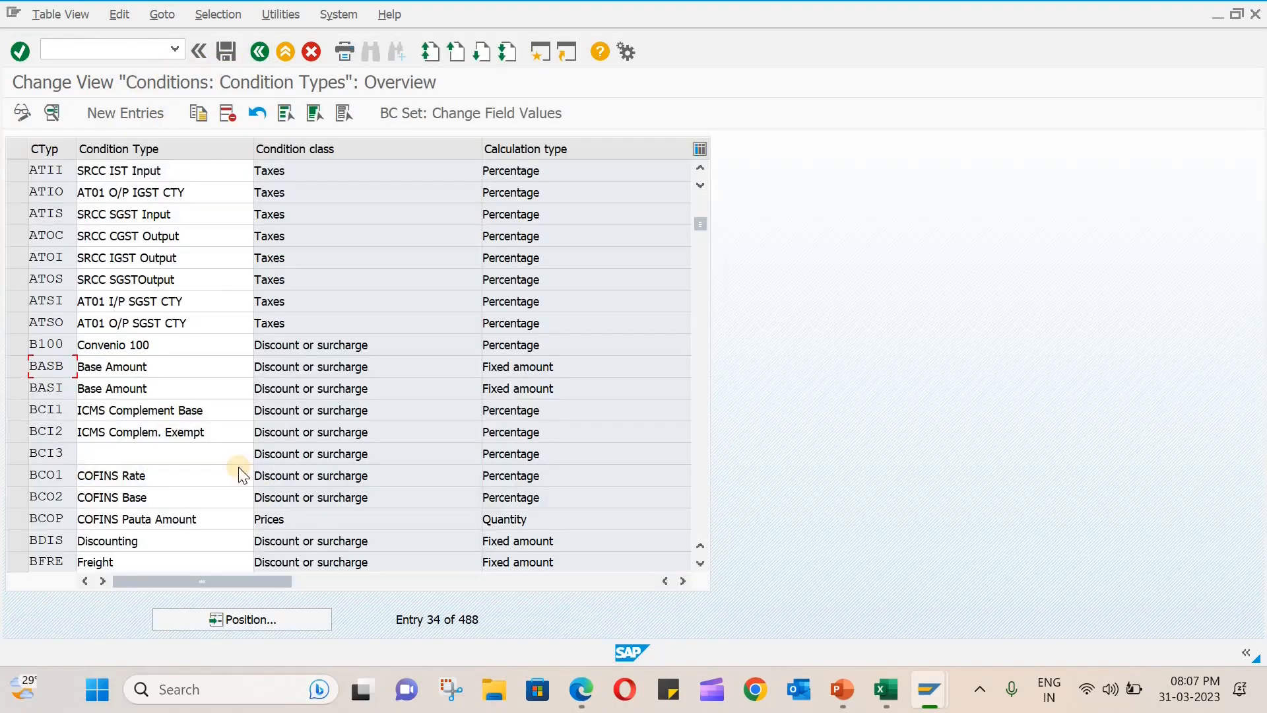
pyautogui.scroll(-3, 238, 466)
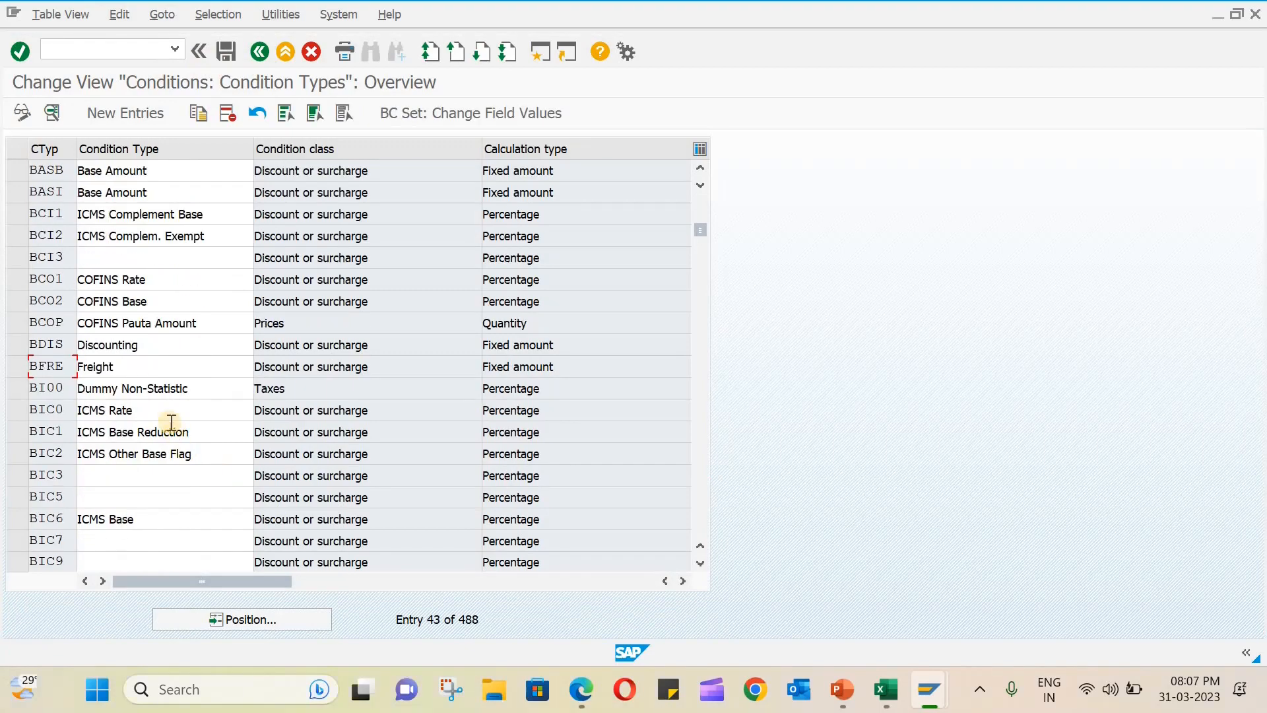
pyautogui.scroll(2, 171, 423)
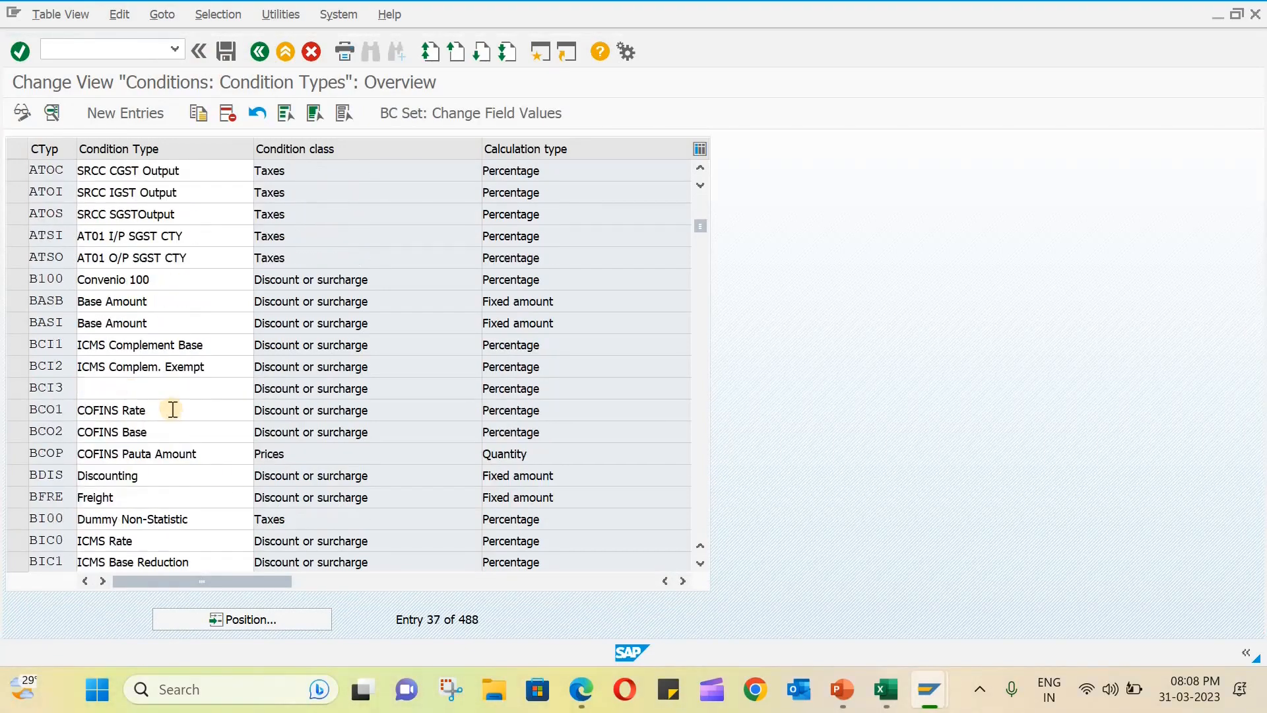
pyautogui.scroll(4, 173, 409)
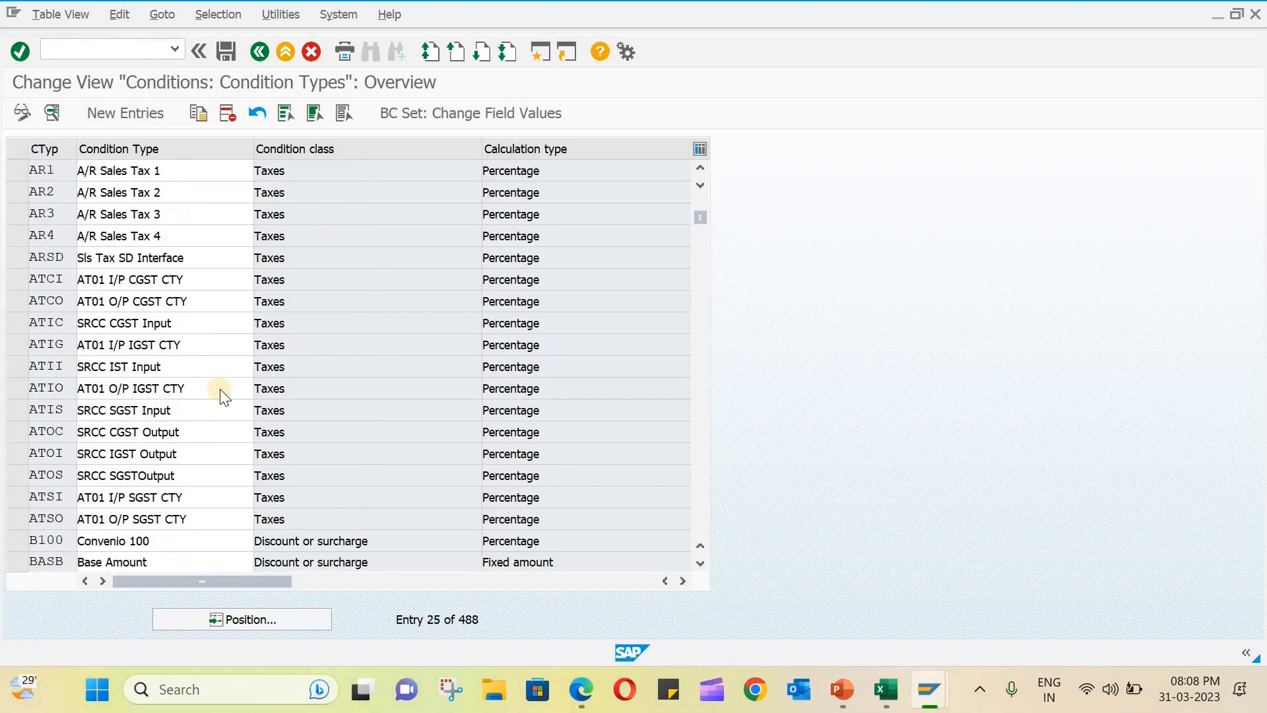
pyautogui.scroll(6, 224, 396)
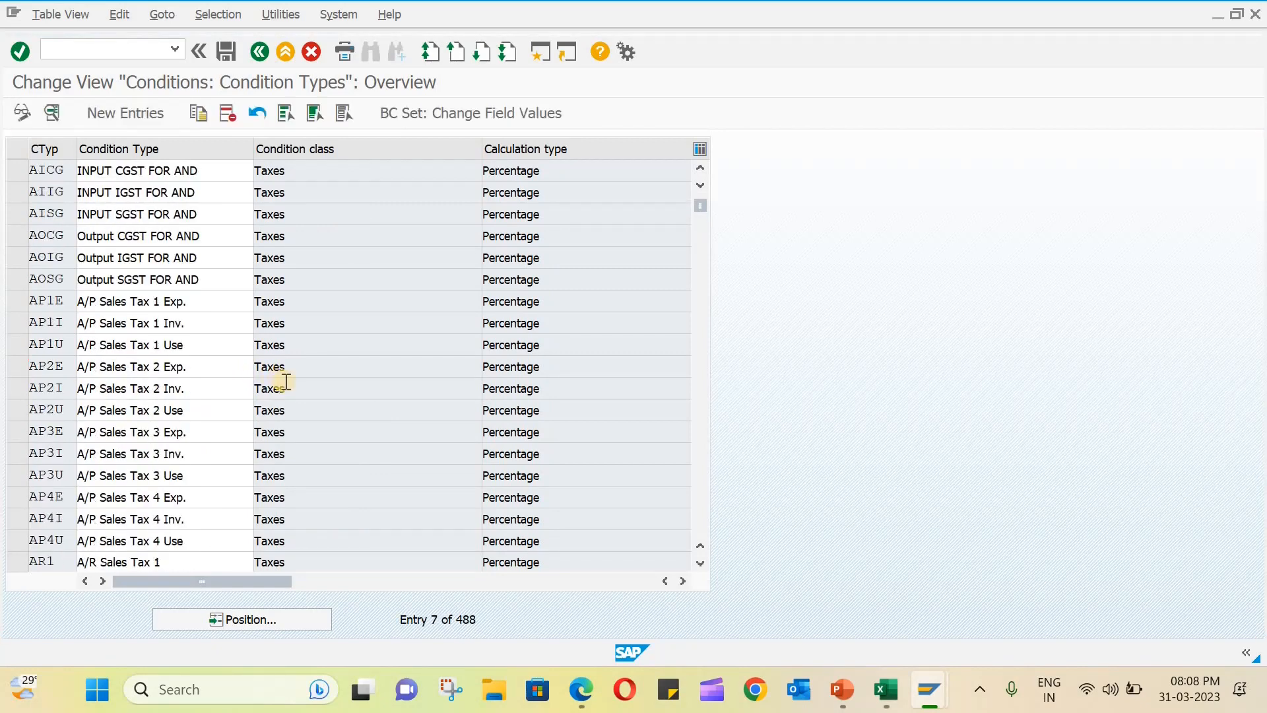
pyautogui.scroll(2, 286, 382)
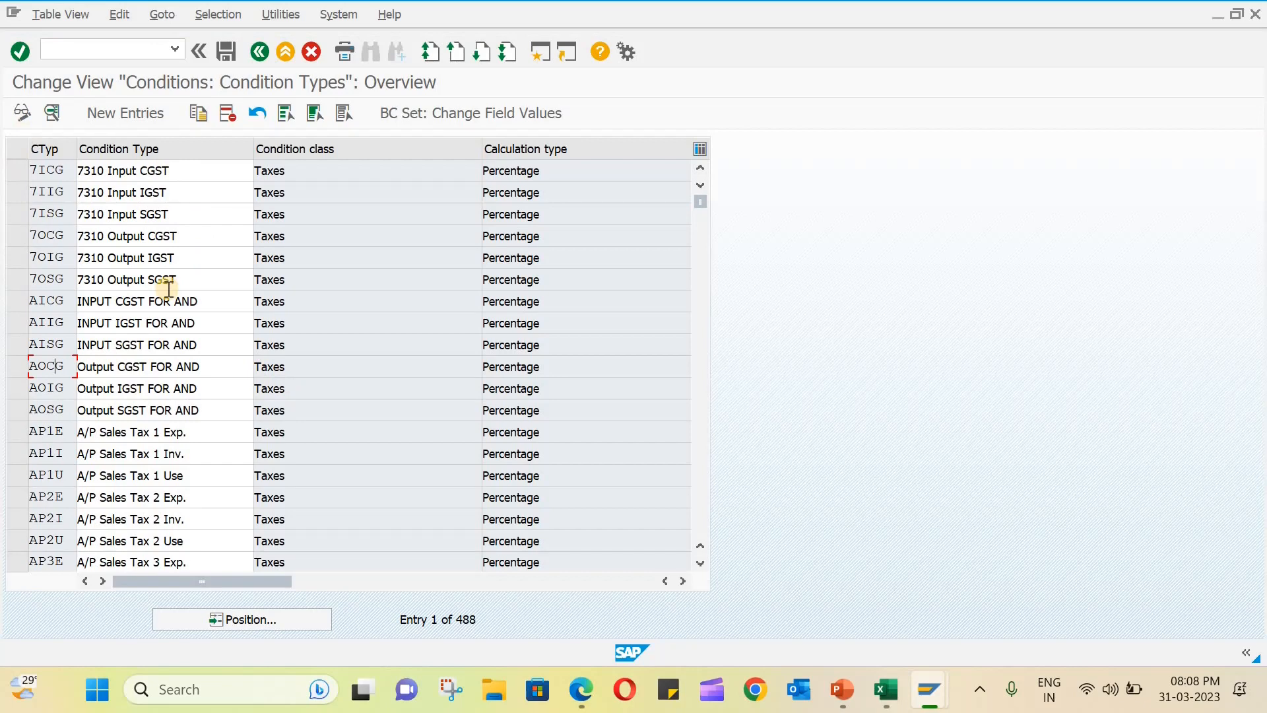
# - Start a copy of condition type 7ICG and set the new condition type code to MSGT
pyautogui.click(17, 169)
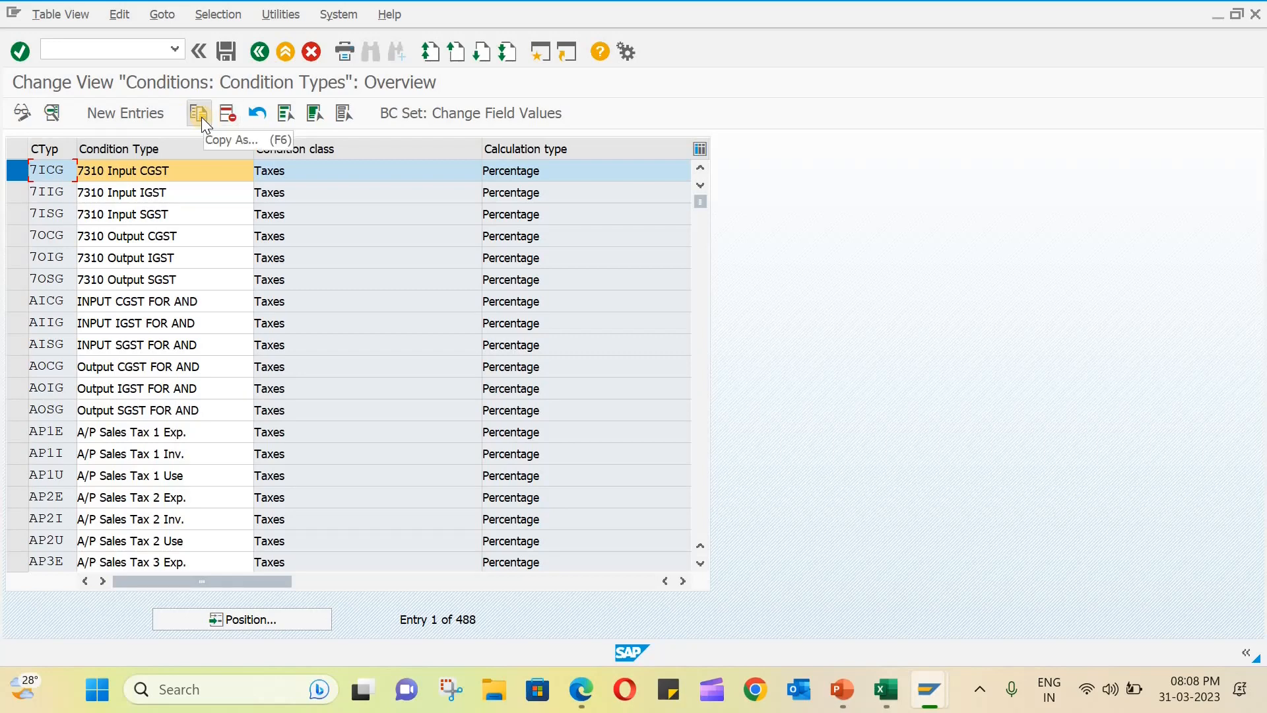
pyautogui.click(201, 117)
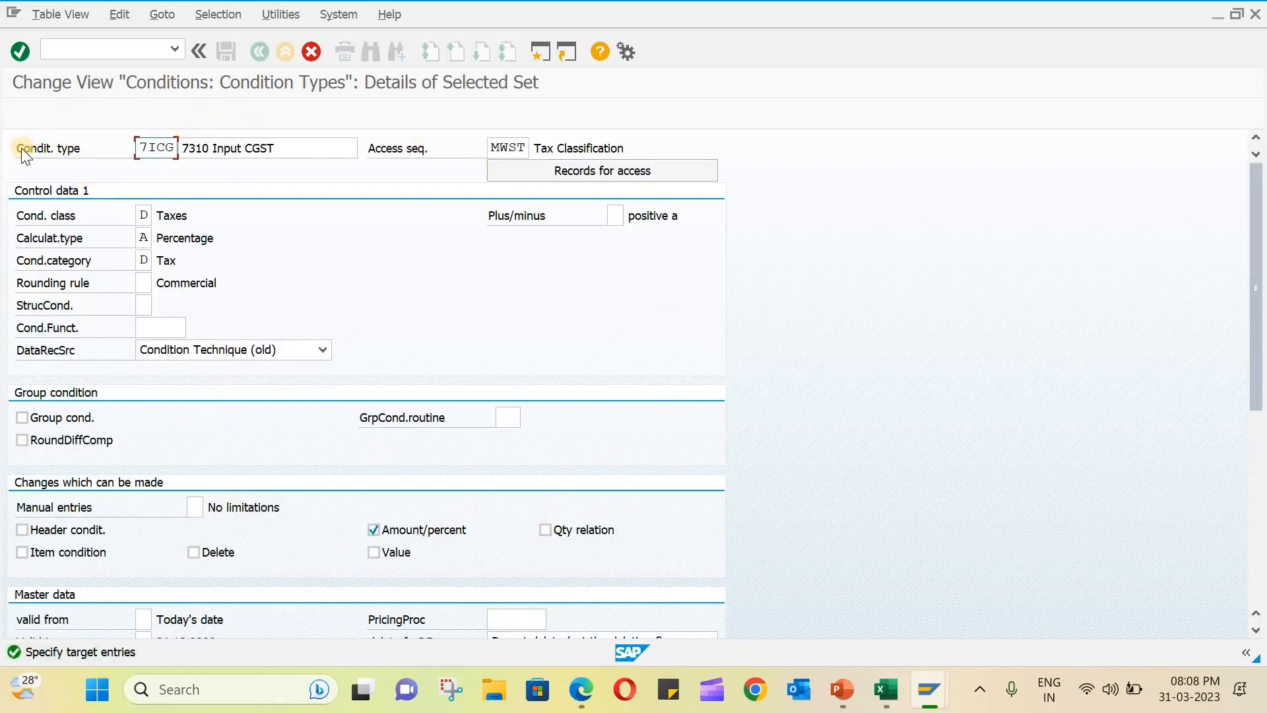
pyautogui.moveTo(142, 148); pyautogui.dragTo(177, 147)
pyautogui.write('MSGT')
# - Set the description of the copied condition type MSGT to MSIL INPUT CGST
pyautogui.doubleClick(197, 148)
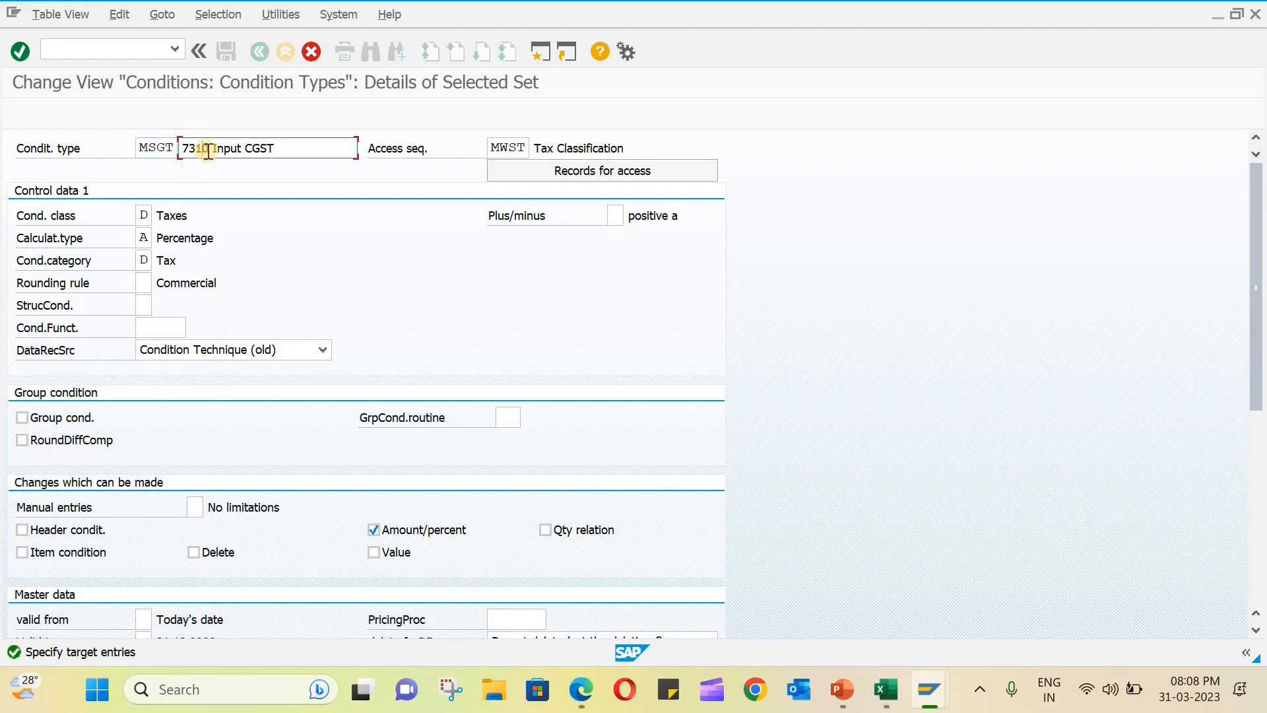
pyautogui.write('MSIL')
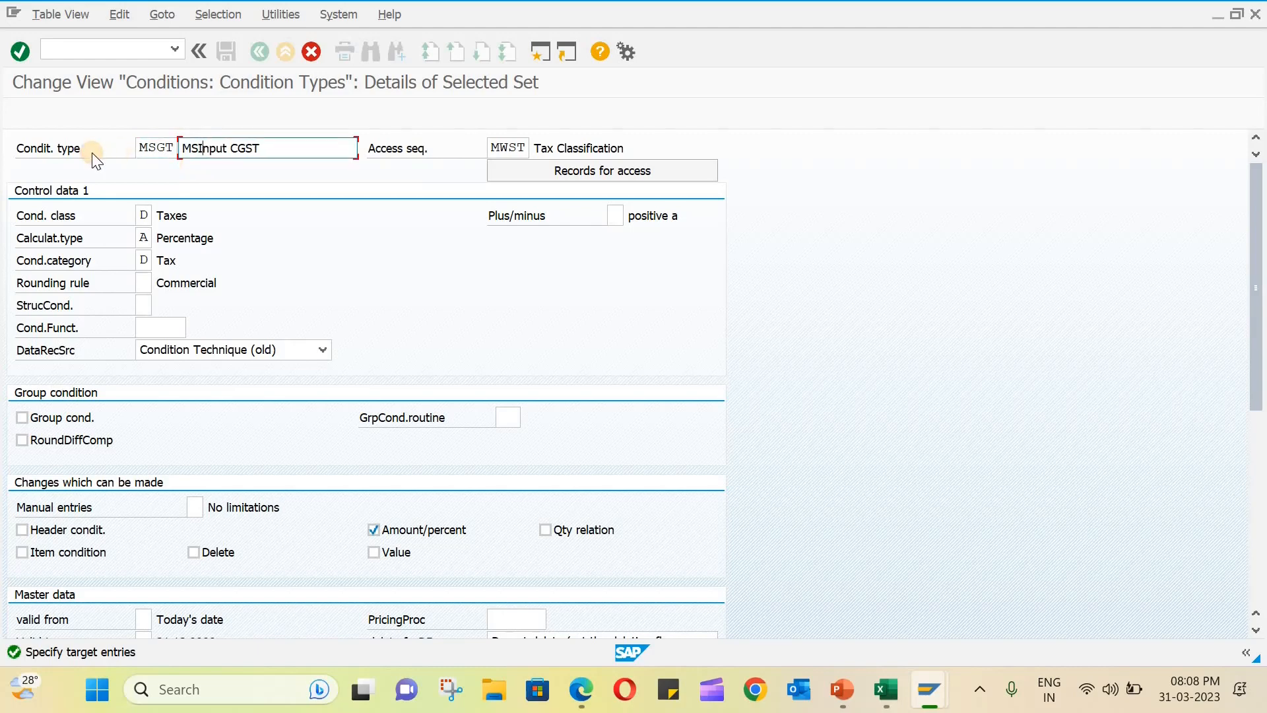
pyautogui.write(' INPUT CGST')
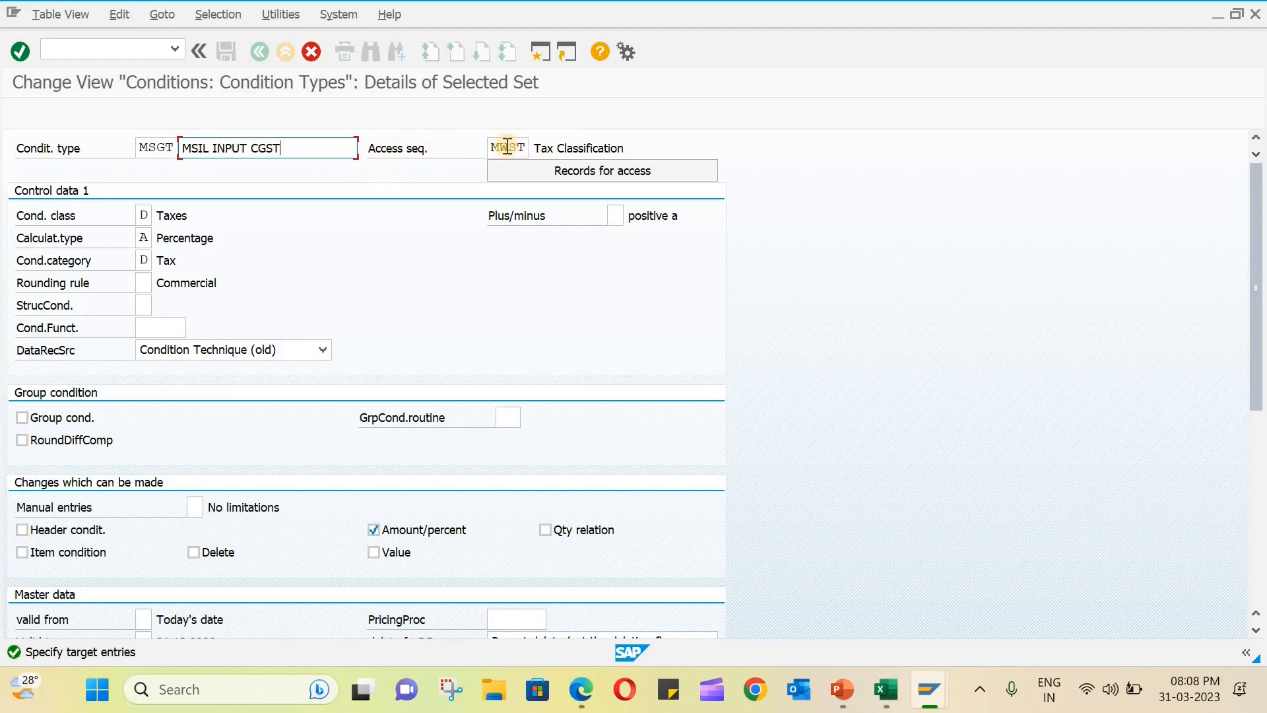
# - Check the access sequence and remaining settings of condition type MSGT and confirm the copy
pyautogui.click(532, 148)
pyautogui.click(597, 177)
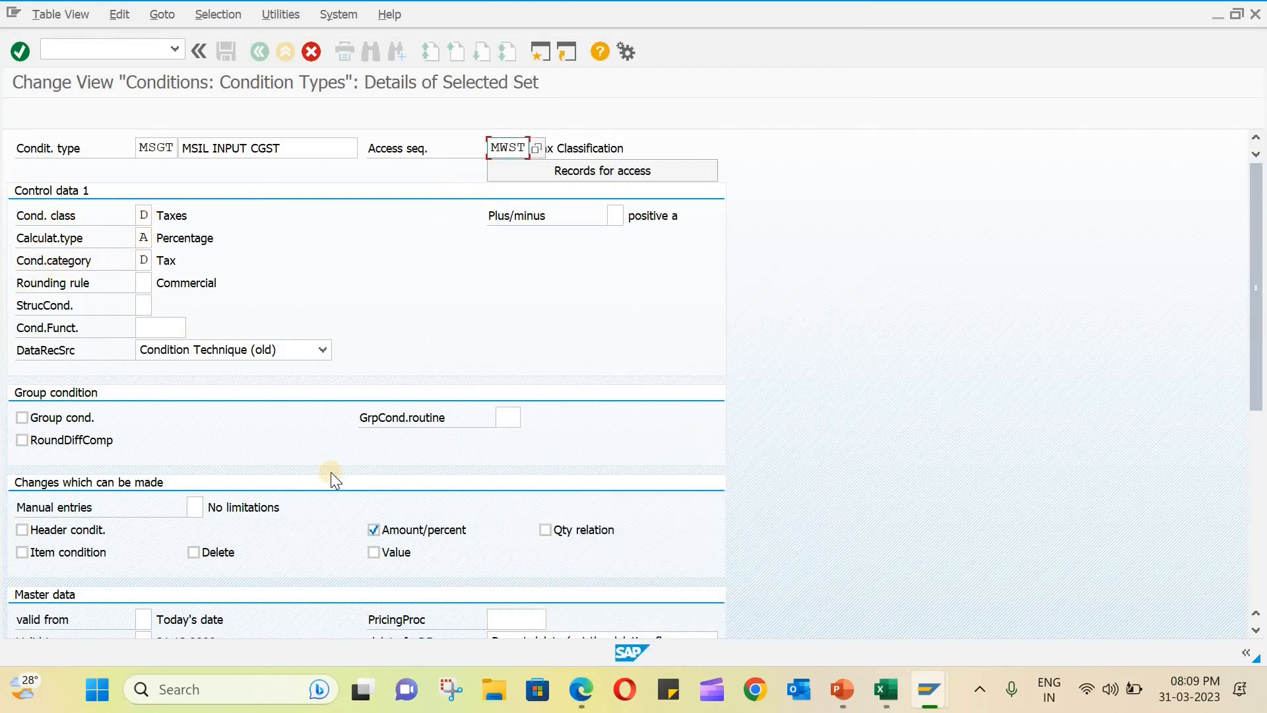
pyautogui.scroll(-5, 501, 357)
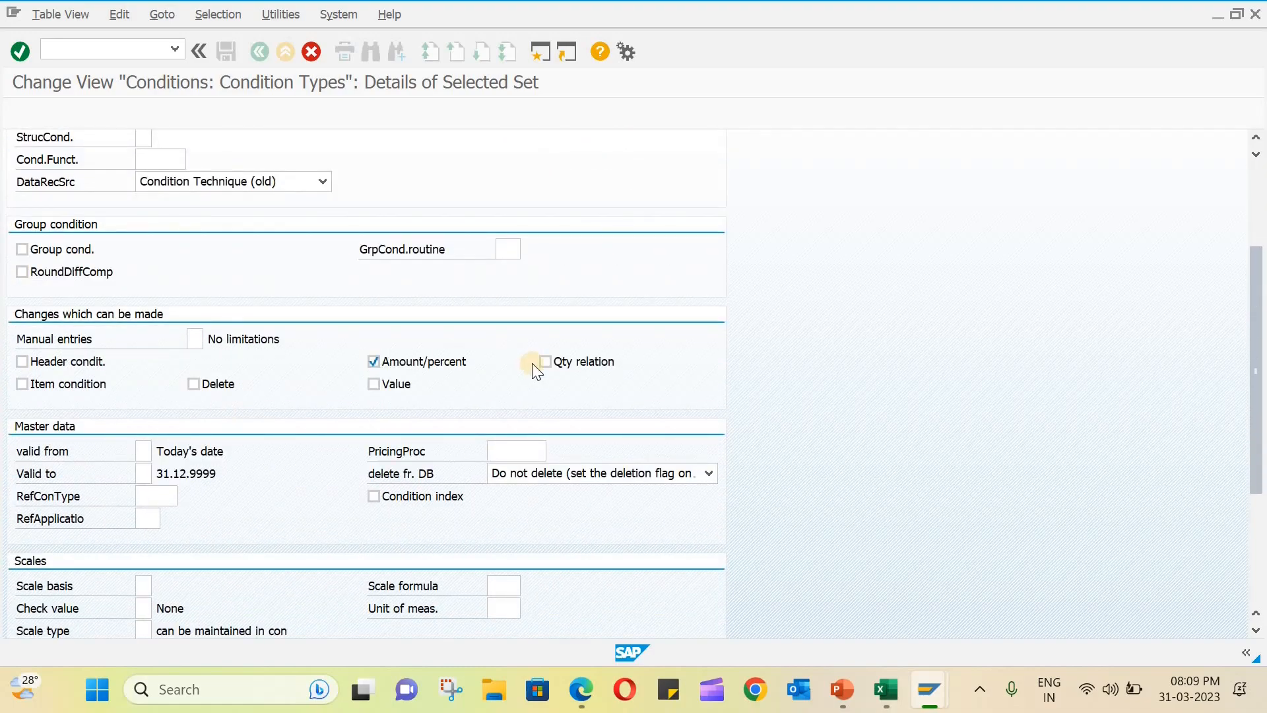
pyautogui.scroll(-2, 605, 398)
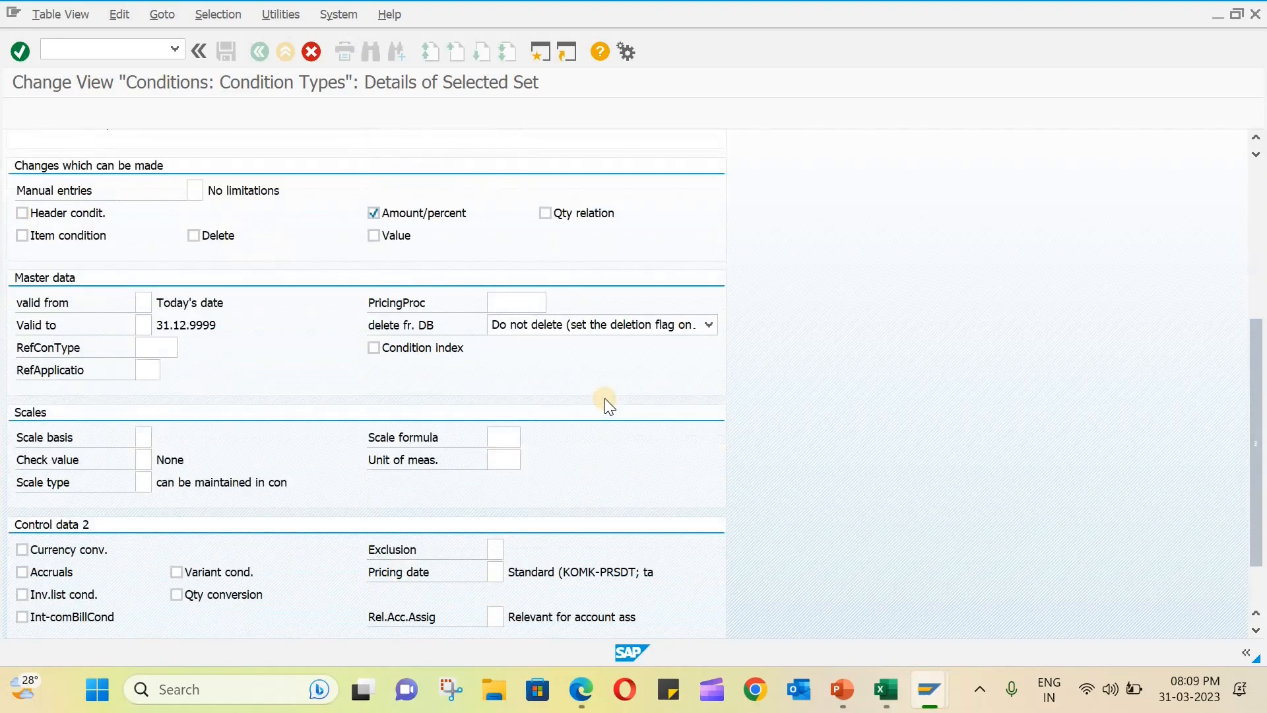
pyautogui.scroll(7, 605, 398)
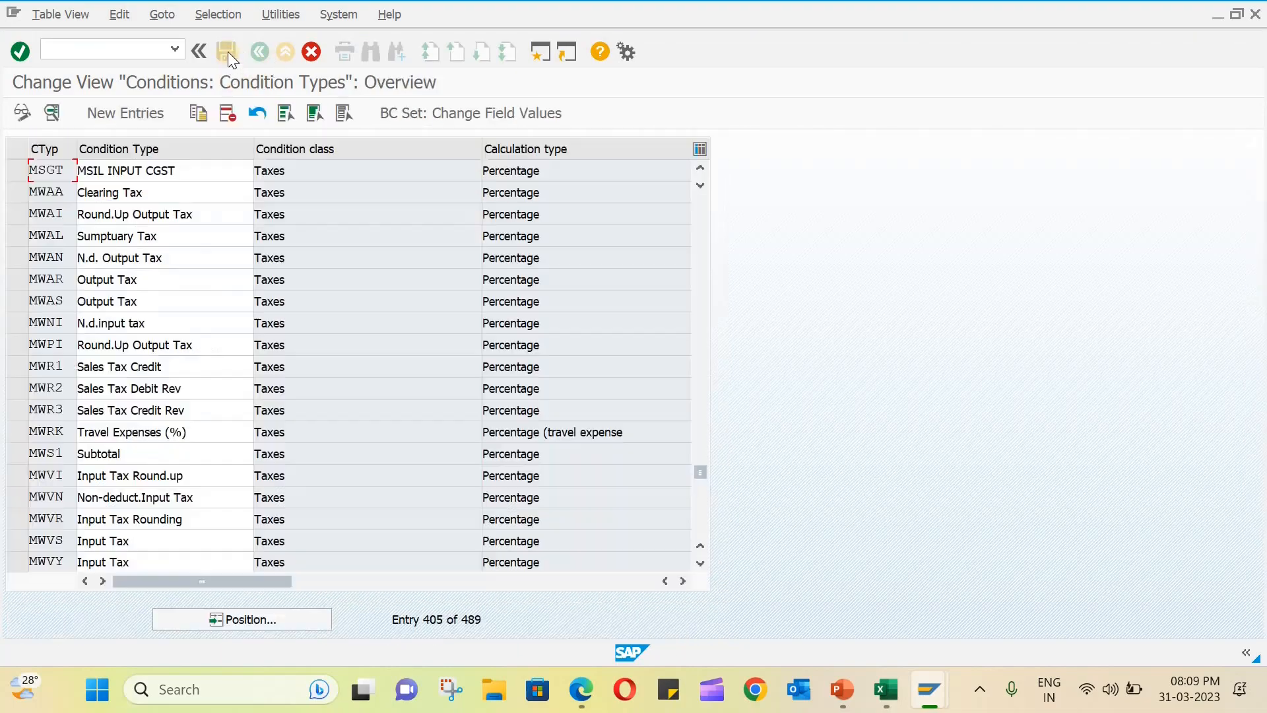
pyautogui.click(227, 51)
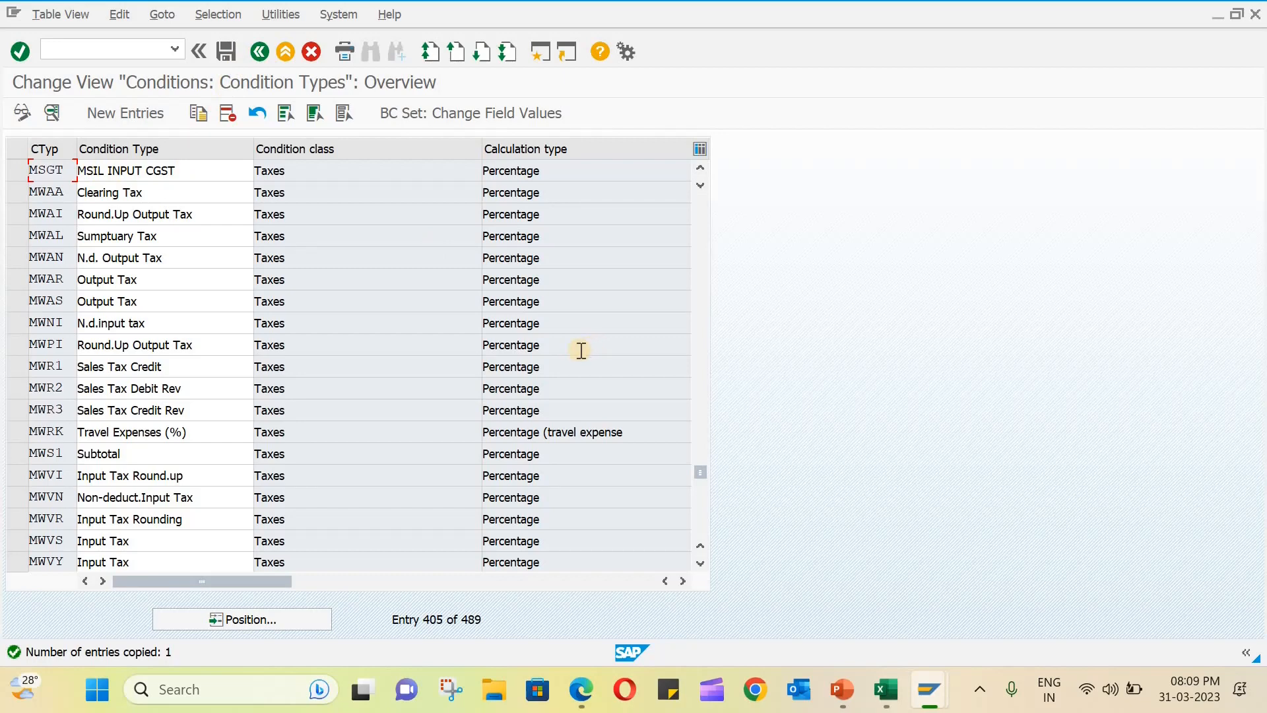
# - Start a copy of condition type MSGT and set the new condition type code to MSST
pyautogui.click(13, 173)
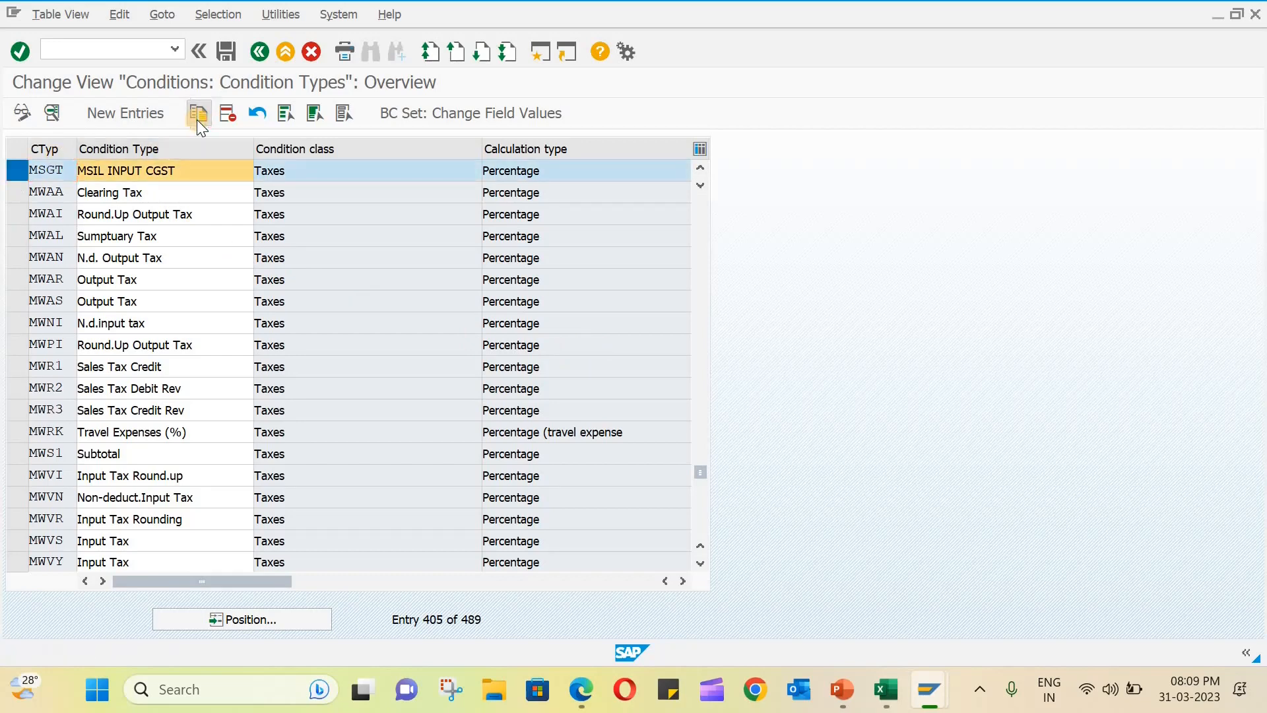
pyautogui.click(197, 115)
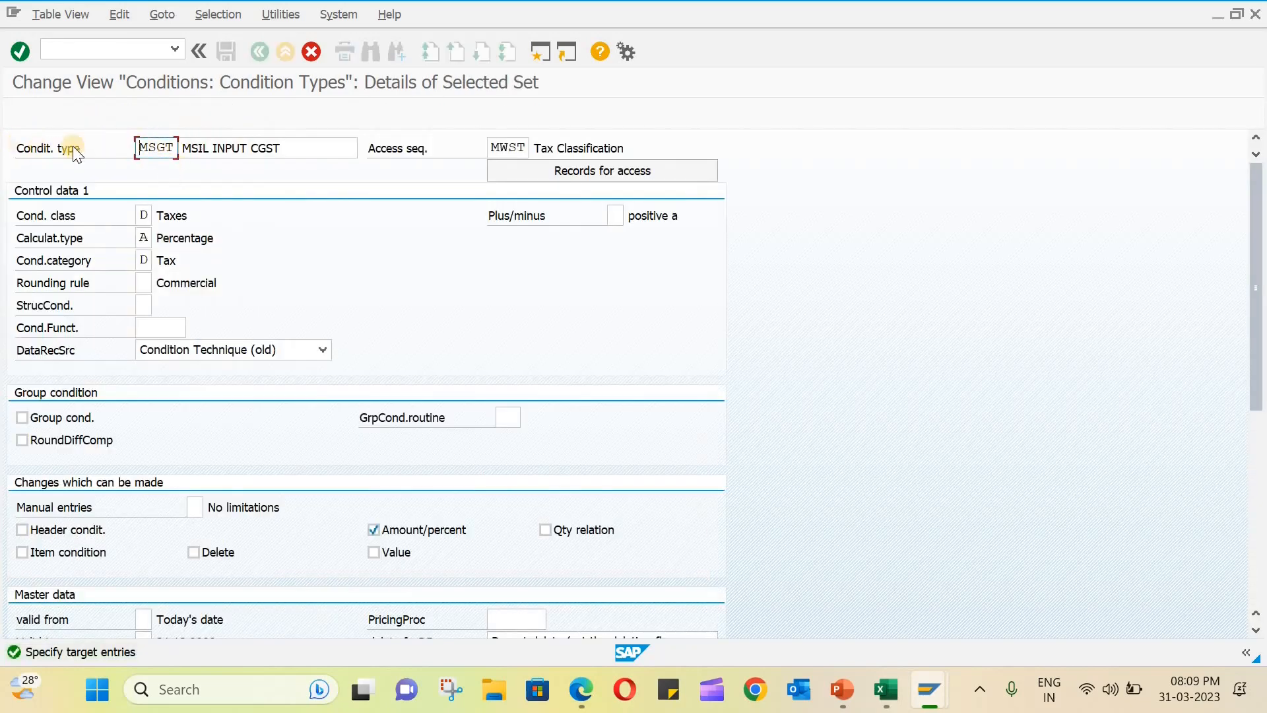
pyautogui.moveTo(156, 148); pyautogui.dragTo(188, 147)
pyautogui.write('ST')
# - Set the description of condition type MSST to MSIL INPUT SGST and confirm the copy
pyautogui.moveTo(215, 148); pyautogui.dragTo(336, 147)
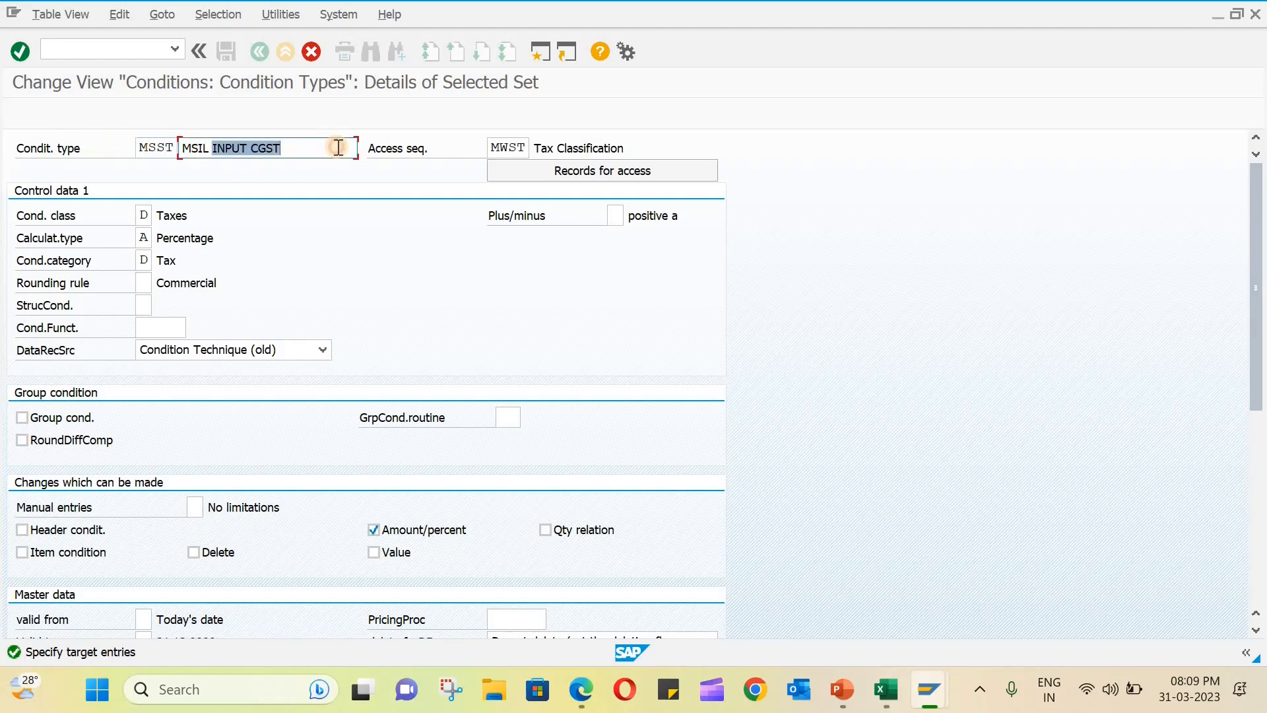
pyautogui.click(264, 148)
pyautogui.moveTo(251, 148); pyautogui.dragTo(313, 151)
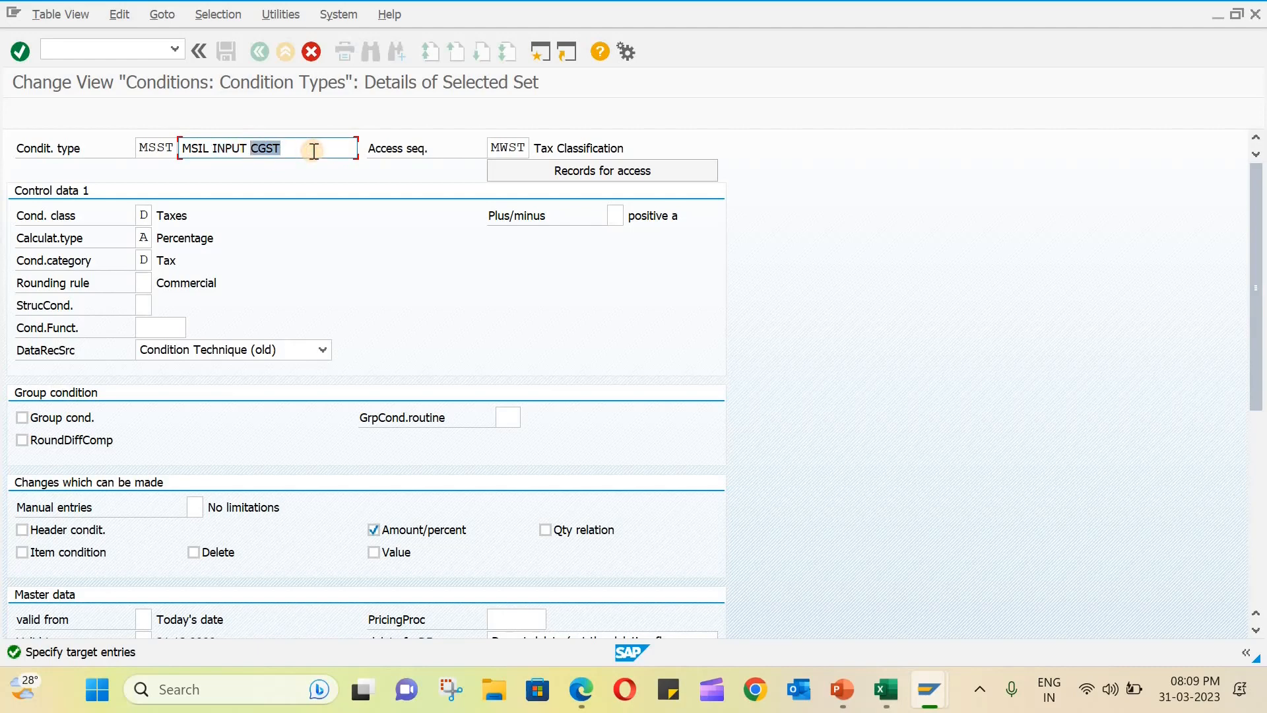
pyautogui.write('SGC')
pyautogui.press('Return')
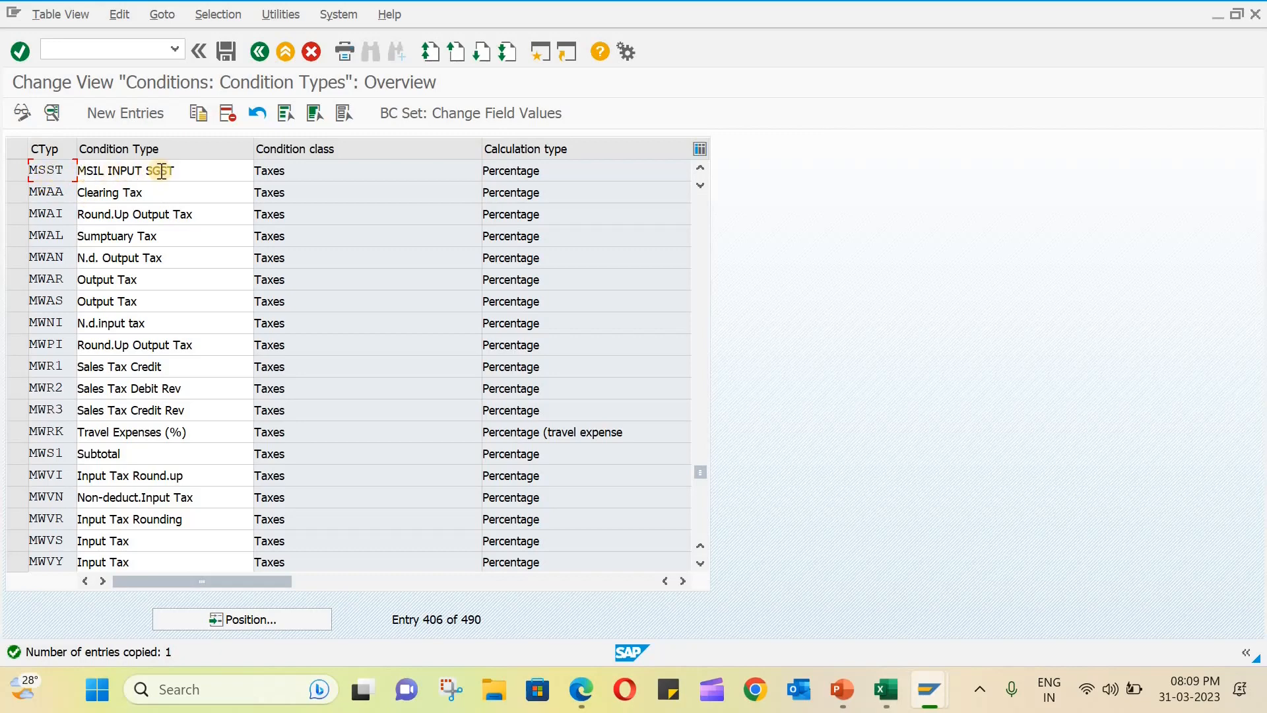
pyautogui.scroll(1, 181, 216)
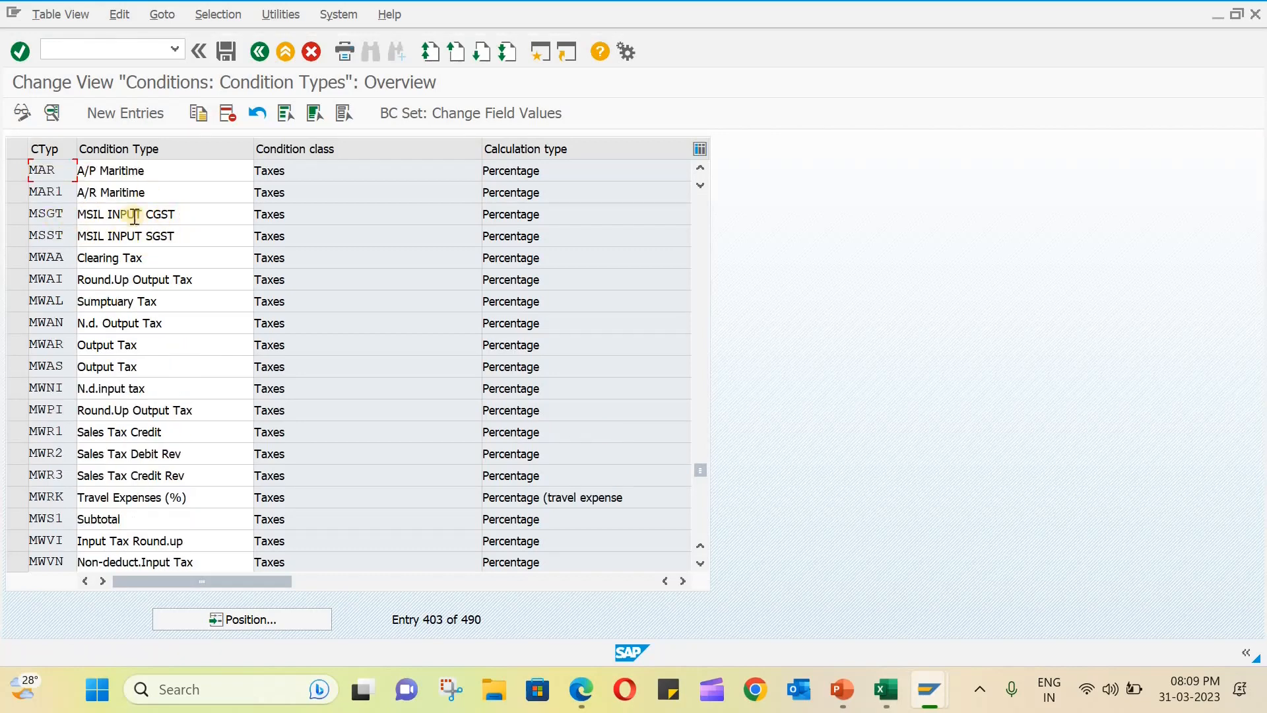
# - Switch to the blank Excel workbook and enter the transaction code OBYZ in cell B4
pyautogui.click(897, 692)
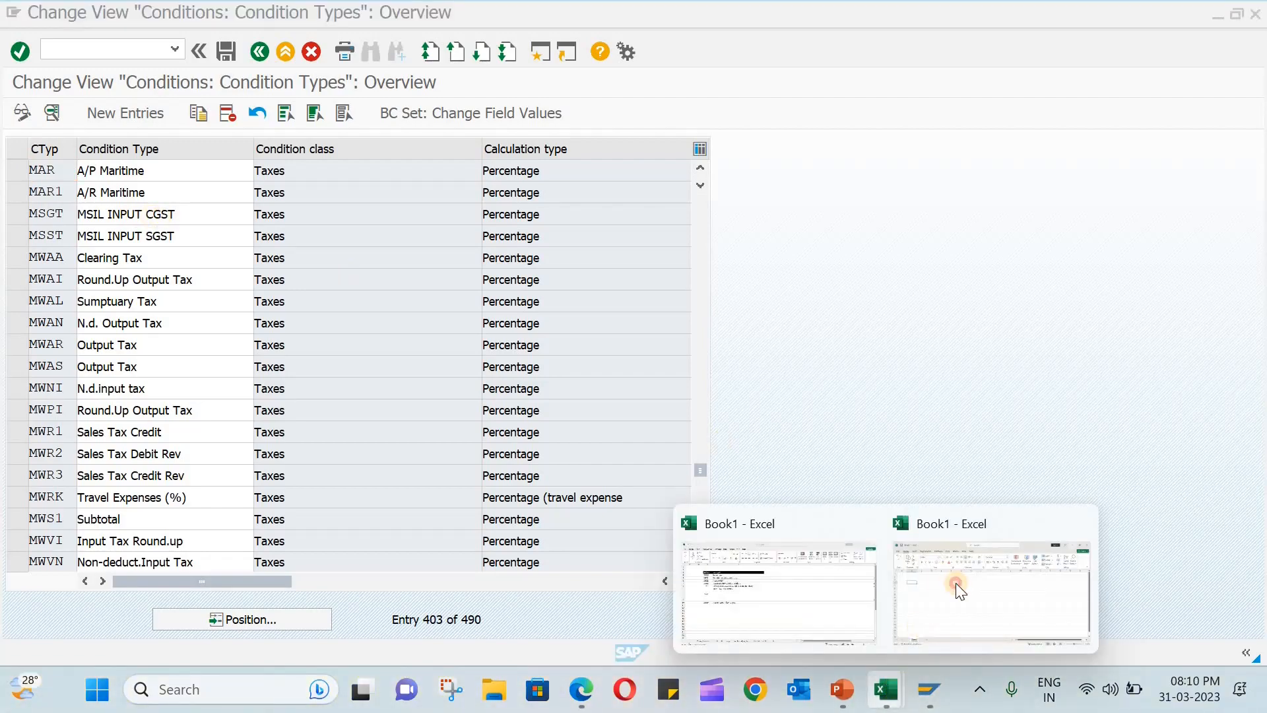
pyautogui.click(956, 583)
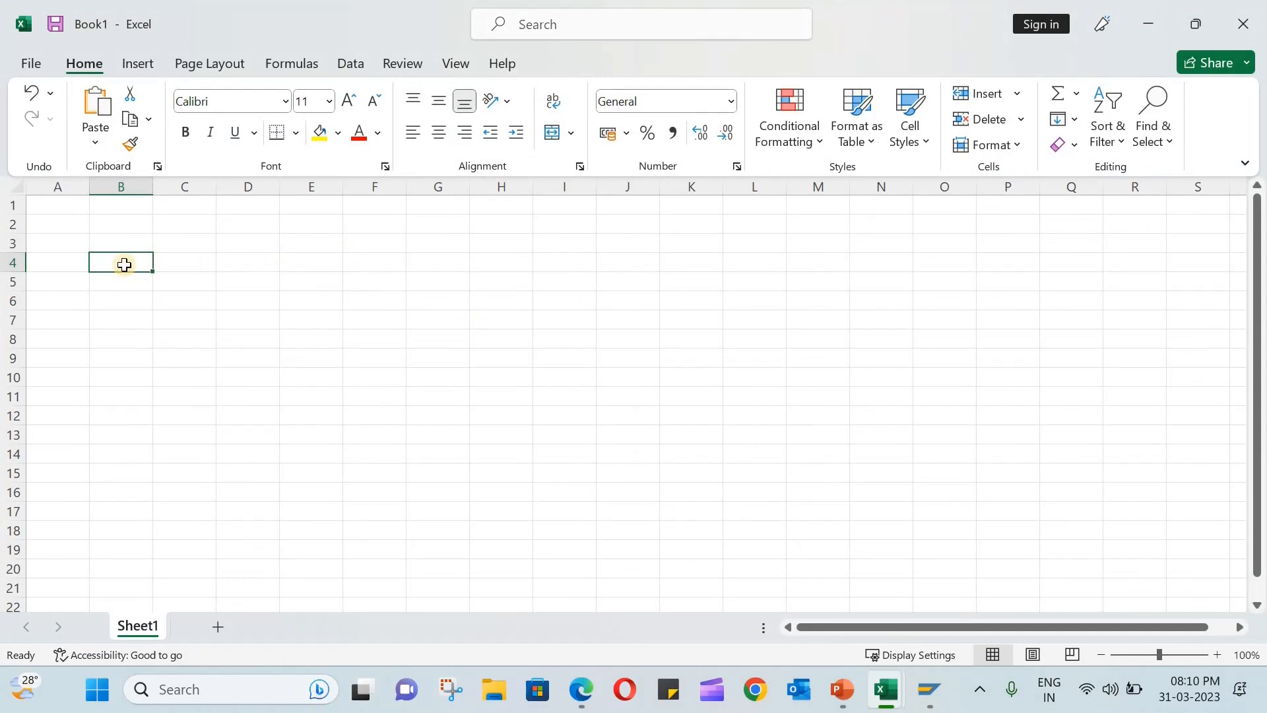
pyautogui.write('OB')
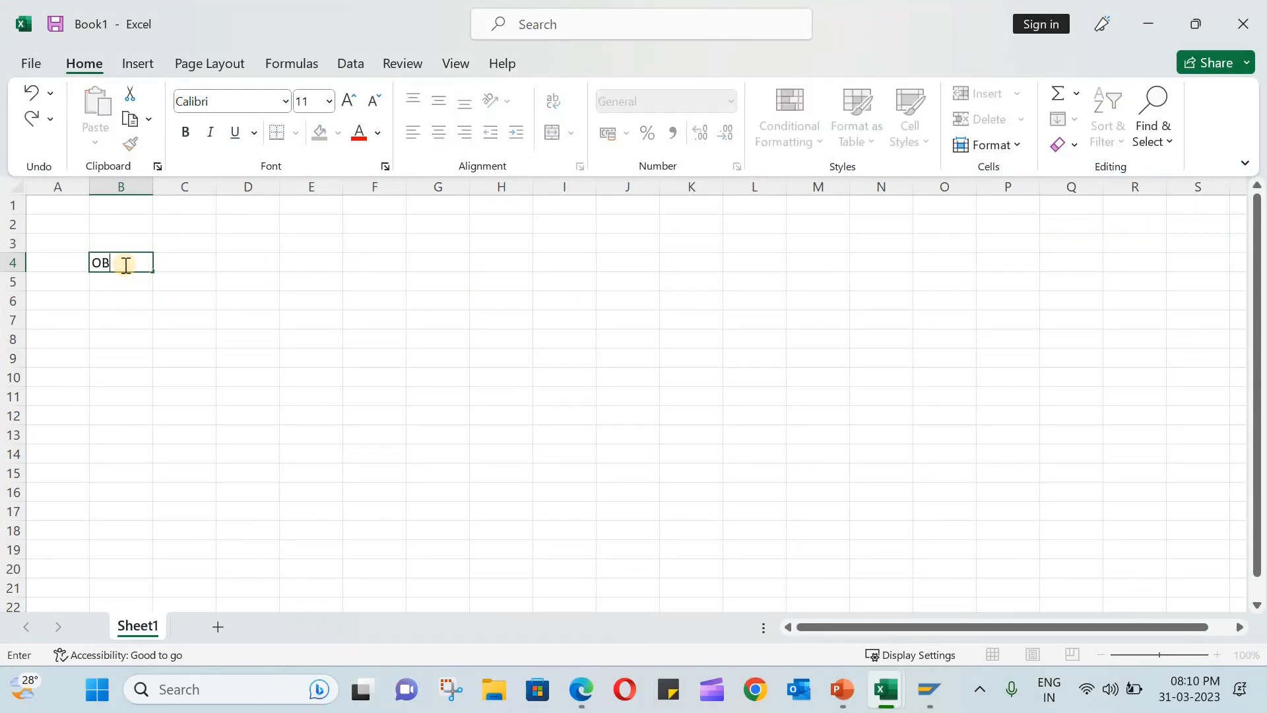
pyautogui.write('YZ')
pyautogui.click(181, 320)
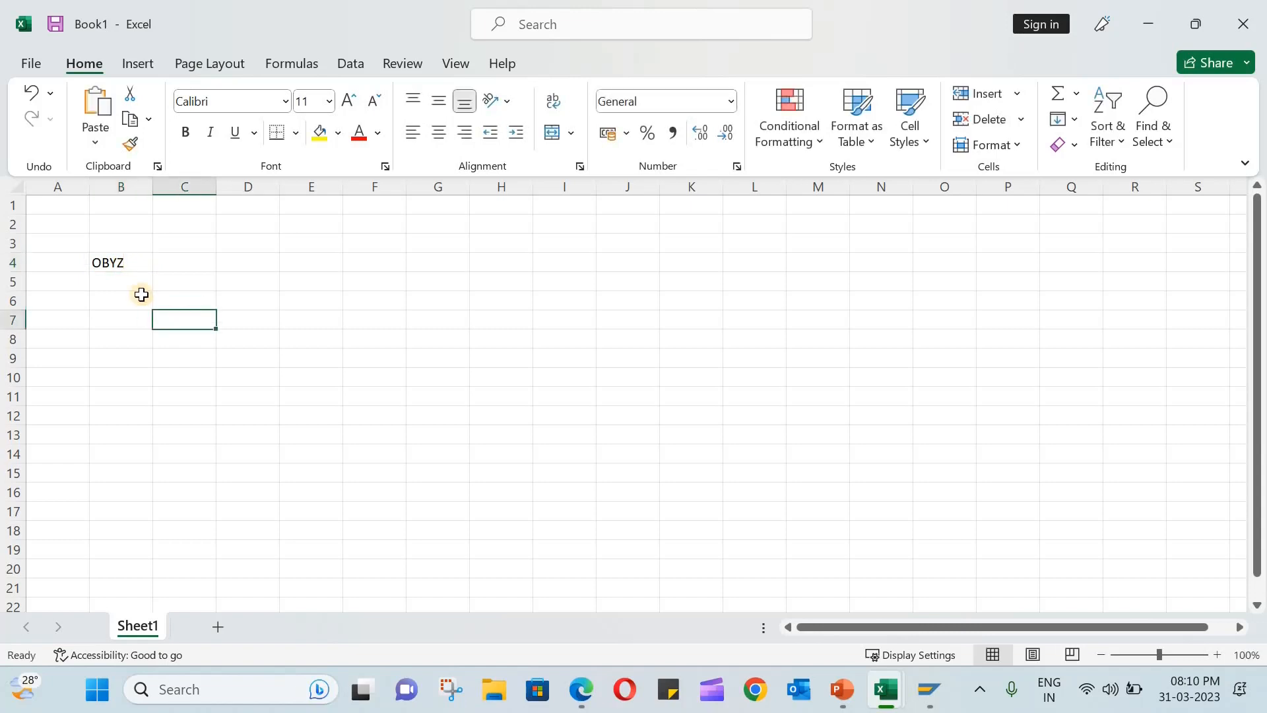
pyautogui.click(118, 242)
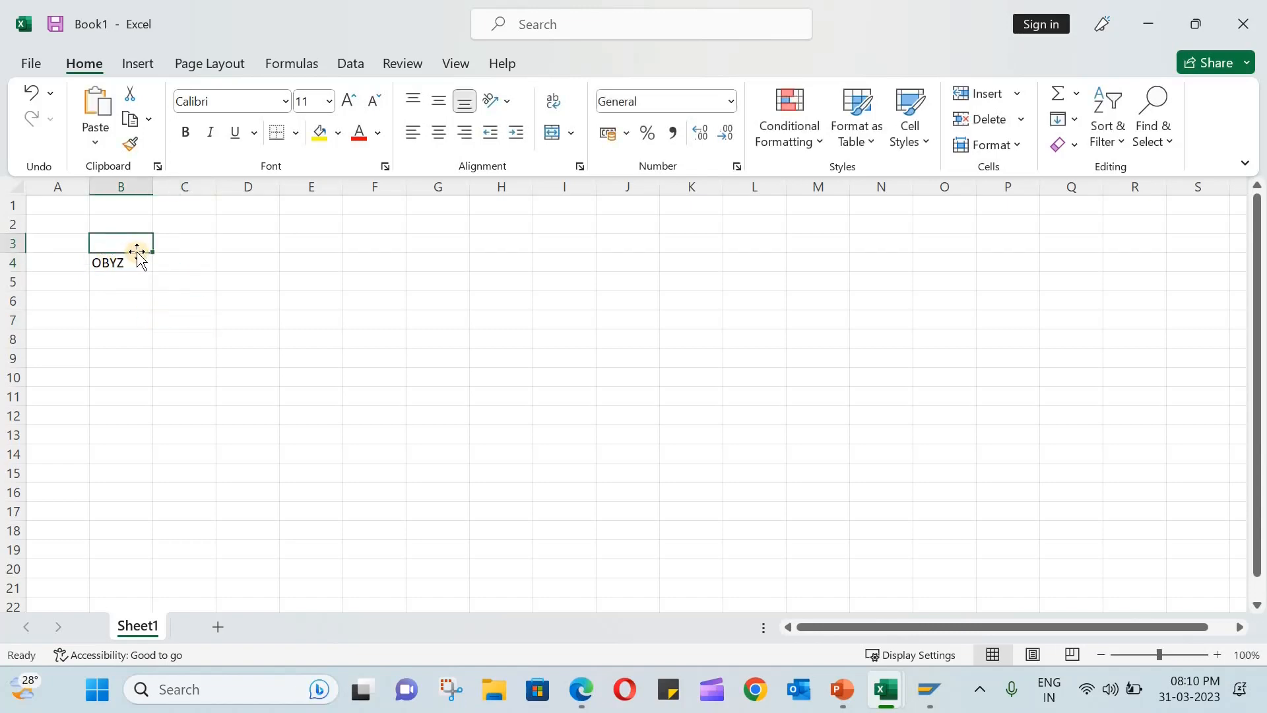
# - Enter the column headings T-CODE in cell B3 and CTYPE in cell D3
pyautogui.write('T-C')
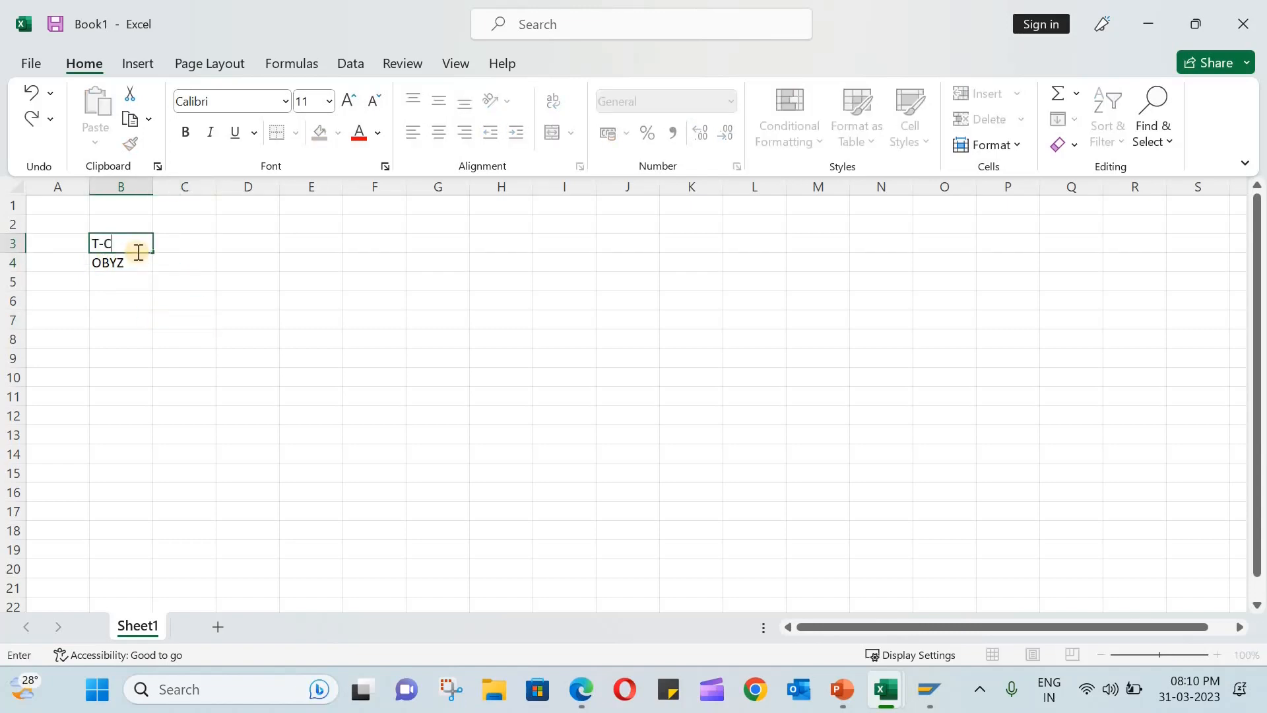
pyautogui.write('ODE')
pyautogui.click(256, 248)
pyautogui.click(184, 246)
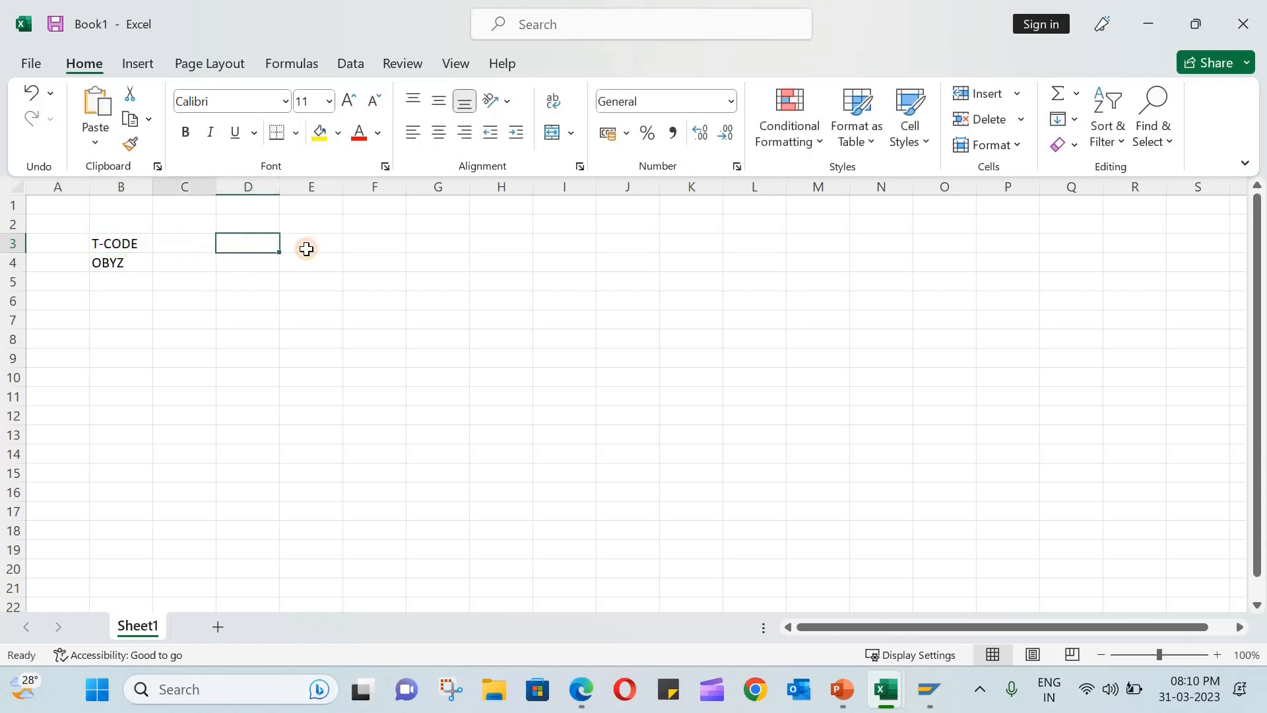
pyautogui.click(260, 248)
pyautogui.write('CTYP')
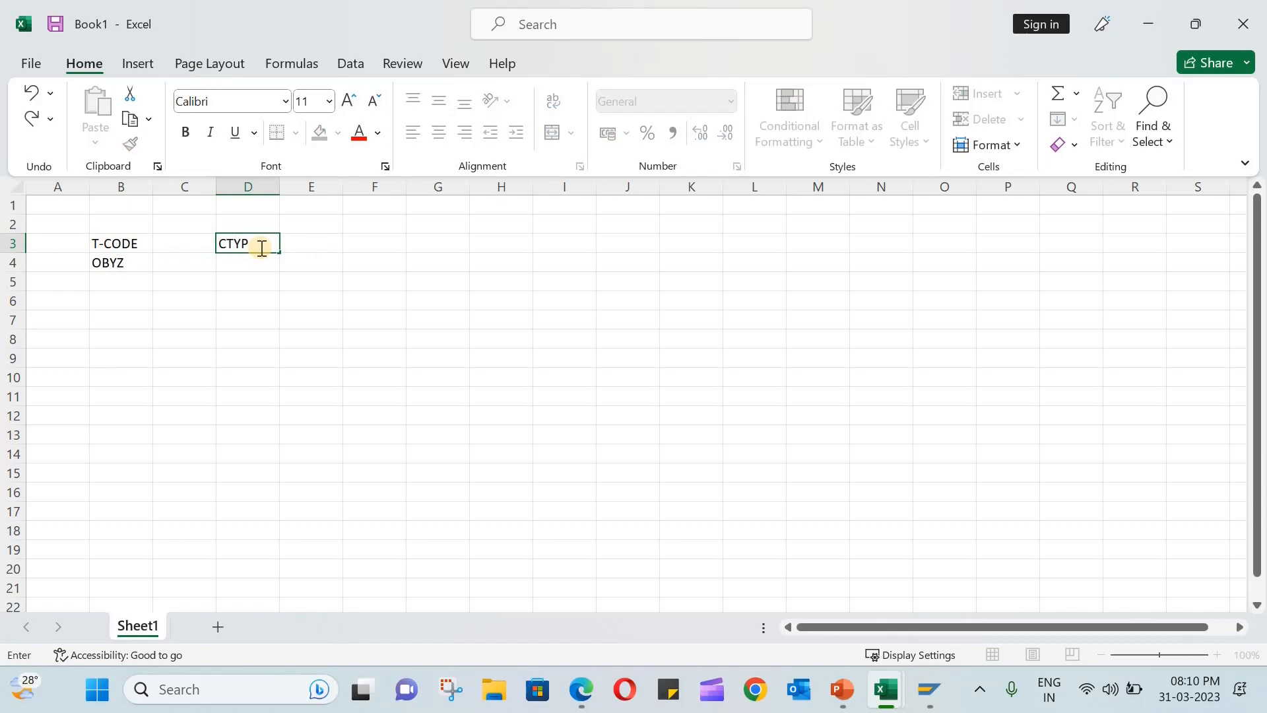
pyautogui.write('E')
pyautogui.press('Return')
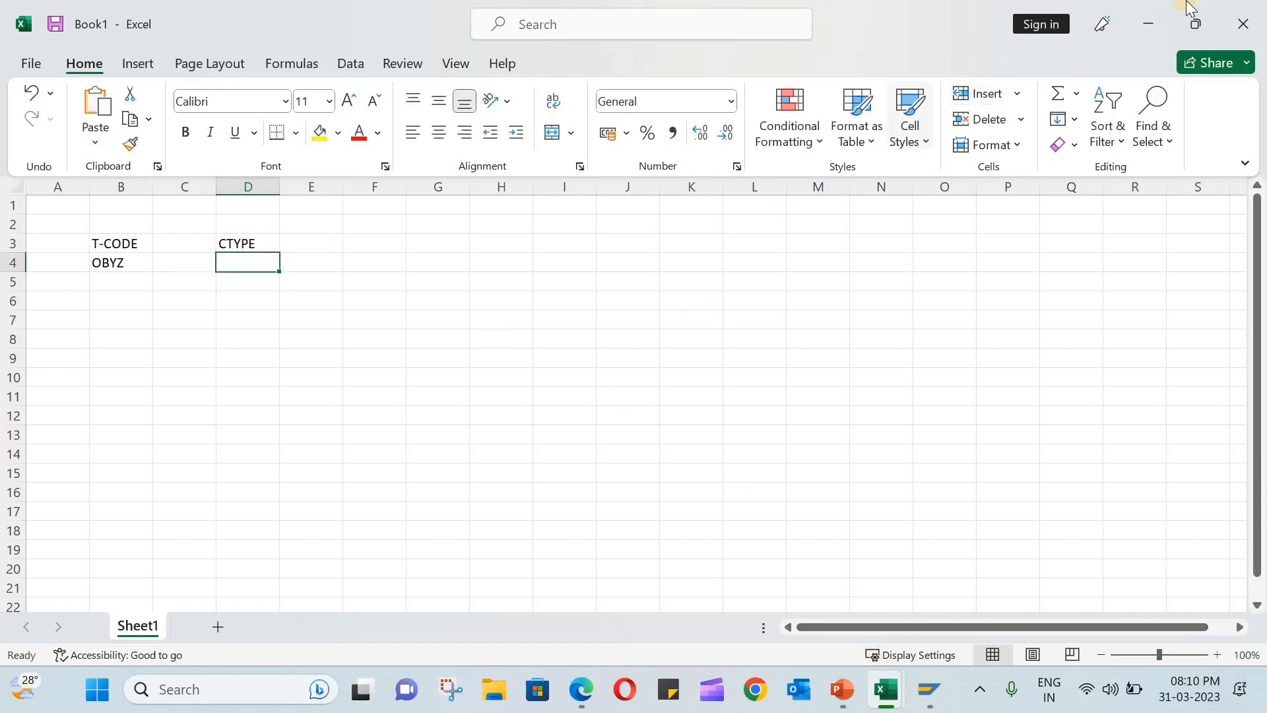
# - Check the new condition type codes in SAP and enter MSGT and MSST in cells D4 and D5 of the workbook
pyautogui.click(1149, 23)
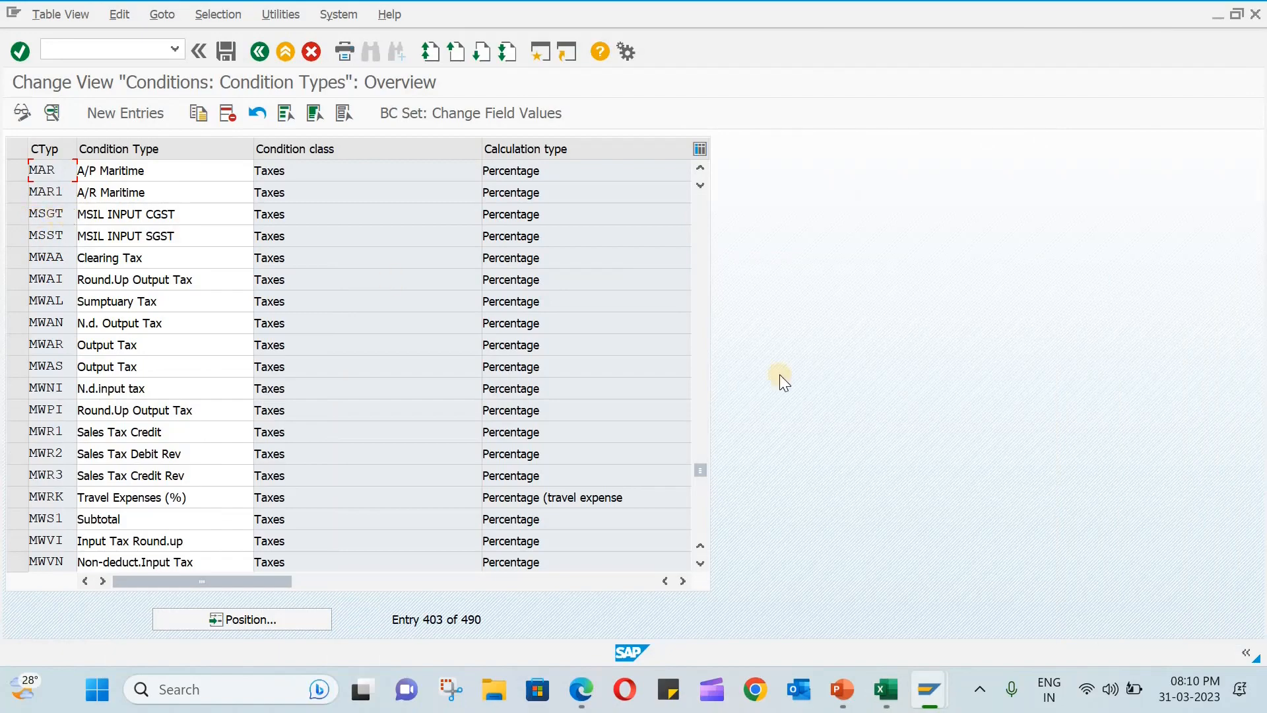
pyautogui.moveTo(887, 689)
pyautogui.click(951, 599)
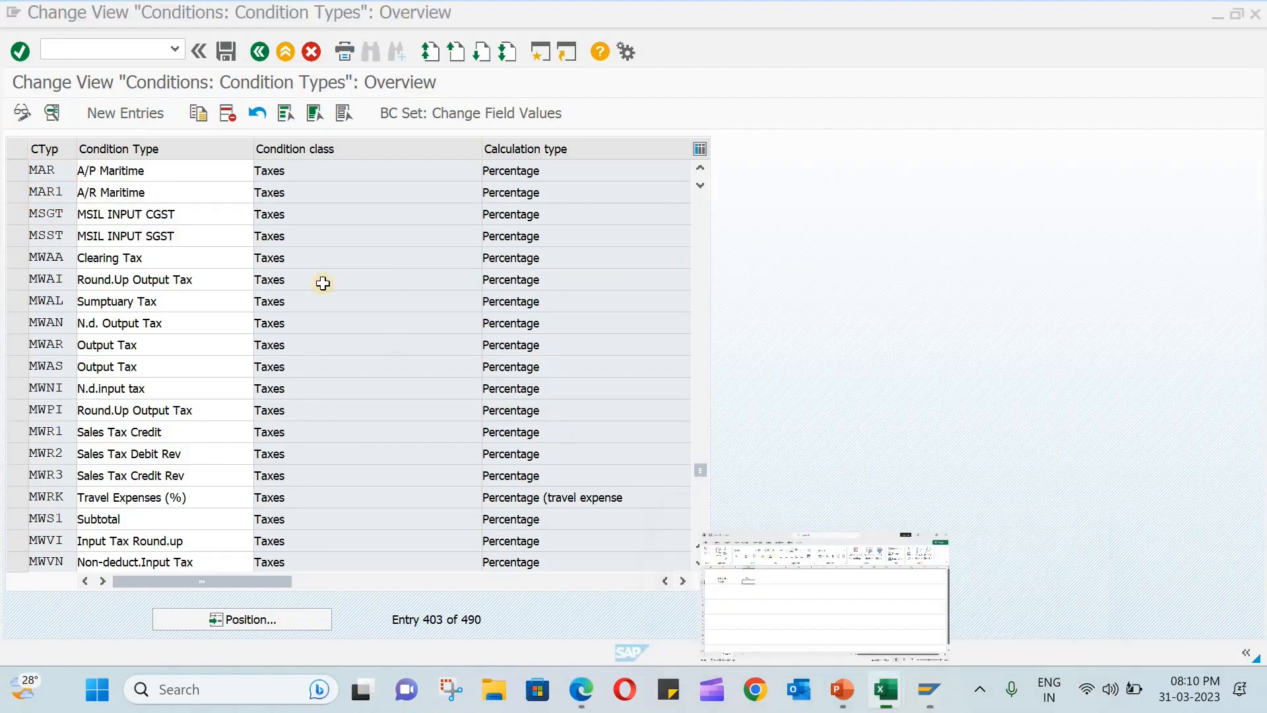
pyautogui.write('MSGT')
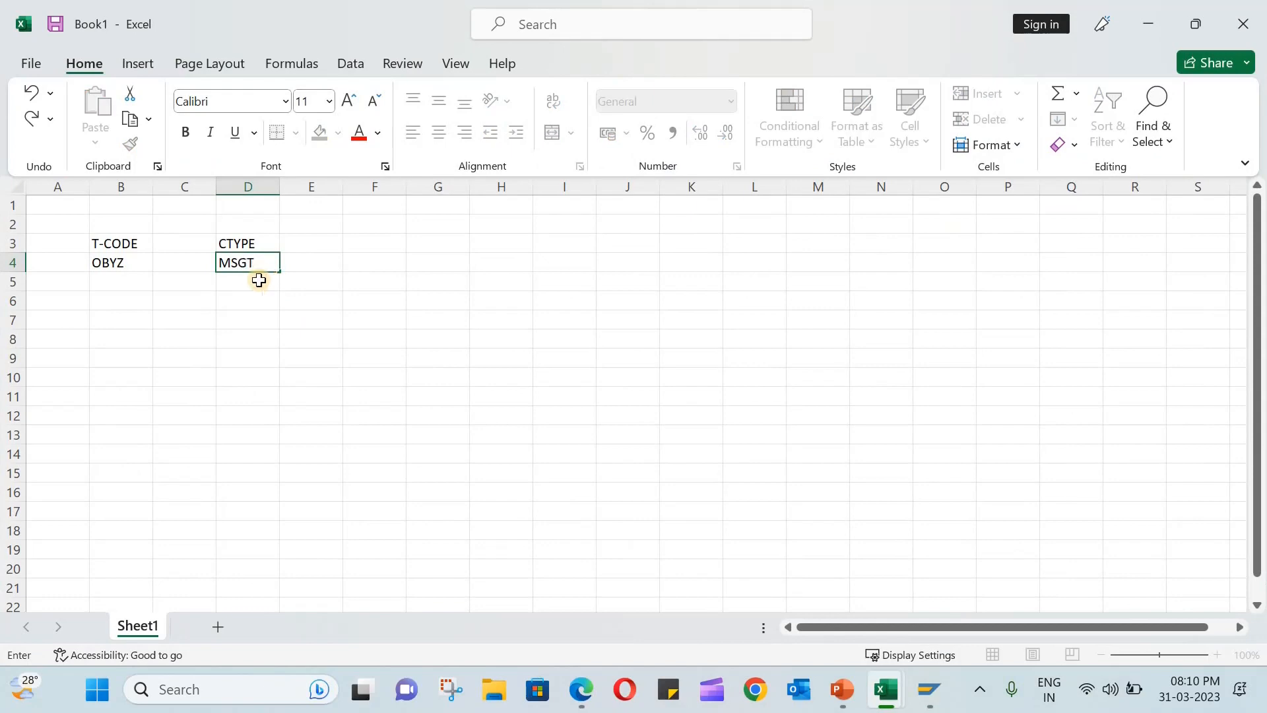
pyautogui.click(261, 280)
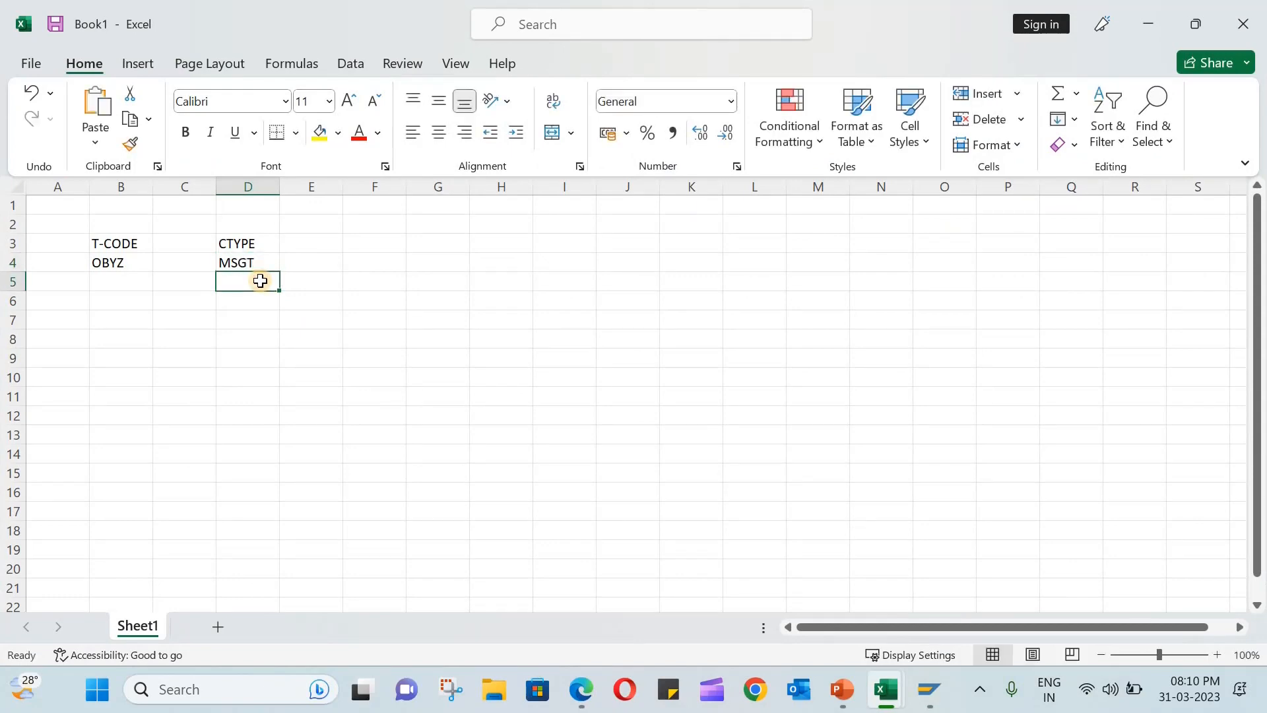
pyautogui.write('MSST')
pyautogui.click(388, 362)
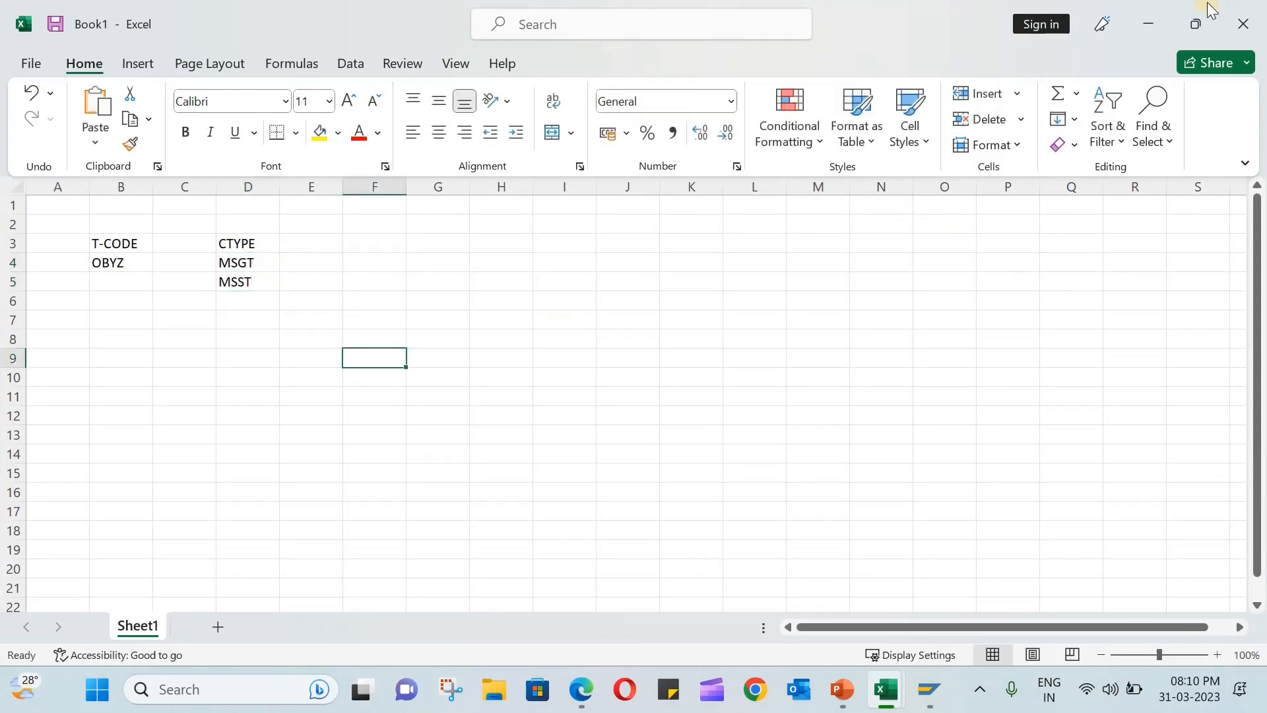
# - Switch to SAP and copy condition type MSST to a new type MSIT with the description MSIL INPUT IGST
pyautogui.click(1160, 18)
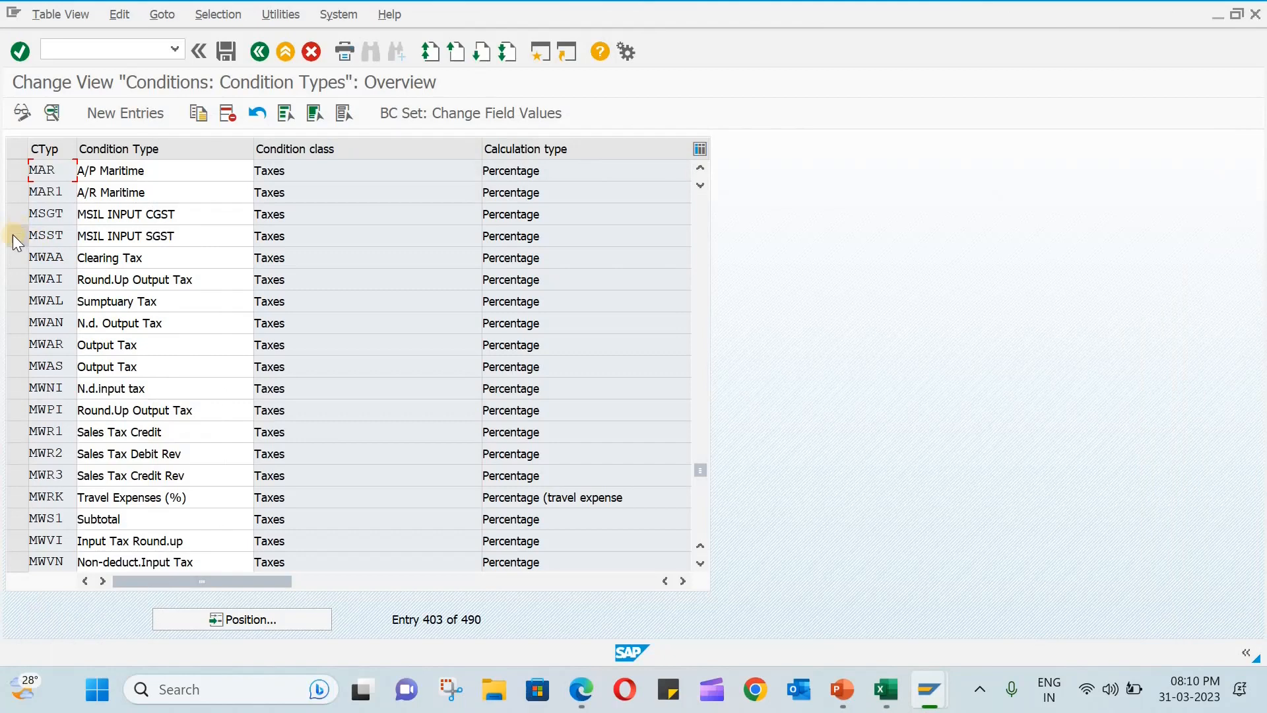
pyautogui.click(13, 235)
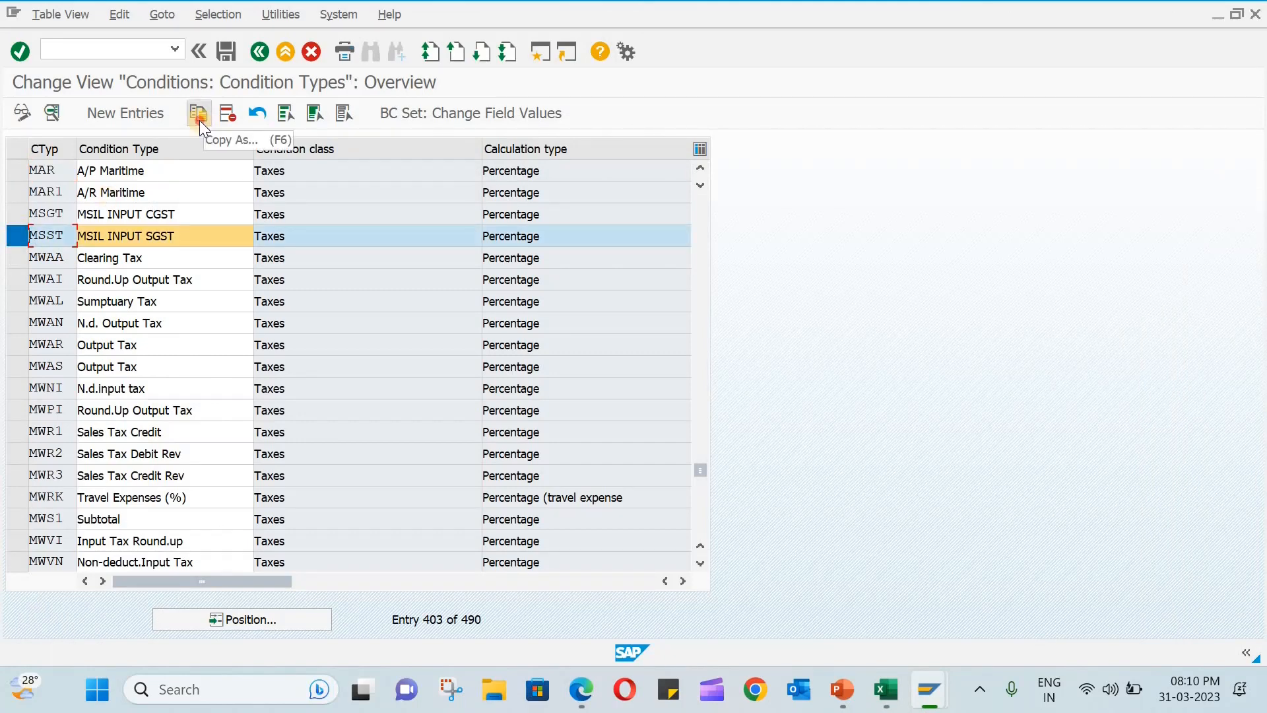
pyautogui.click(198, 115)
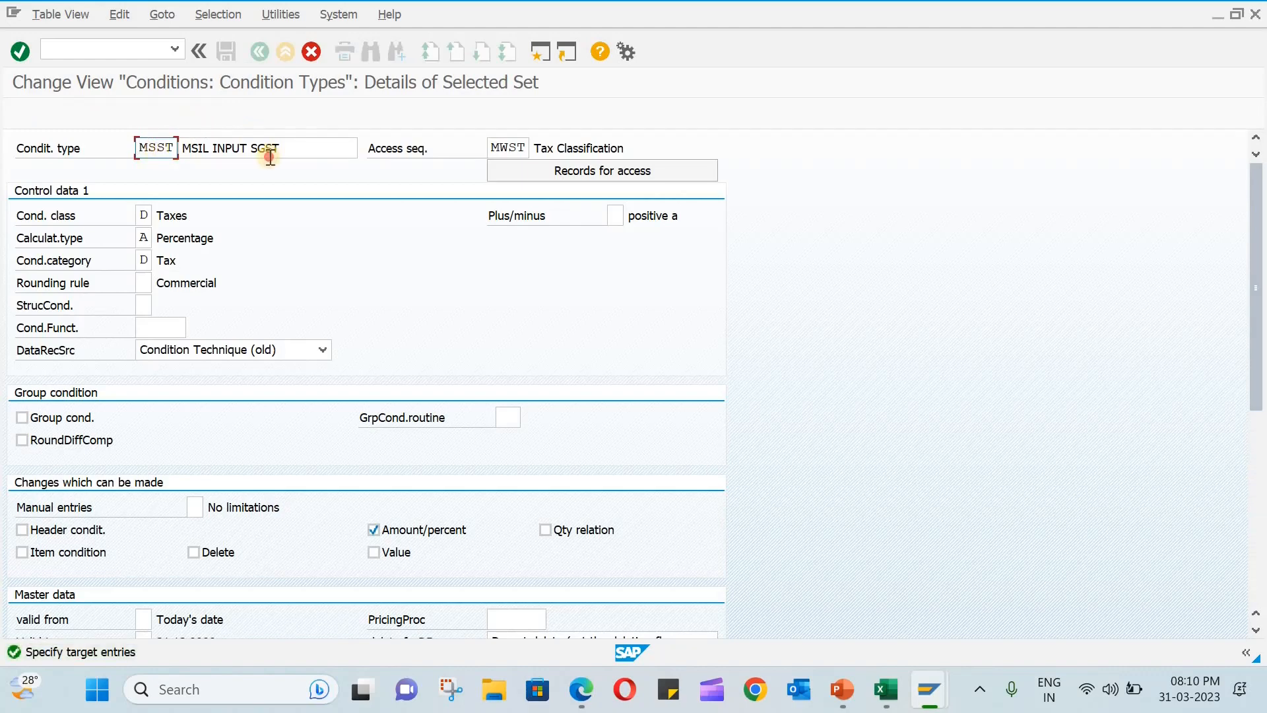
pyautogui.moveTo(156, 148); pyautogui.dragTo(271, 157)
pyautogui.write('IT')
pyautogui.moveTo(250, 148); pyautogui.dragTo(385, 156)
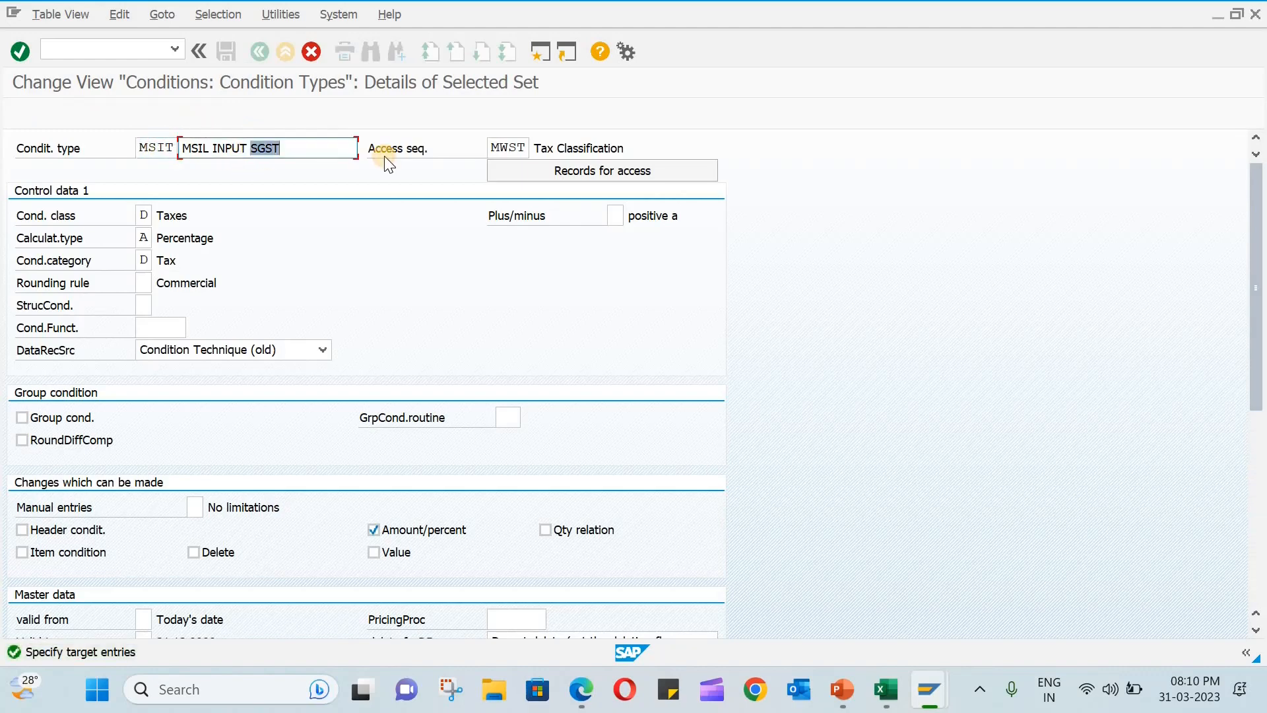
pyautogui.write('IGST')
# - Switch to the Excel workbook and enter the condition type MSIT in cell D6
pyautogui.moveTo(891, 676)
pyautogui.click(941, 601)
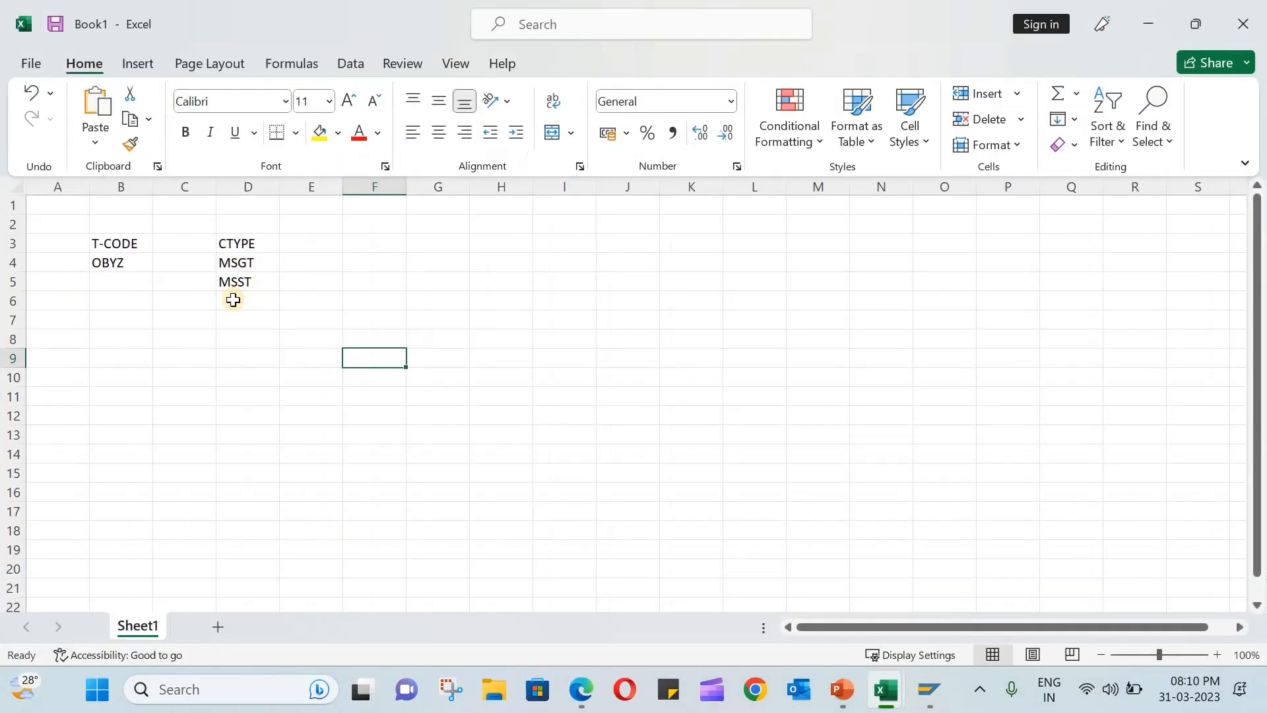
pyautogui.write('MSIT')
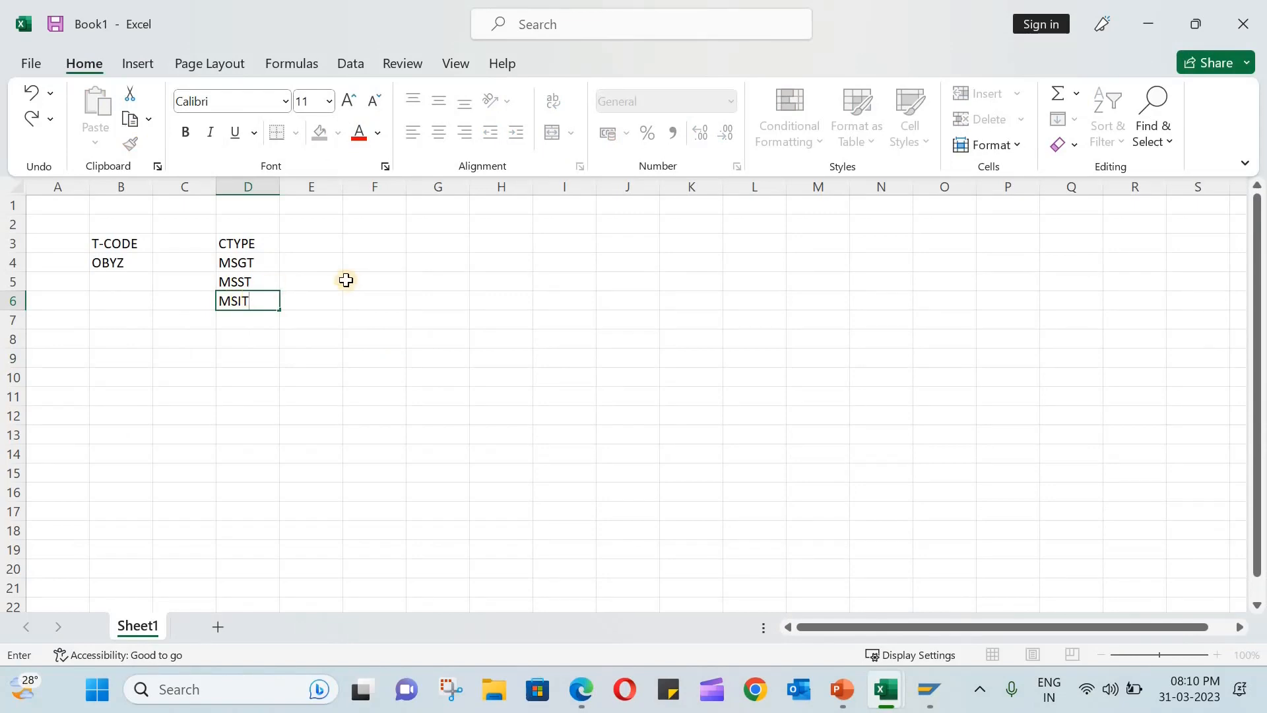
pyautogui.click(345, 279)
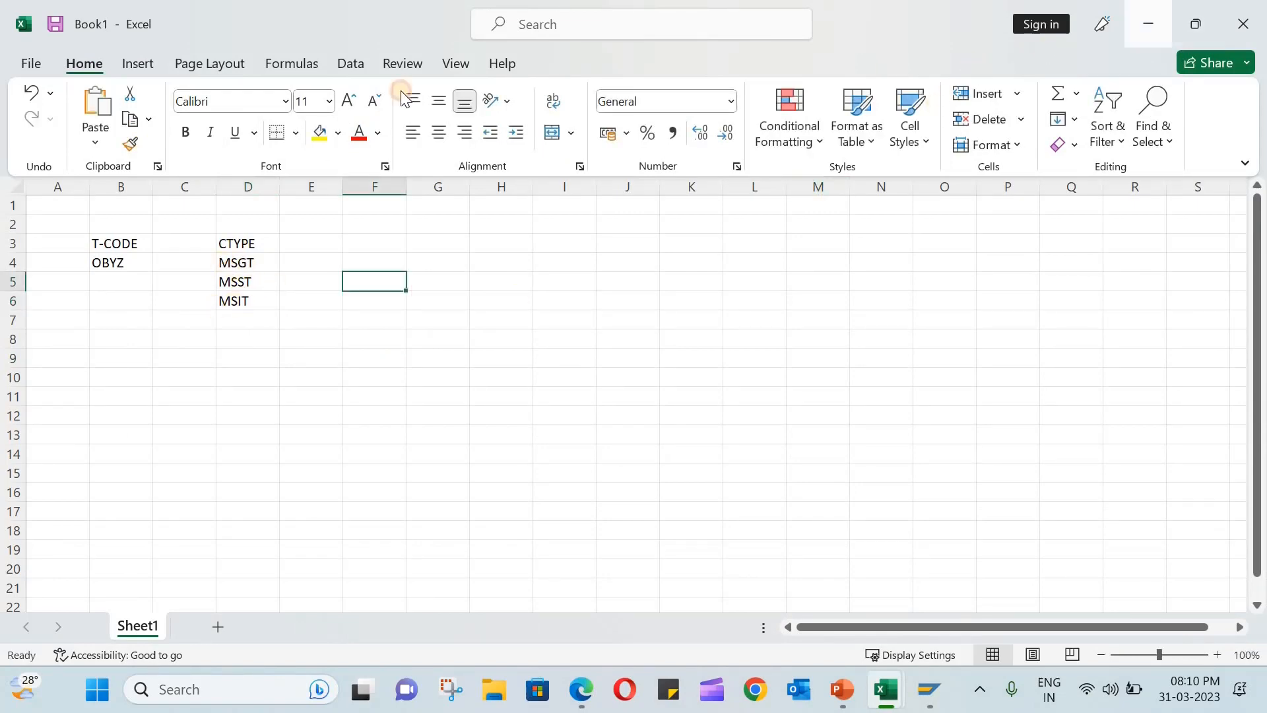
# - Return to SAP, confirm the copy of MSIT and save the condition types under the FORD customizing request
pyautogui.click(1148, 24)
pyautogui.click(231, 56)
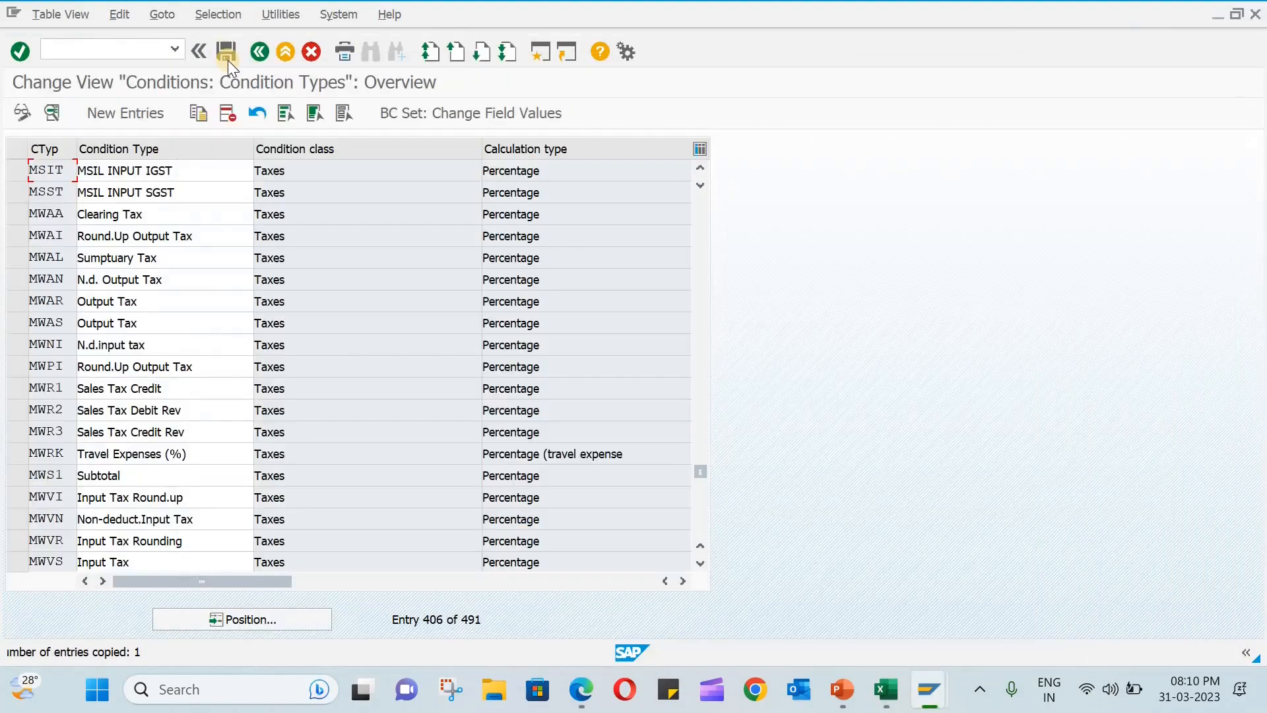
pyautogui.click(230, 57)
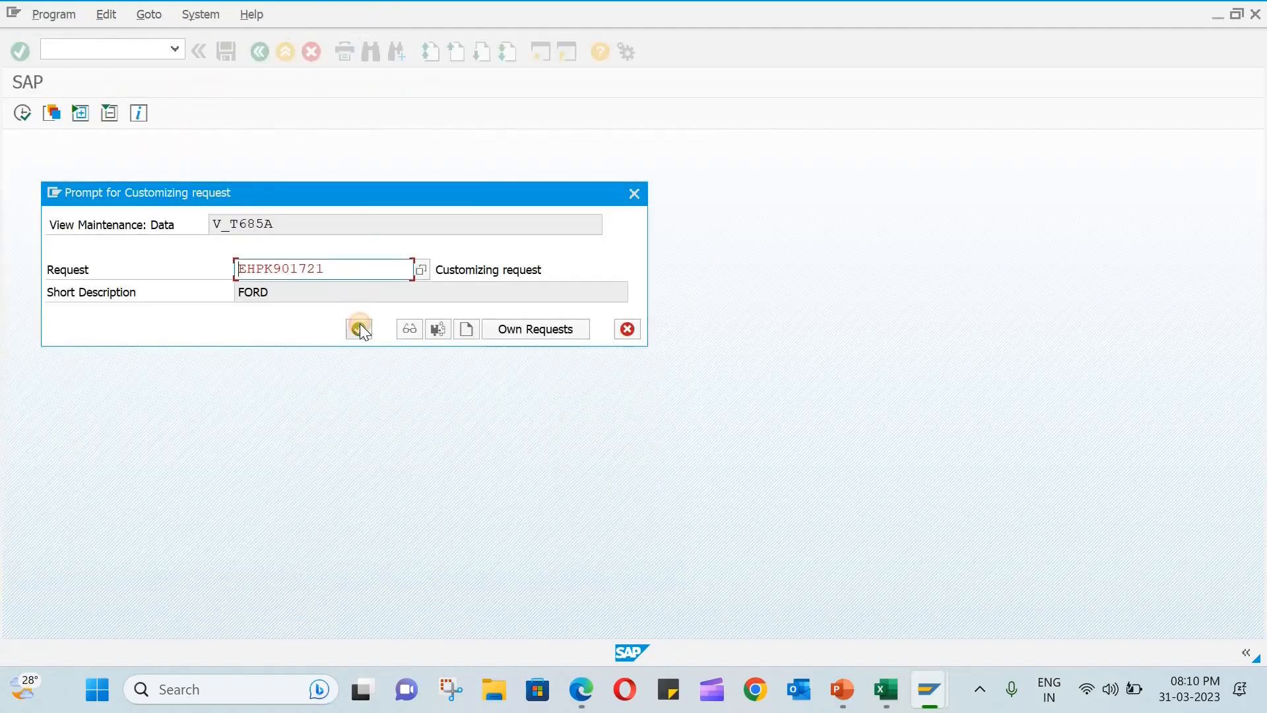
pyautogui.click(360, 326)
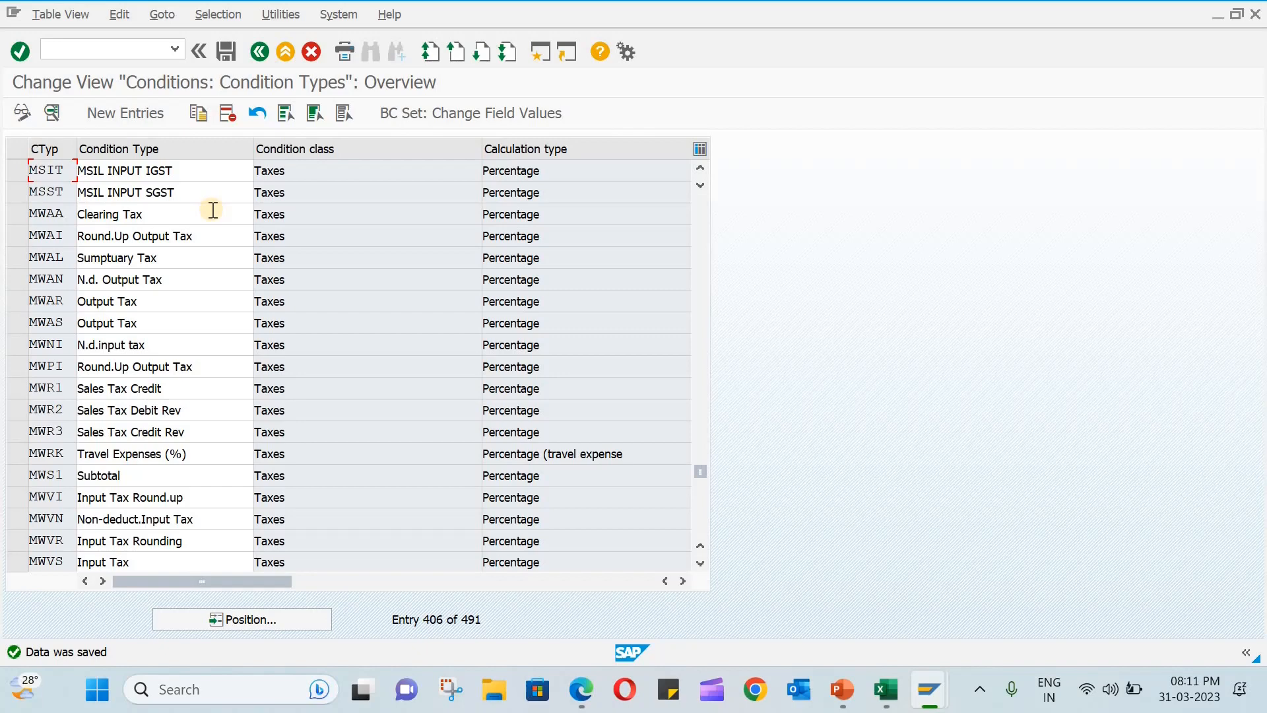
# - Leave the condition types, open the access sequences past the cross-client notice and locate the MWST entry
pyautogui.click(260, 51)
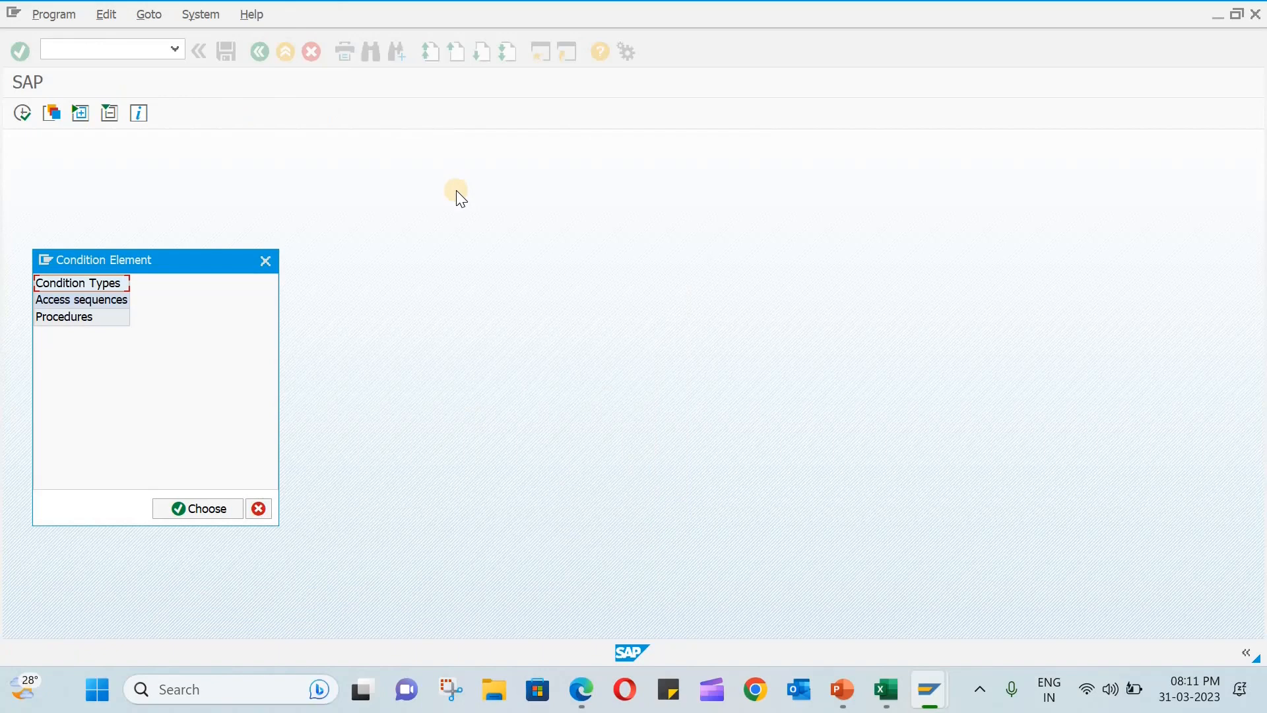
pyautogui.doubleClick(91, 300)
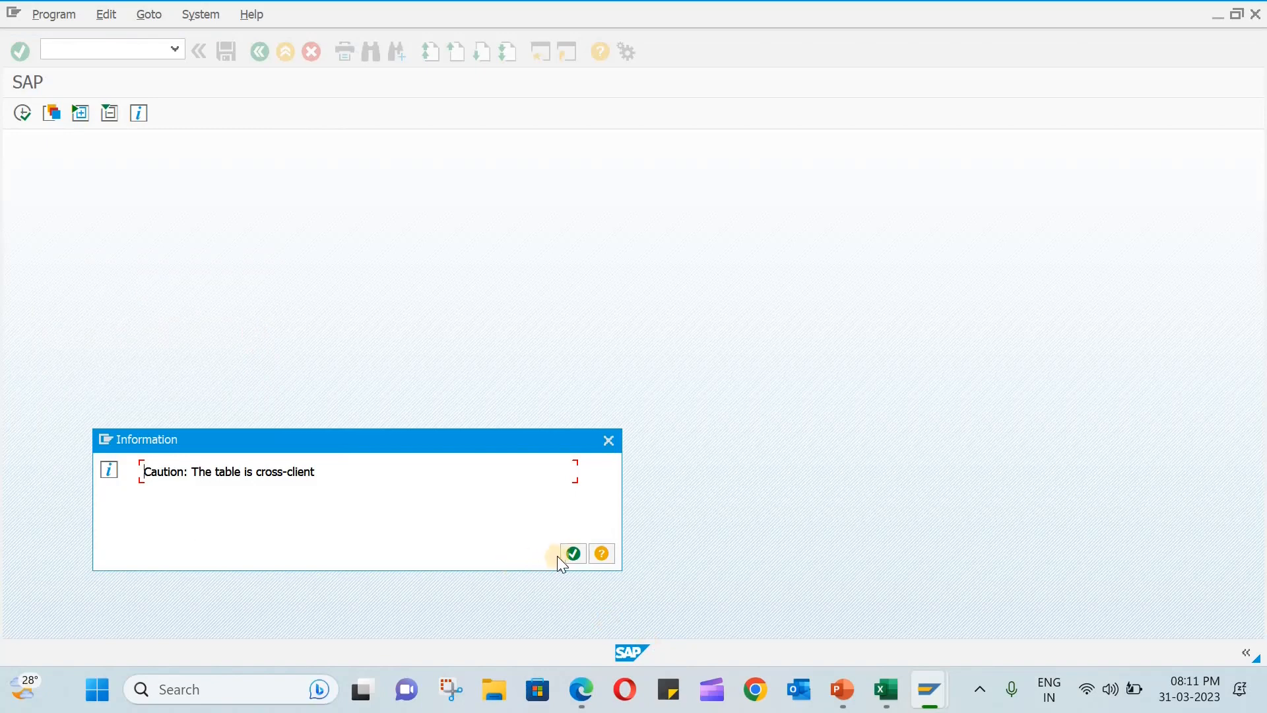
pyautogui.click(566, 556)
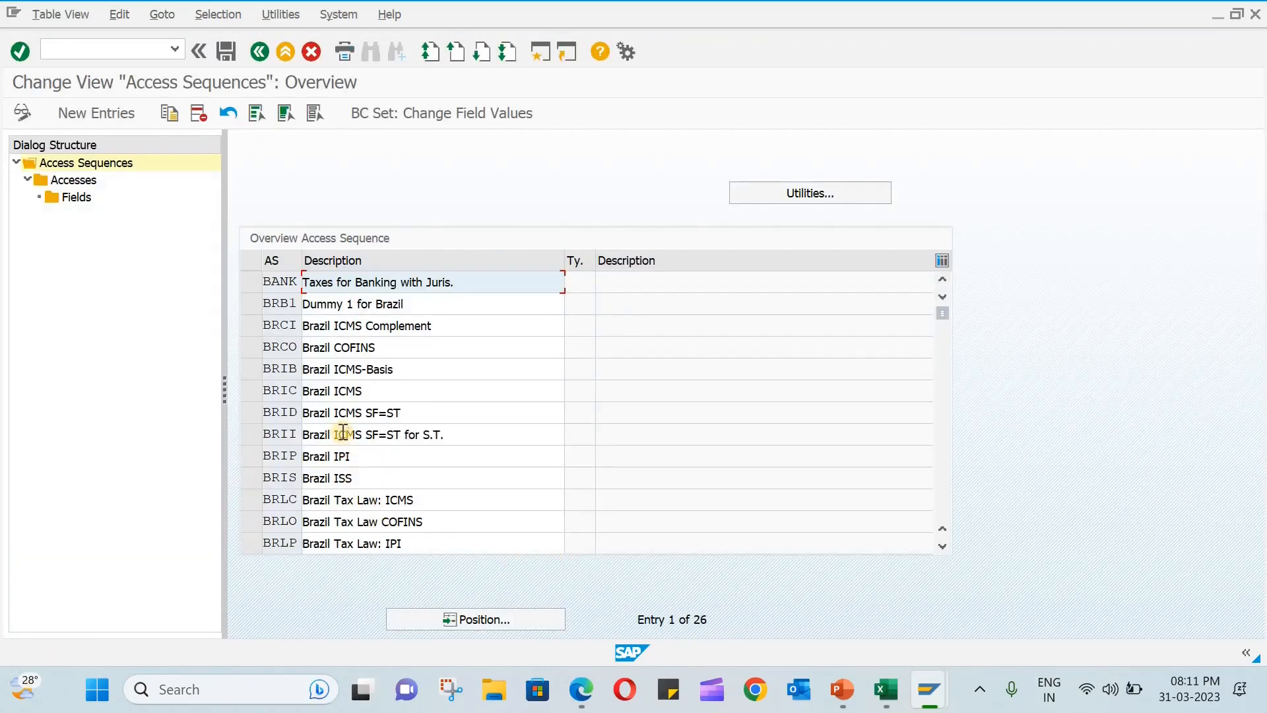
pyautogui.scroll(-5, 308, 462)
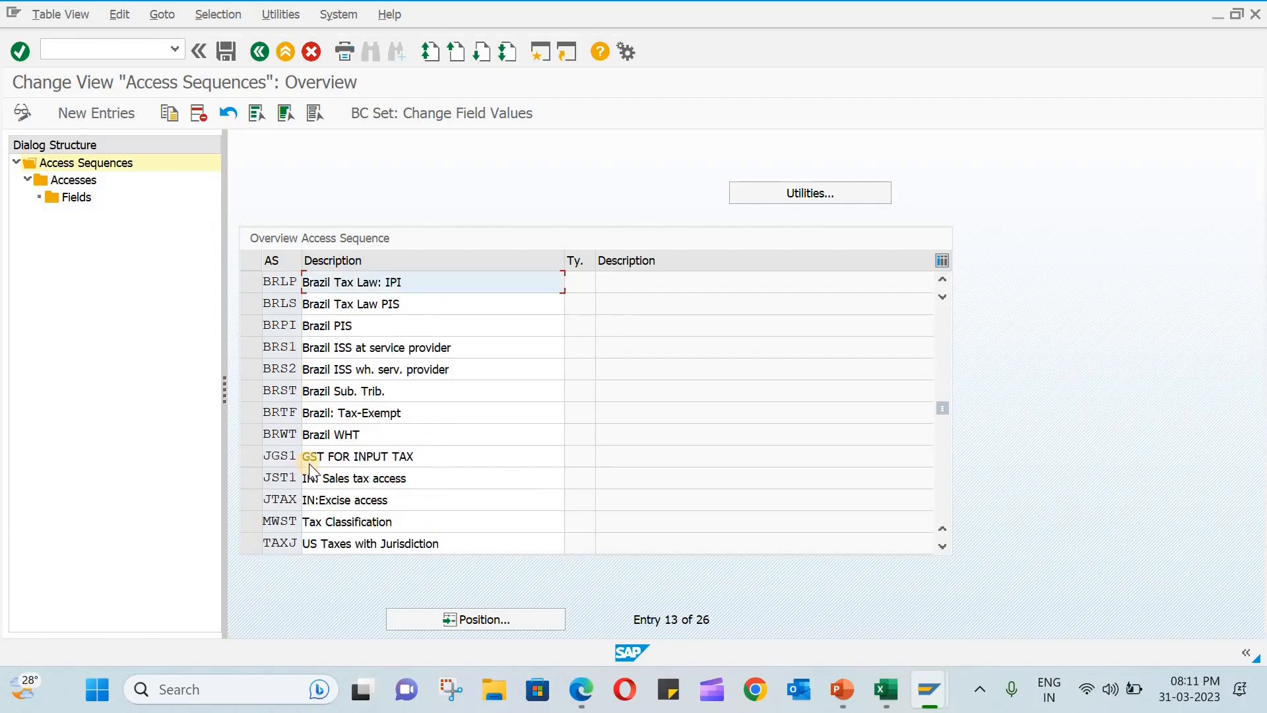
pyautogui.scroll(-1, 311, 462)
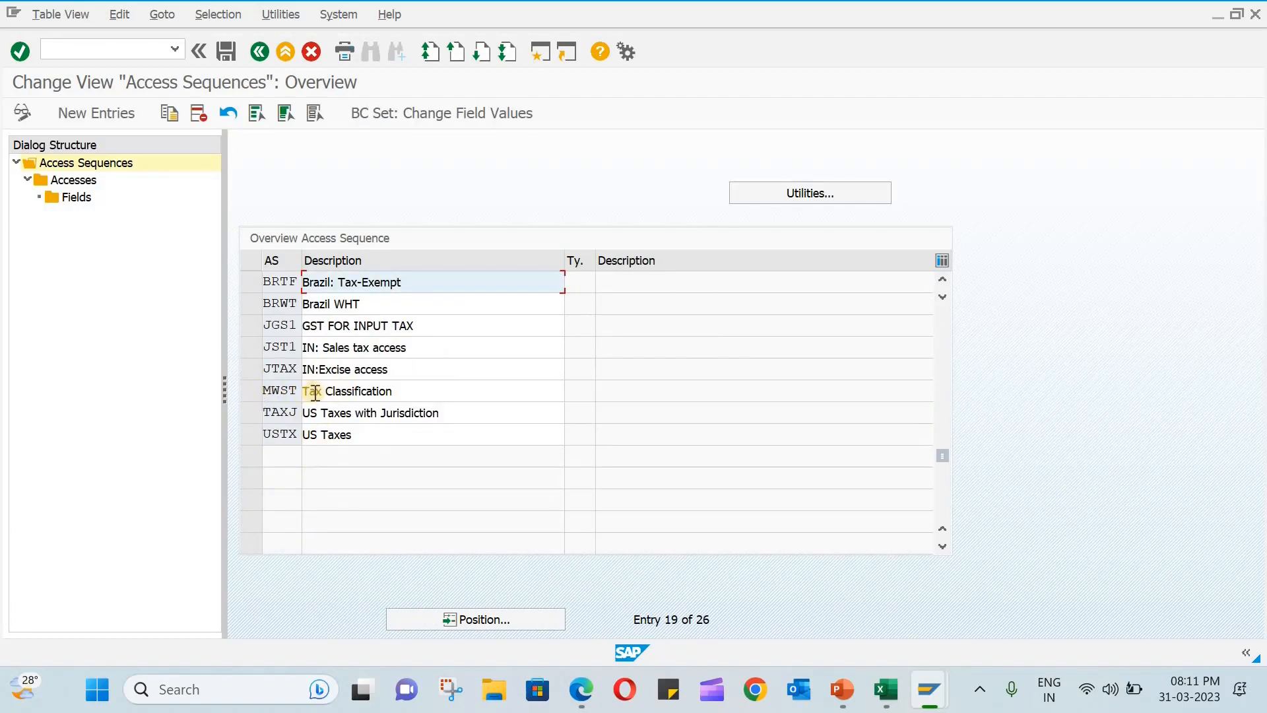
# - Examine the accesses and fields of access sequence MWST, and return to the condition element selection
pyautogui.click(255, 391)
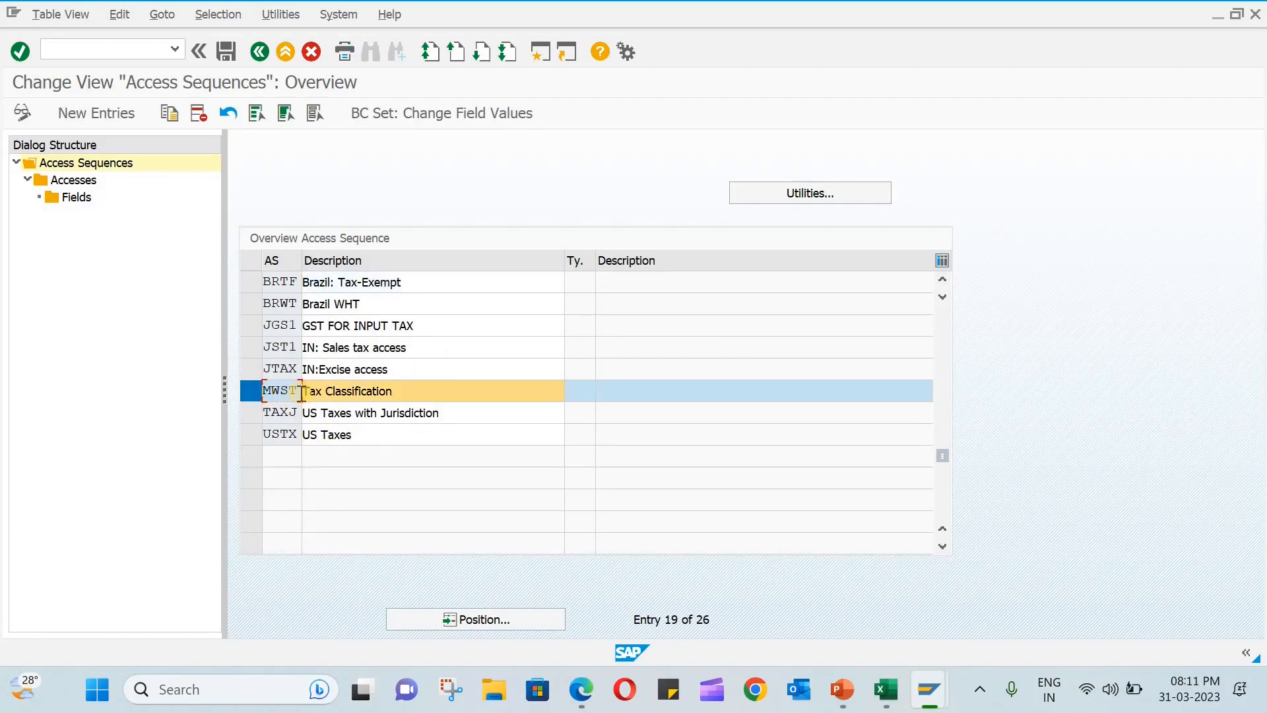
pyautogui.doubleClick(75, 181)
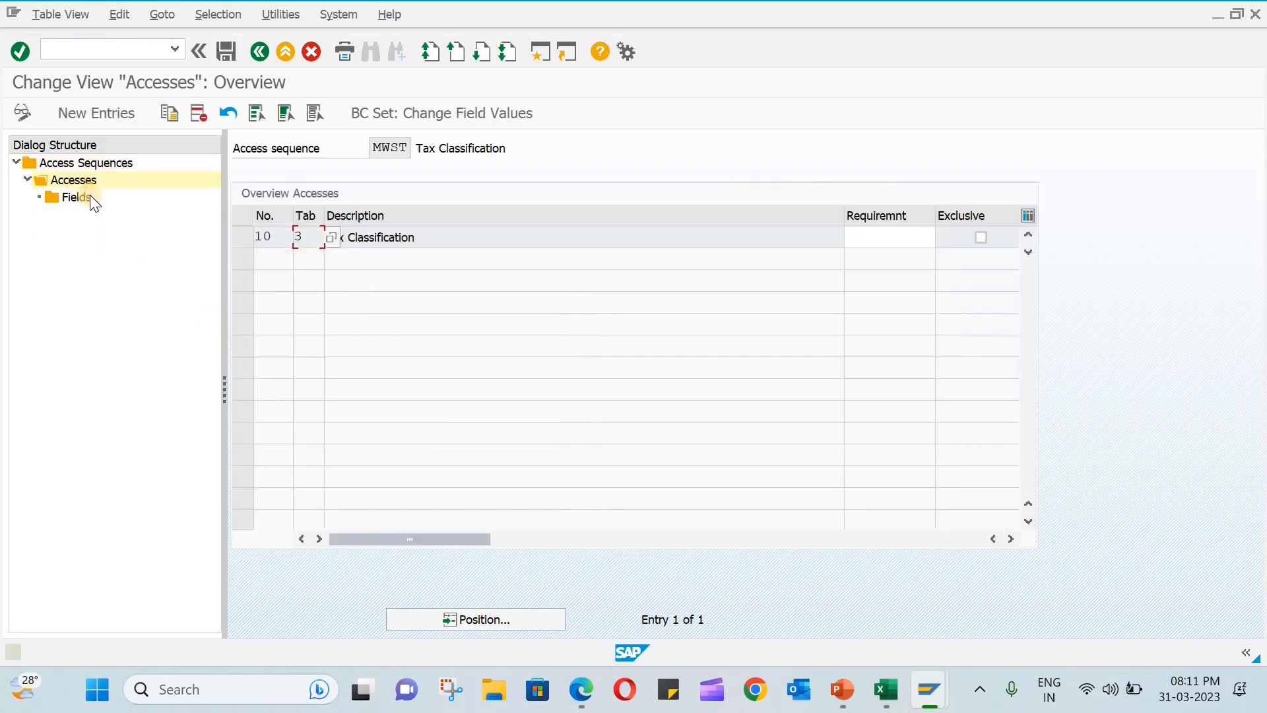
pyautogui.click(74, 198)
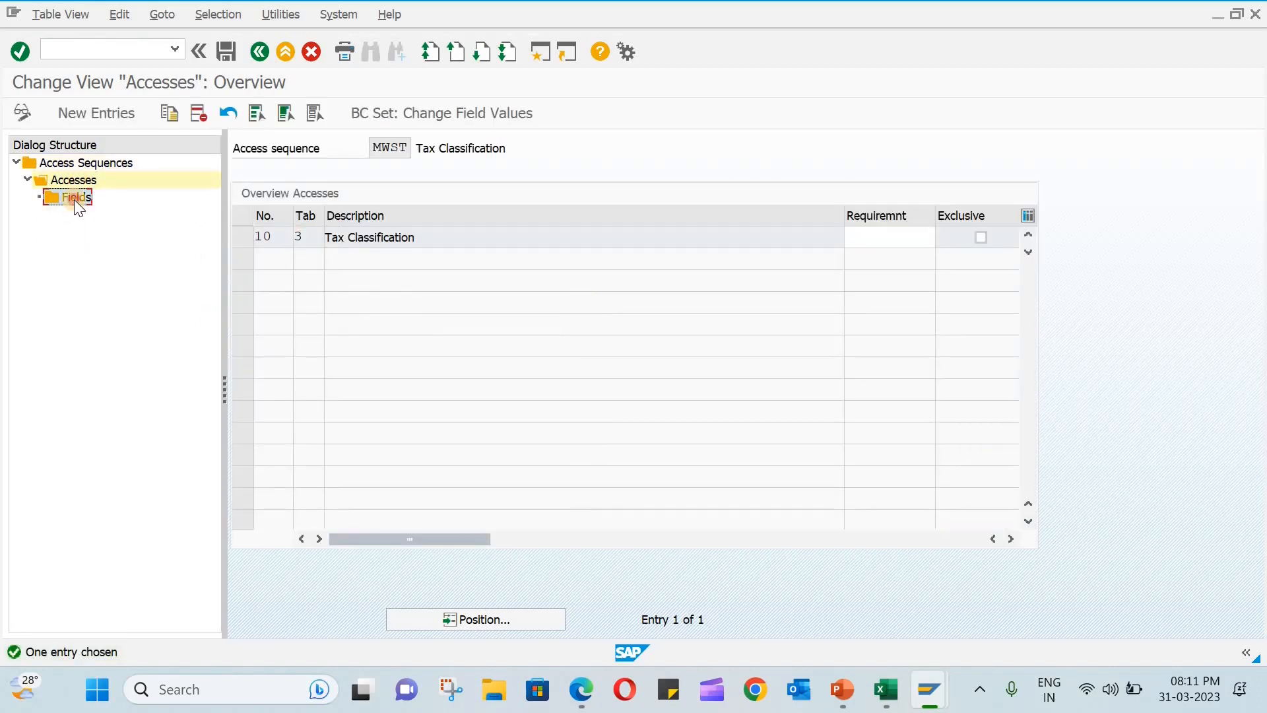
pyautogui.click(239, 240)
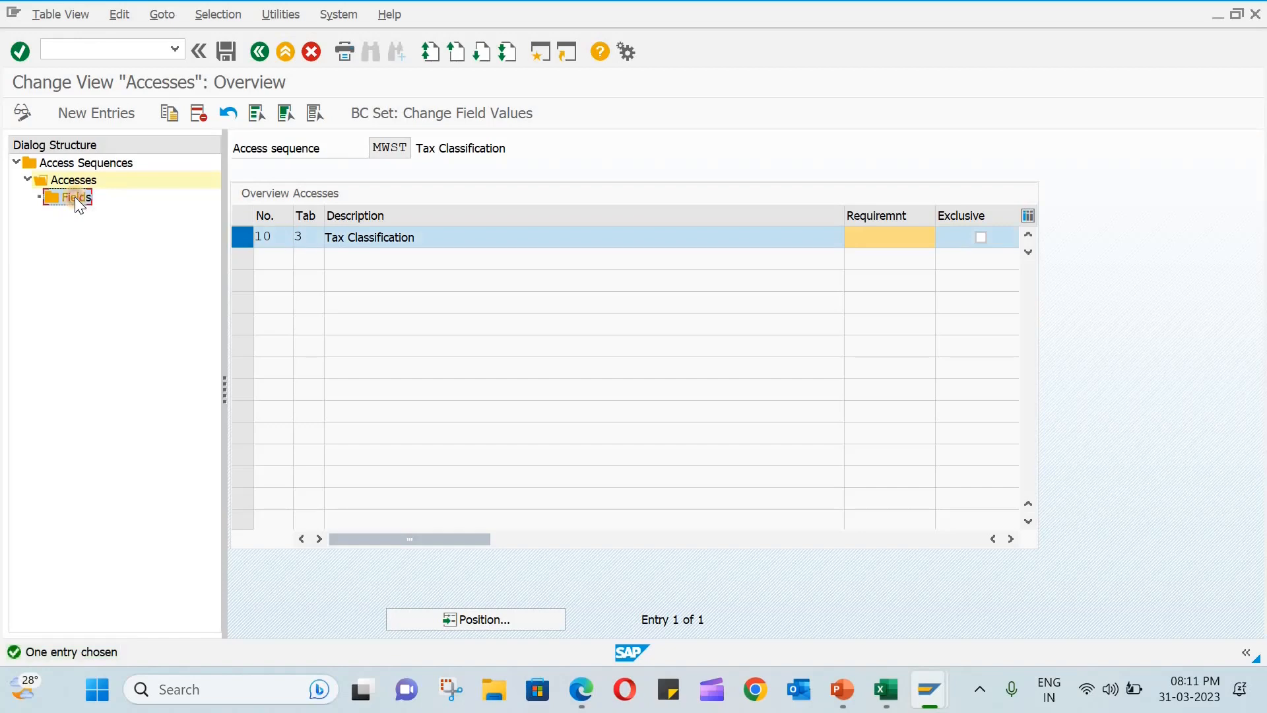
pyautogui.doubleClick(74, 197)
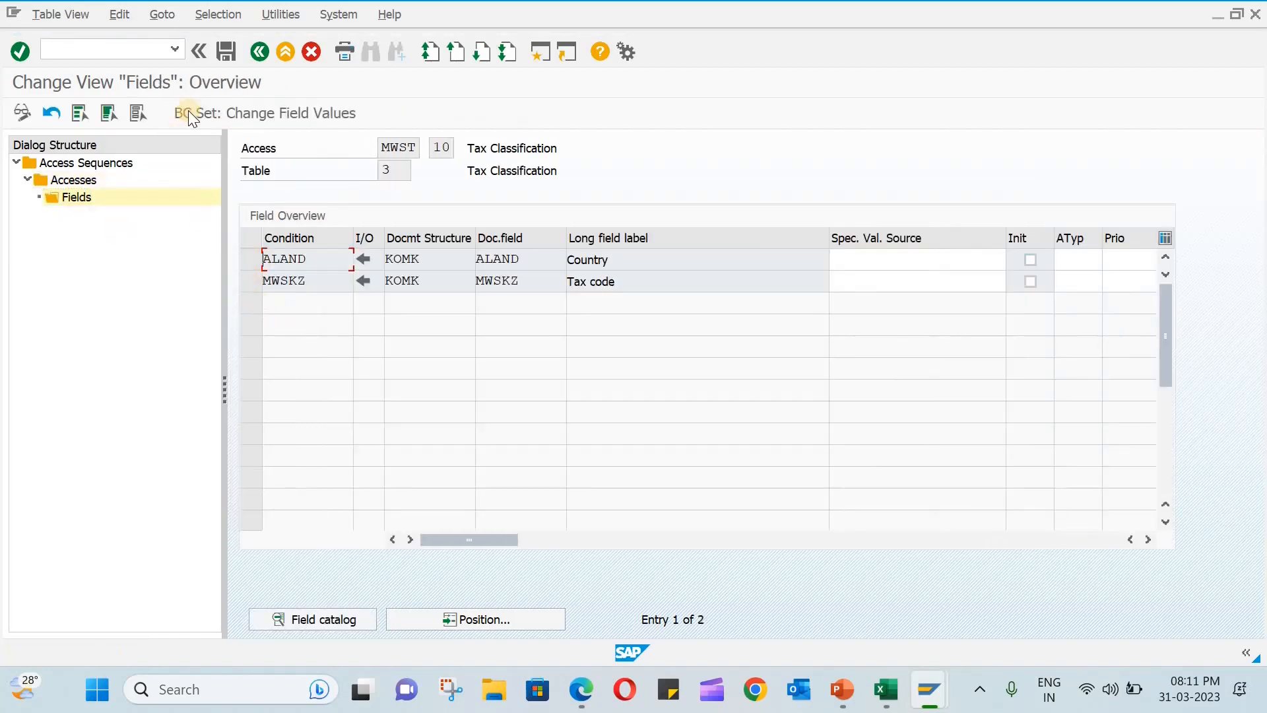
pyautogui.click(253, 56)
pyautogui.click(257, 52)
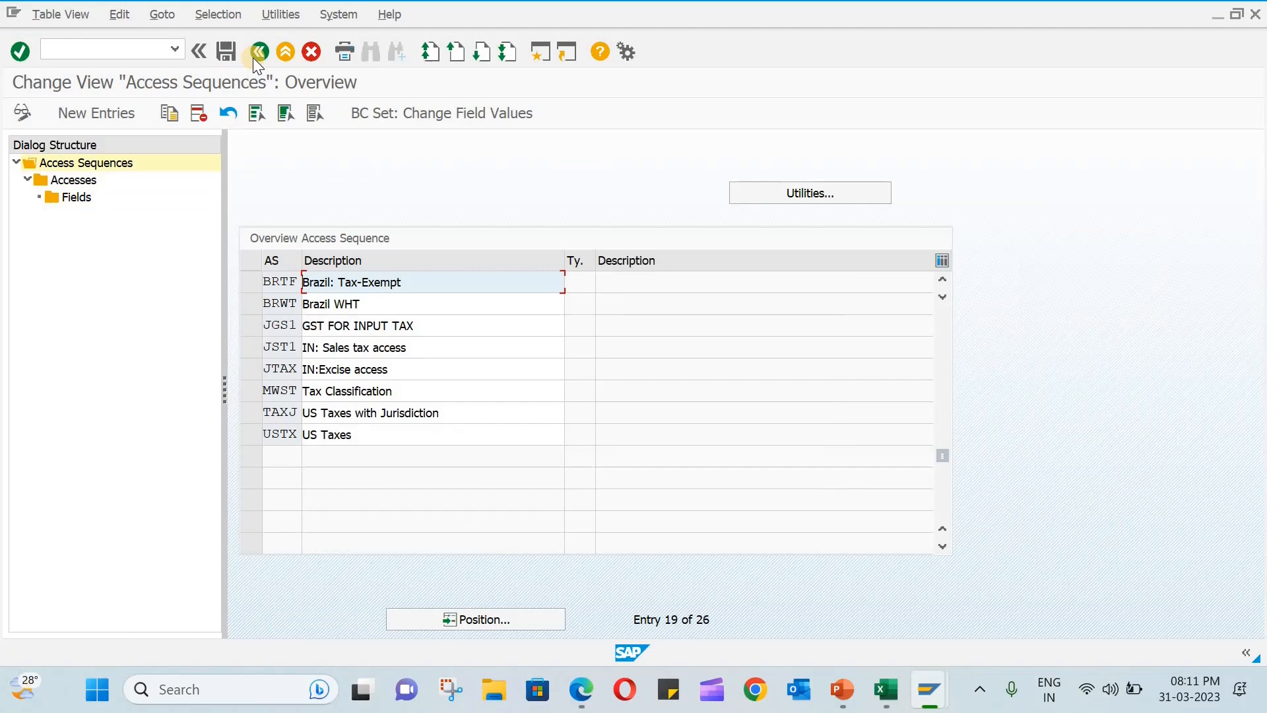
pyautogui.click(254, 58)
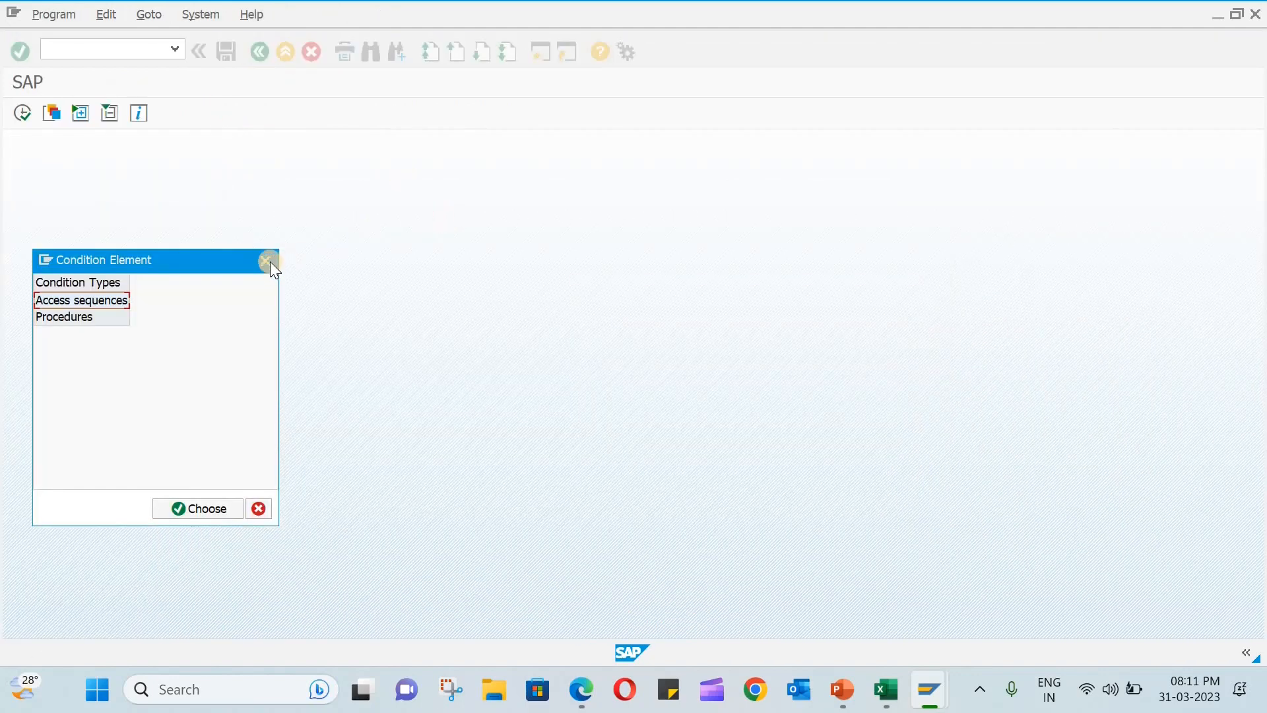
# - Open the tax procedures, locate XYZIN (TAX PROCEDURE FOR XYZ INDIA) and start copying it
pyautogui.click(70, 317)
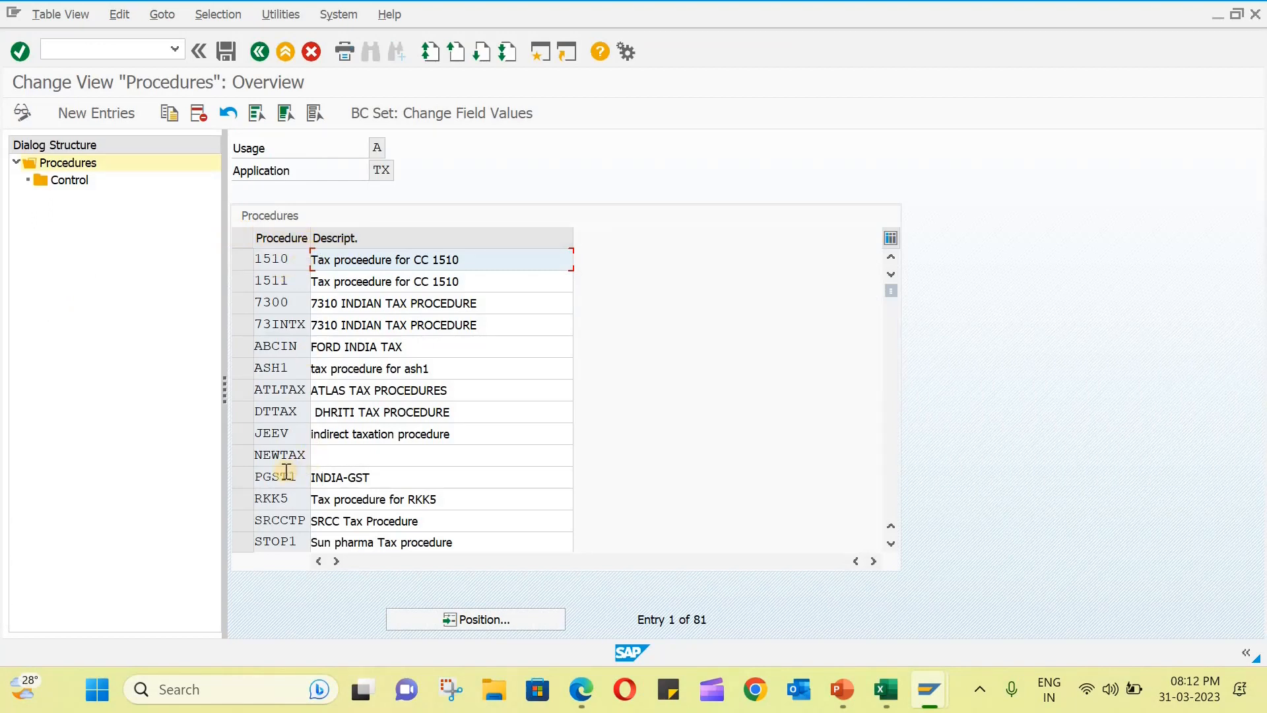
pyautogui.scroll(-4, 286, 471)
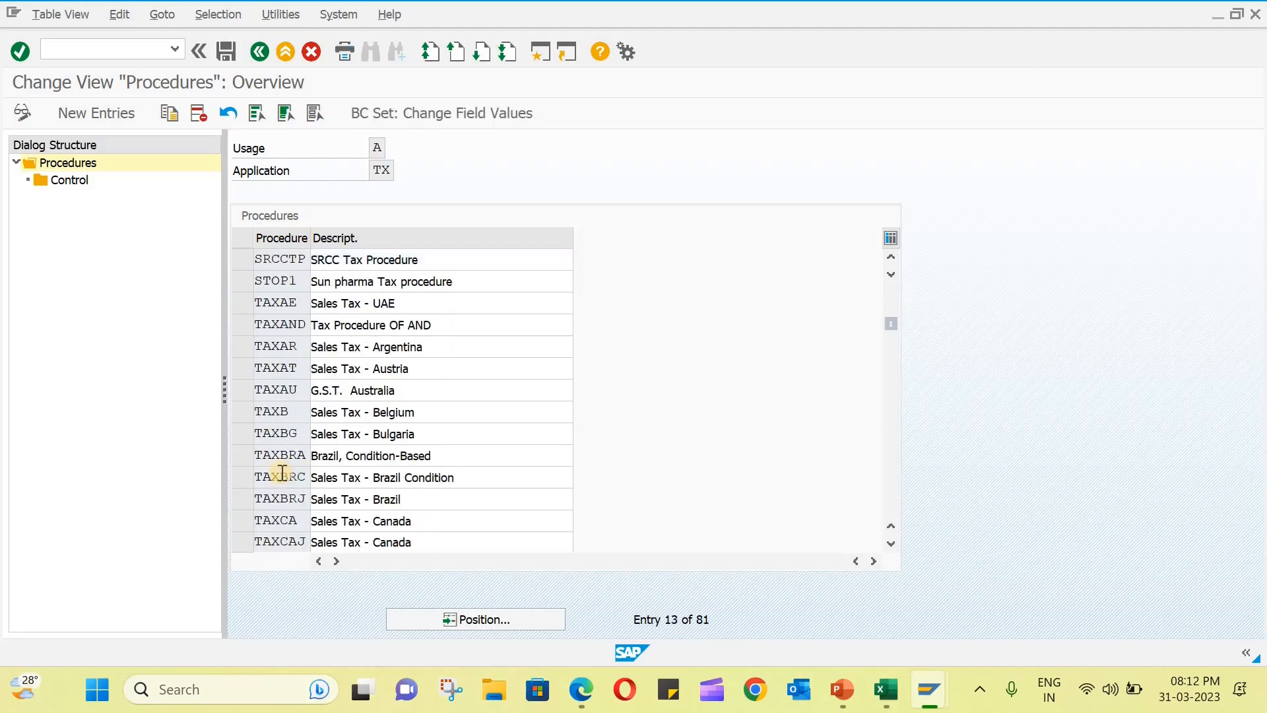
pyautogui.scroll(-3, 282, 473)
pyautogui.scroll(-1, 282, 473)
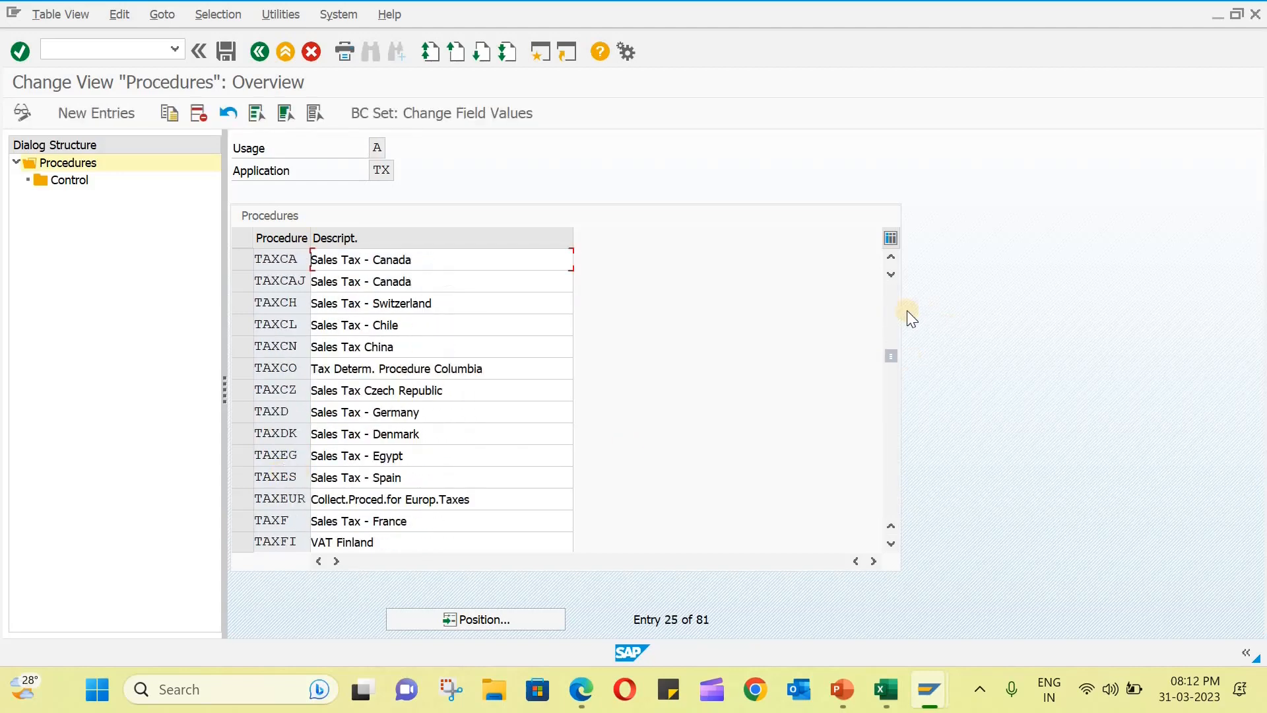
pyautogui.scroll(-1, 899, 337)
pyautogui.click(903, 499)
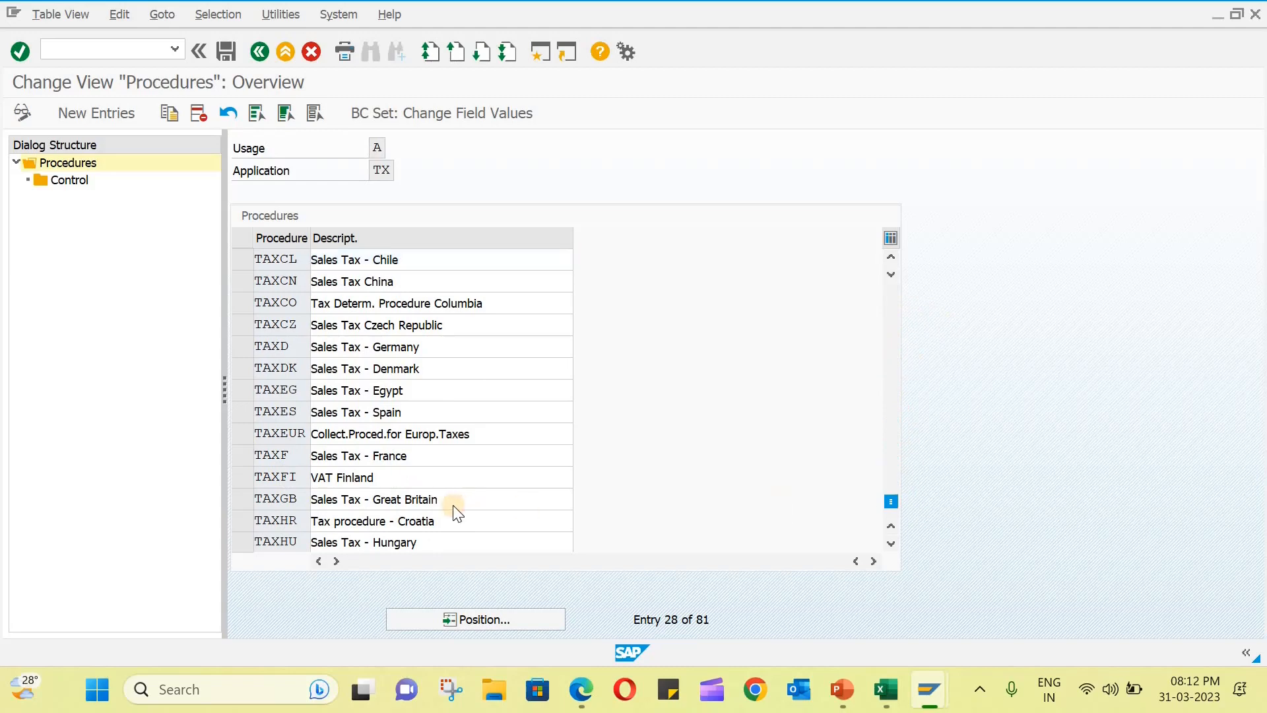
pyautogui.scroll(1, 326, 381)
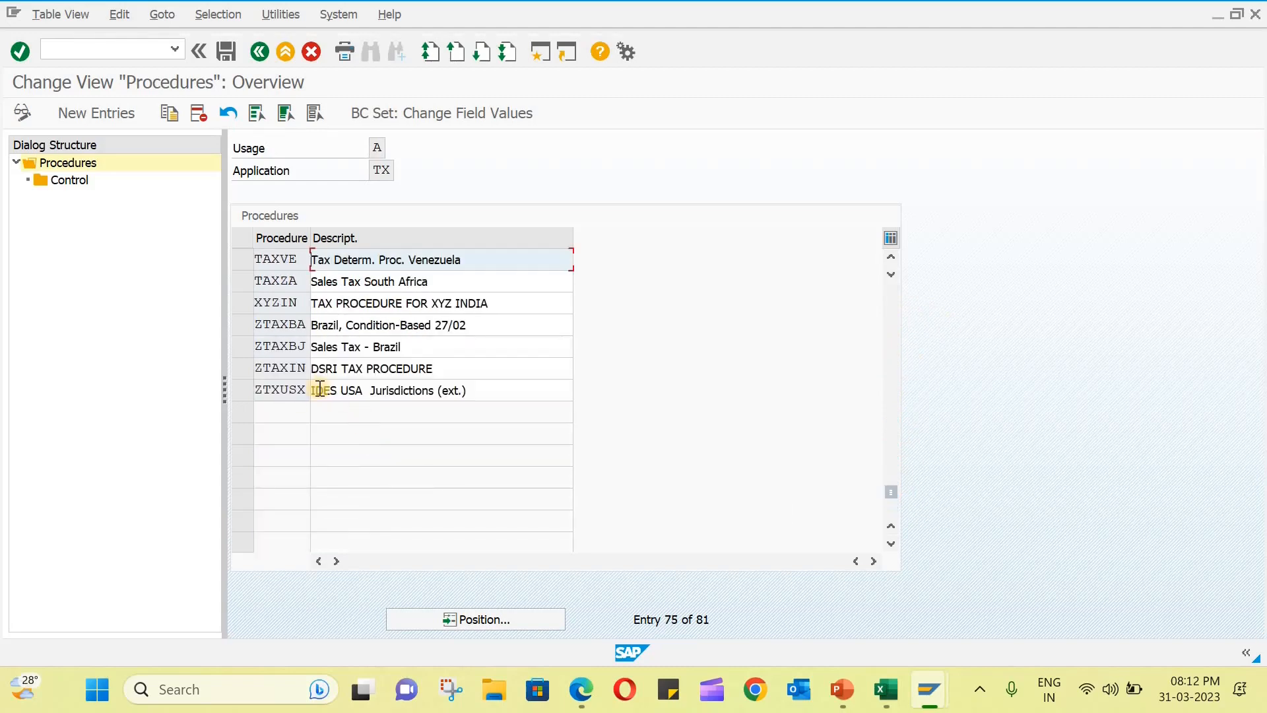
pyautogui.click(248, 387)
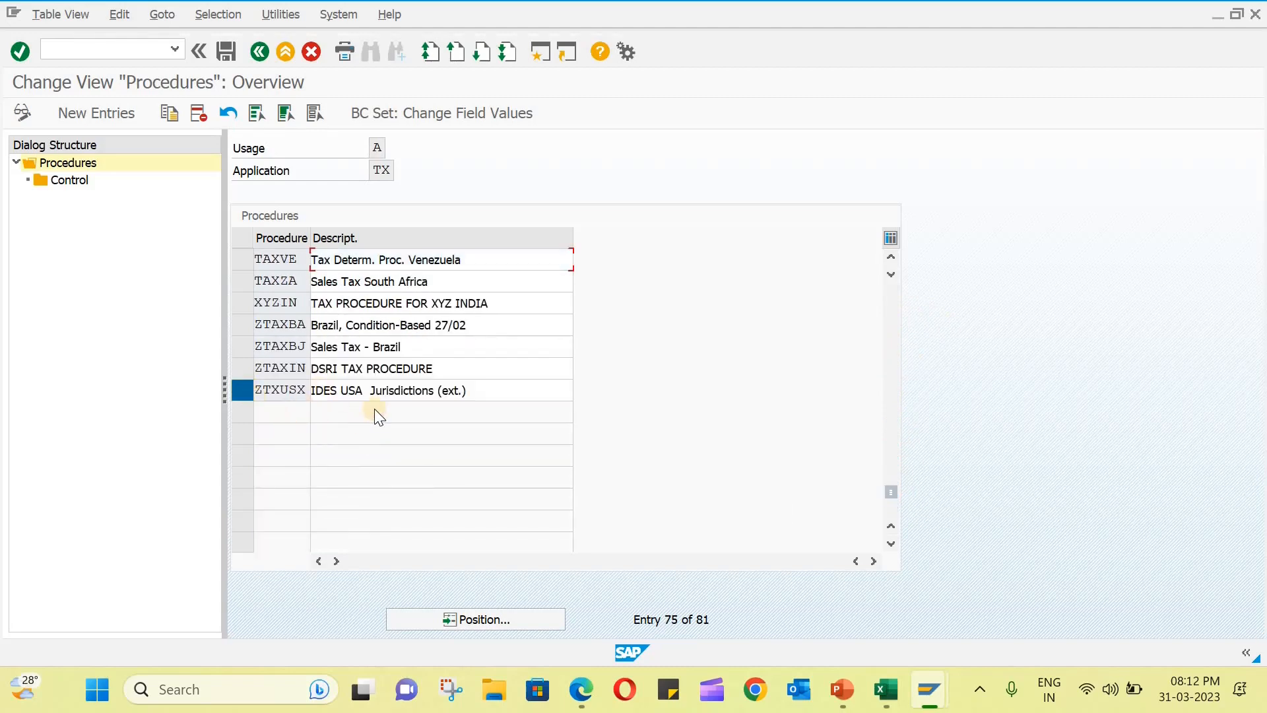
pyautogui.click(242, 390)
pyautogui.scroll(1, 321, 363)
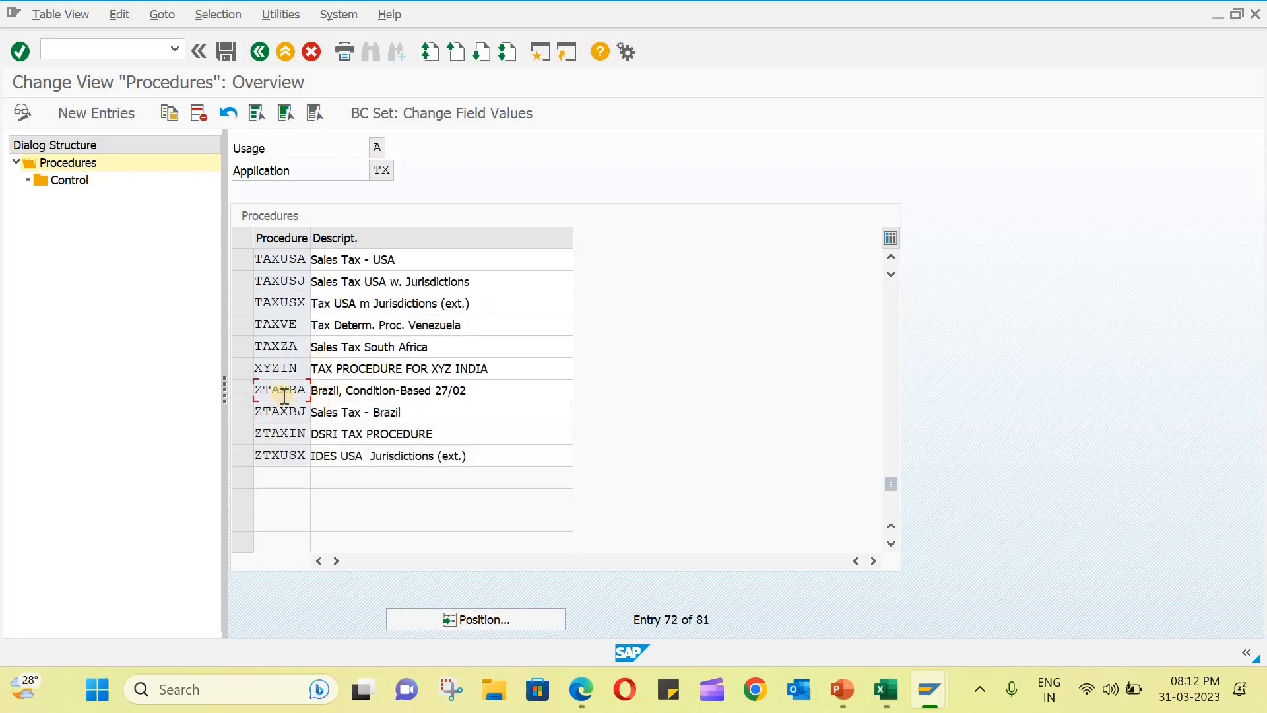
pyautogui.click(248, 370)
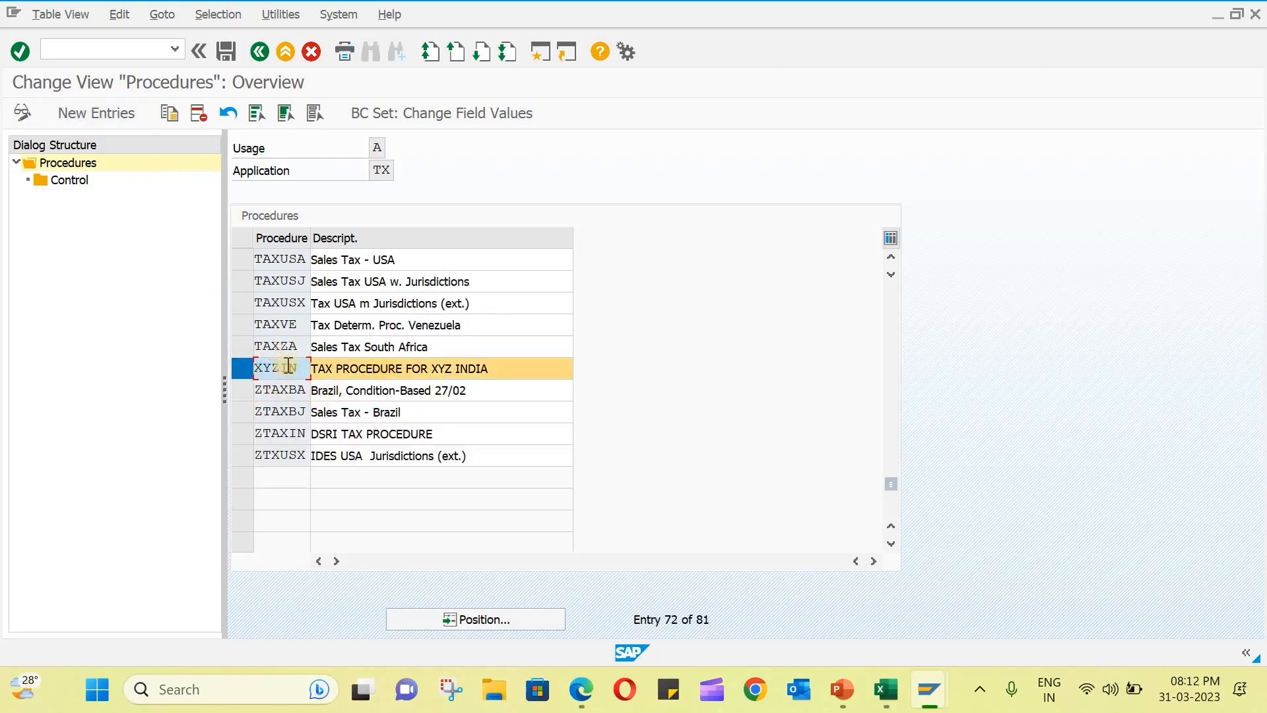
pyautogui.click(172, 114)
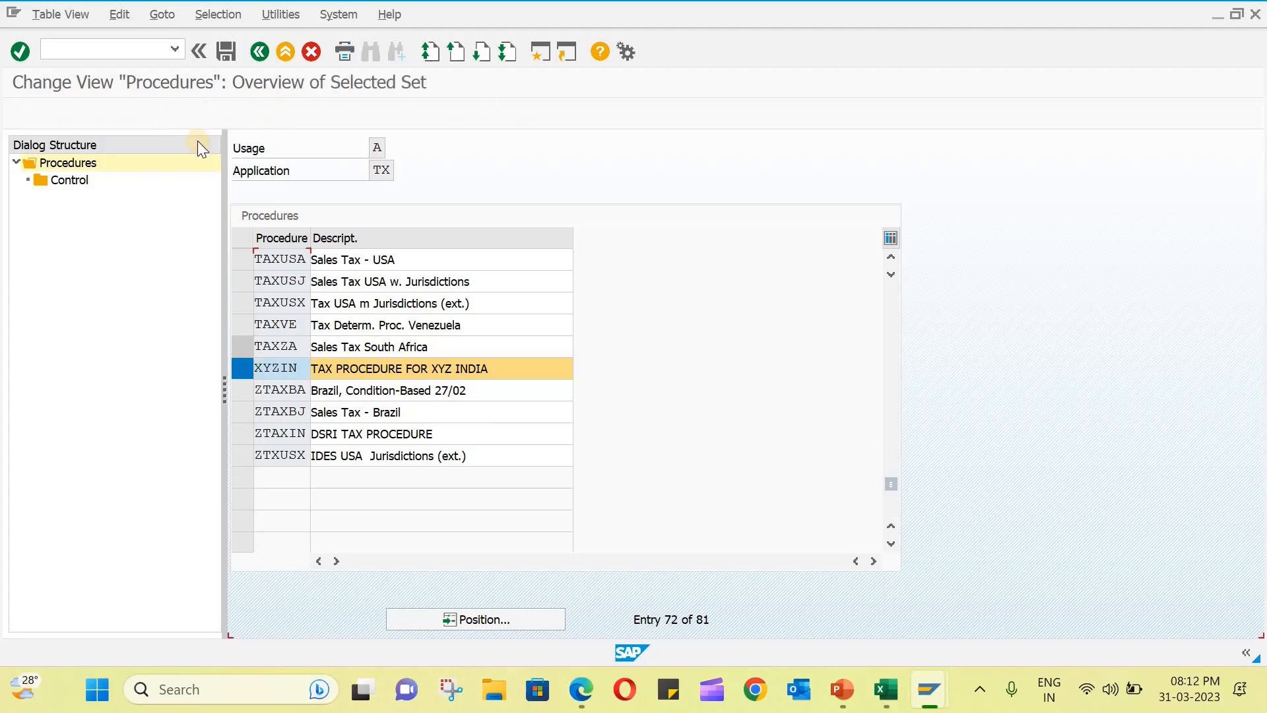
# - Replace the procedure key of the copied entry with MSTAXI
pyautogui.moveTo(307, 260); pyautogui.dragTo(196, 261)
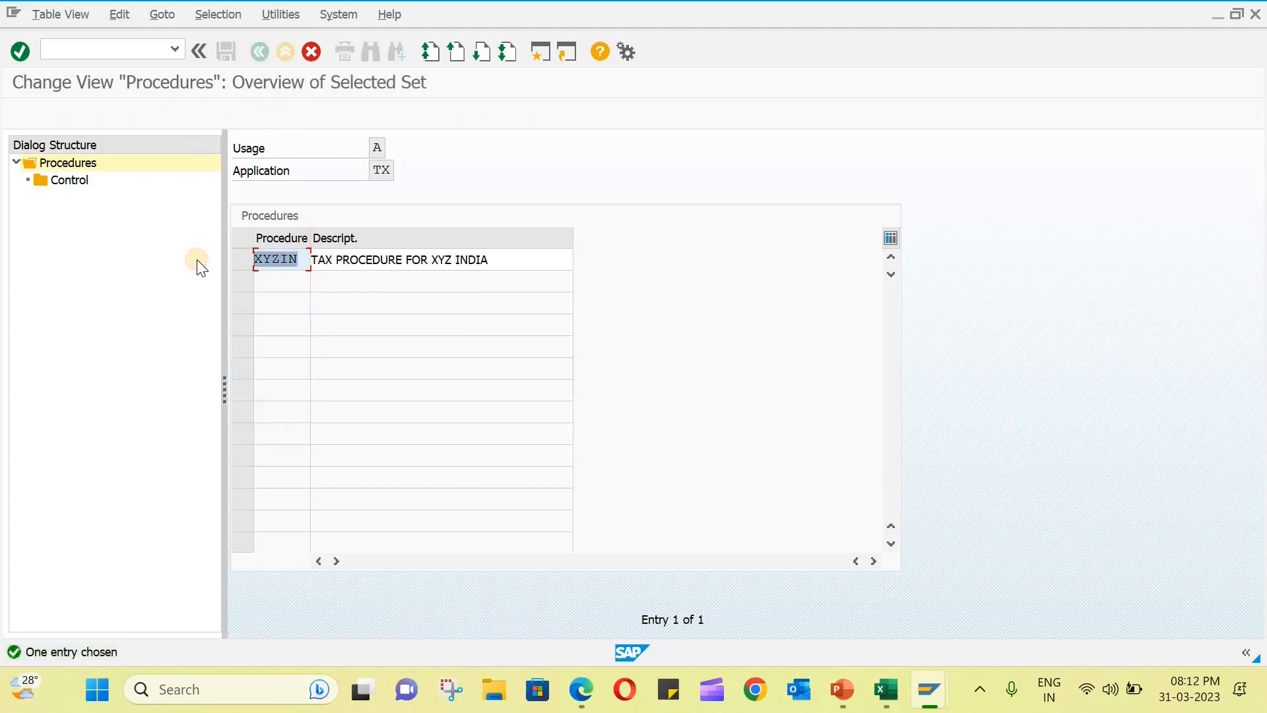
pyautogui.press('BackSpace')
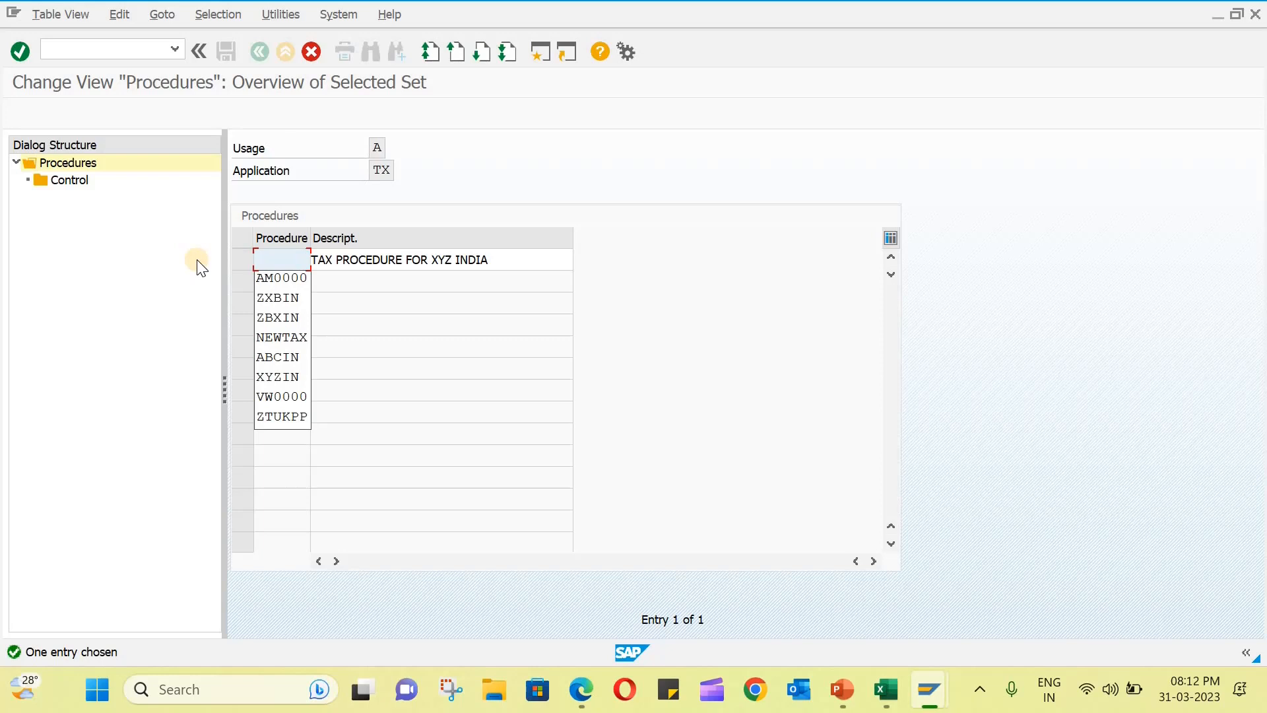
pyautogui.write('MS')
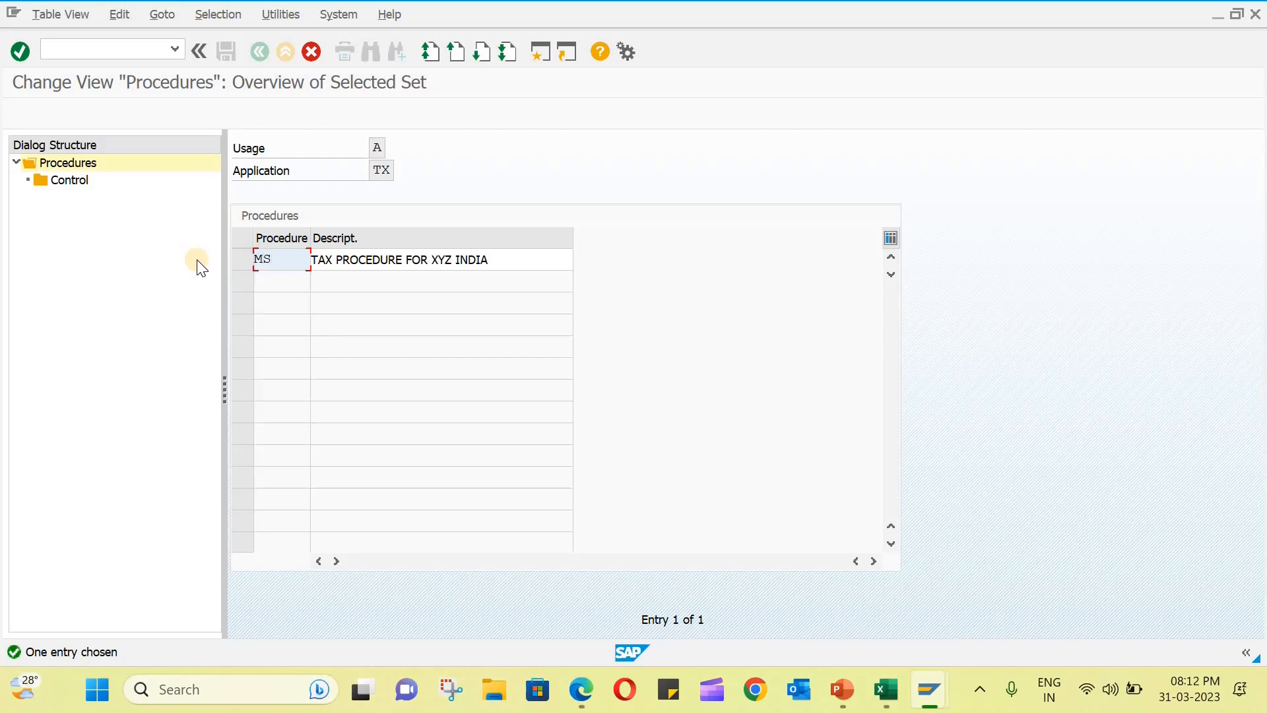
pyautogui.write('TAXI')
# - Change the copy's description to TAX PROCEDURE FOR MSIL IND and copy the procedure with all its dependent entries
pyautogui.click(426, 260)
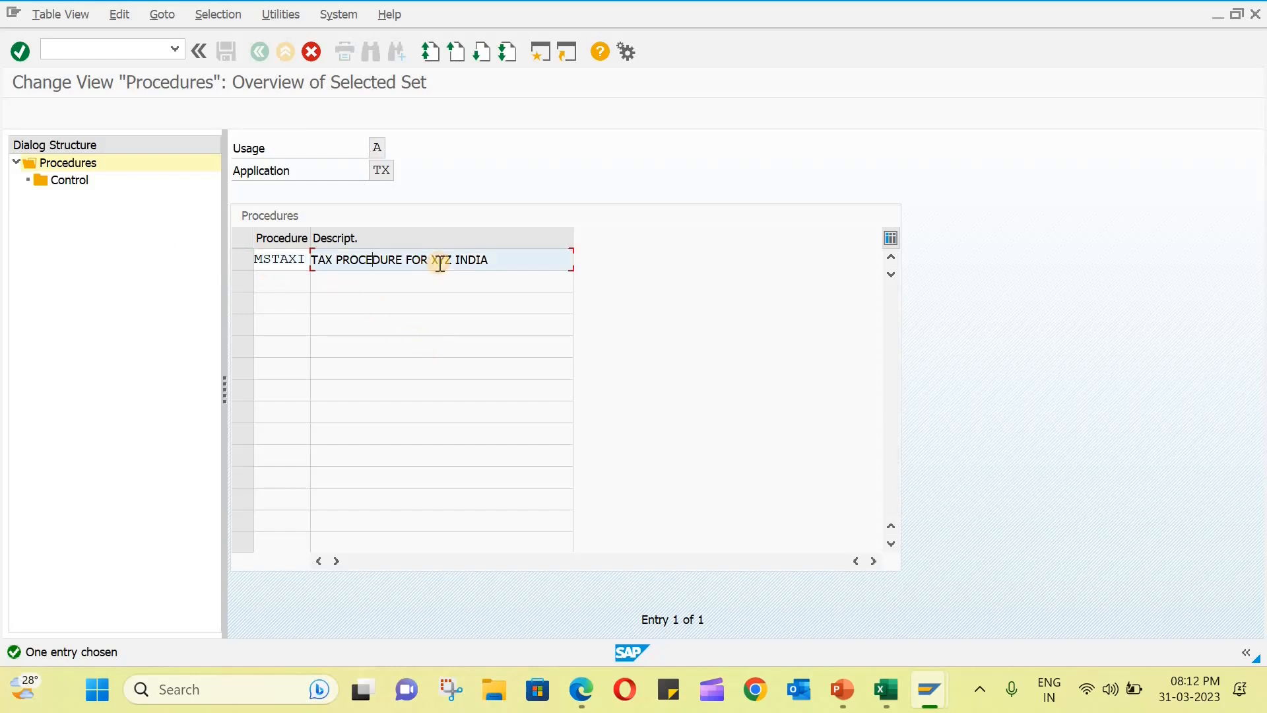
pyautogui.hotkey('ctrl', 'shift', 'Left')
pyautogui.hotkey('ctrl', 'shift', 'Left')
pyautogui.write('MSIL IND')
pyautogui.press('Return')
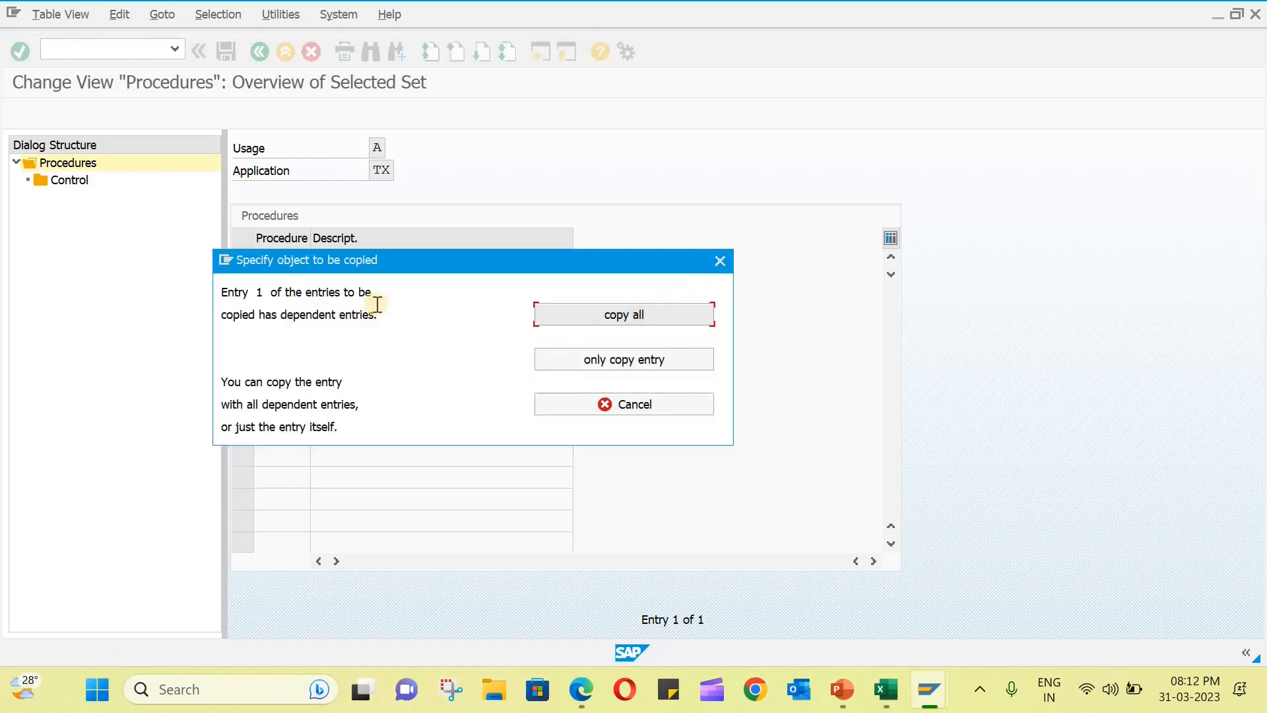
pyautogui.click(629, 315)
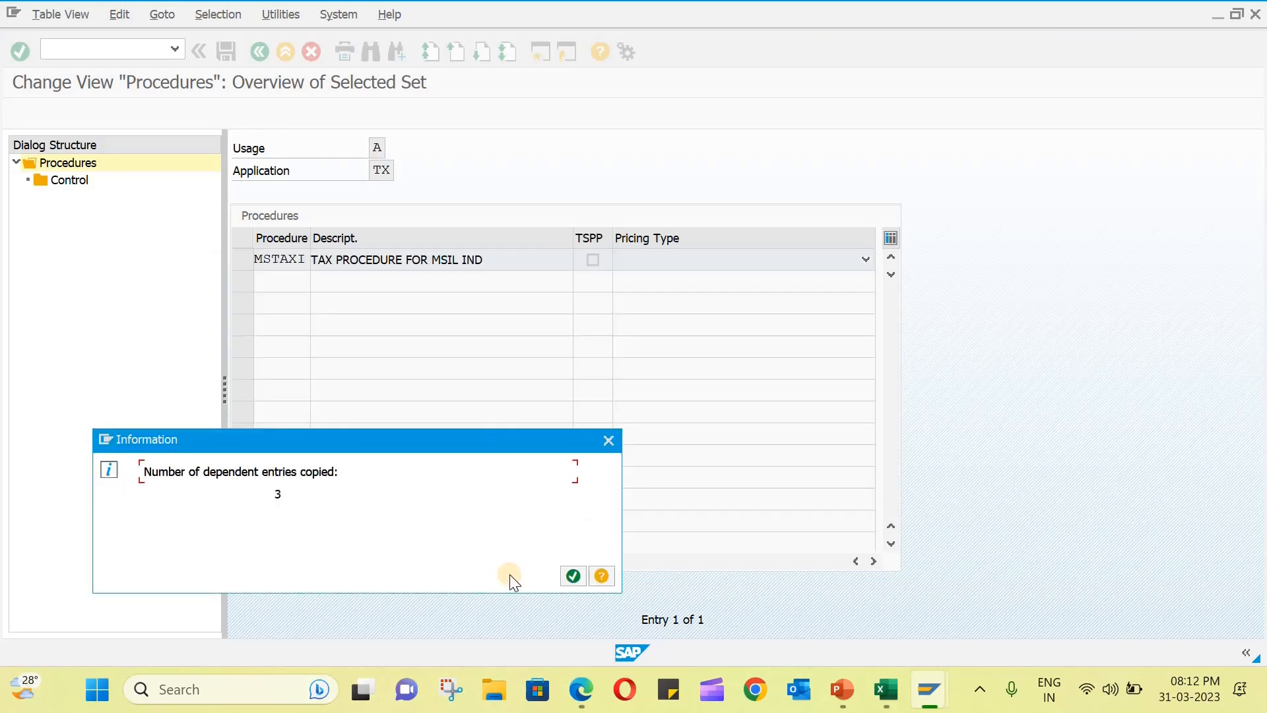
pyautogui.click(572, 575)
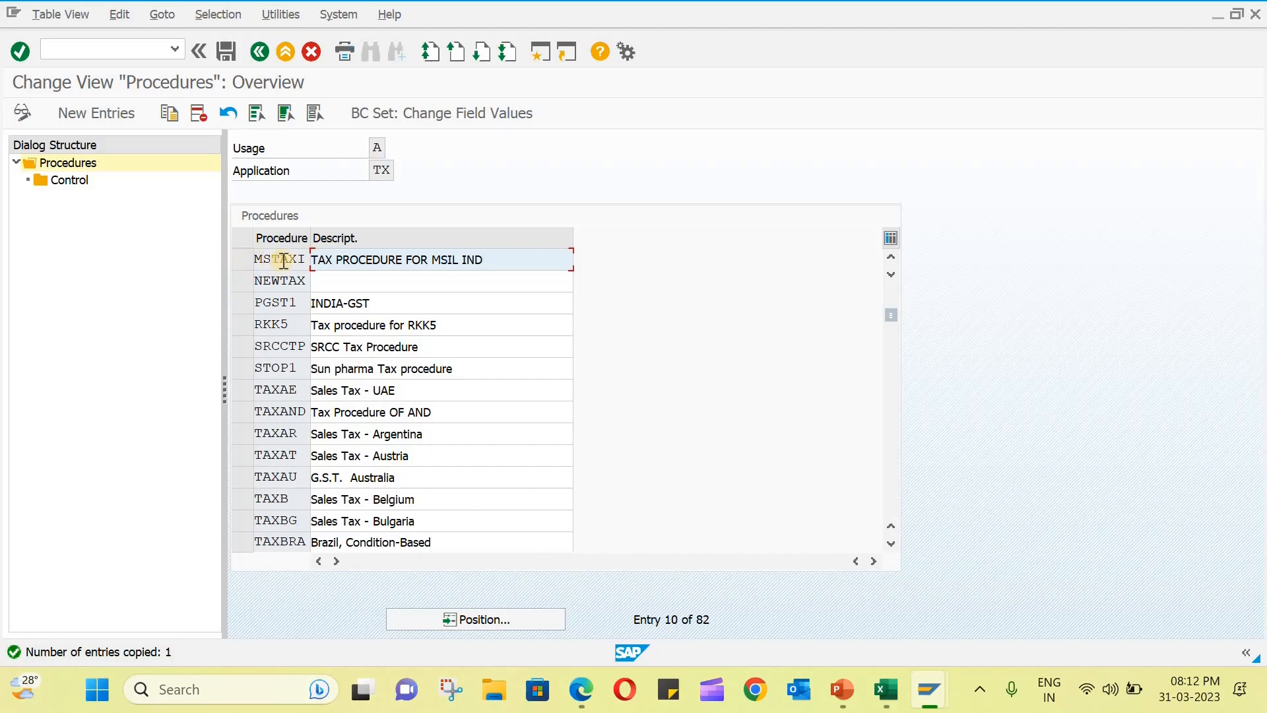
# - Open the control data of procedure MSTAXI and check the condition types in its copied steps
pyautogui.click(243, 263)
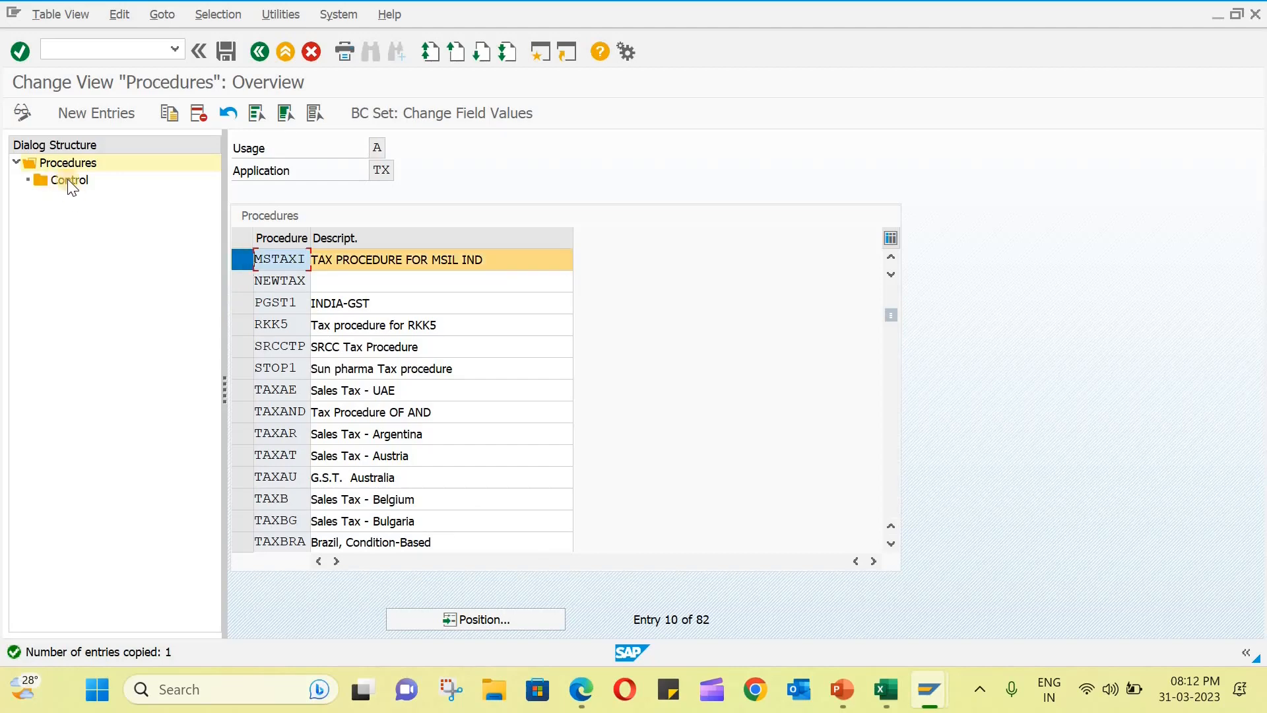
pyautogui.click(61, 179)
pyautogui.doubleClick(61, 178)
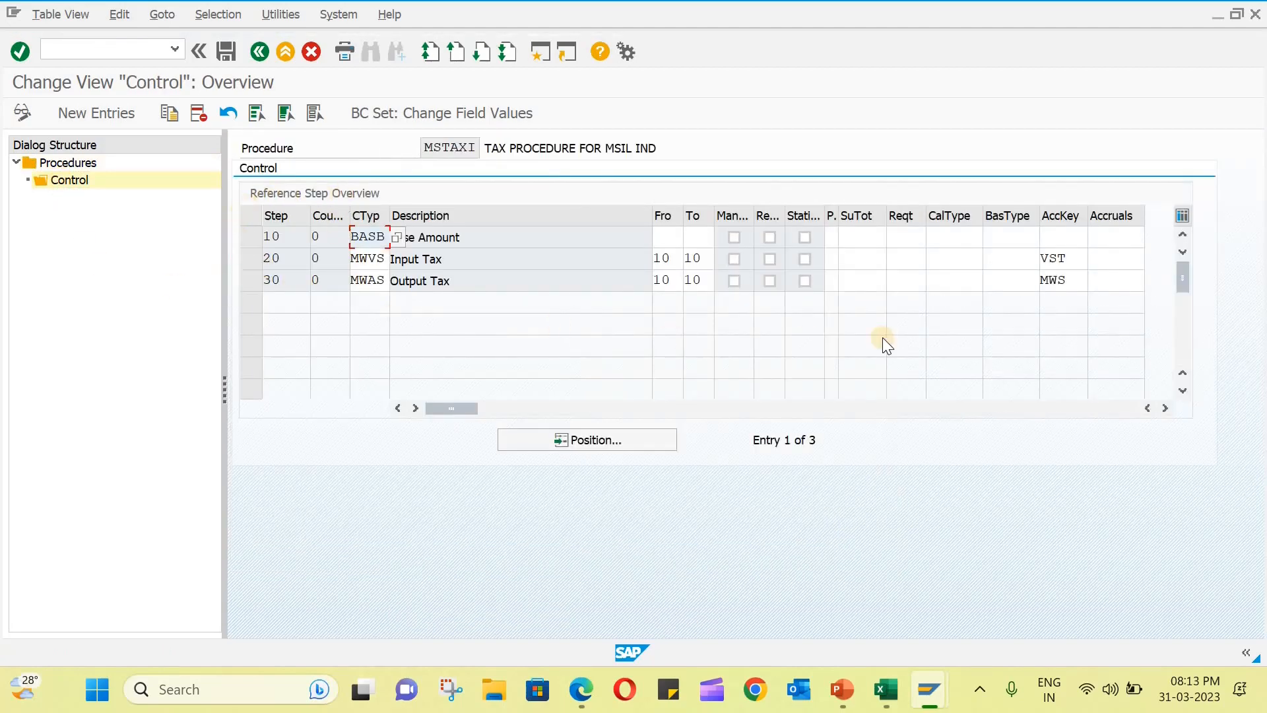
pyautogui.click(356, 284)
pyautogui.click(376, 261)
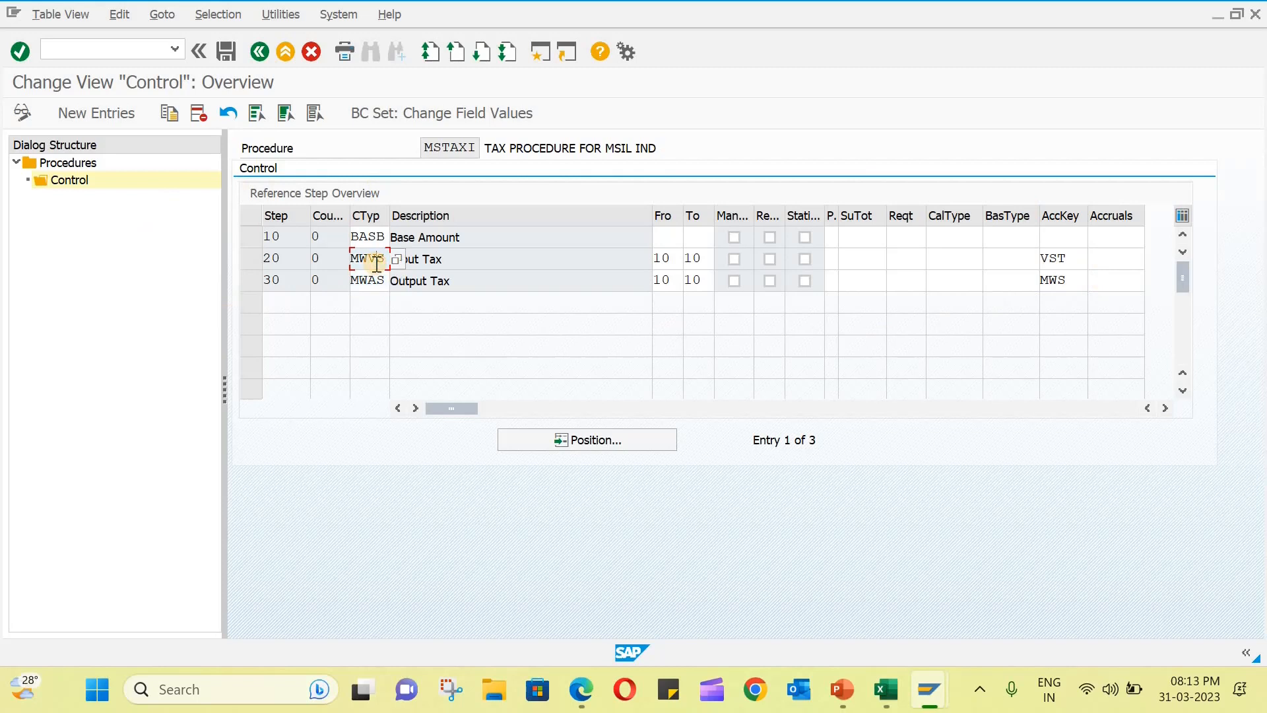
pyautogui.click(367, 237)
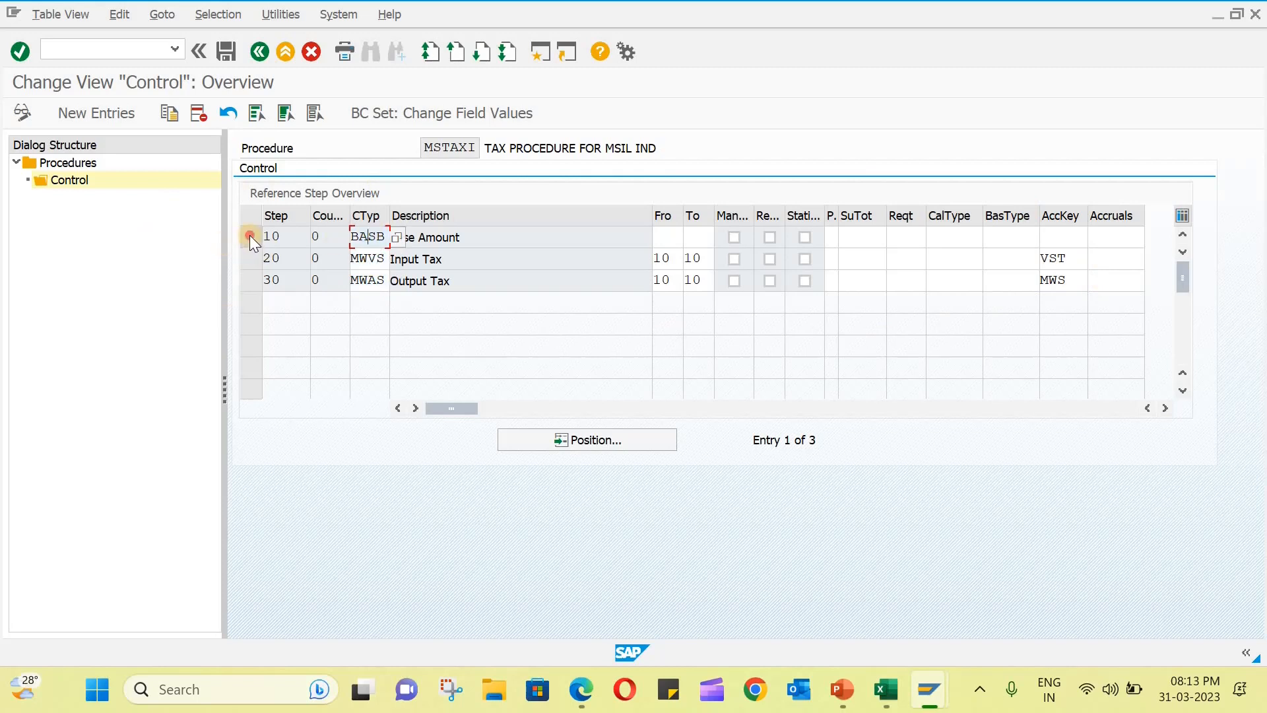
# - Delete control steps 10, 20 and 30 copied into procedure MSTAXI and save the change
pyautogui.moveTo(249, 235); pyautogui.dragTo(252, 279)
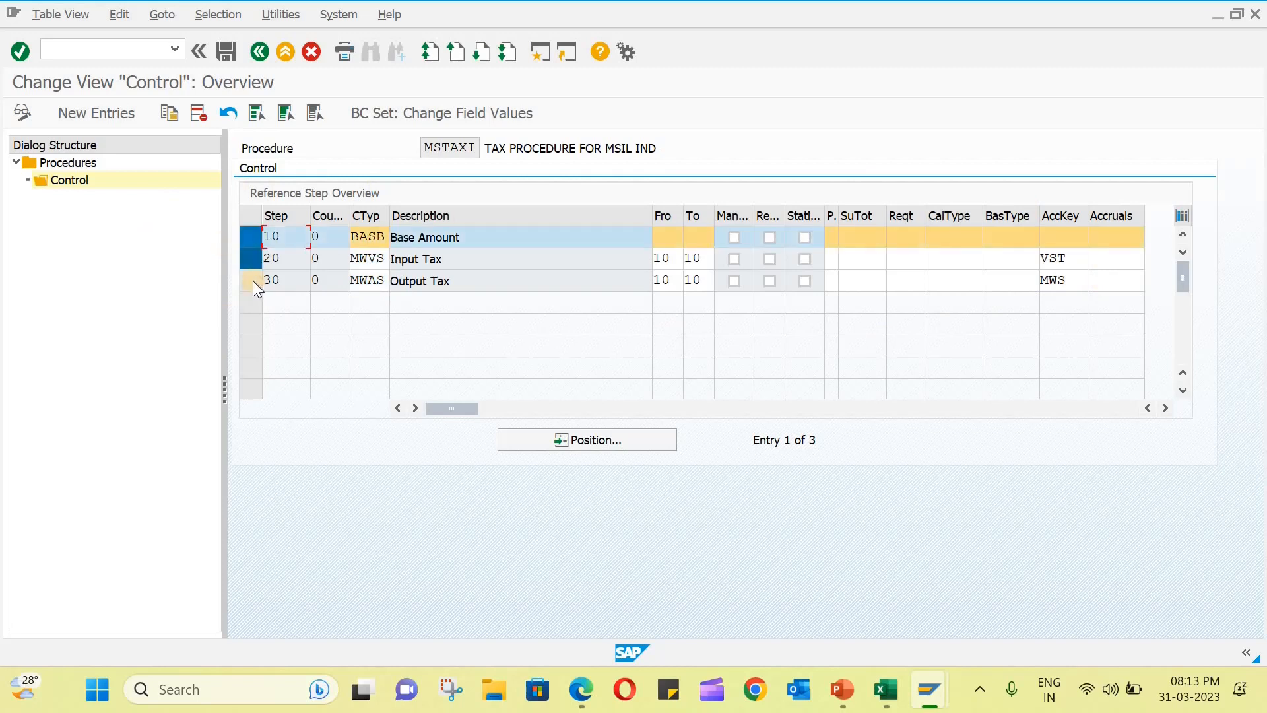
pyautogui.click(198, 116)
pyautogui.click(573, 559)
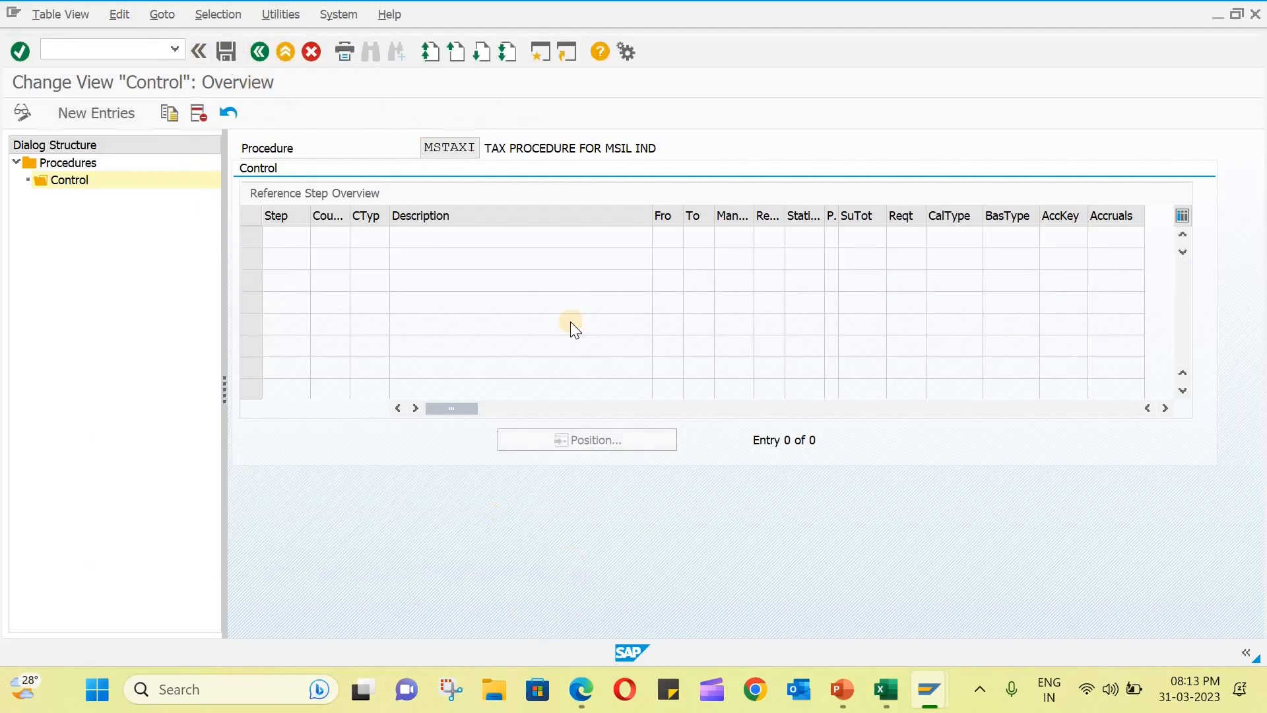
pyautogui.hotkey('ctrl', 's')
pyautogui.click(358, 329)
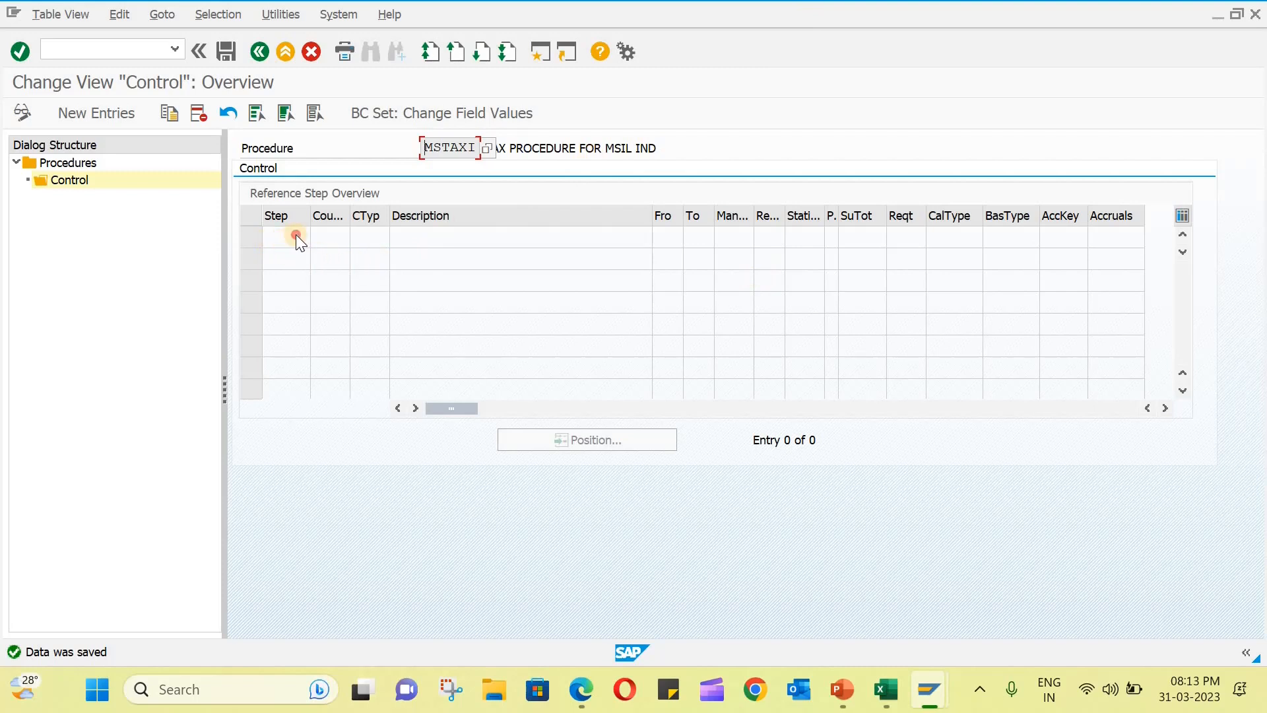
# - Create new control entries for MSTAXI, adding step 10 with the Base Amount condition type BASB
pyautogui.click(105, 113)
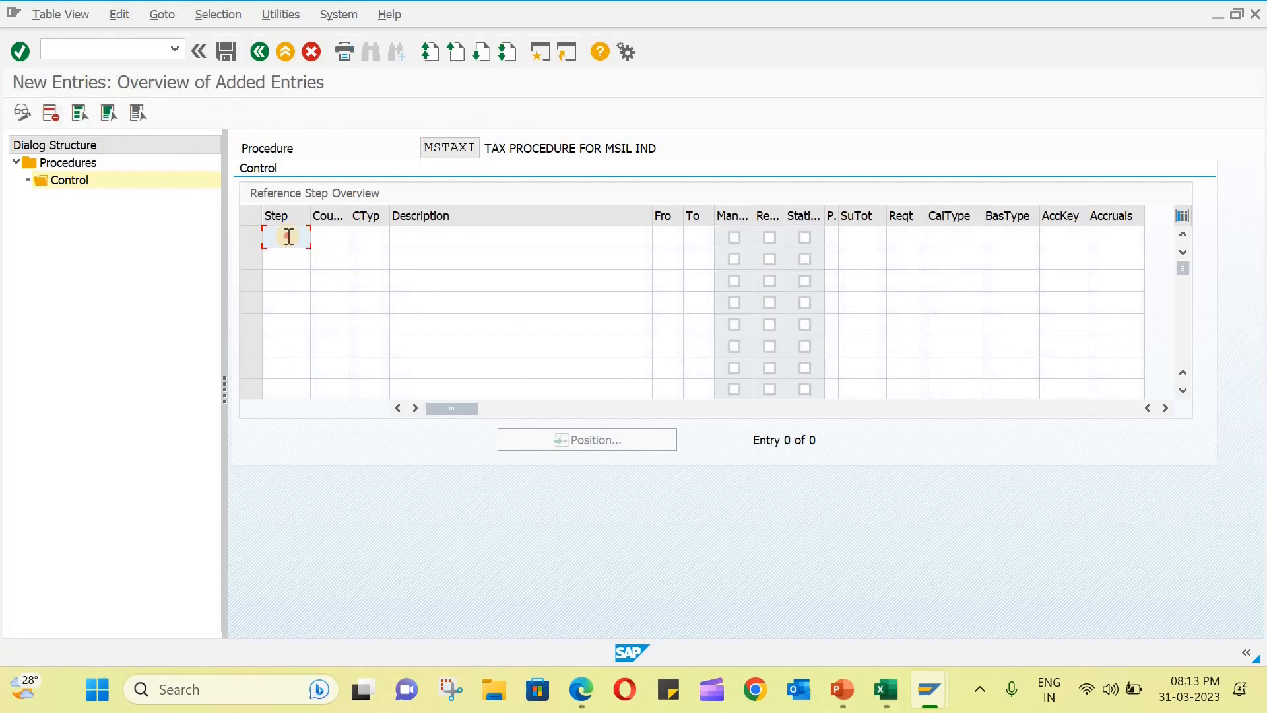
pyautogui.click(289, 236)
pyautogui.write('10')
pyautogui.click(364, 236)
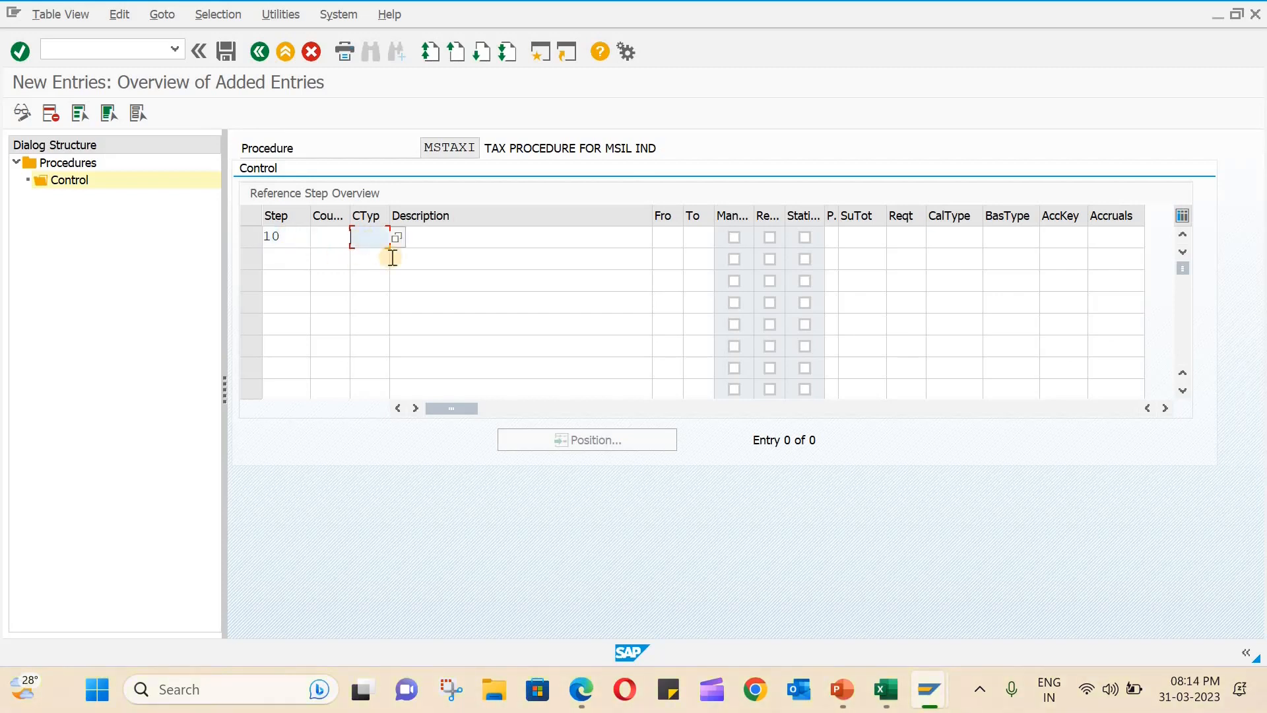
pyautogui.click(397, 238)
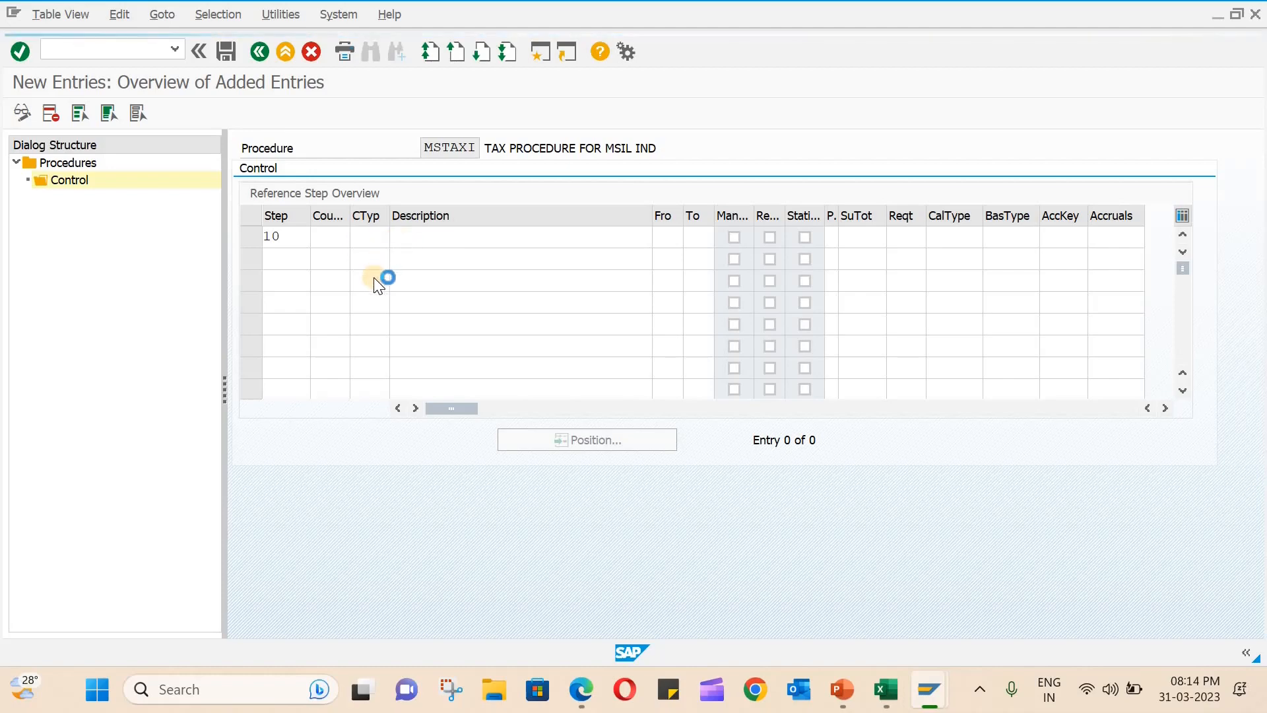
pyautogui.scroll(-9, 417, 491)
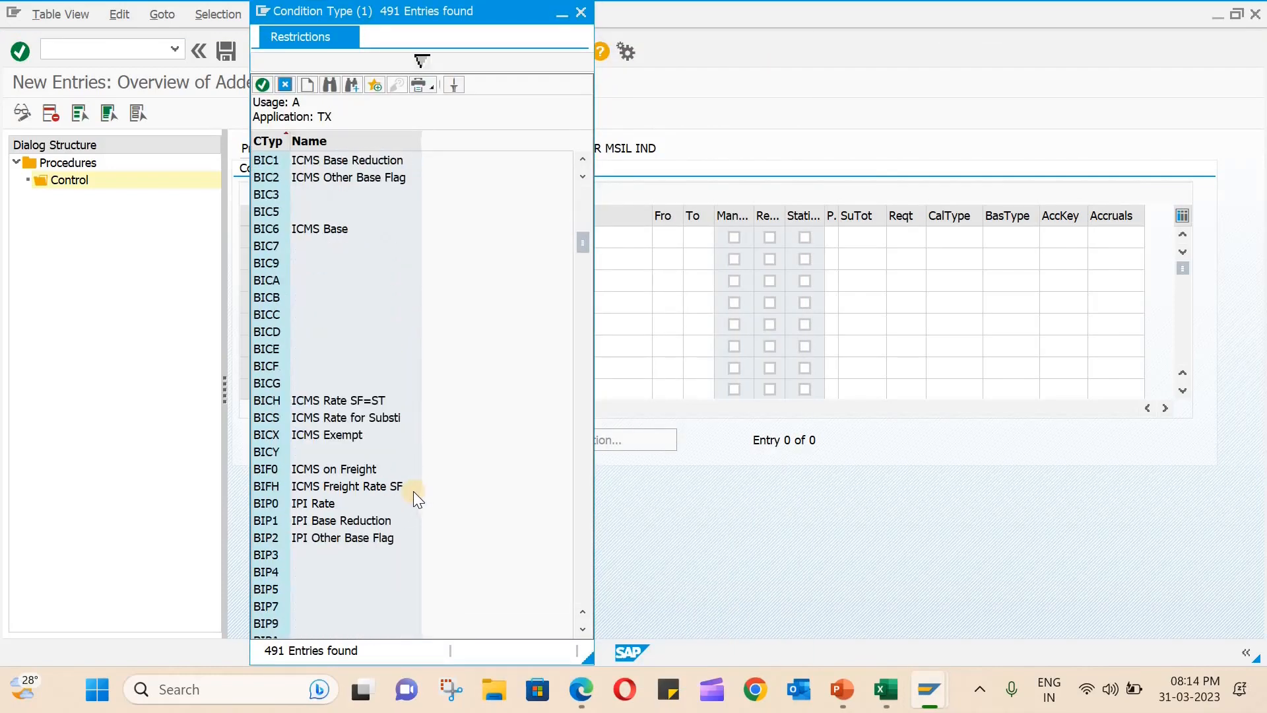
pyautogui.scroll(8, 375, 448)
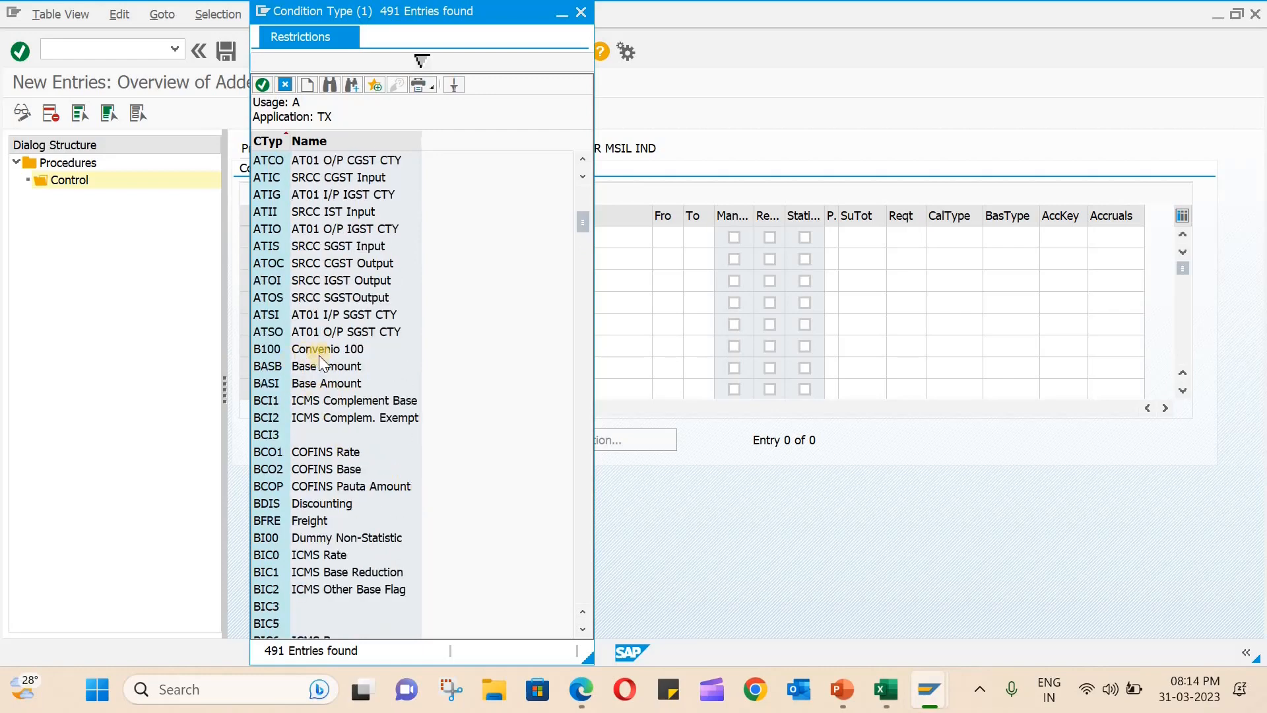
pyautogui.doubleClick(316, 365)
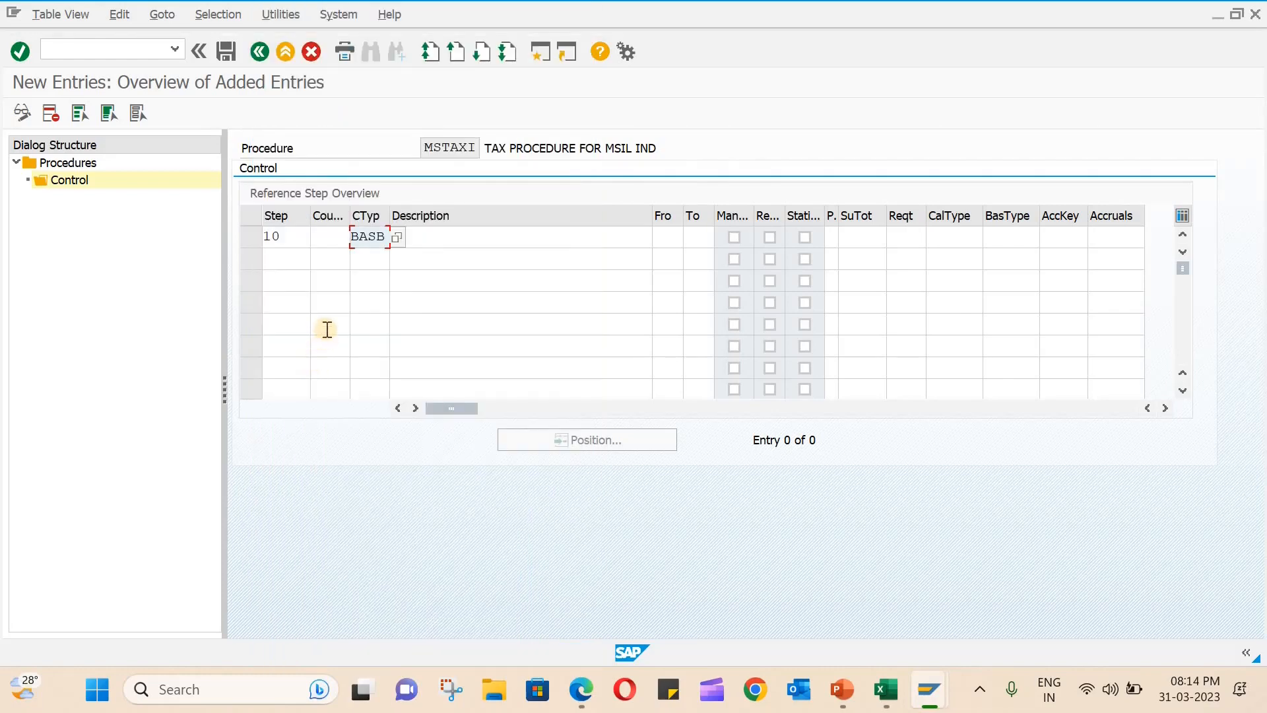
# - Add step 20 on the second row of the MSTAXI control entries
pyautogui.click(289, 263)
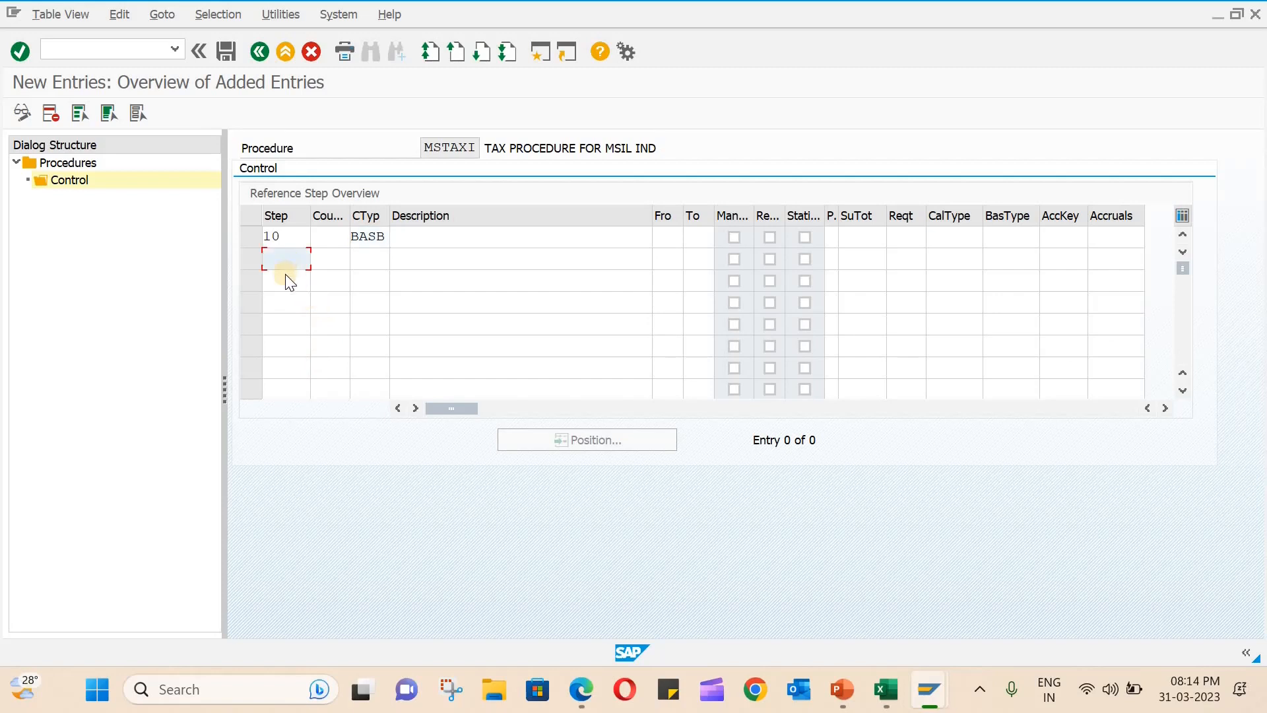
pyautogui.write('20')
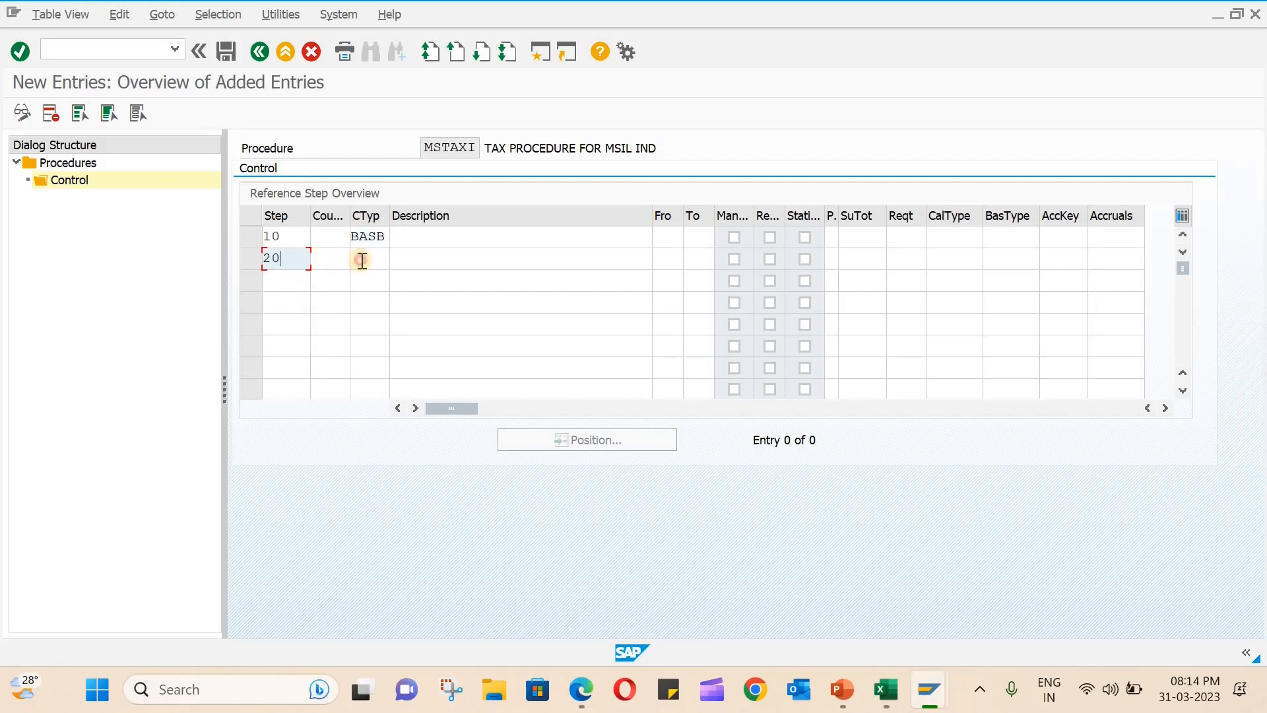
pyautogui.click(362, 260)
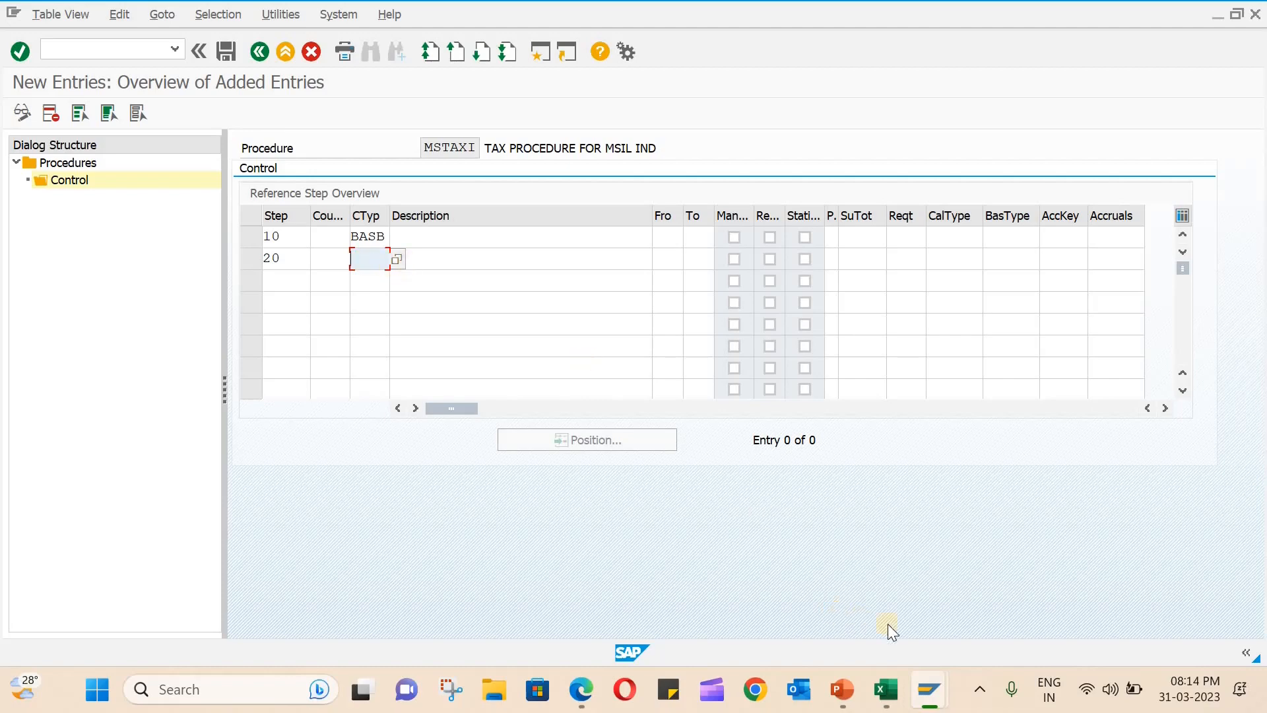
# - Check the condition type list in the Excel sheet, and assign MSGT (MSIL INPUT CGST) to step 20 of MSTAXI
pyautogui.moveTo(886, 689)
pyautogui.click(936, 608)
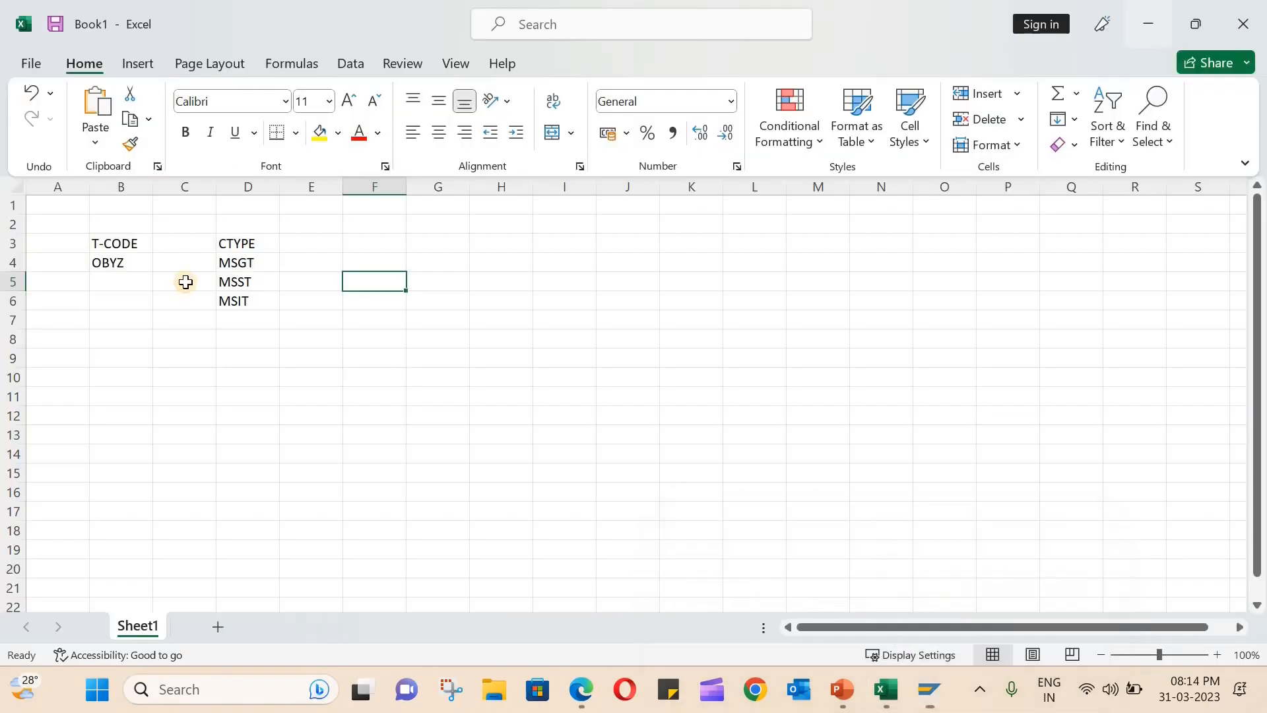
pyautogui.click(1147, 37)
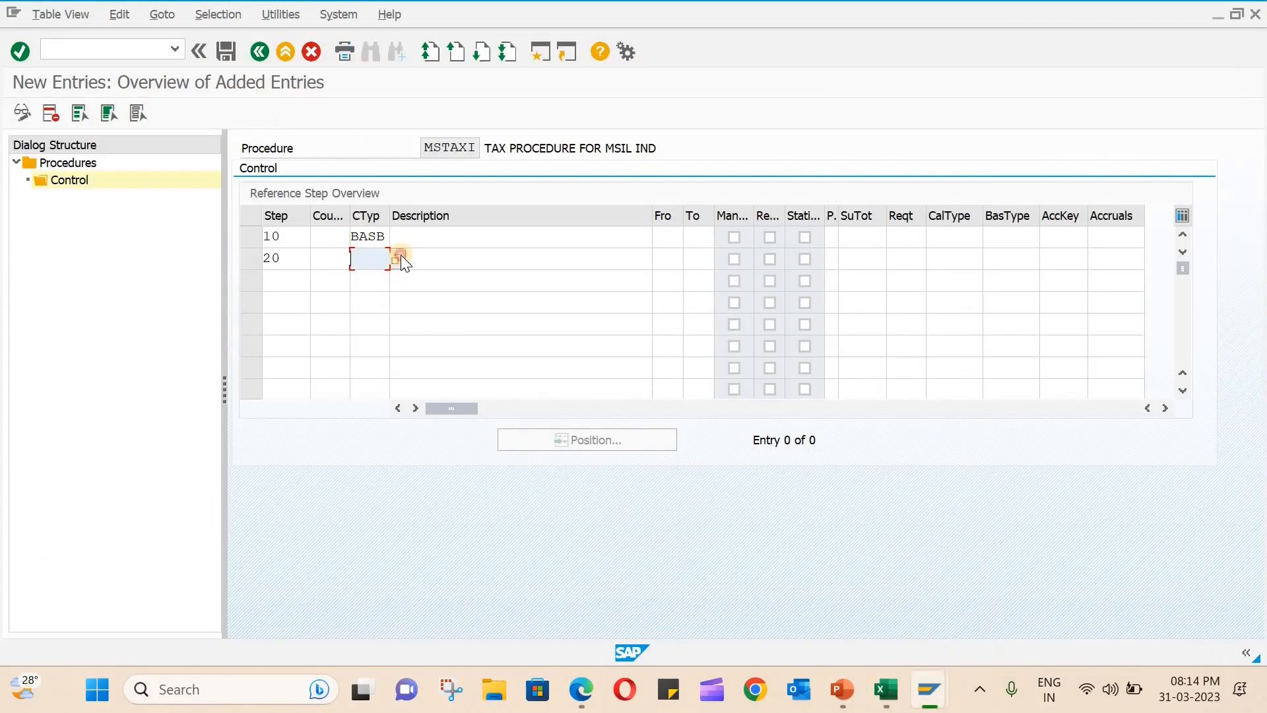
pyautogui.click(399, 257)
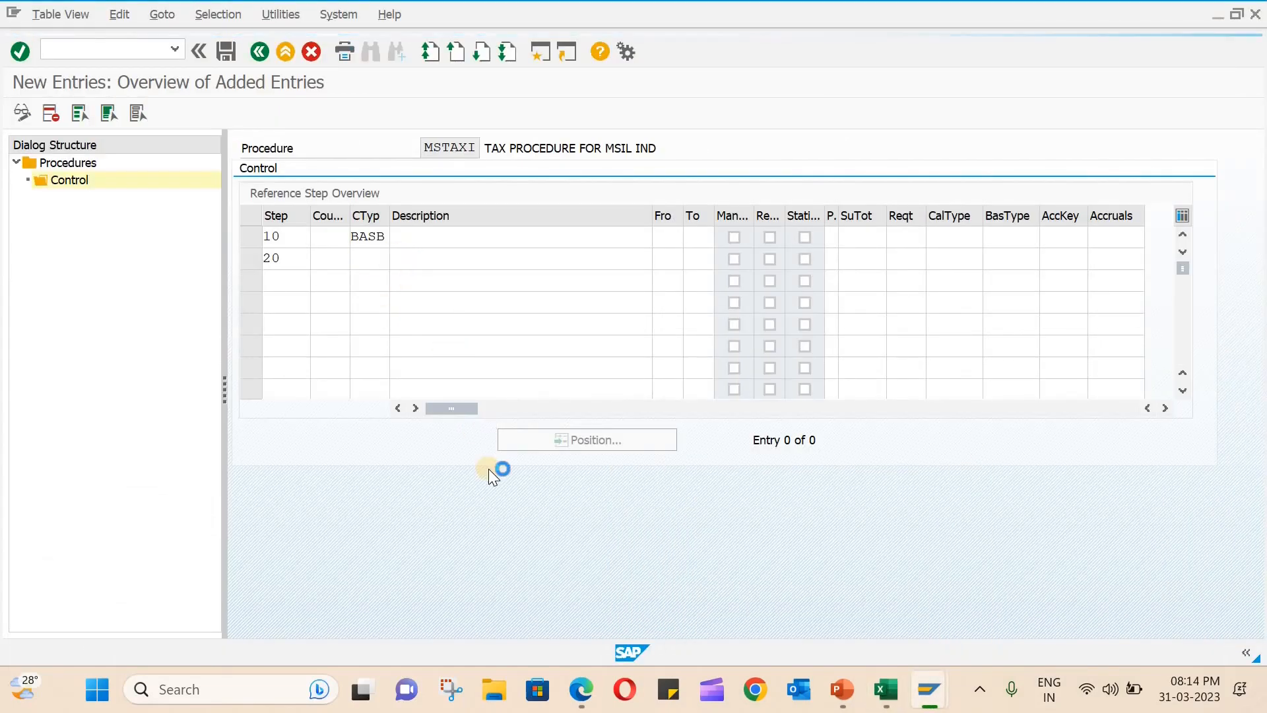
pyautogui.scroll(-15, 421, 532)
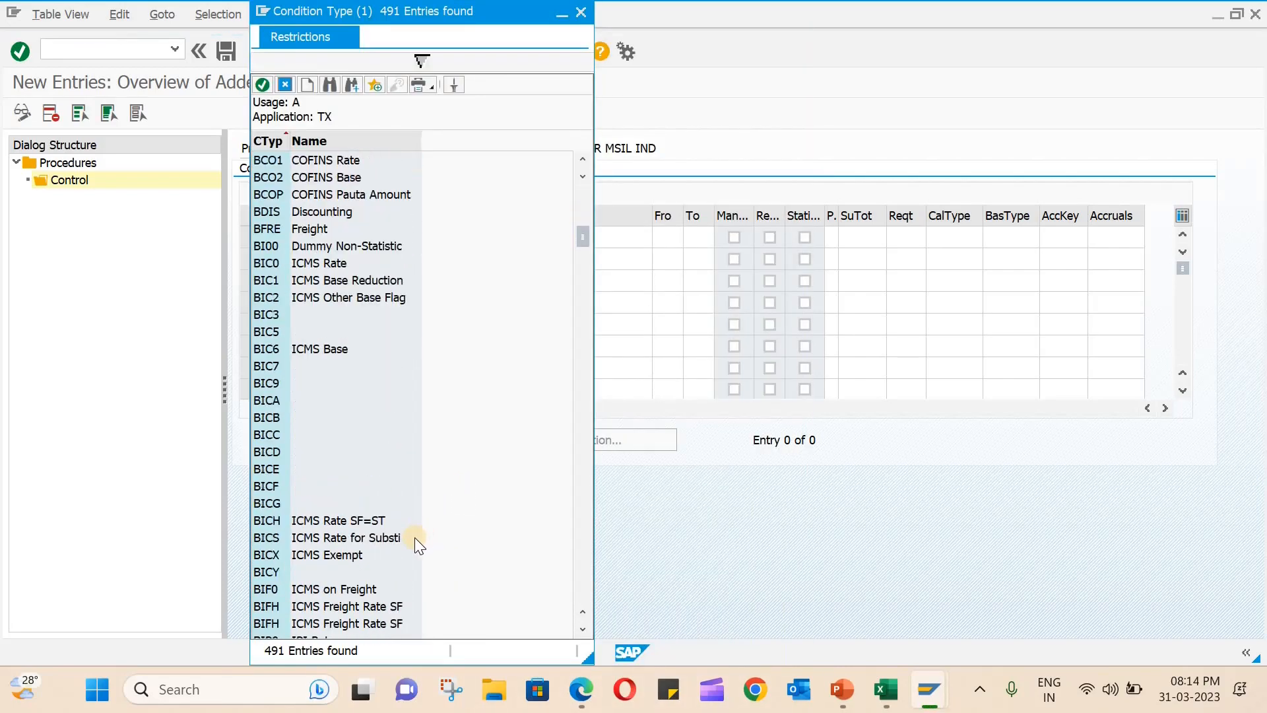
pyautogui.scroll(-20, 415, 537)
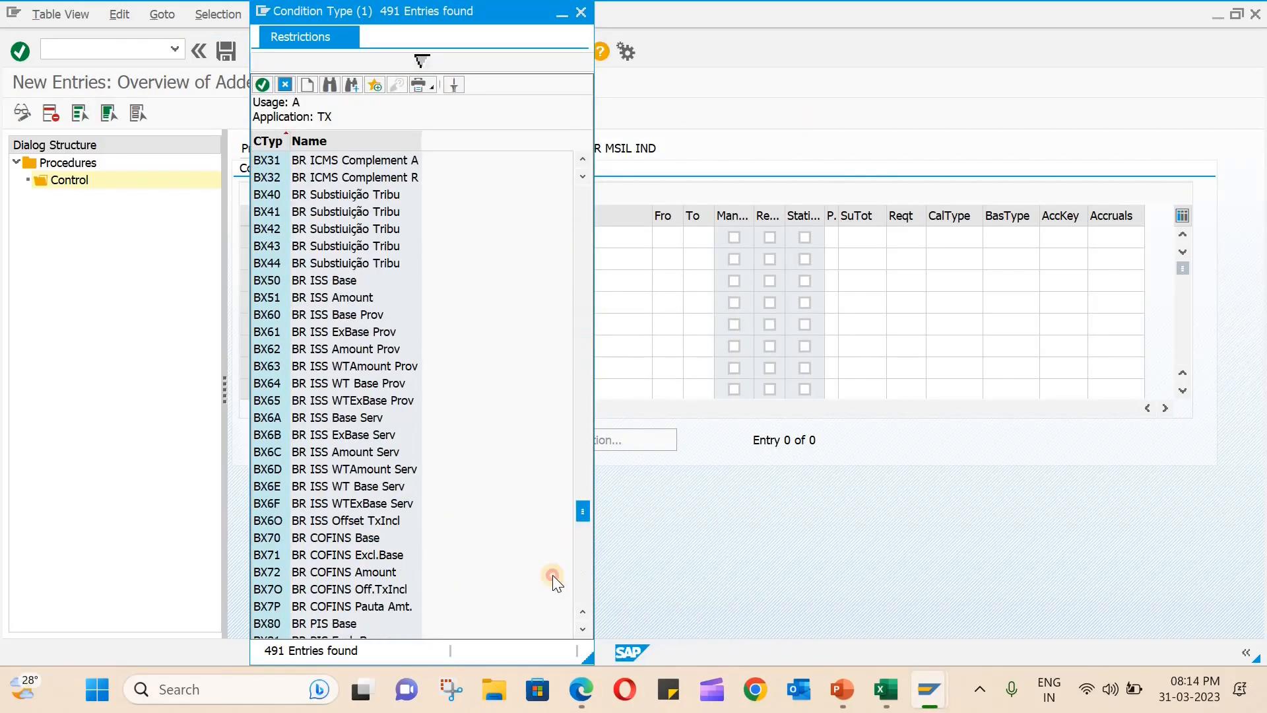
pyautogui.scroll(-20, 319, 469)
pyautogui.scroll(18, 329, 458)
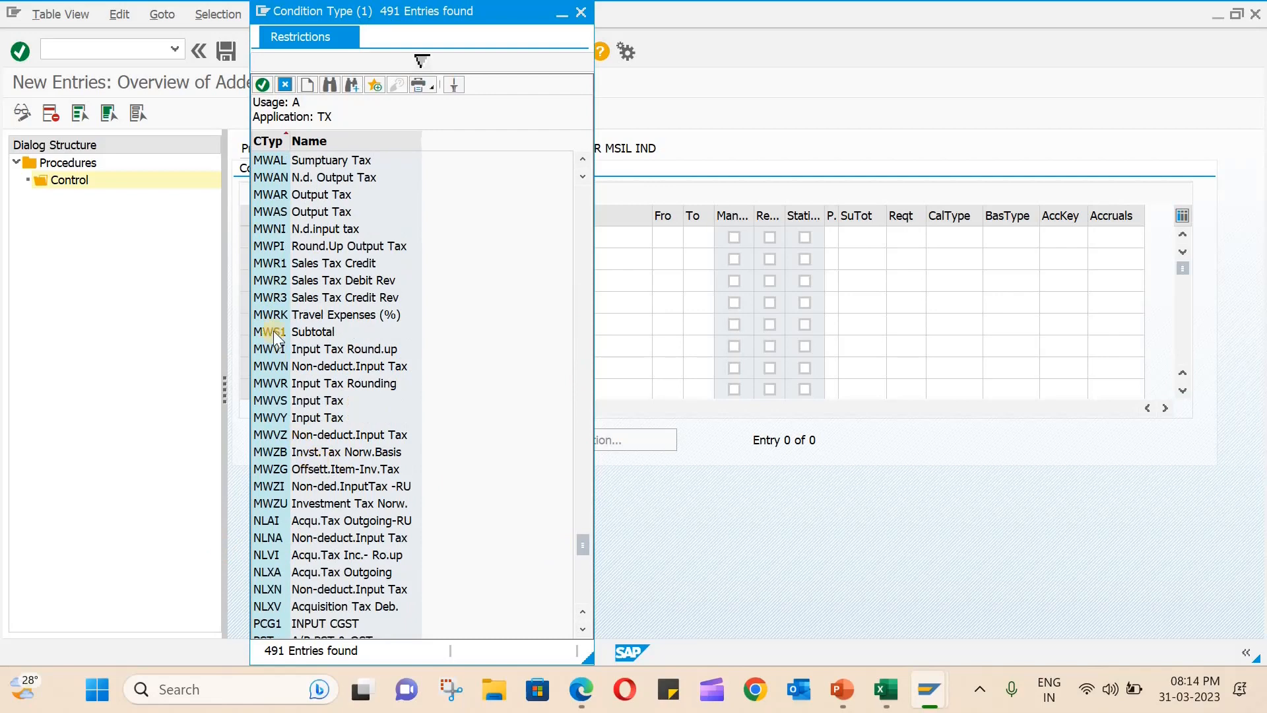
pyautogui.scroll(2, 273, 334)
pyautogui.scroll(1, 281, 257)
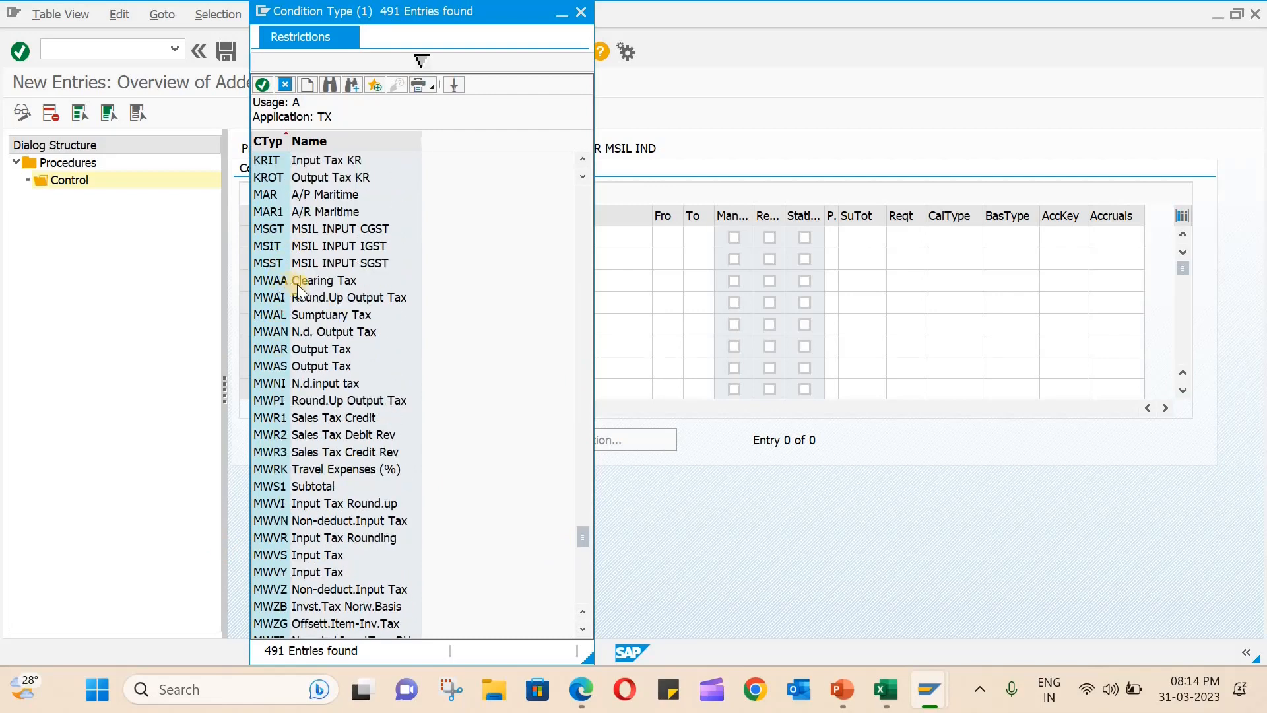
pyautogui.doubleClick(327, 229)
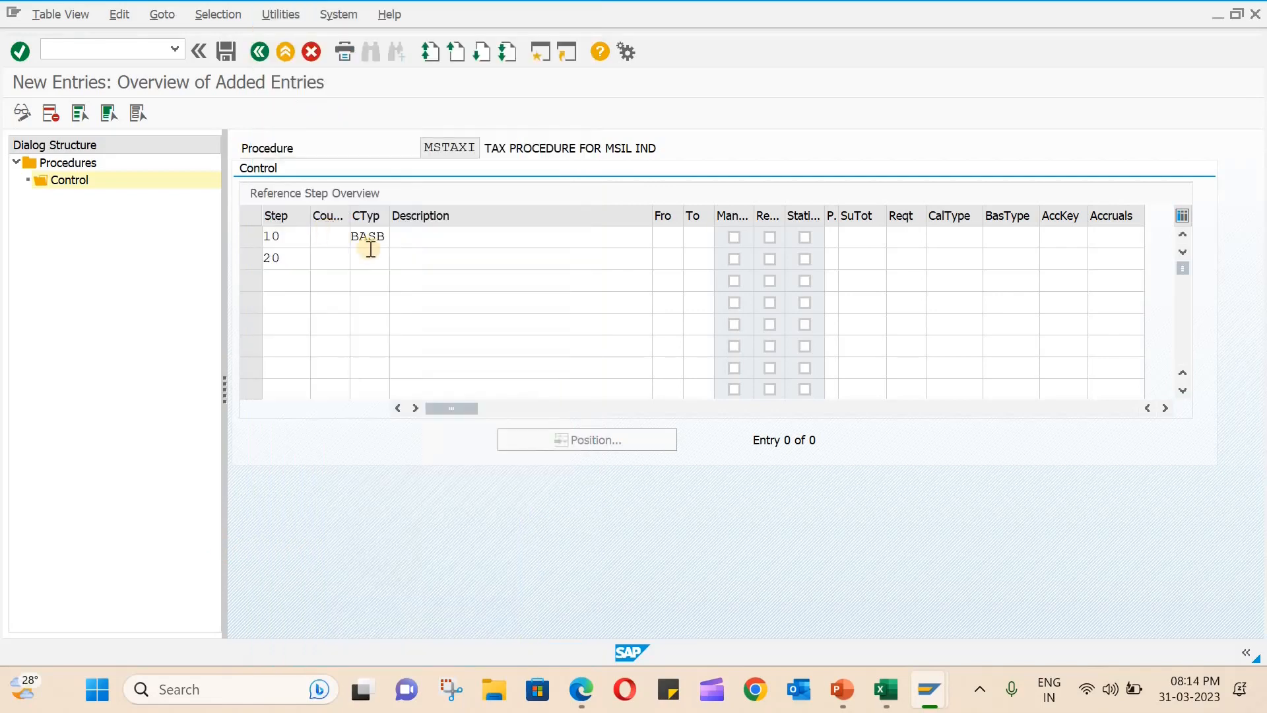
# - Add step 30 to the MSTAXI control entries with condition type MSST (MSIL INPUT SGST)
pyautogui.click(274, 280)
pyautogui.write('3')
pyautogui.click(284, 300)
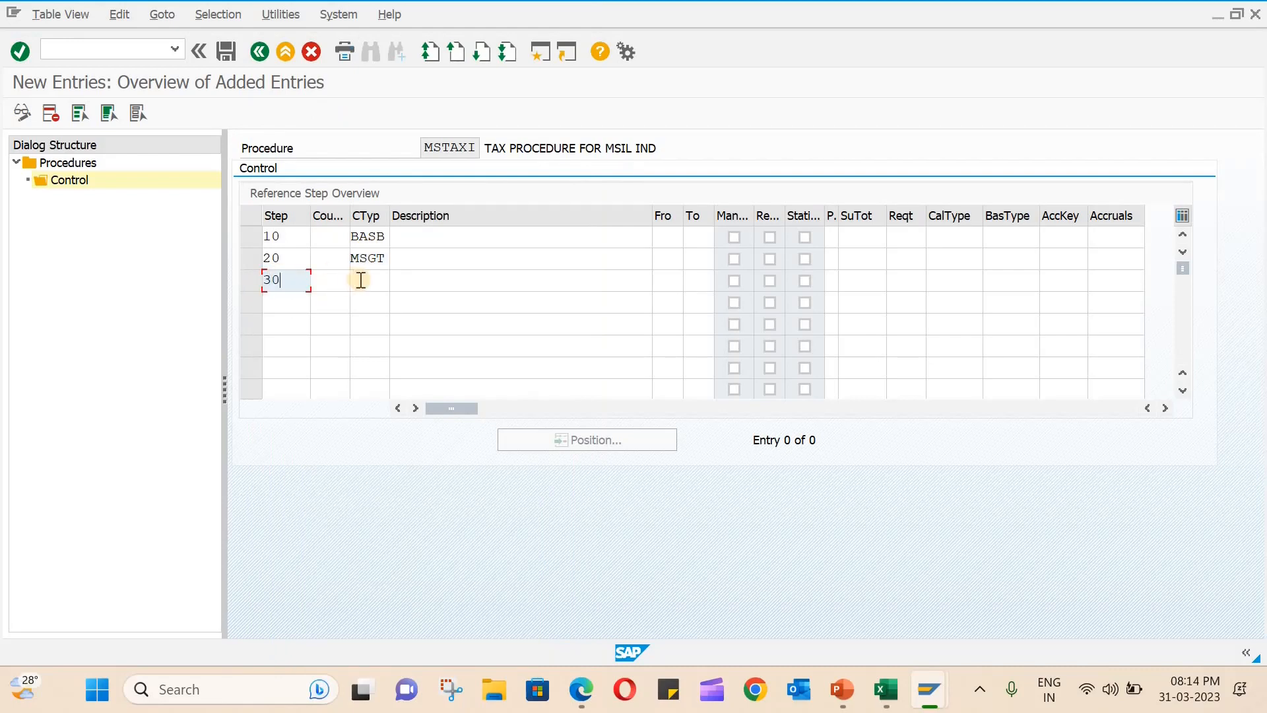
pyautogui.click(360, 280)
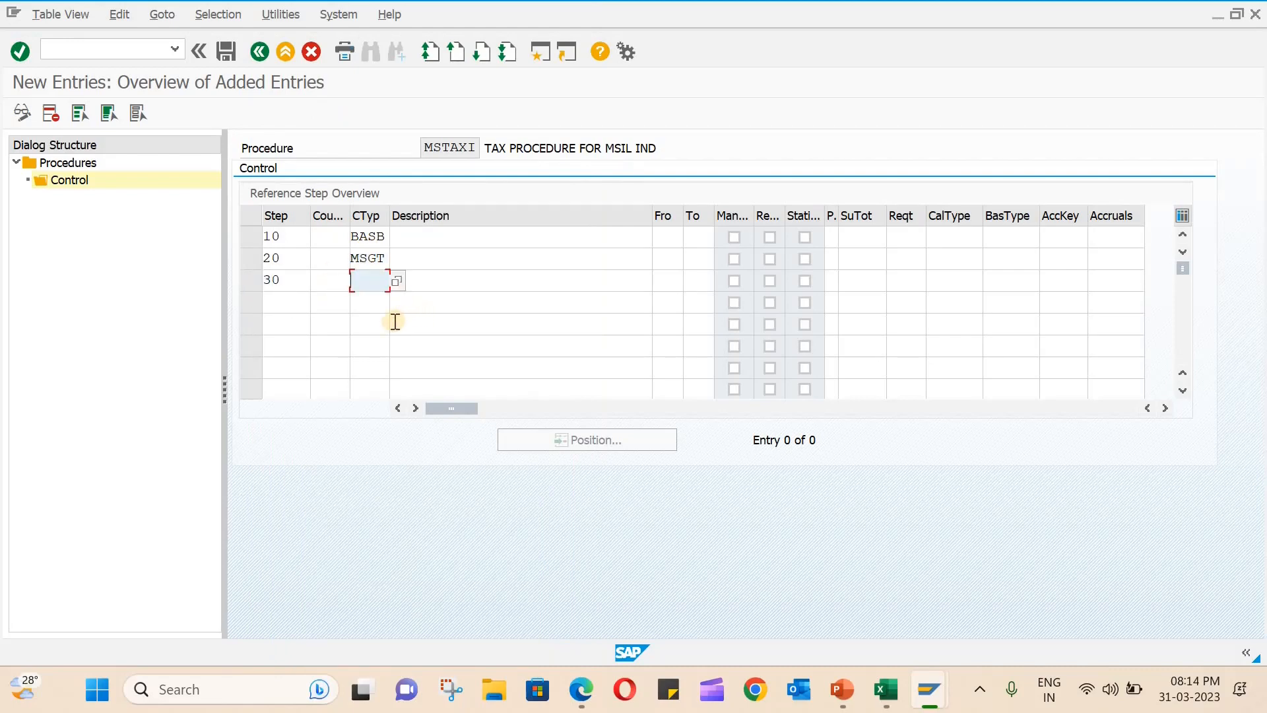
pyautogui.click(396, 283)
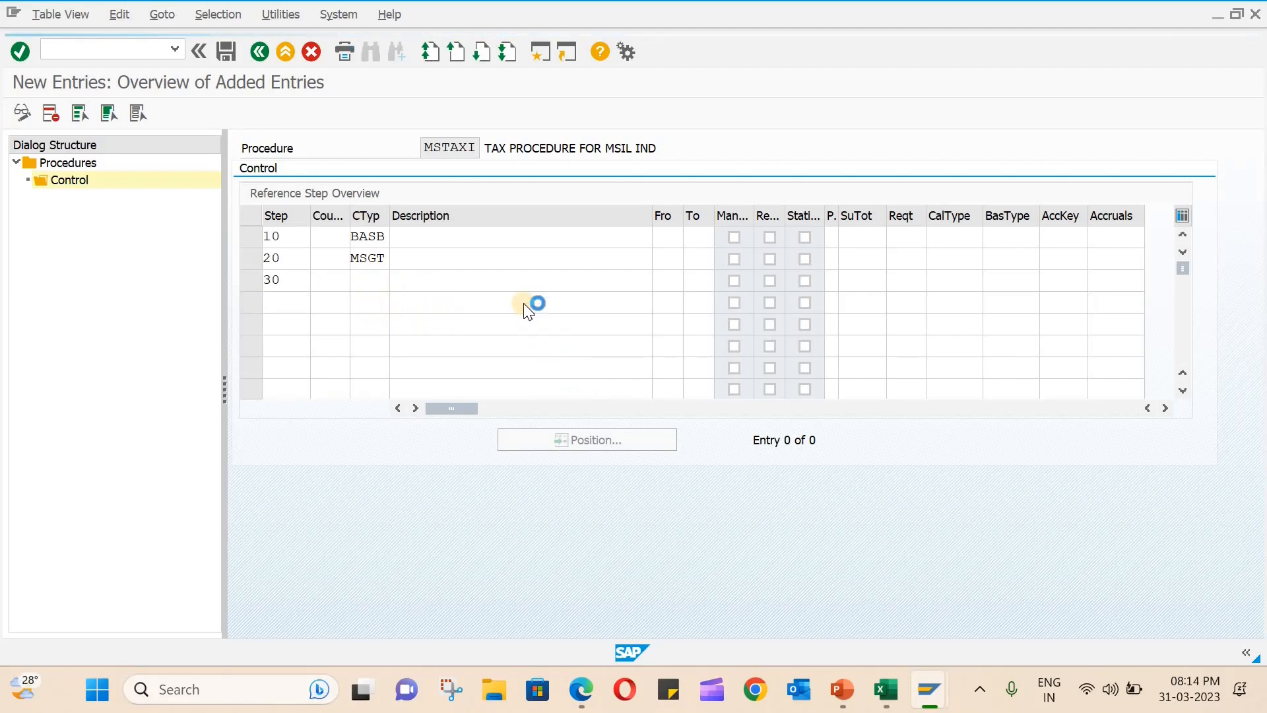
pyautogui.moveTo(577, 204); pyautogui.dragTo(570, 494)
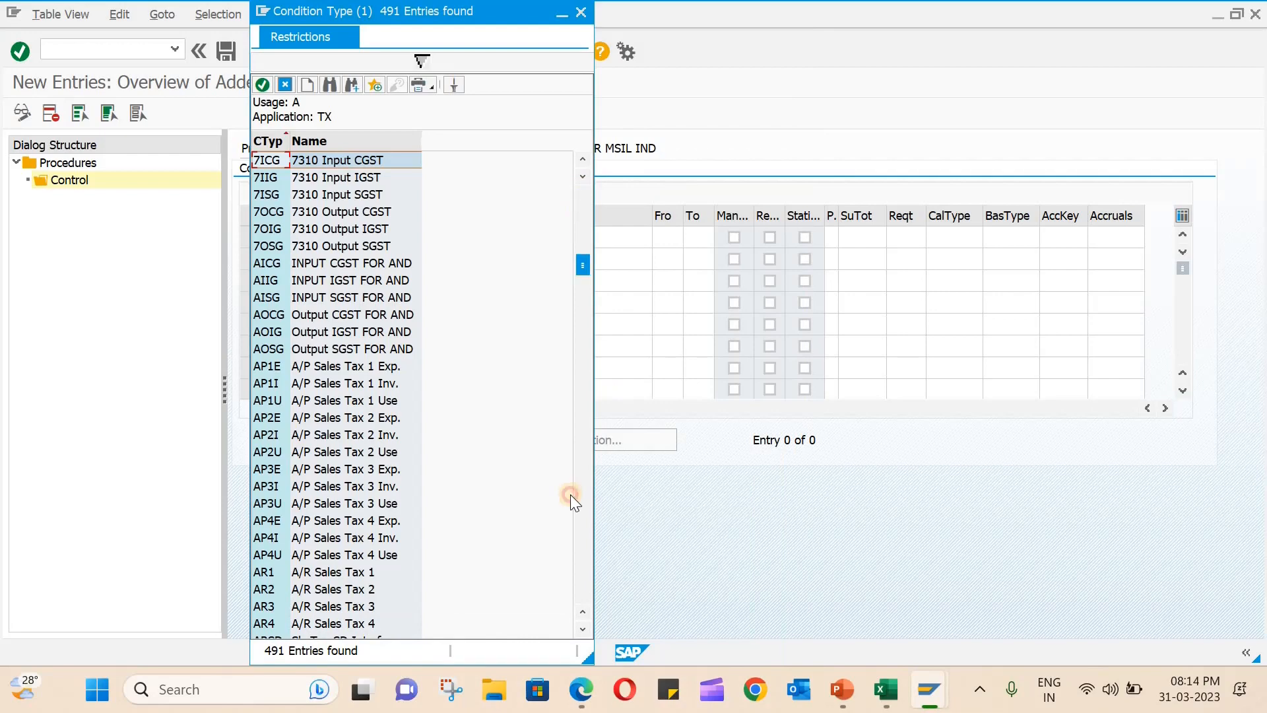
pyautogui.scroll(-3, 360, 508)
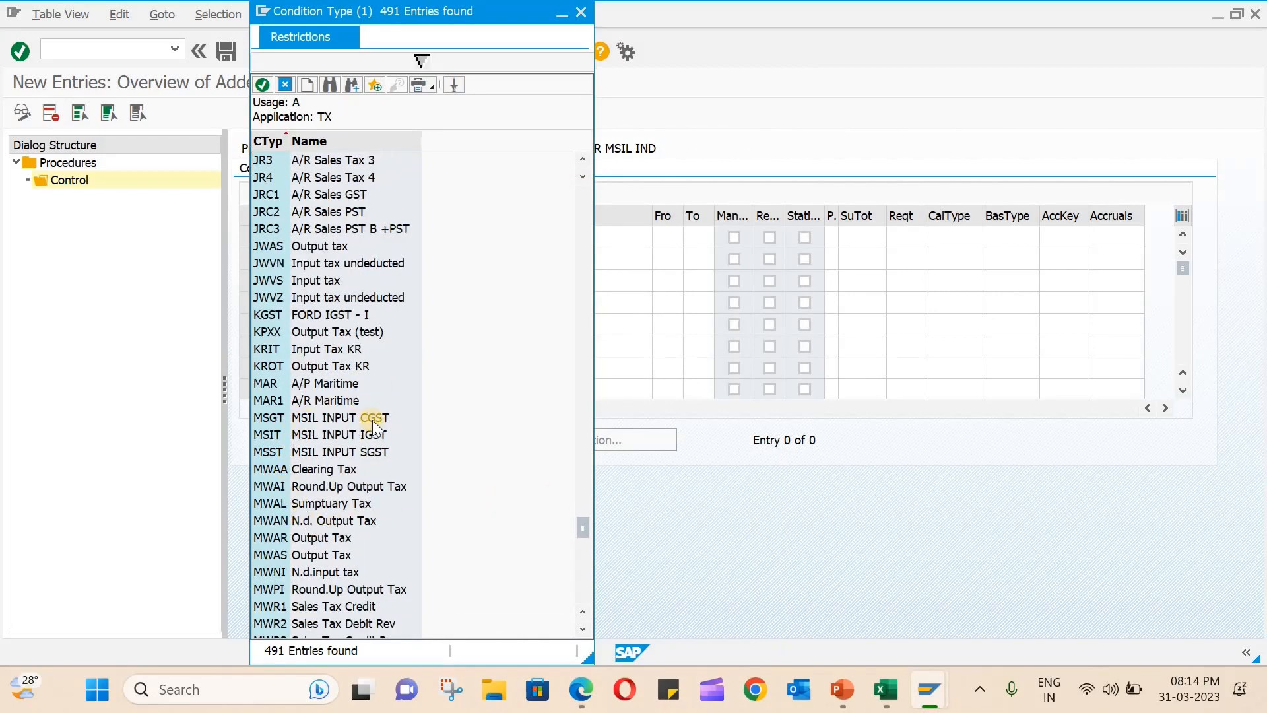
pyautogui.doubleClick(322, 455)
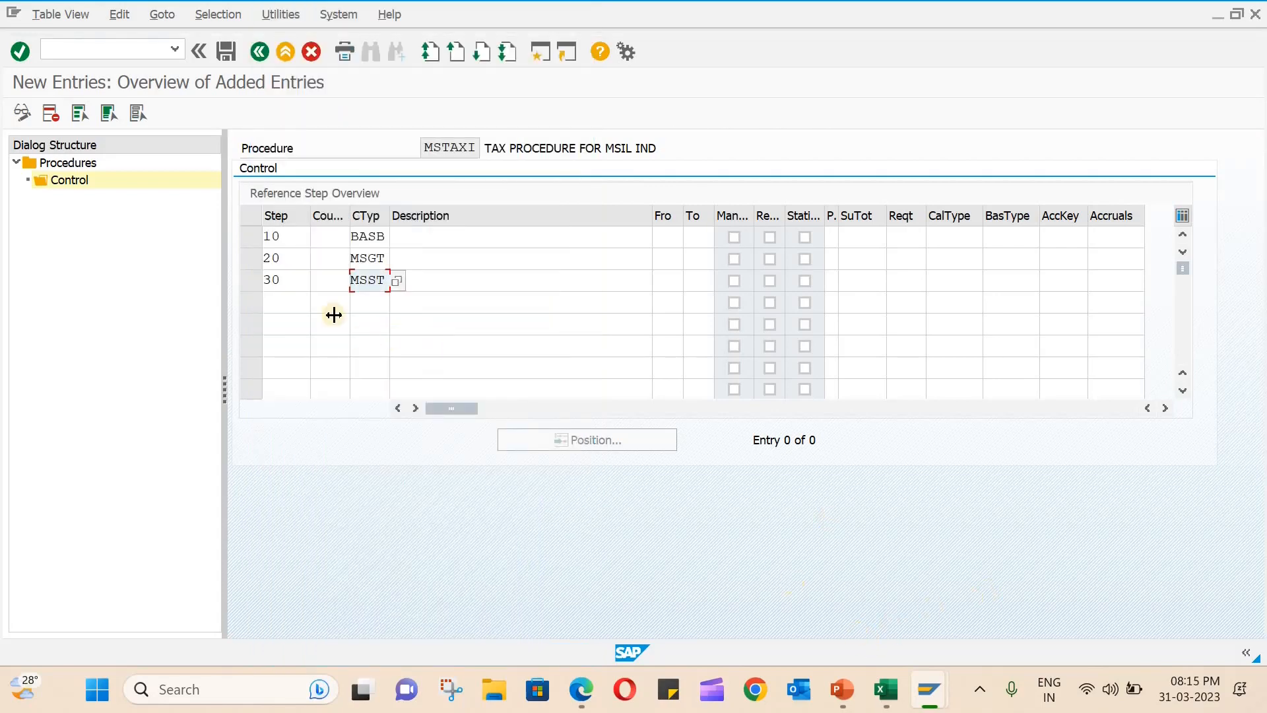
# - Add step 40 to the MSTAXI control entries with condition type MSIT
pyautogui.click(295, 303)
pyautogui.write('40')
pyautogui.click(365, 307)
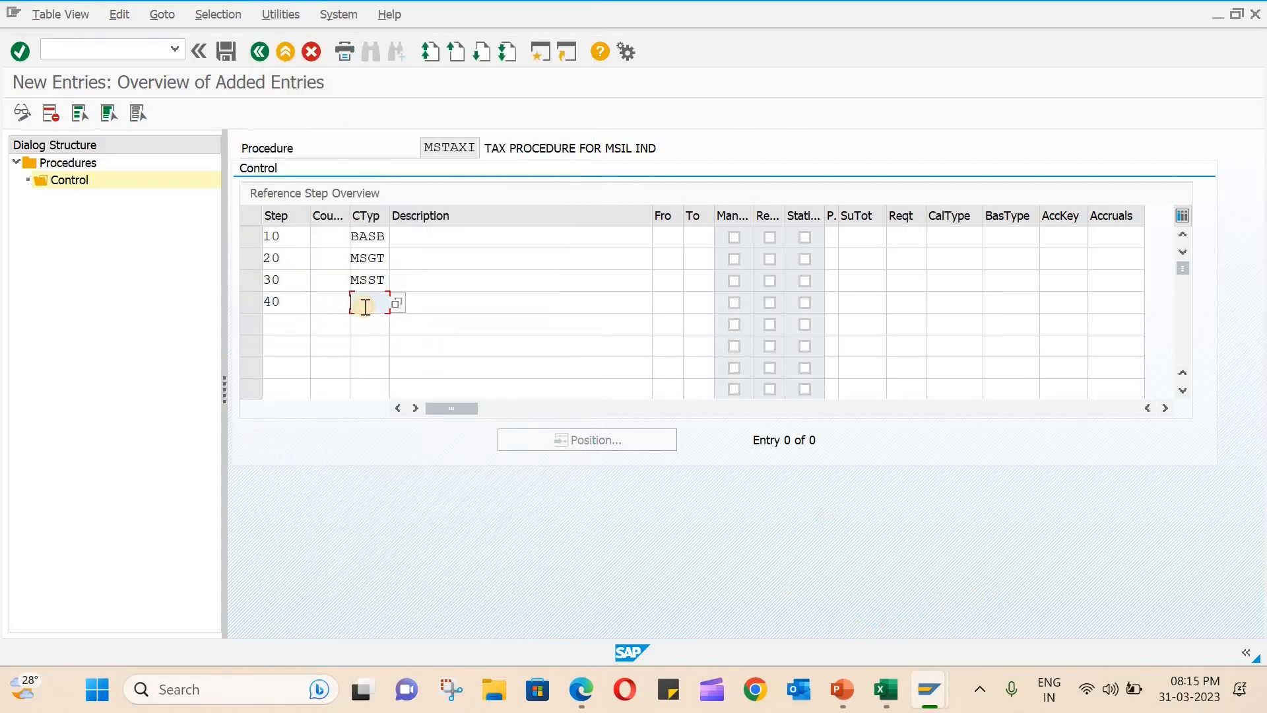
pyautogui.write('MSIT')
pyautogui.click(441, 275)
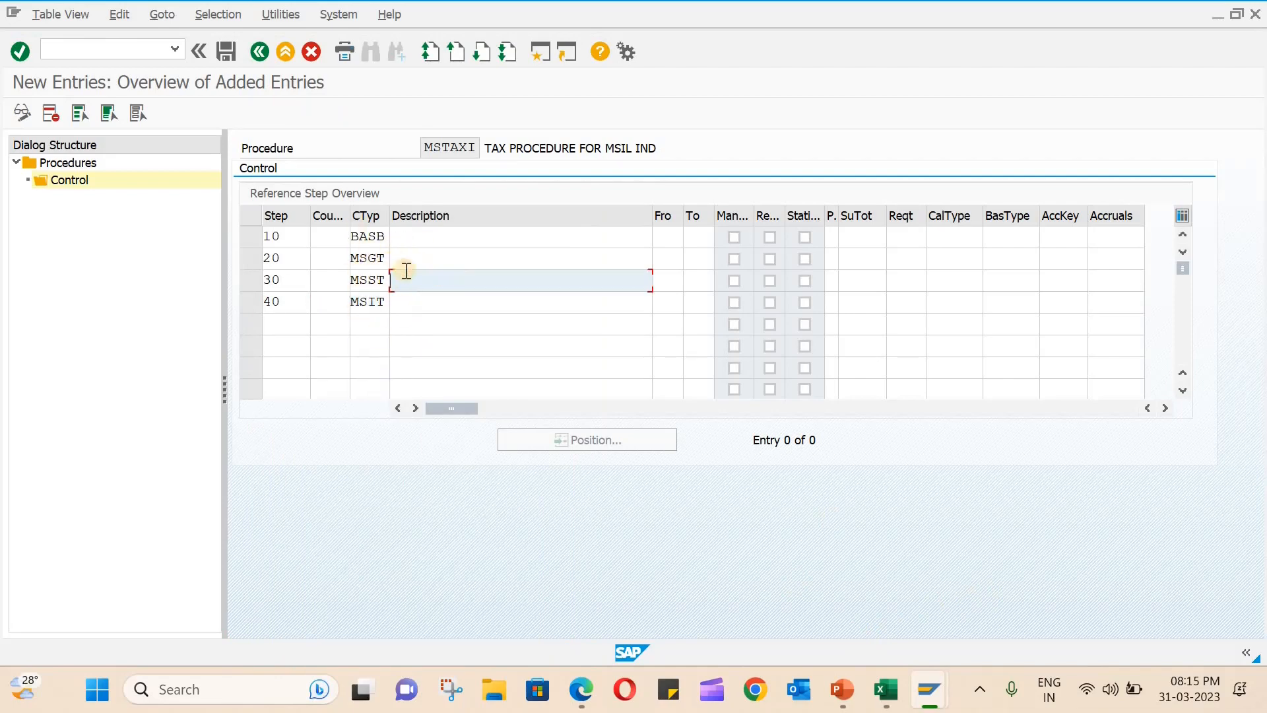
# - Set the From reference step to 10 for steps 20 (MSGT), 30 (MSST) and 40 (MSIT)
pyautogui.click(370, 262)
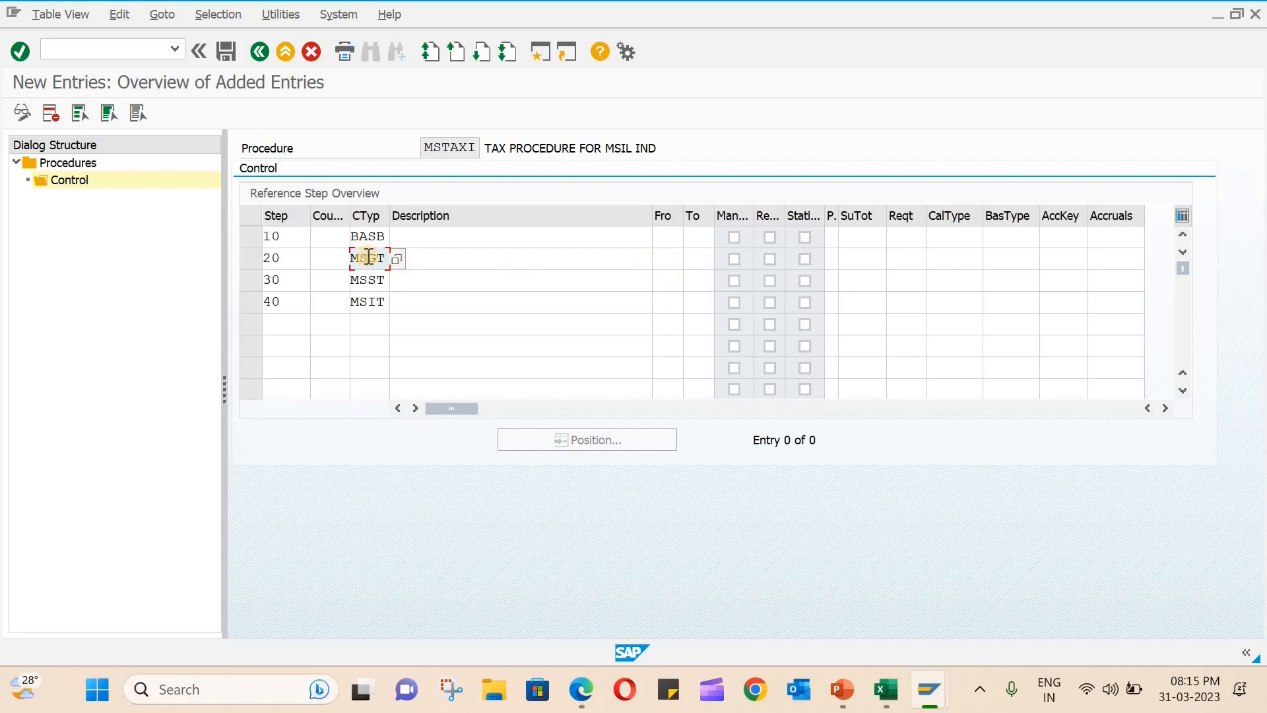
pyautogui.click(669, 259)
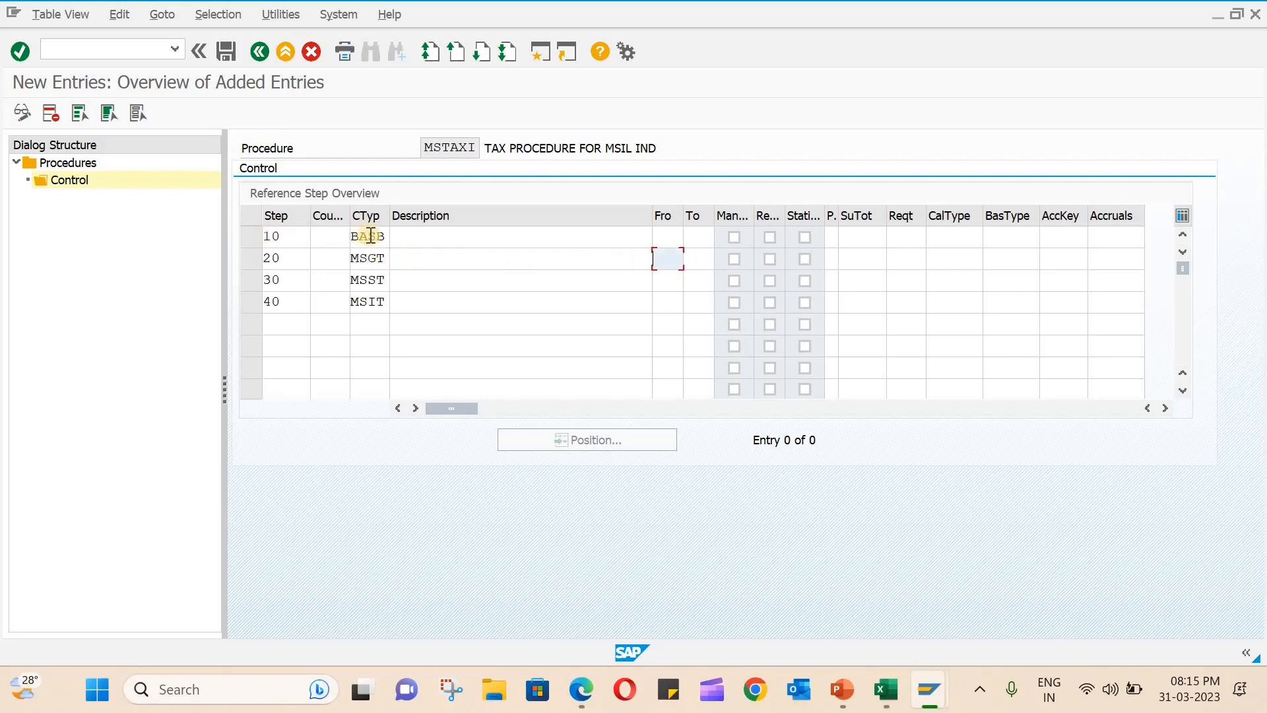
pyautogui.click(671, 258)
pyautogui.write('10')
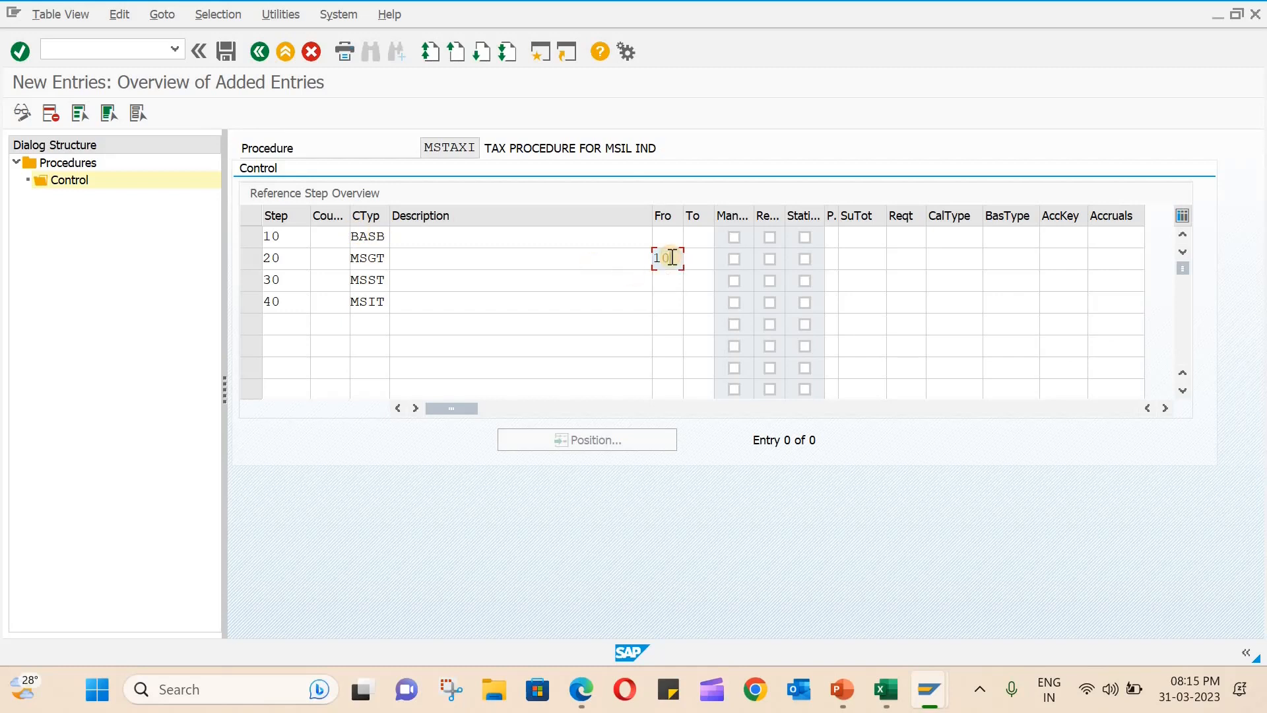
pyautogui.click(367, 280)
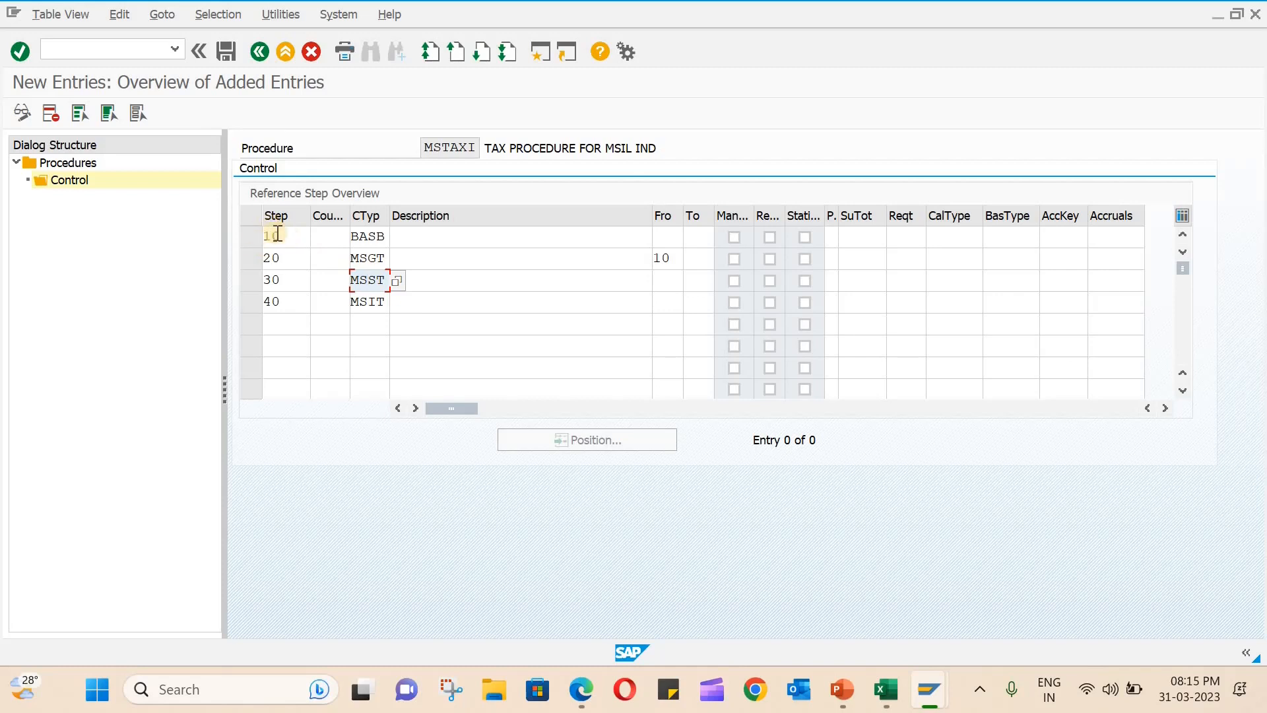
pyautogui.click(666, 282)
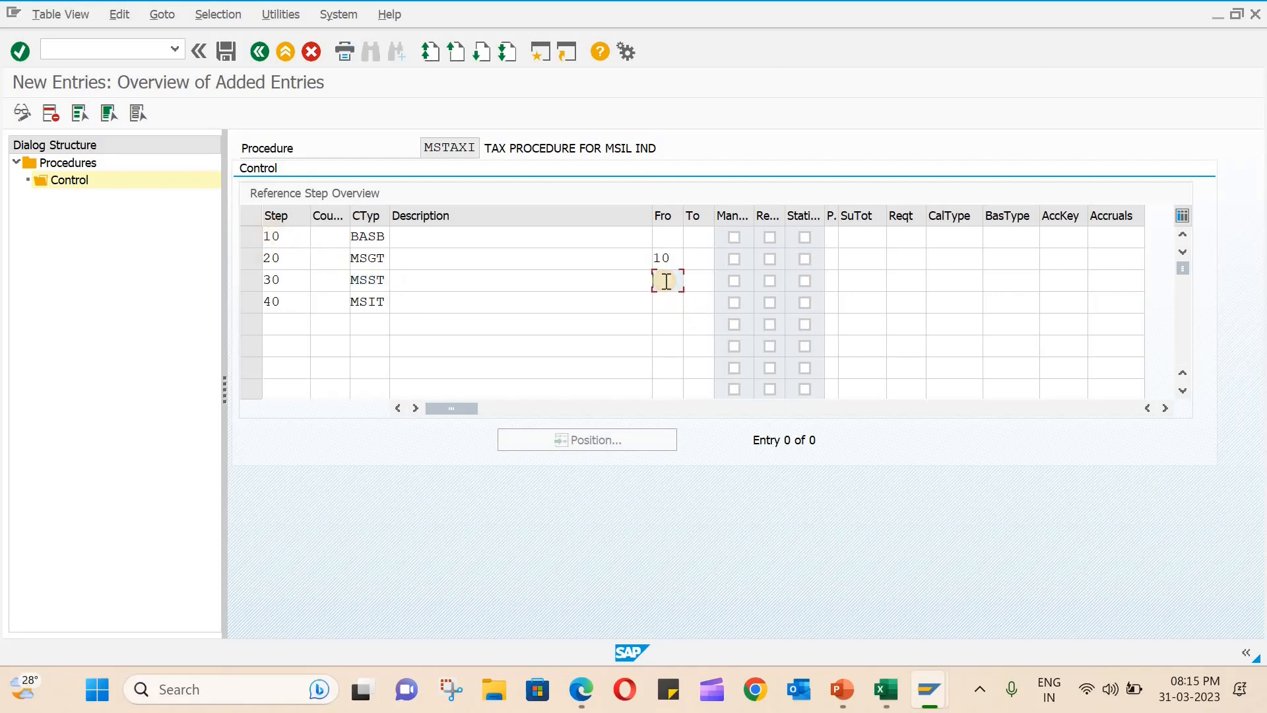
pyautogui.write('10')
pyautogui.click(668, 303)
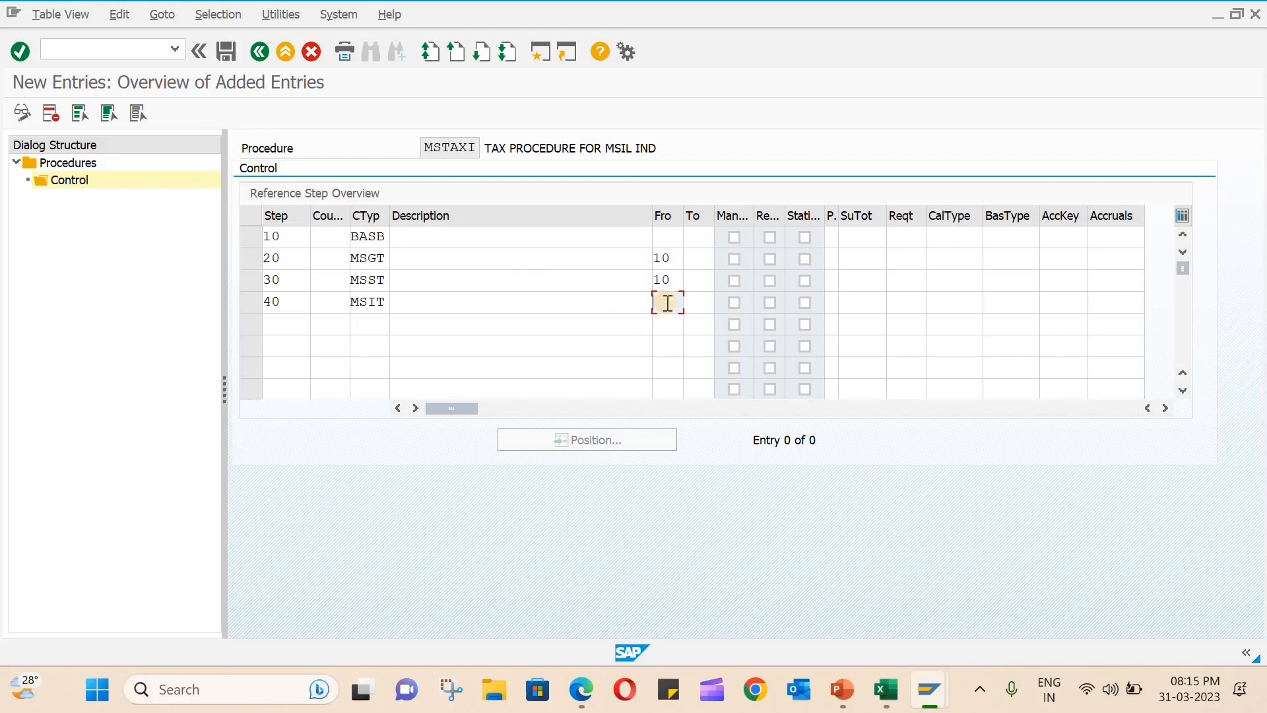
pyautogui.write('10')
pyautogui.hotkey('alt', 'Tab')
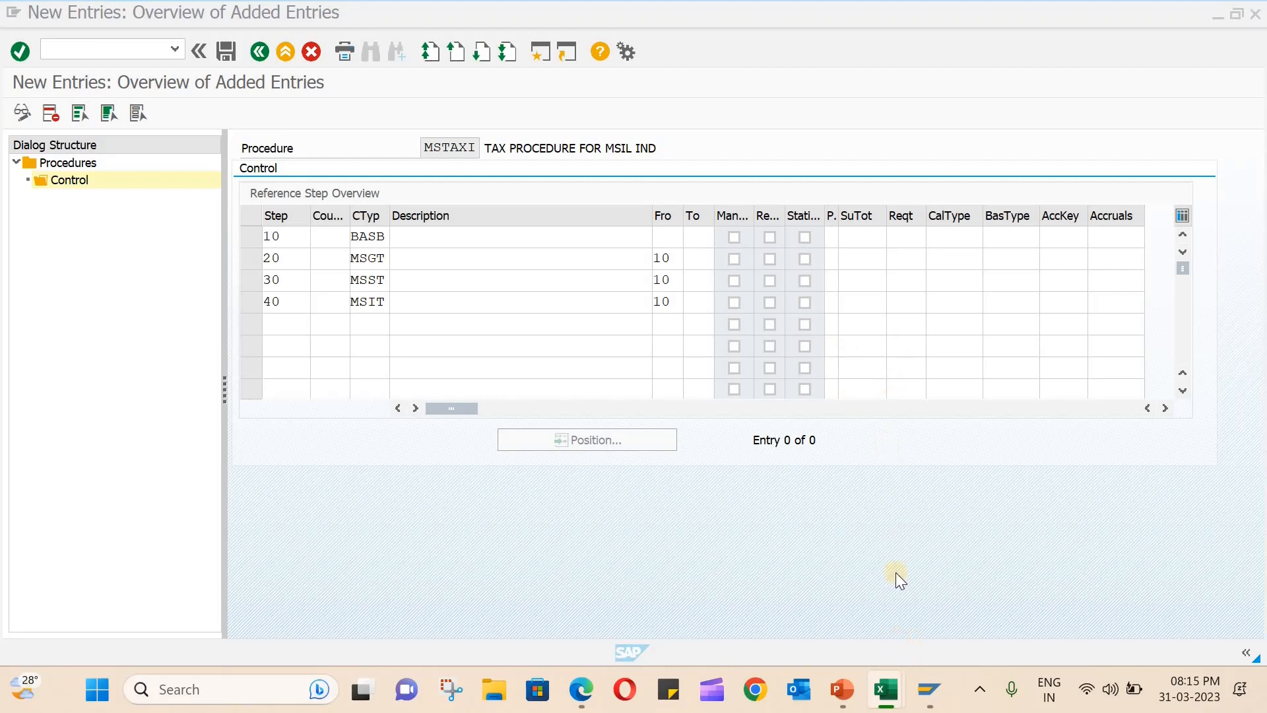
# - Assign account key VST (Input tax) to step 20 with condition type MSGT
pyautogui.click(1059, 260)
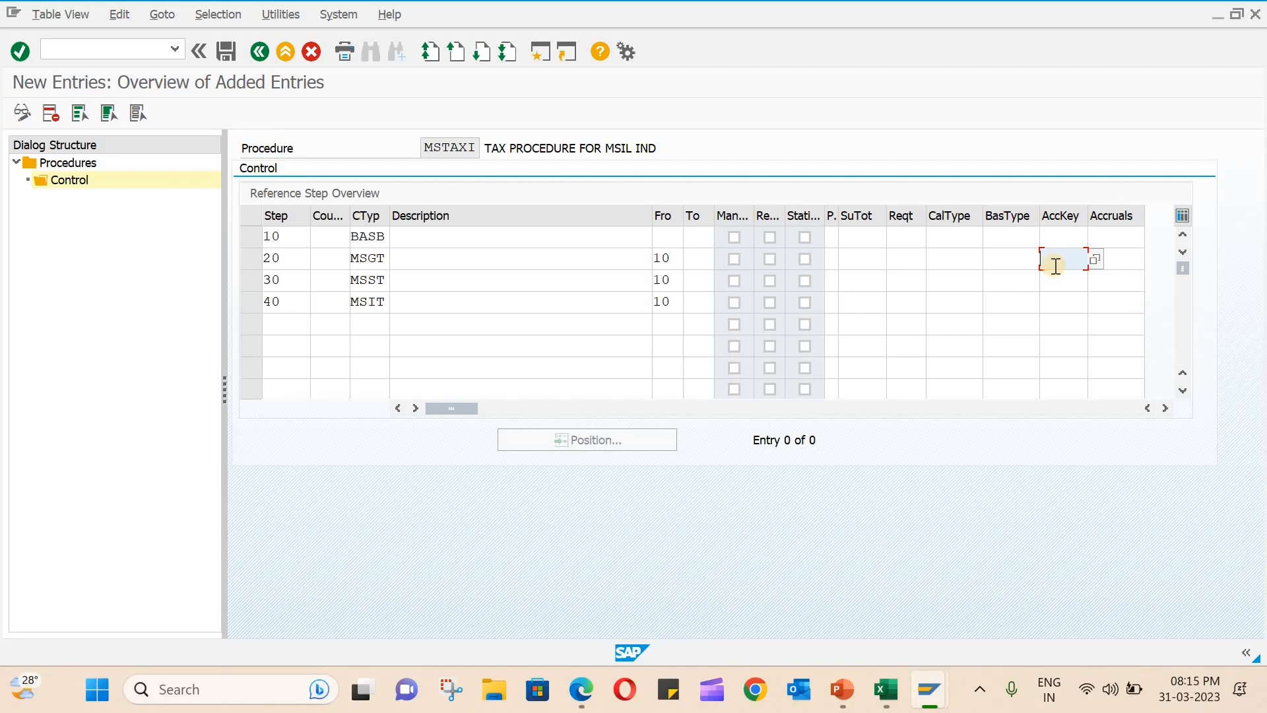
pyautogui.click(1096, 258)
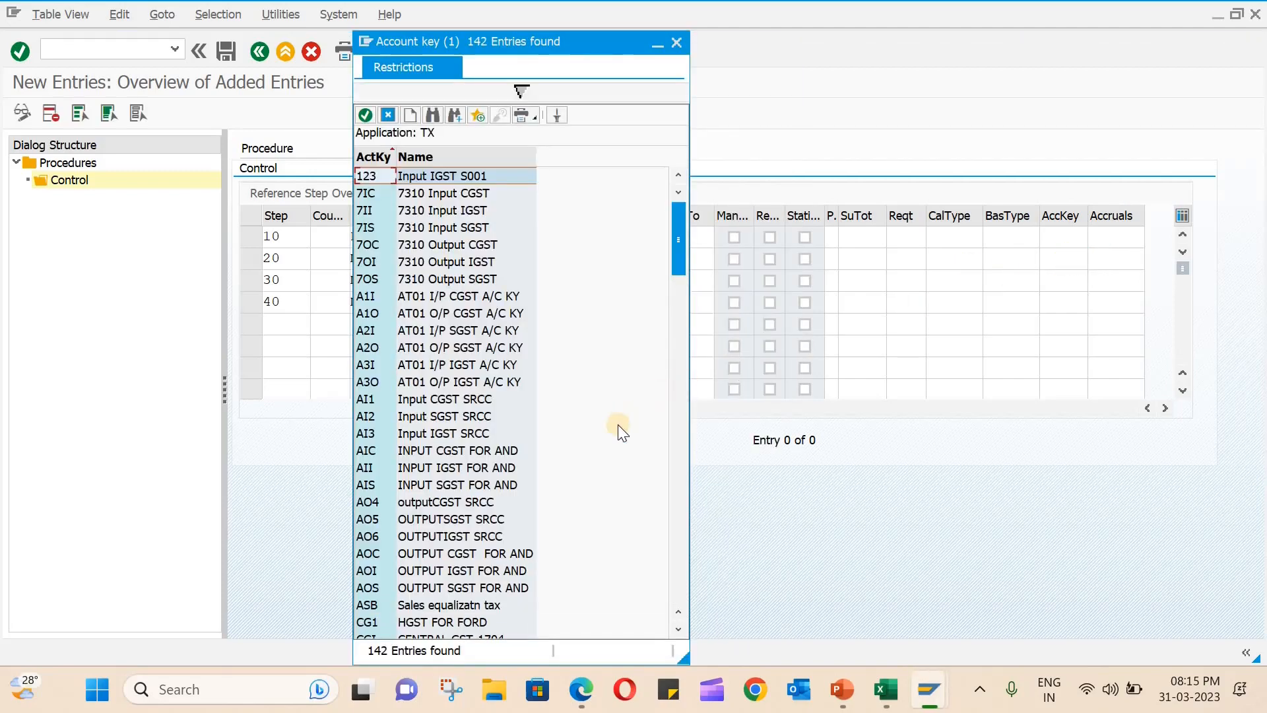
pyautogui.scroll(-10, 616, 426)
pyautogui.scroll(-10, 602, 426)
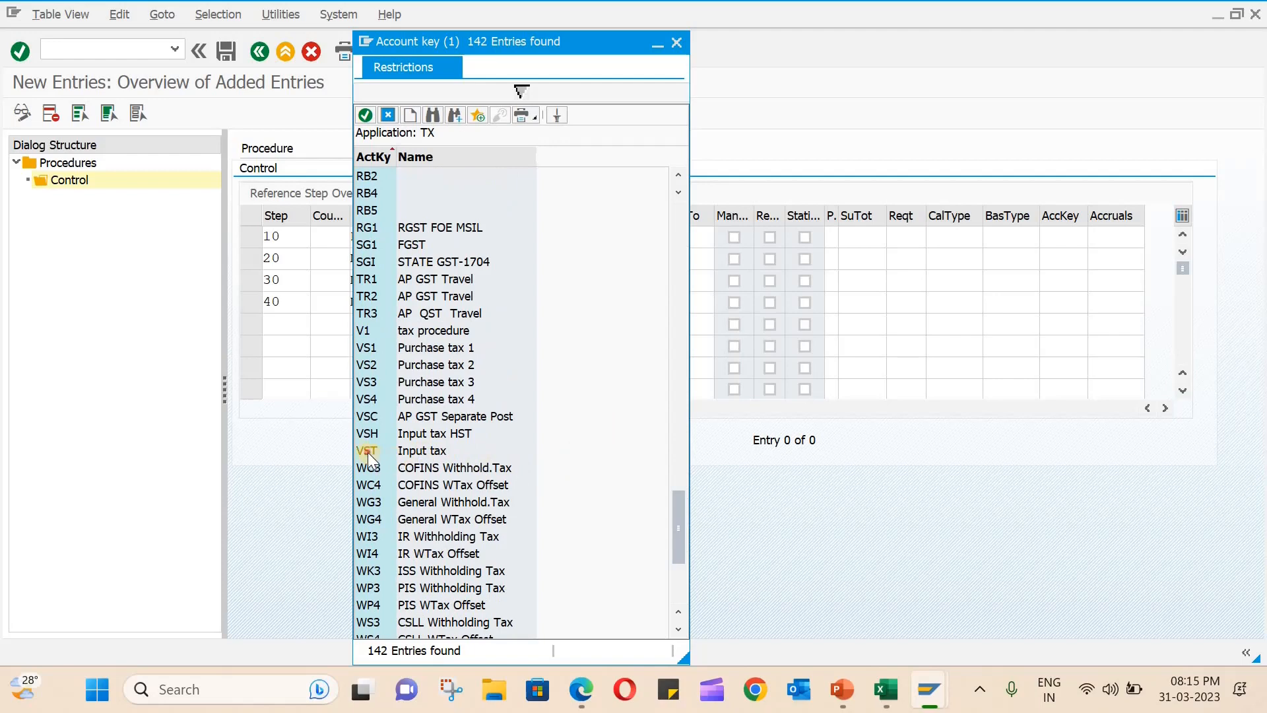
pyautogui.click(417, 451)
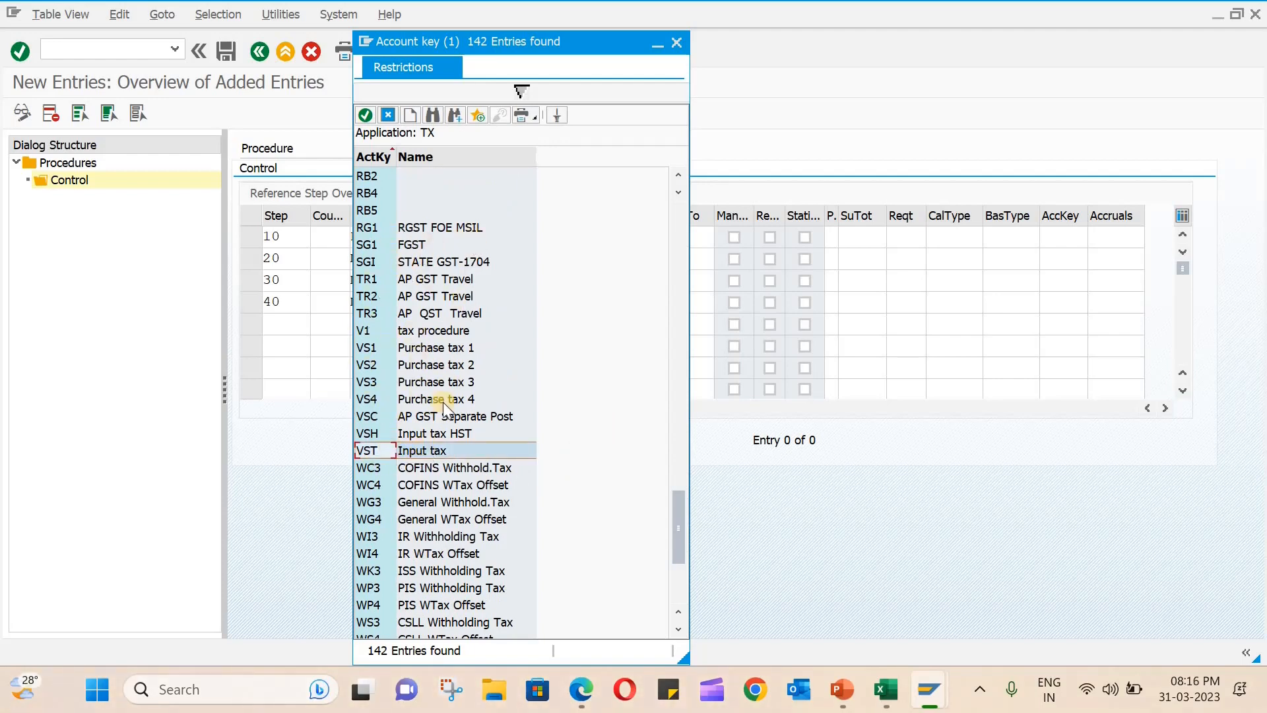
pyautogui.doubleClick(422, 453)
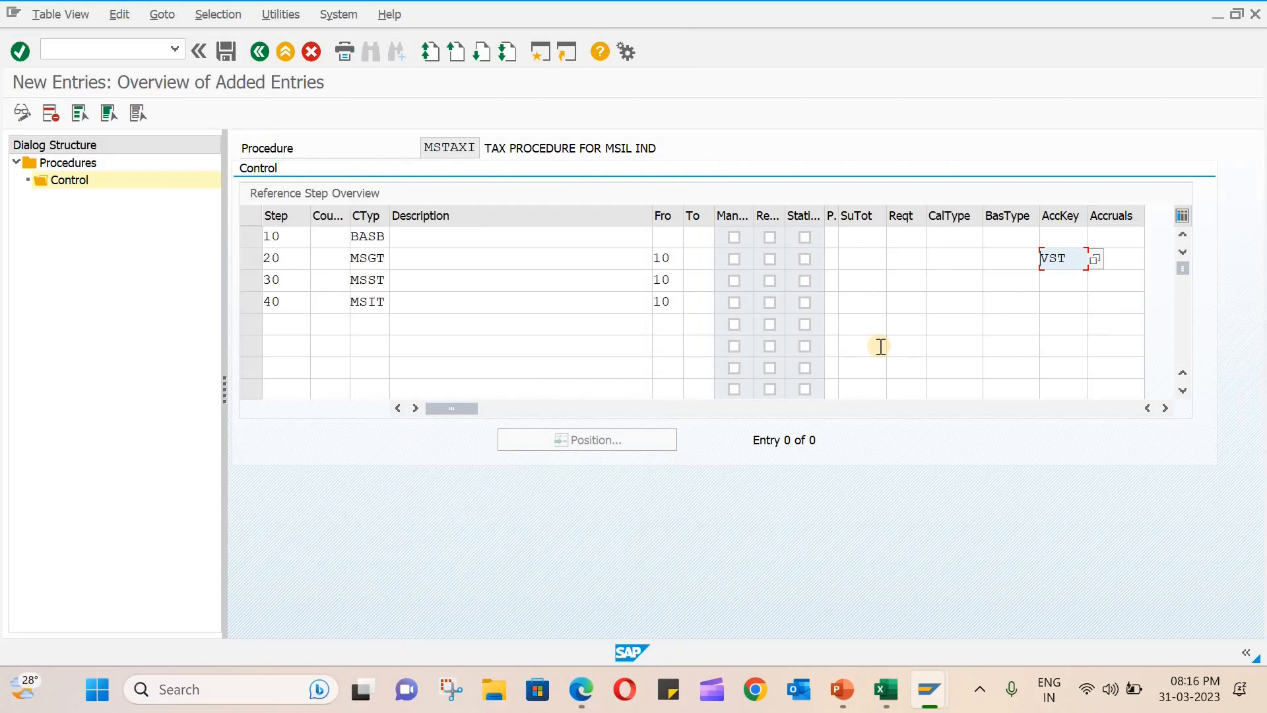
# - Compare the input and output tax account keys, and select VST (Input tax) for step 30 with condition type MSST
pyautogui.click(1058, 281)
pyautogui.click(1094, 281)
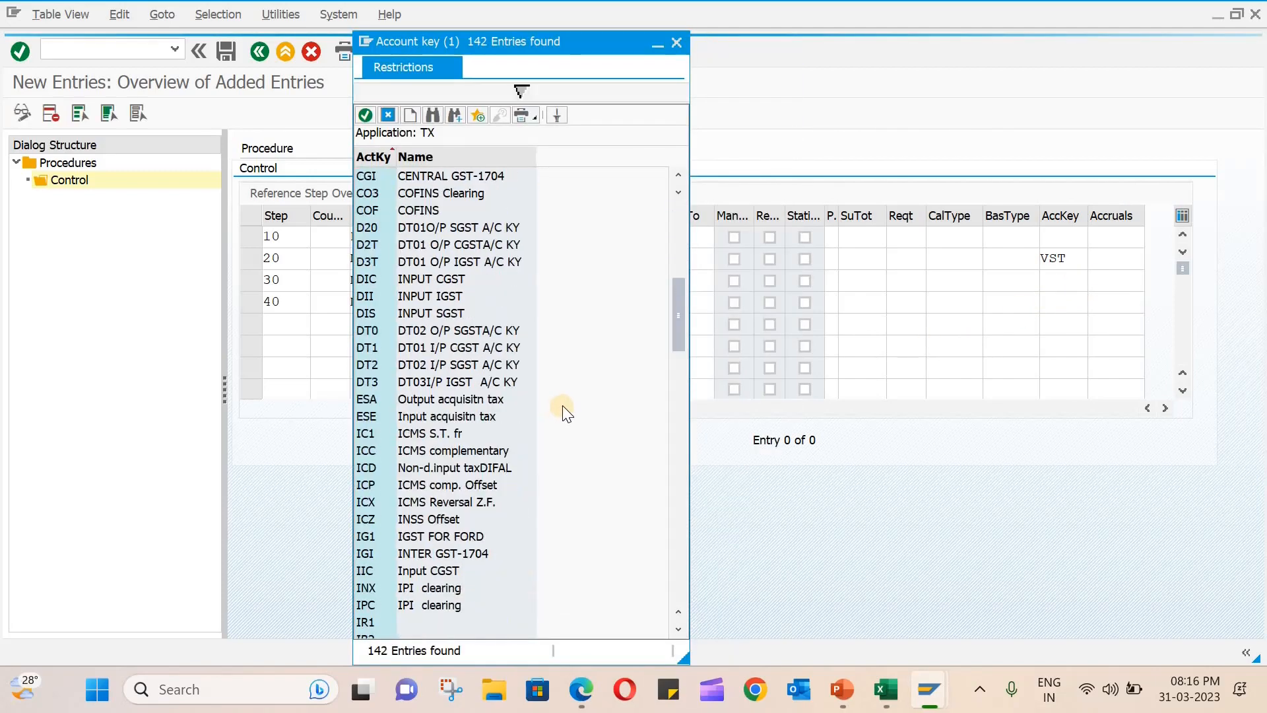
pyautogui.scroll(-20, 562, 406)
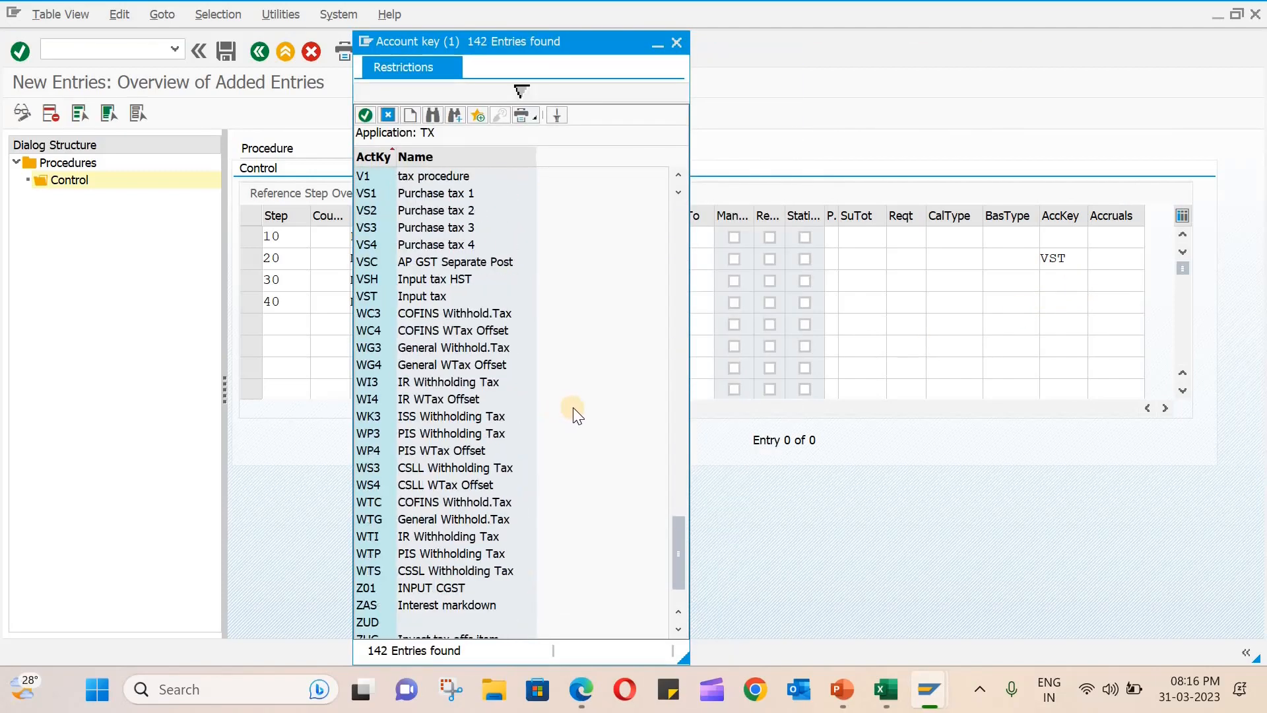
pyautogui.scroll(9, 573, 406)
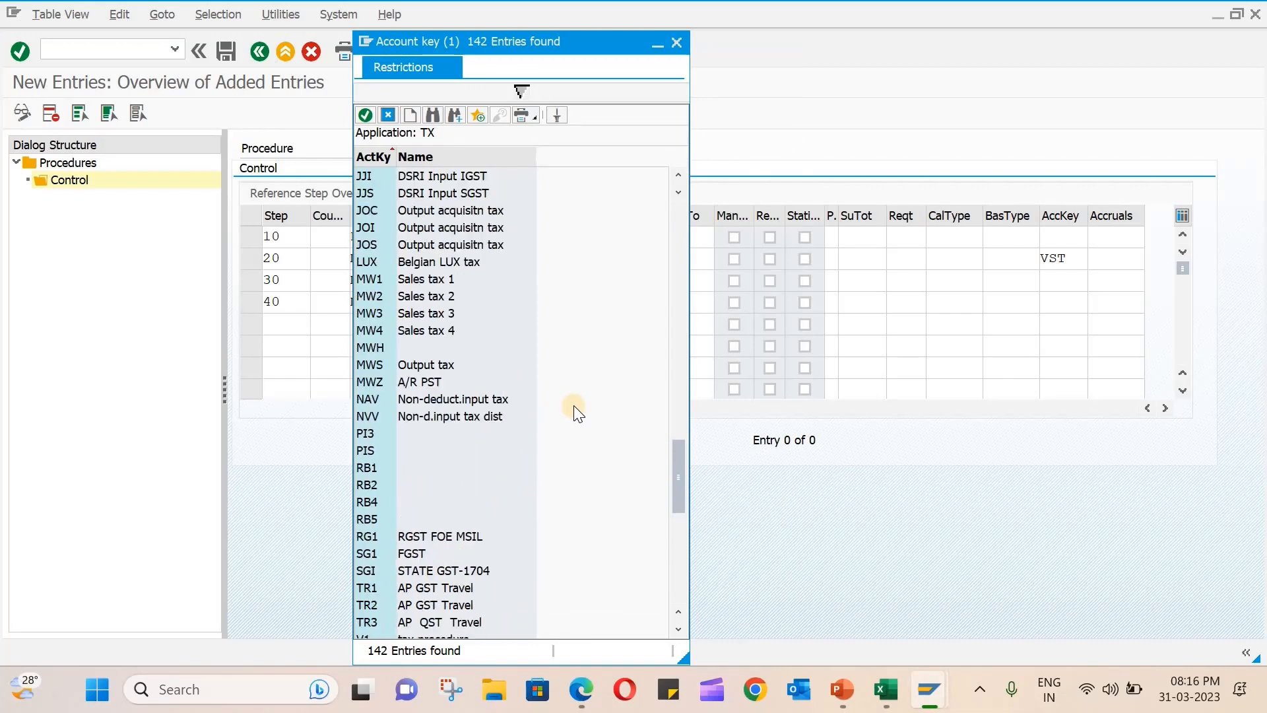
pyautogui.scroll(-7, 500, 517)
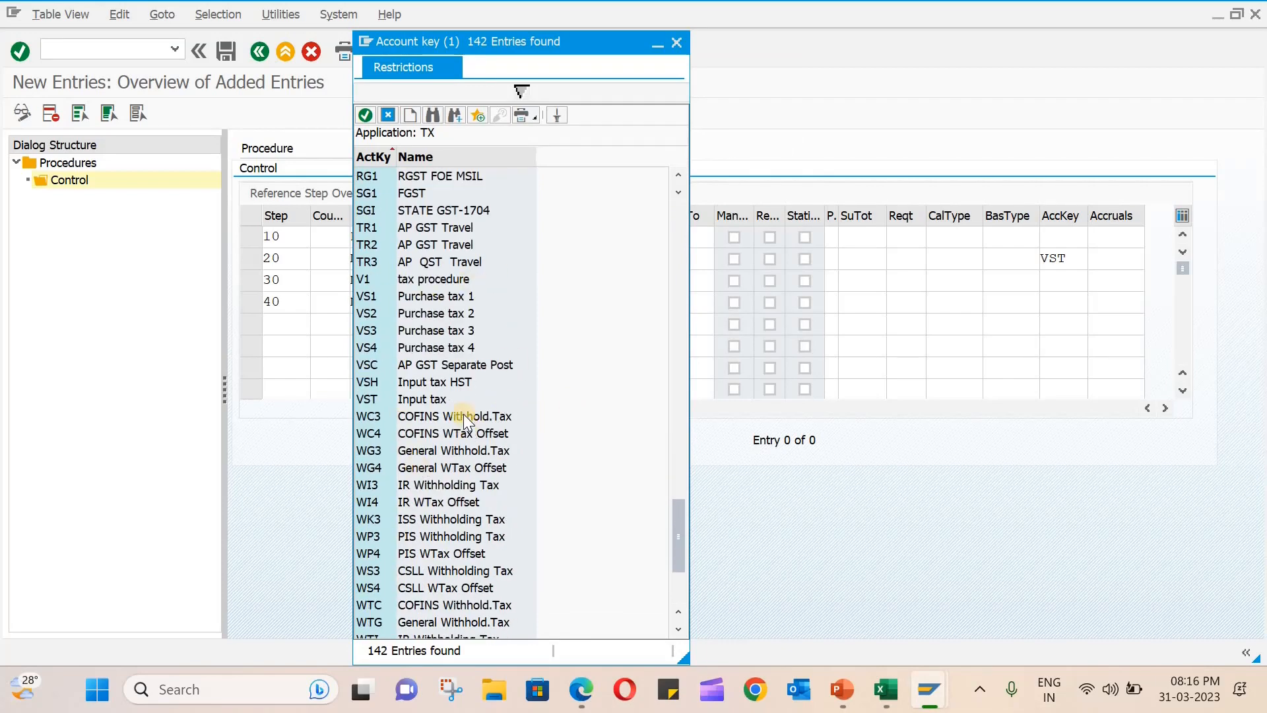
pyautogui.scroll(5, 489, 398)
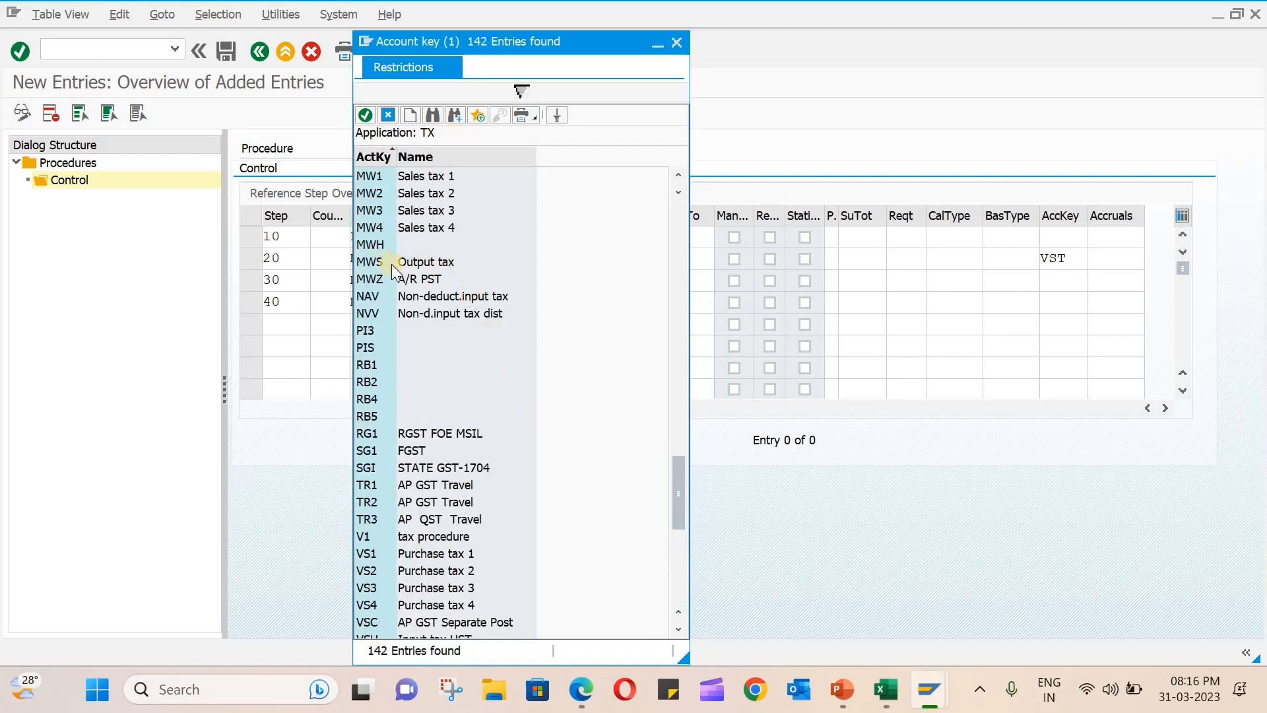
pyautogui.scroll(-3, 506, 384)
pyautogui.scroll(-1, 425, 501)
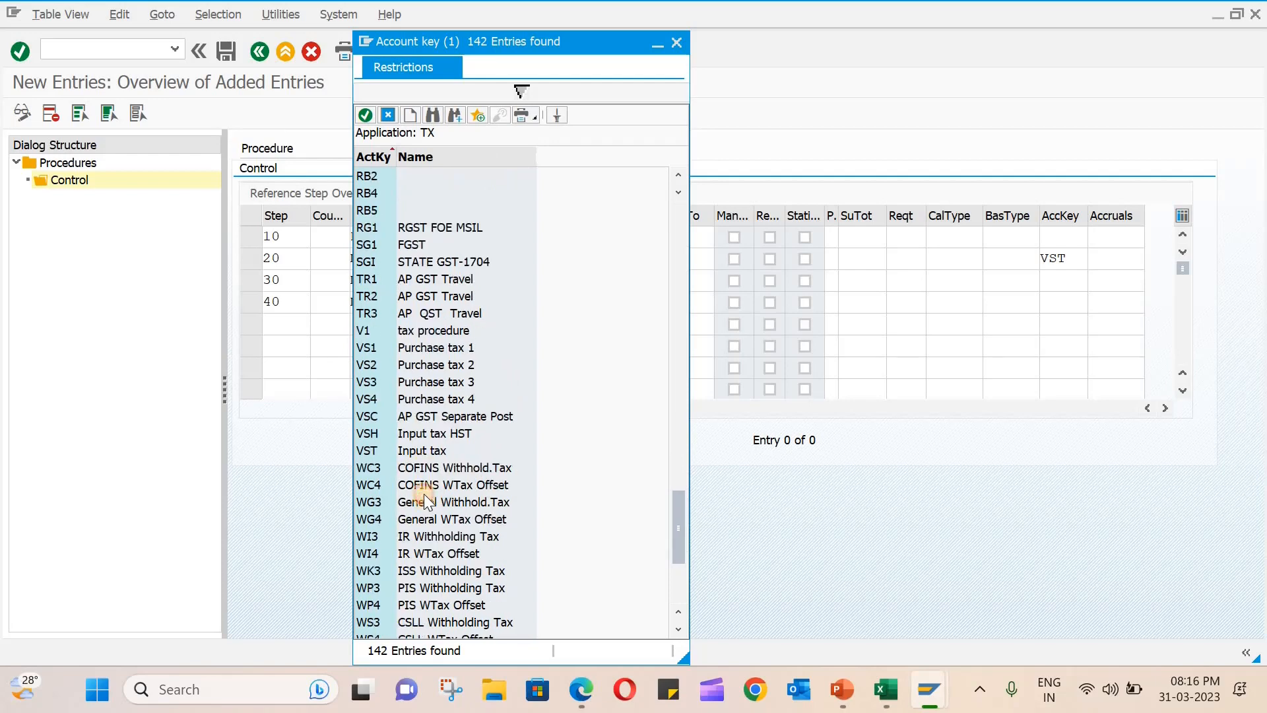
pyautogui.click(425, 501)
pyautogui.doubleClick(418, 453)
pyautogui.click(1060, 288)
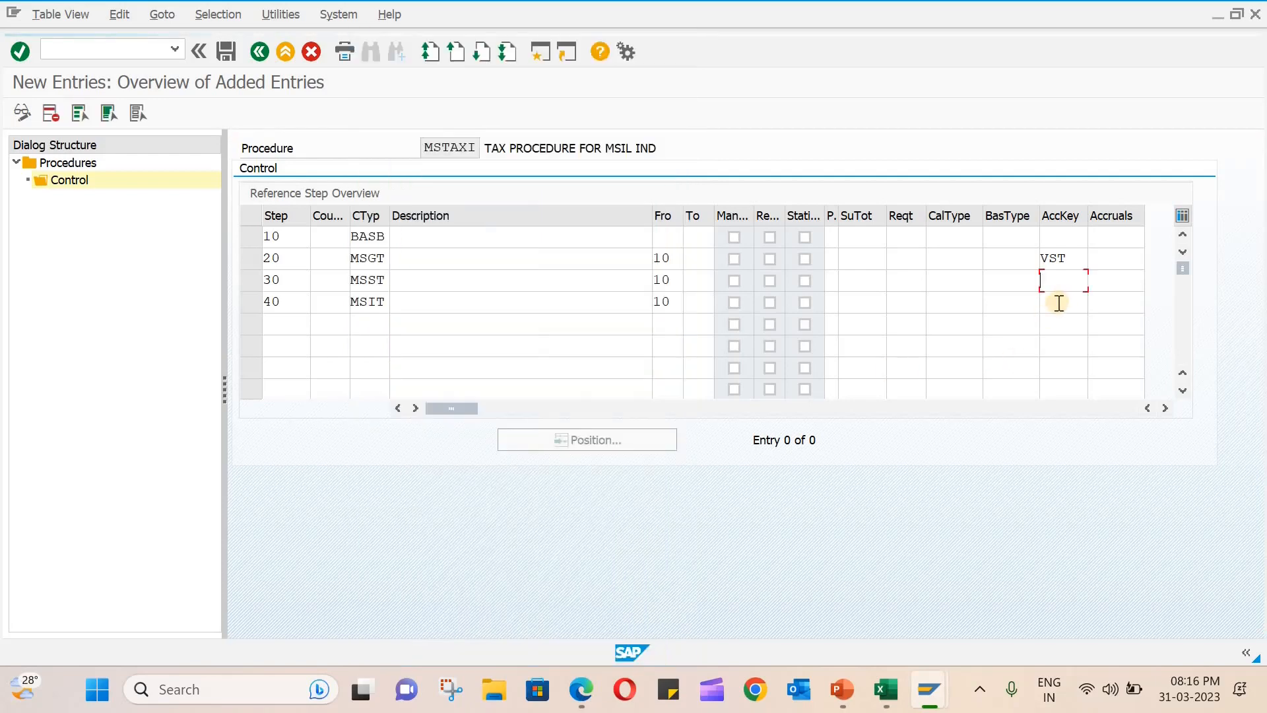
# - Assign account key VST to steps 30 (MSST) and 40 (MSIT), and save the MSTAXI control entries
pyautogui.write('VST')
pyautogui.click(1059, 303)
pyautogui.write('VS')
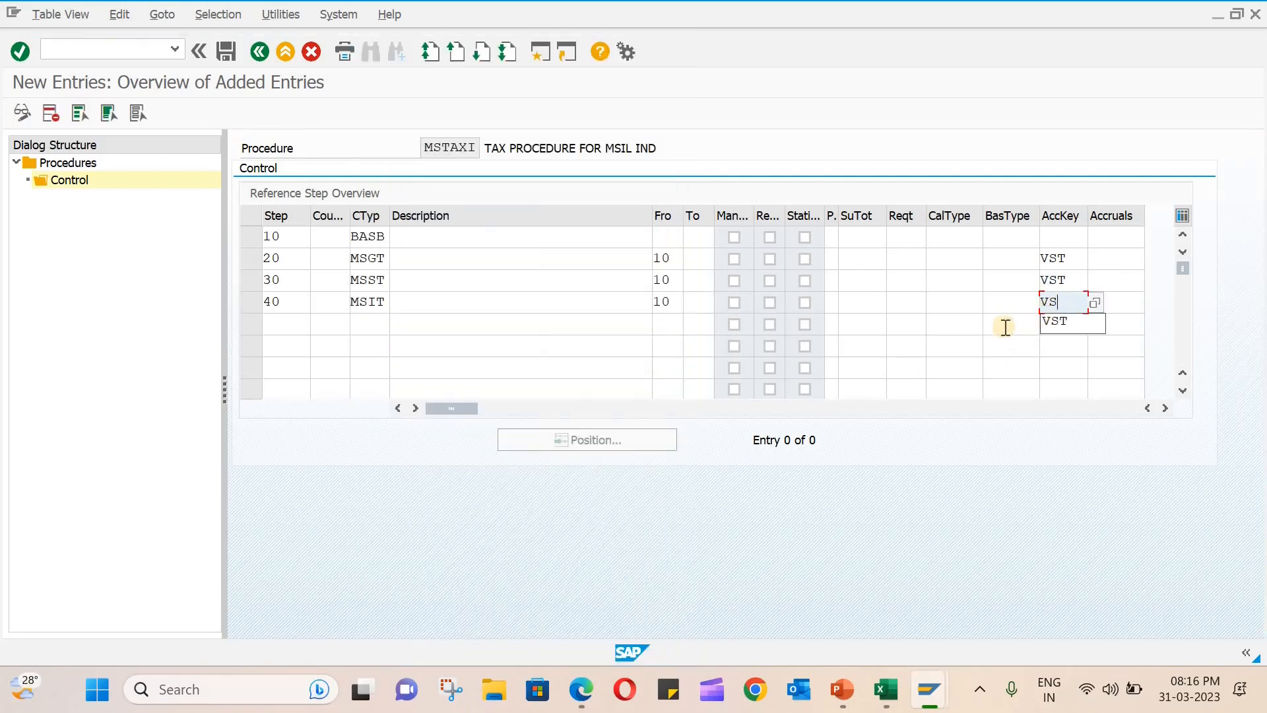
pyautogui.write('T')
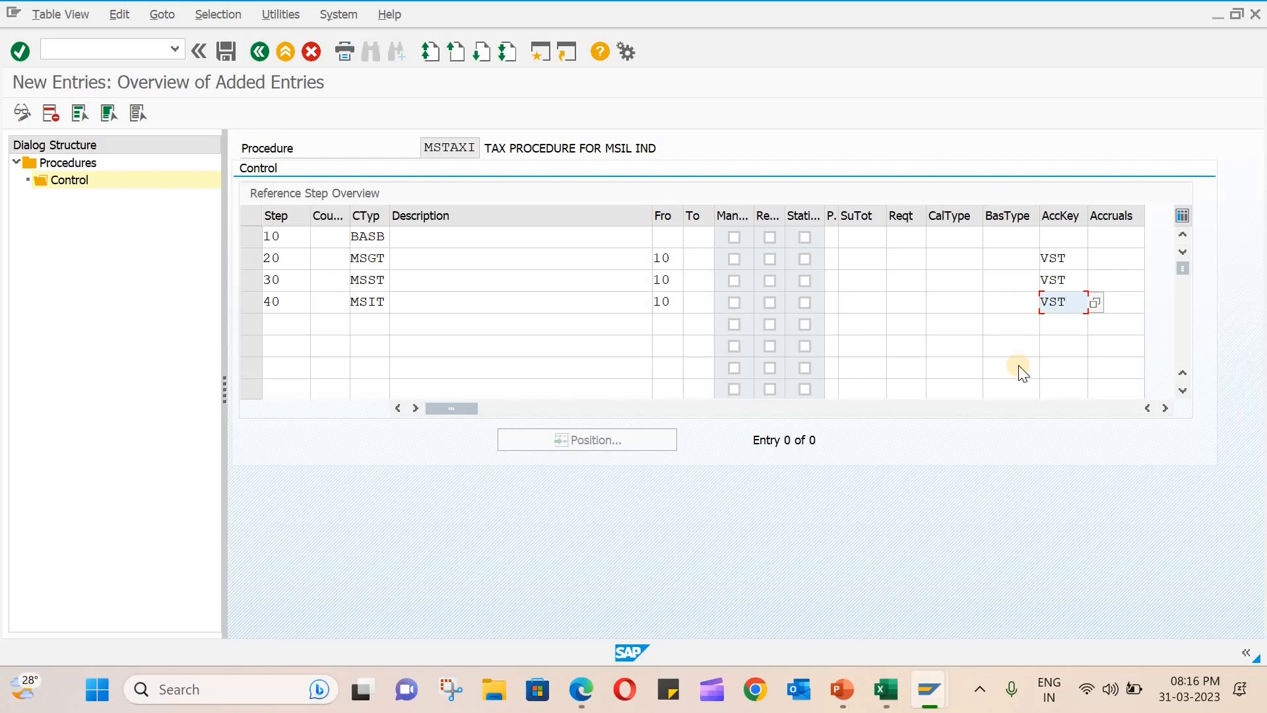
pyautogui.press('Return')
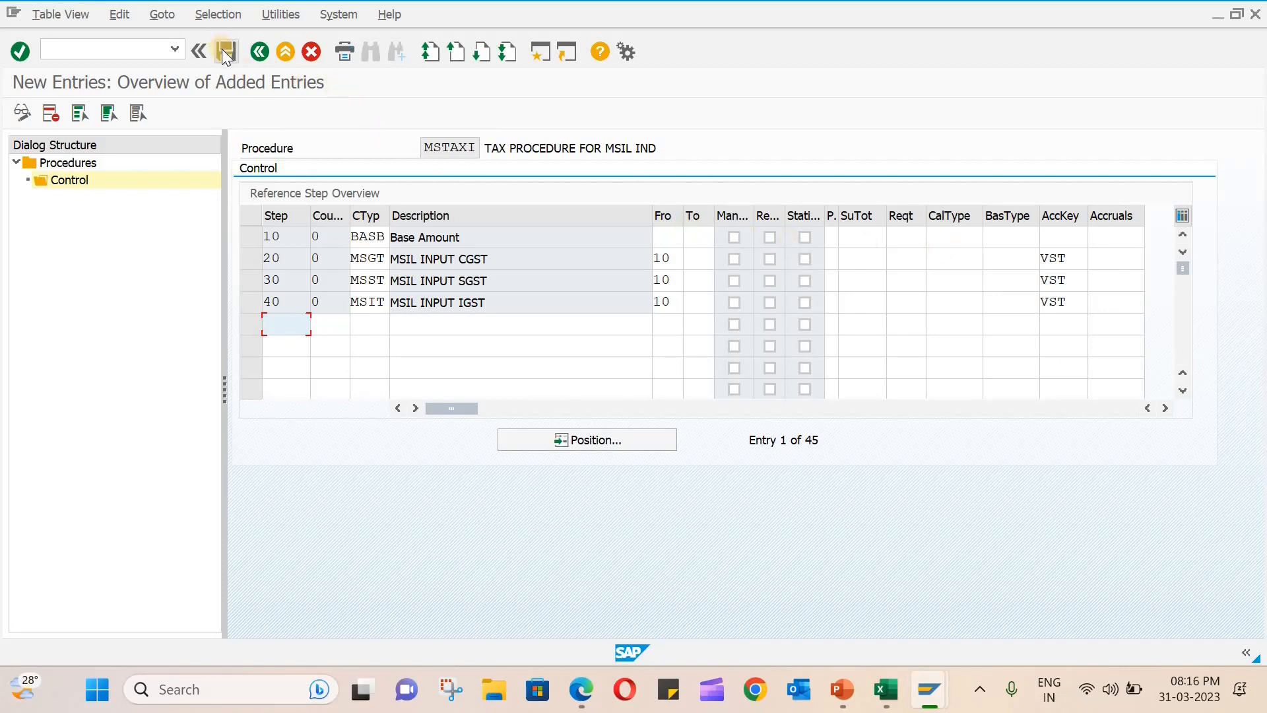
pyautogui.click(226, 51)
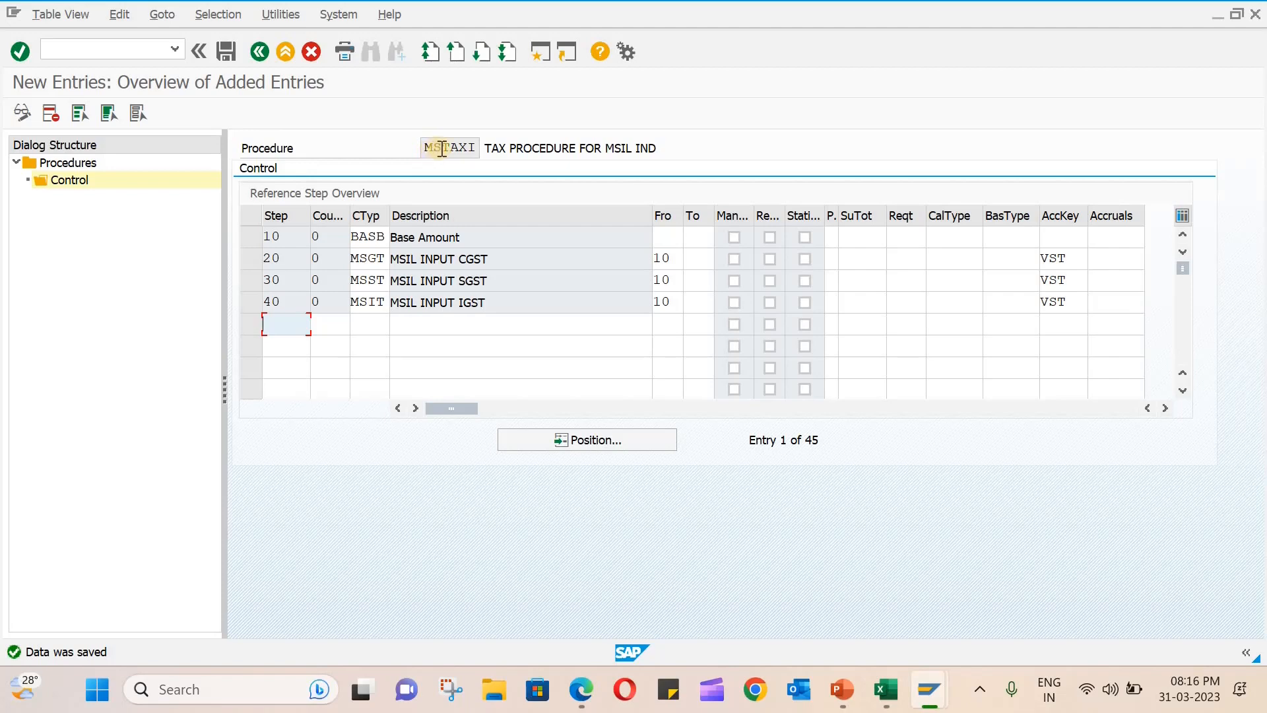
# - Leave the procedure maintenance and close the condition element selection to return to SAP Easy Access
pyautogui.click(260, 52)
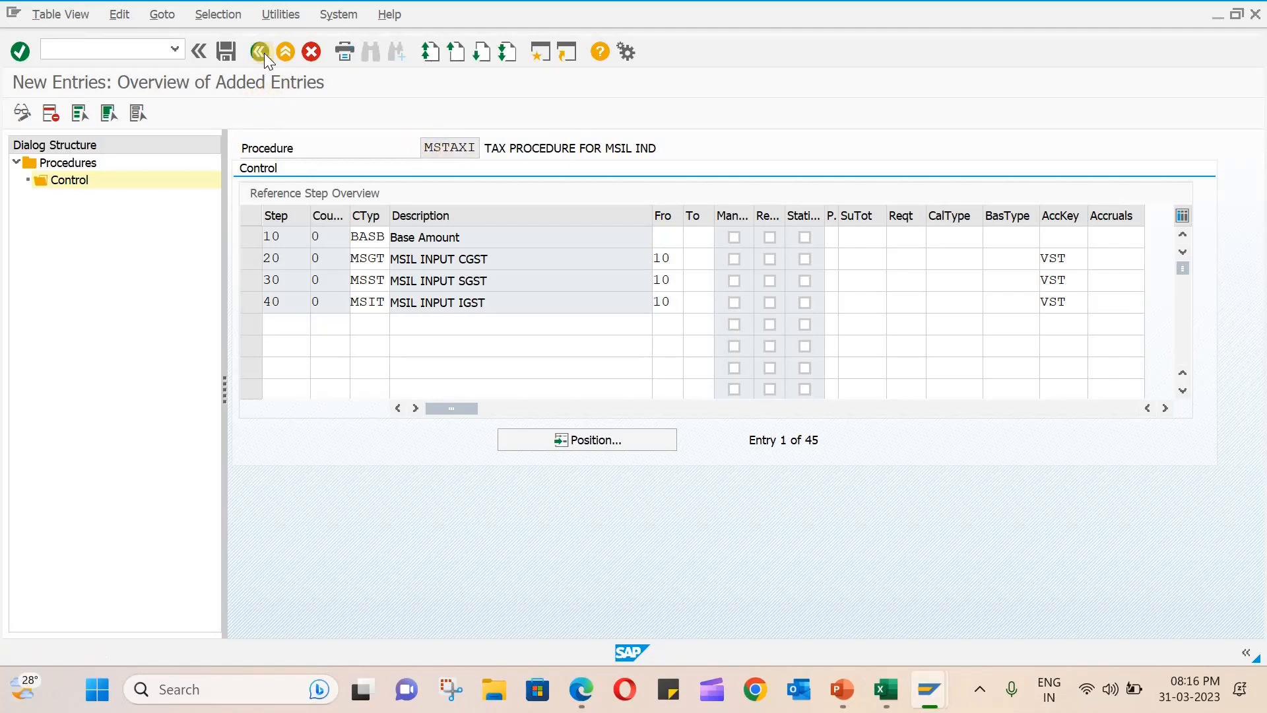
pyautogui.click(263, 53)
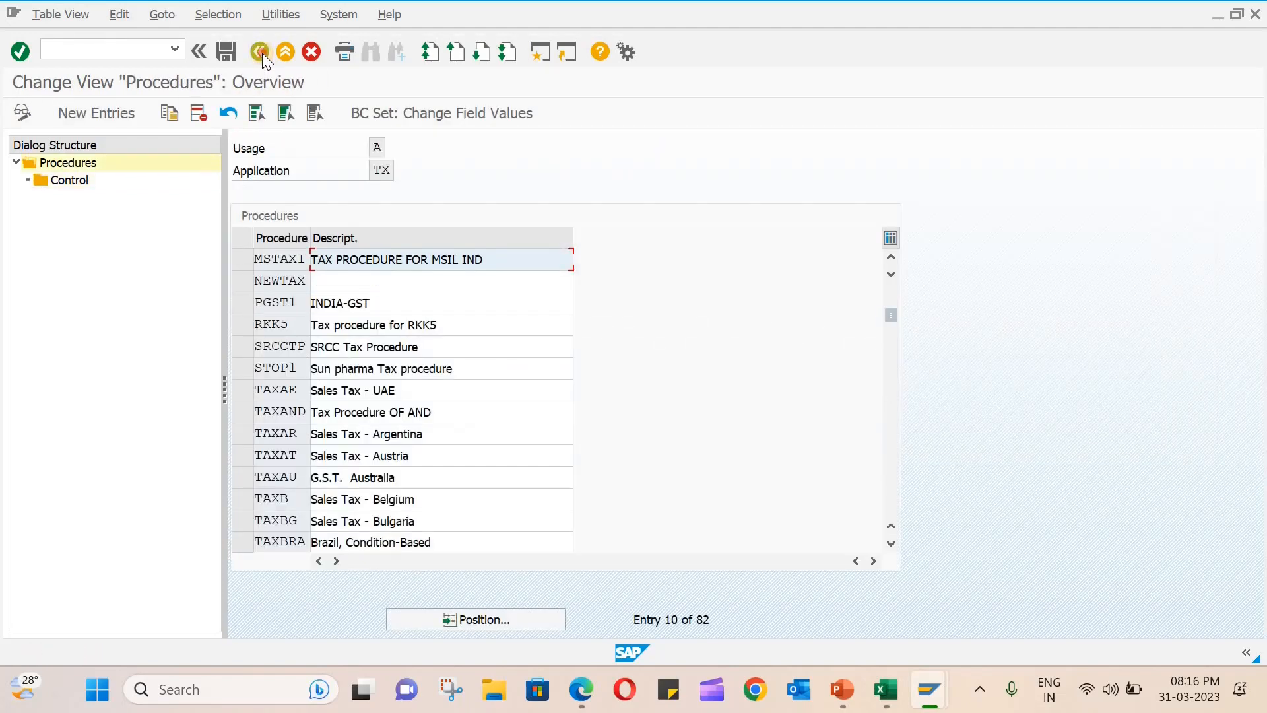
pyautogui.click(263, 53)
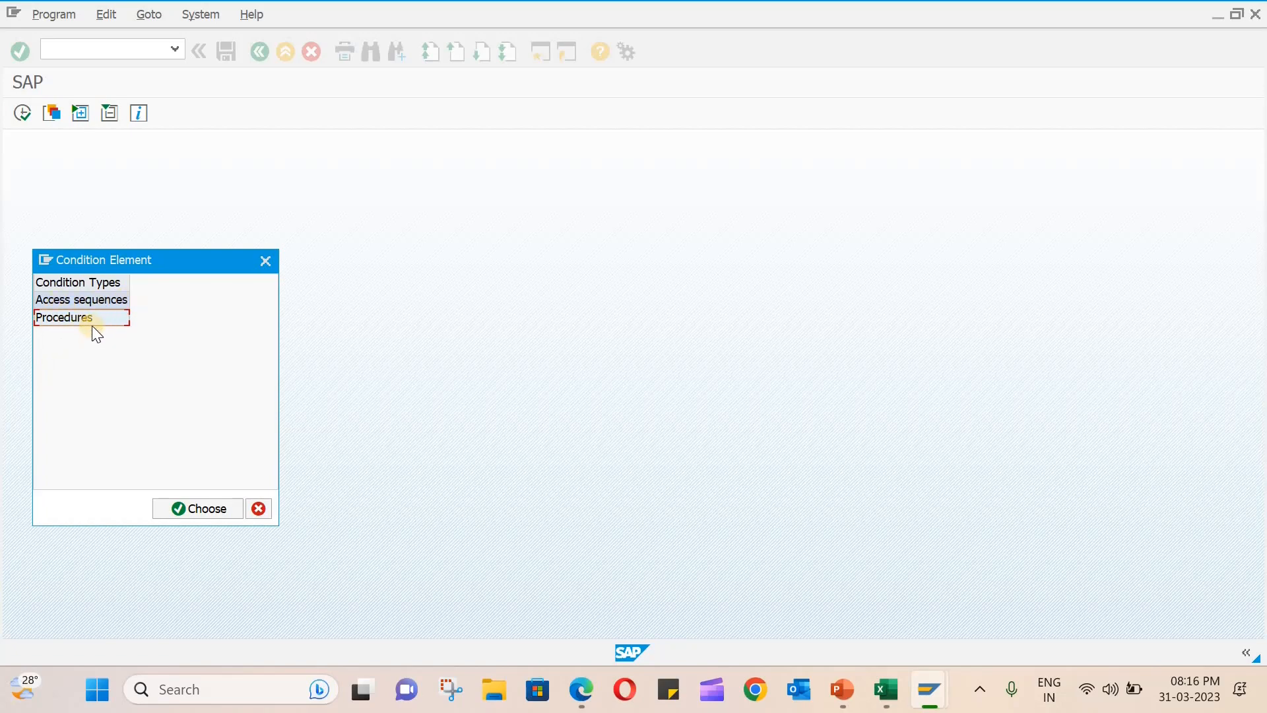
pyautogui.click(263, 262)
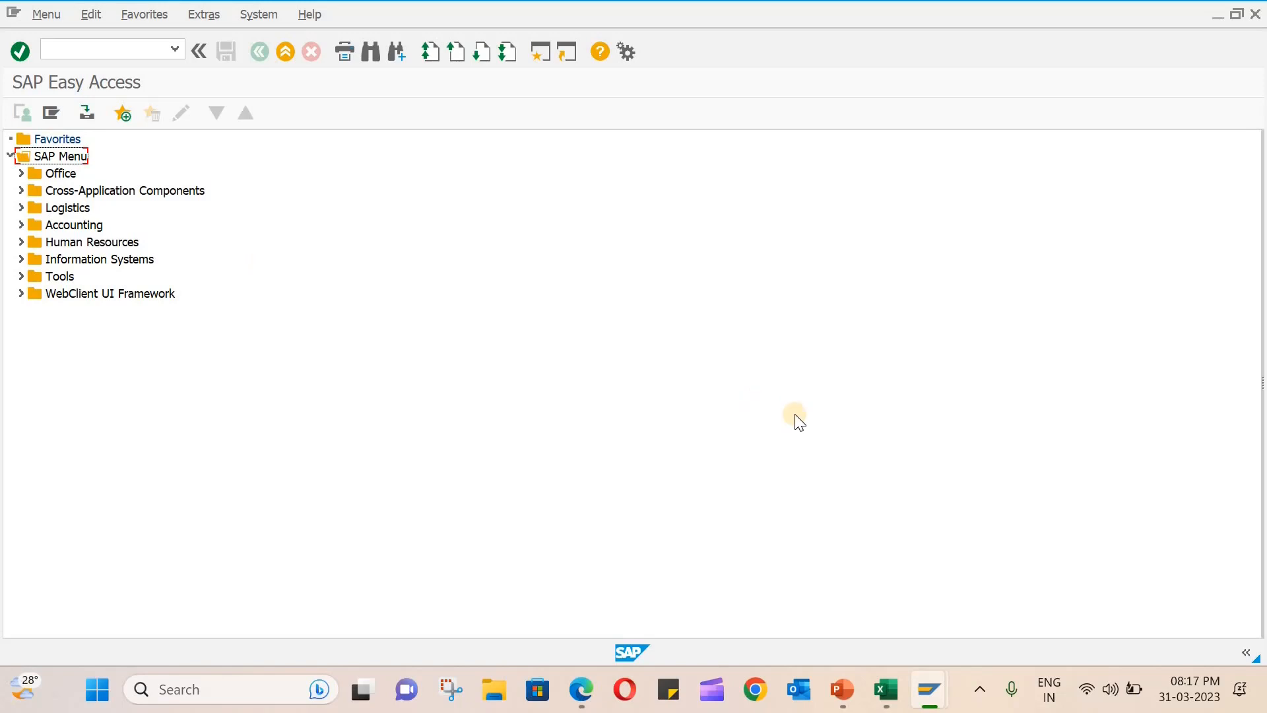
# - Switch to the Excel notes workbook, enter transaction code OBBG in cell B9, and return to SAP
pyautogui.moveTo(884, 687)
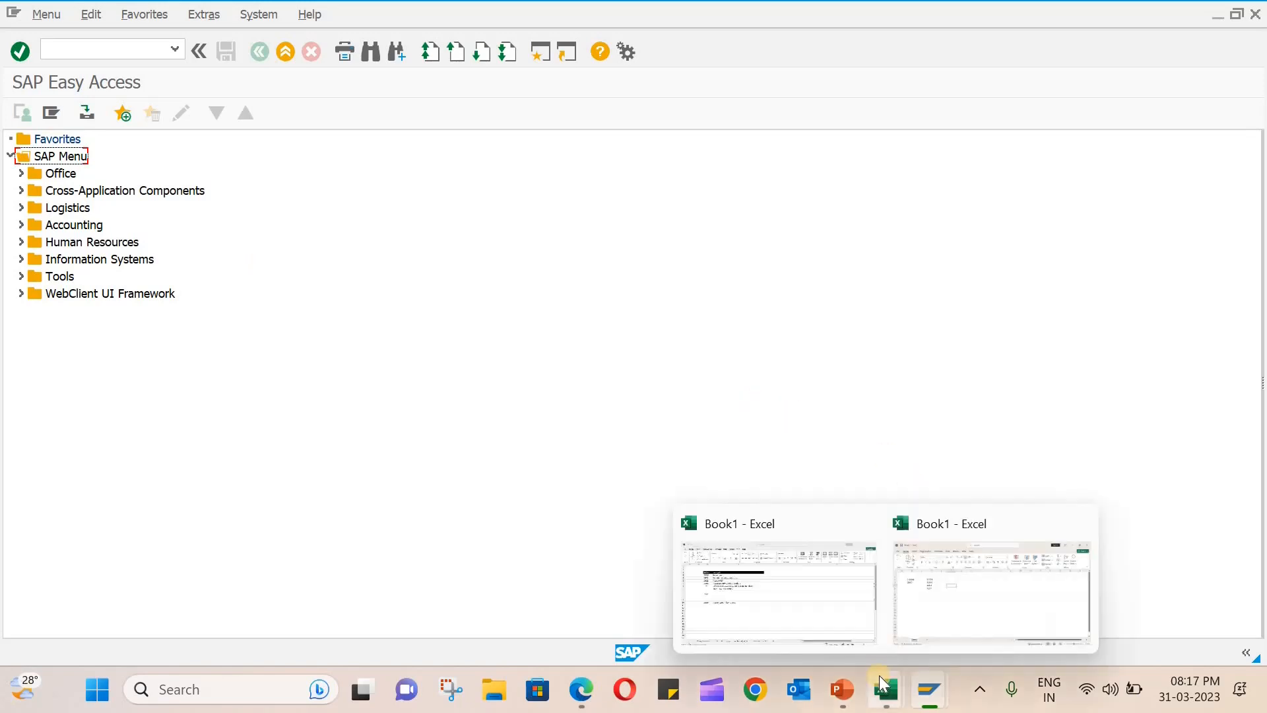
pyautogui.click(961, 615)
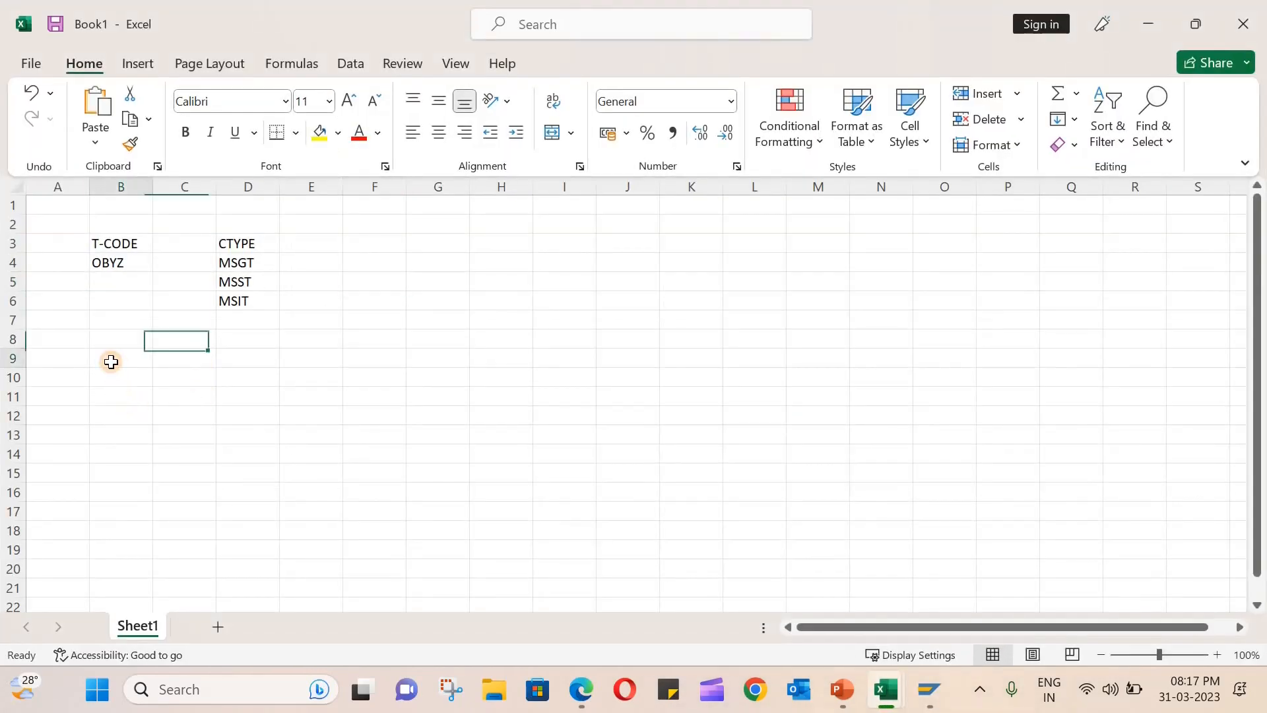
pyautogui.click(111, 362)
pyautogui.write('OBBG')
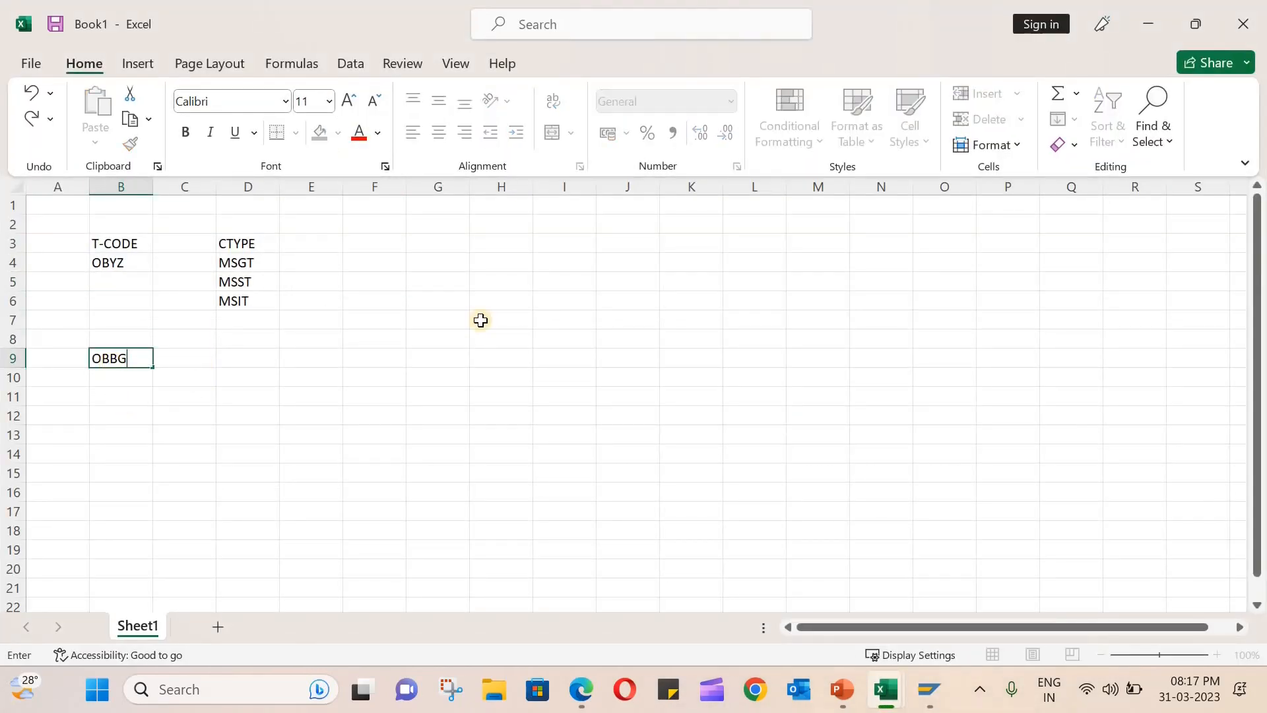
pyautogui.click(1149, 24)
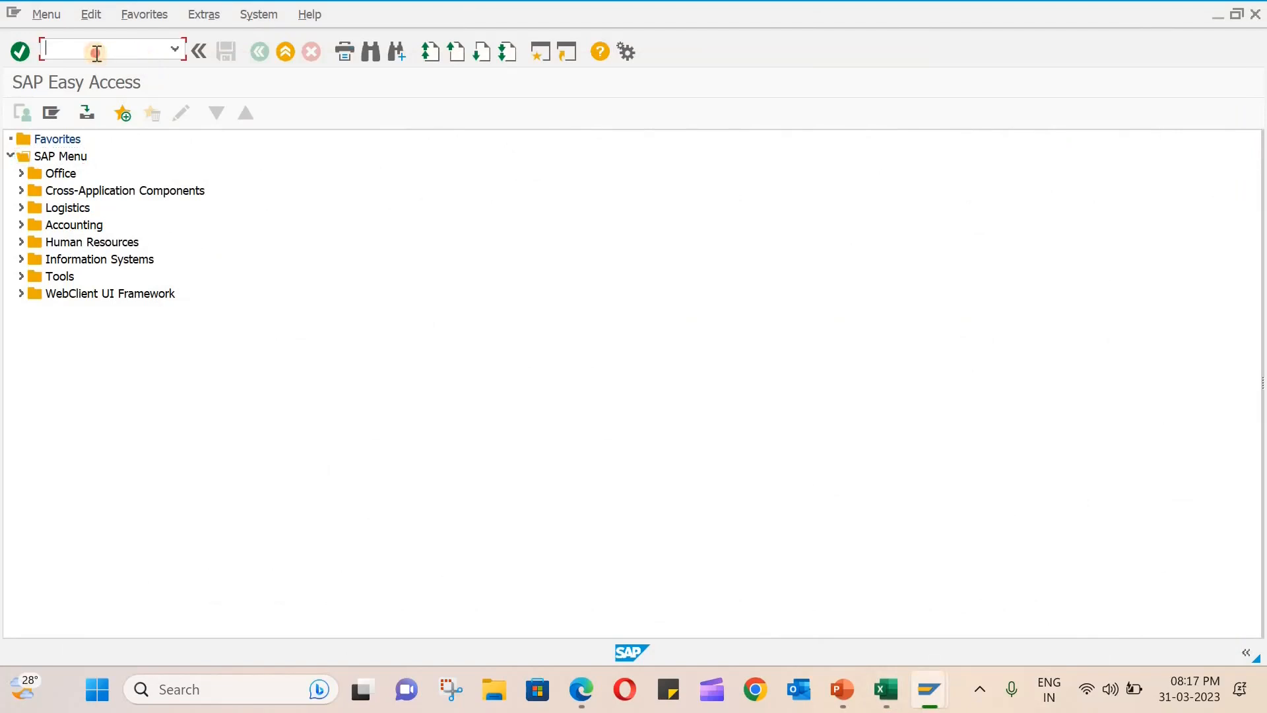
# - Open transaction OBBG and position the country-to-calculation-procedure list at country IN (India)
pyautogui.write('OBBG')
pyautogui.press('Return')
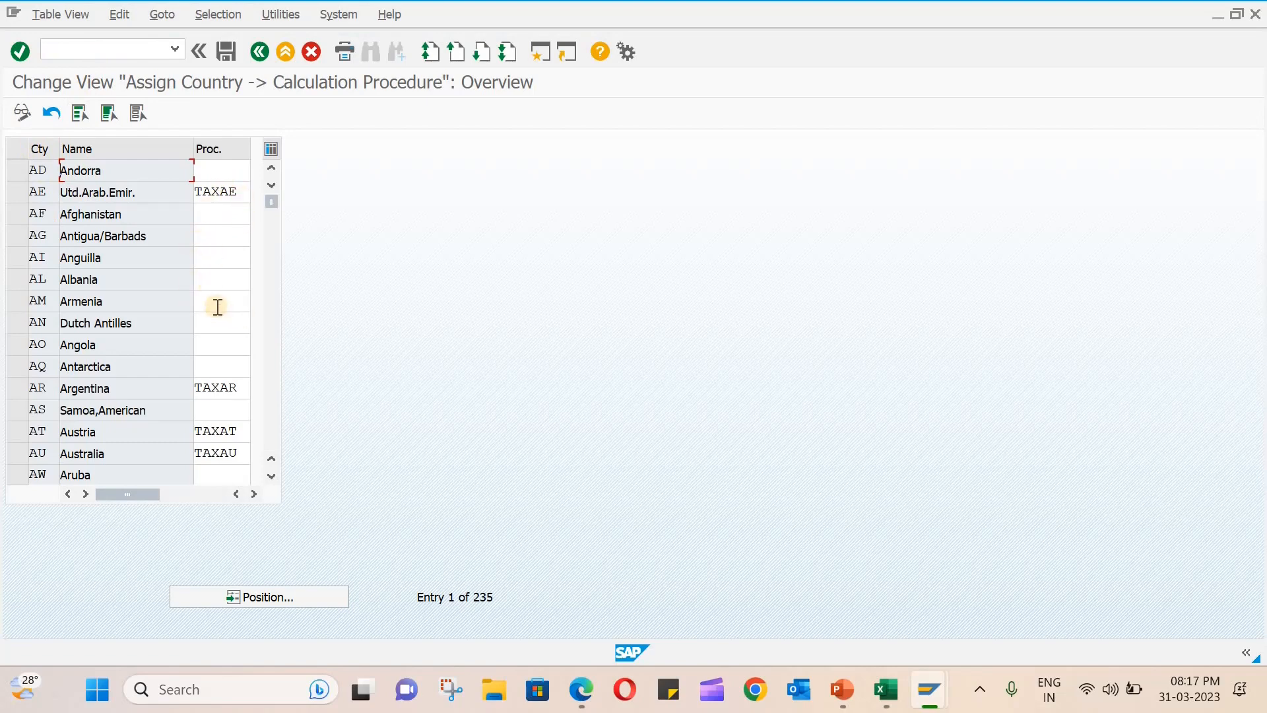
pyautogui.click(284, 597)
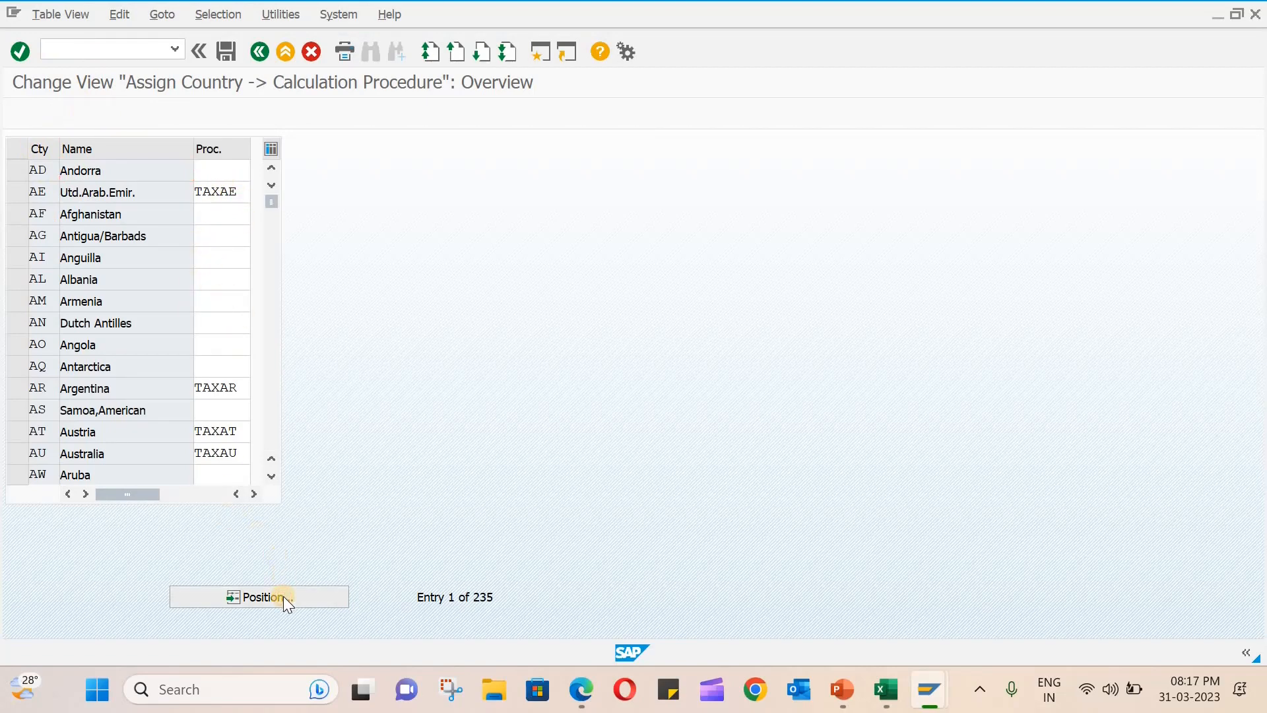
pyautogui.write('IN')
pyautogui.press('Return')
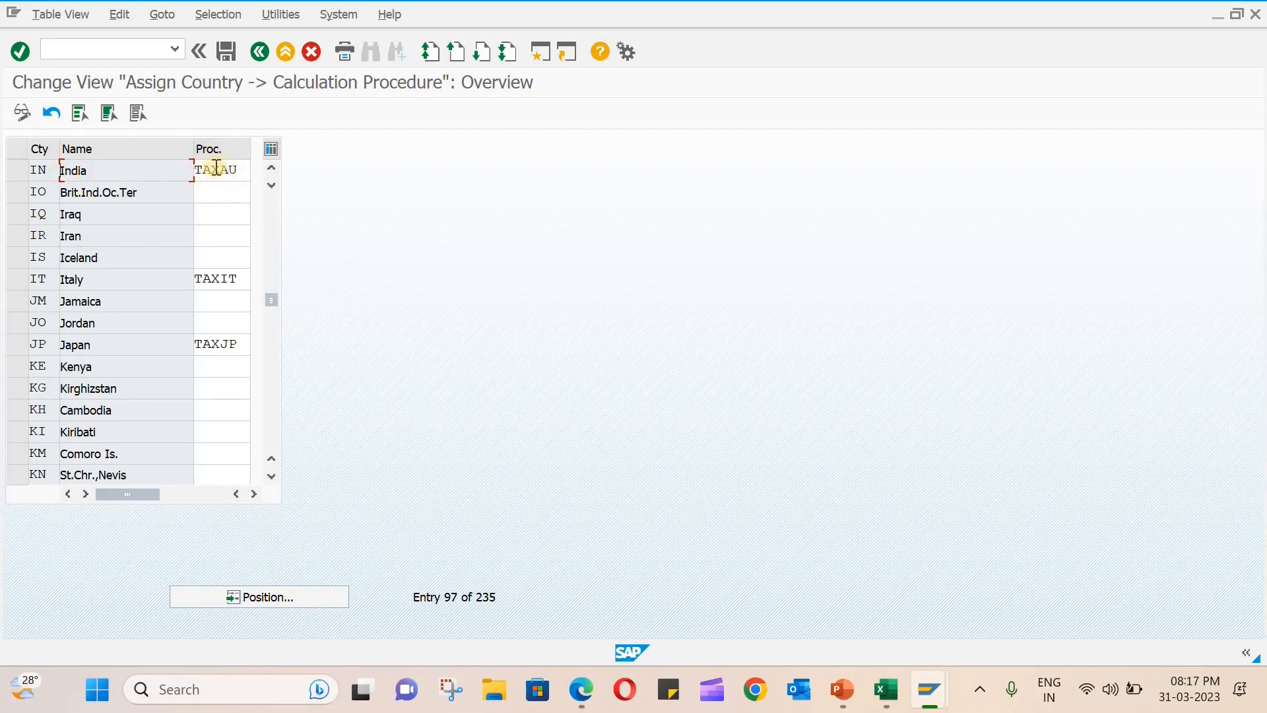
# - Assign tax procedure MSTAXI (TAX PROCEDURE FOR MSIL IND) to India, picking it from the list of procedures
pyautogui.click(243, 170)
pyautogui.moveTo(243, 170); pyautogui.dragTo(170, 169)
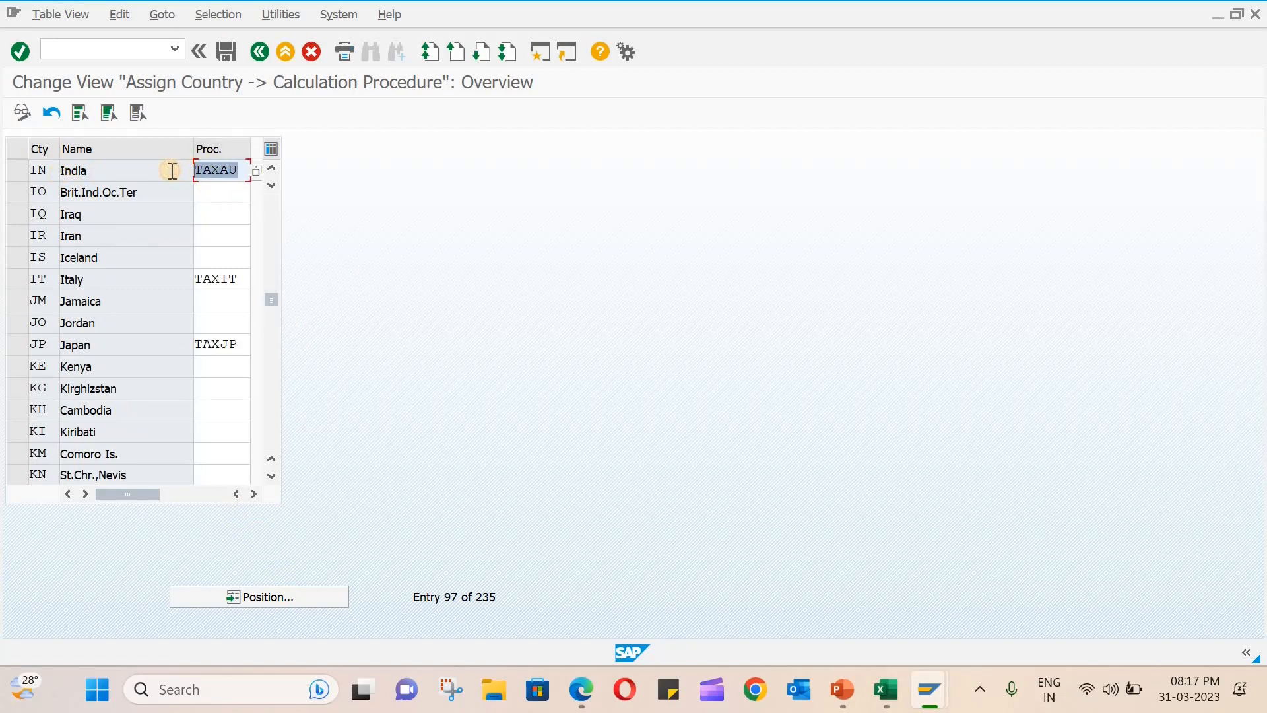
pyautogui.click(252, 173)
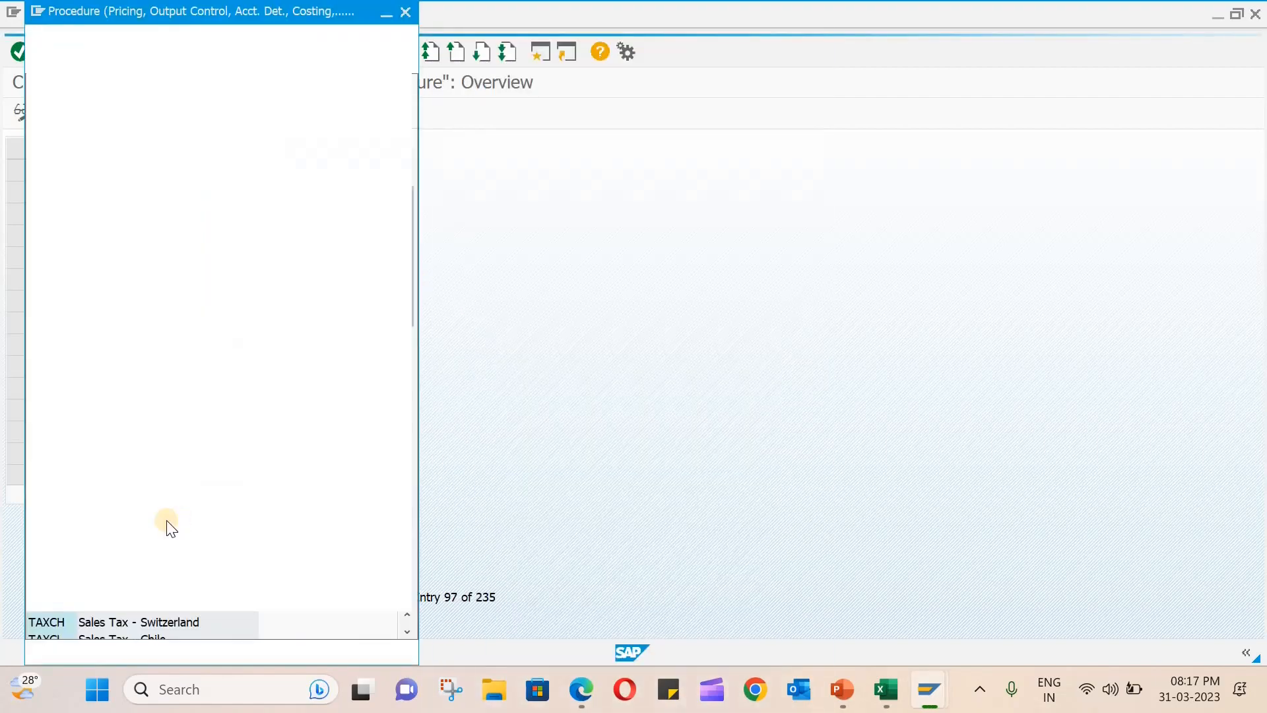
pyautogui.scroll(-10, 158, 514)
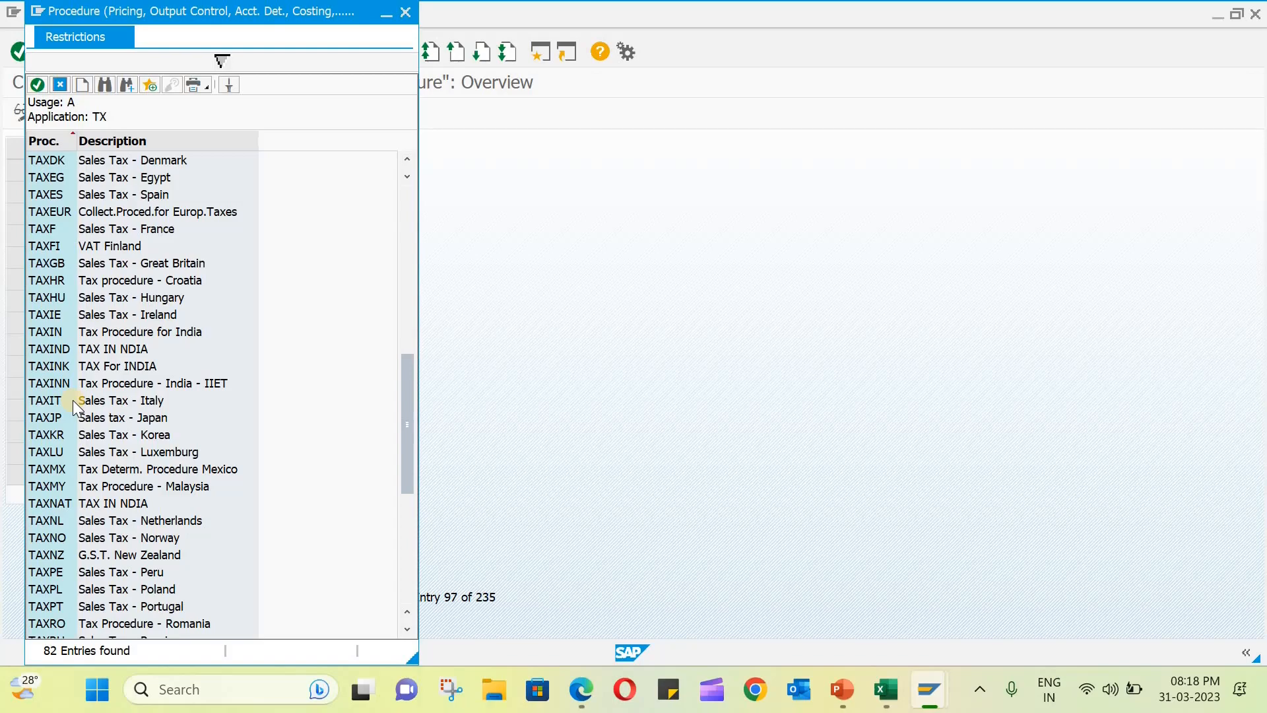
pyautogui.scroll(3, 72, 400)
pyautogui.scroll(-7, 73, 400)
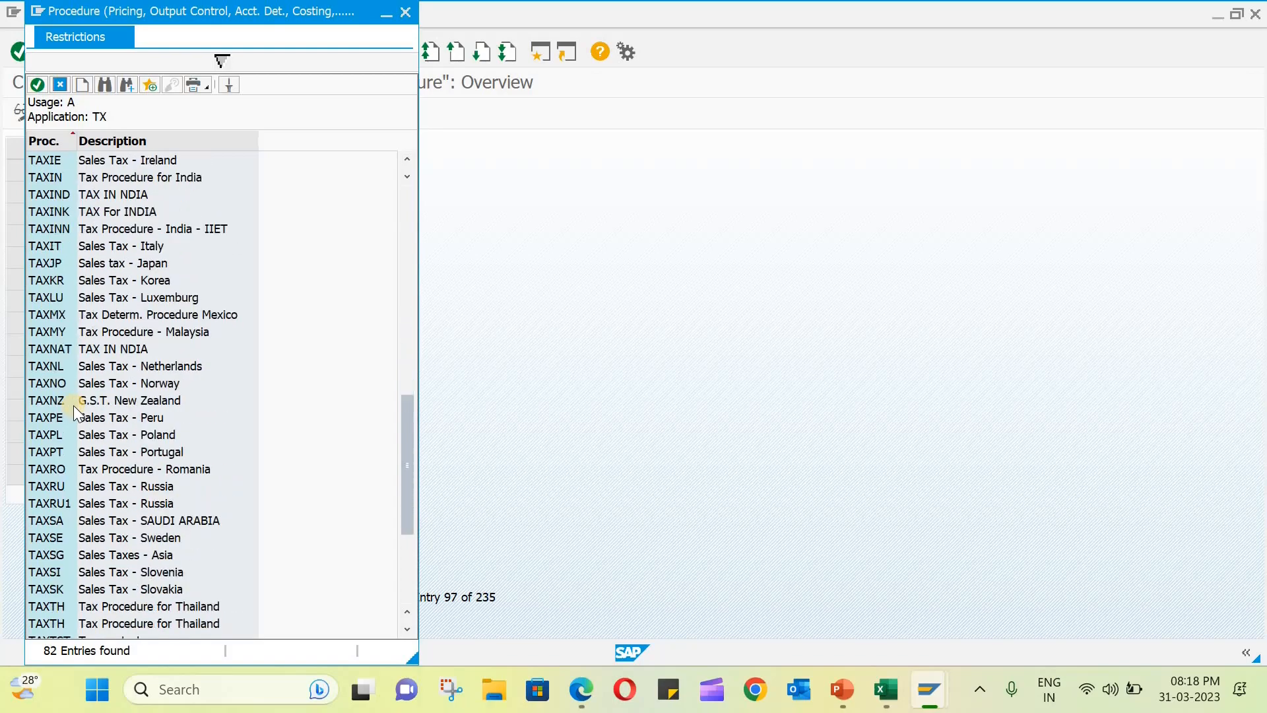
pyautogui.scroll(-3, 74, 406)
pyautogui.scroll(16, 113, 431)
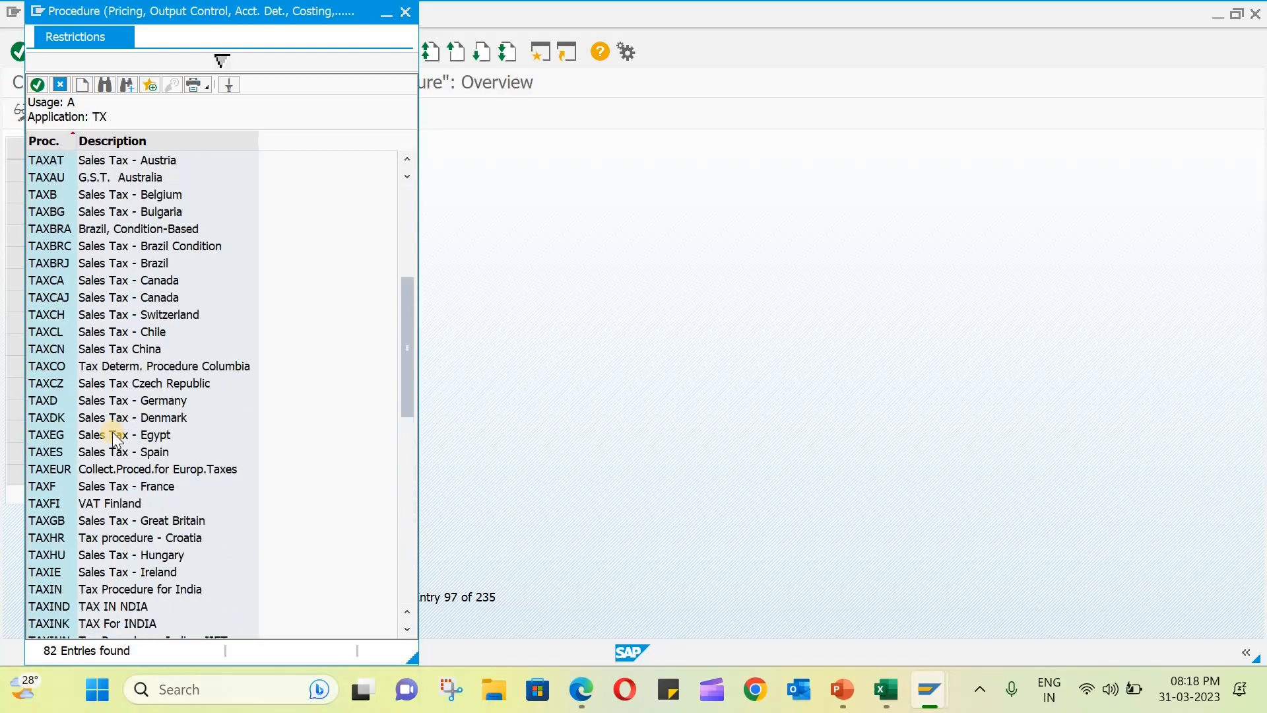
pyautogui.scroll(1, 112, 432)
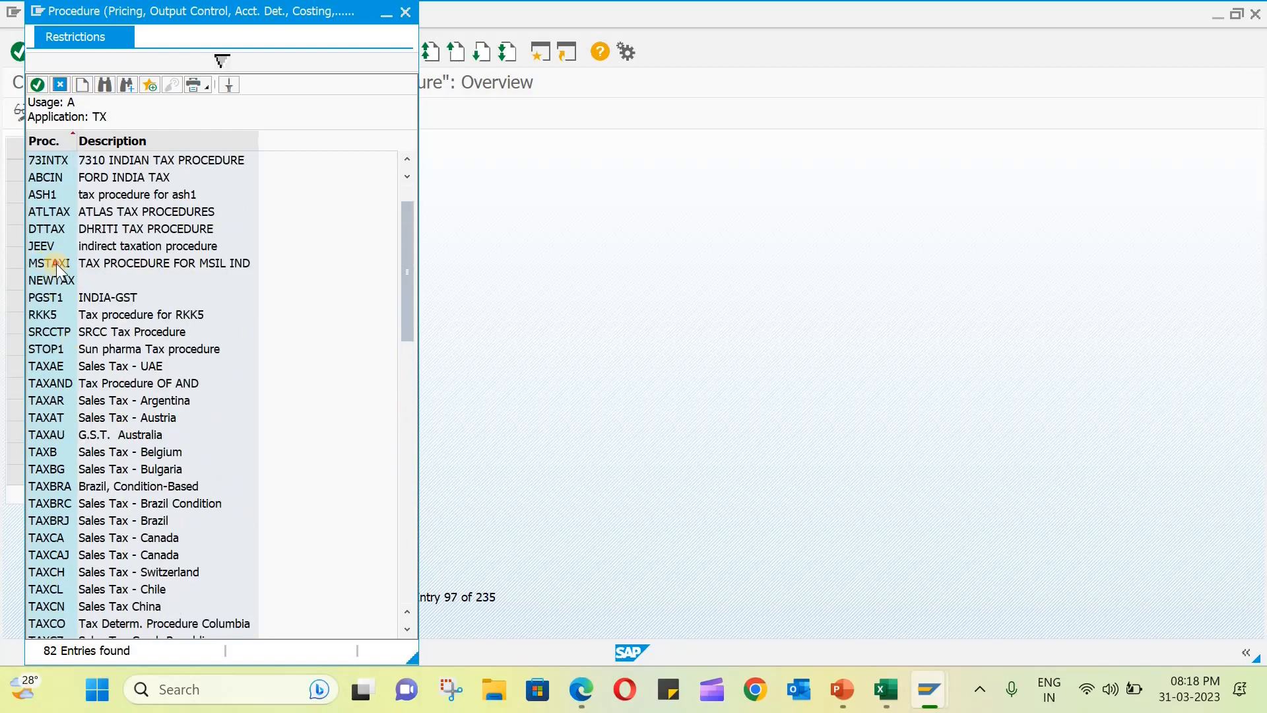
pyautogui.click(90, 266)
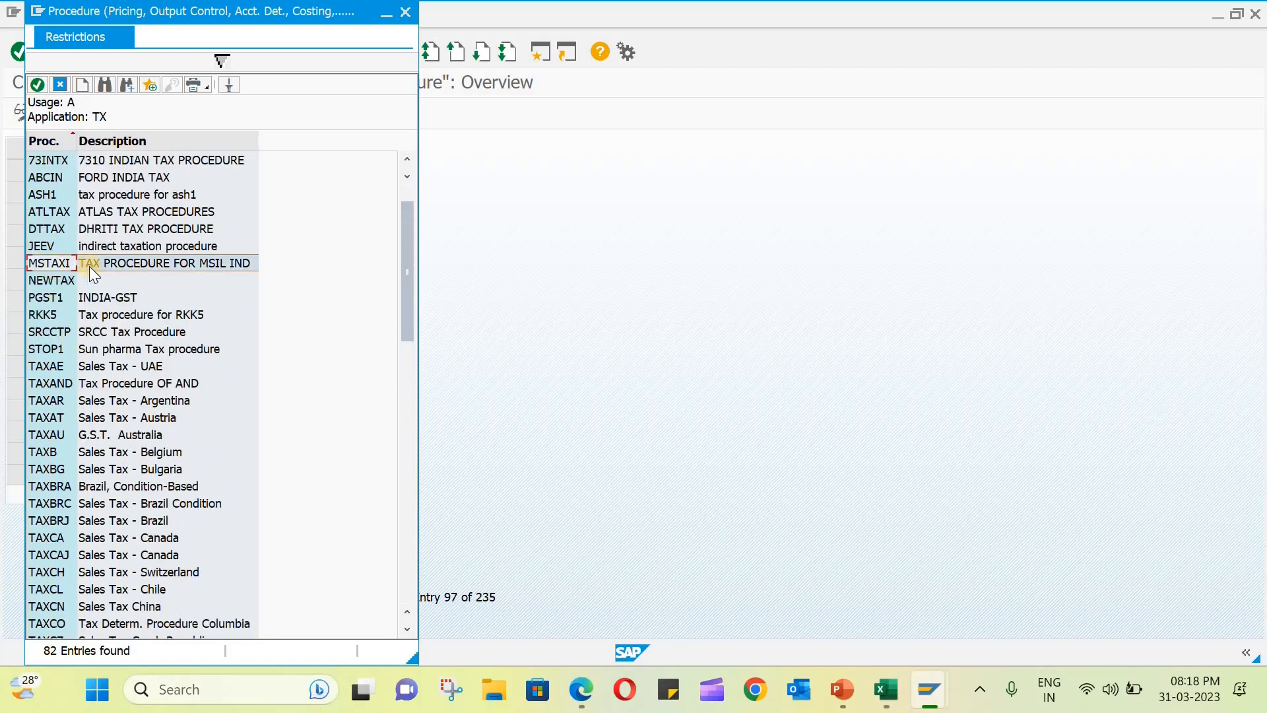
pyautogui.doubleClick(239, 264)
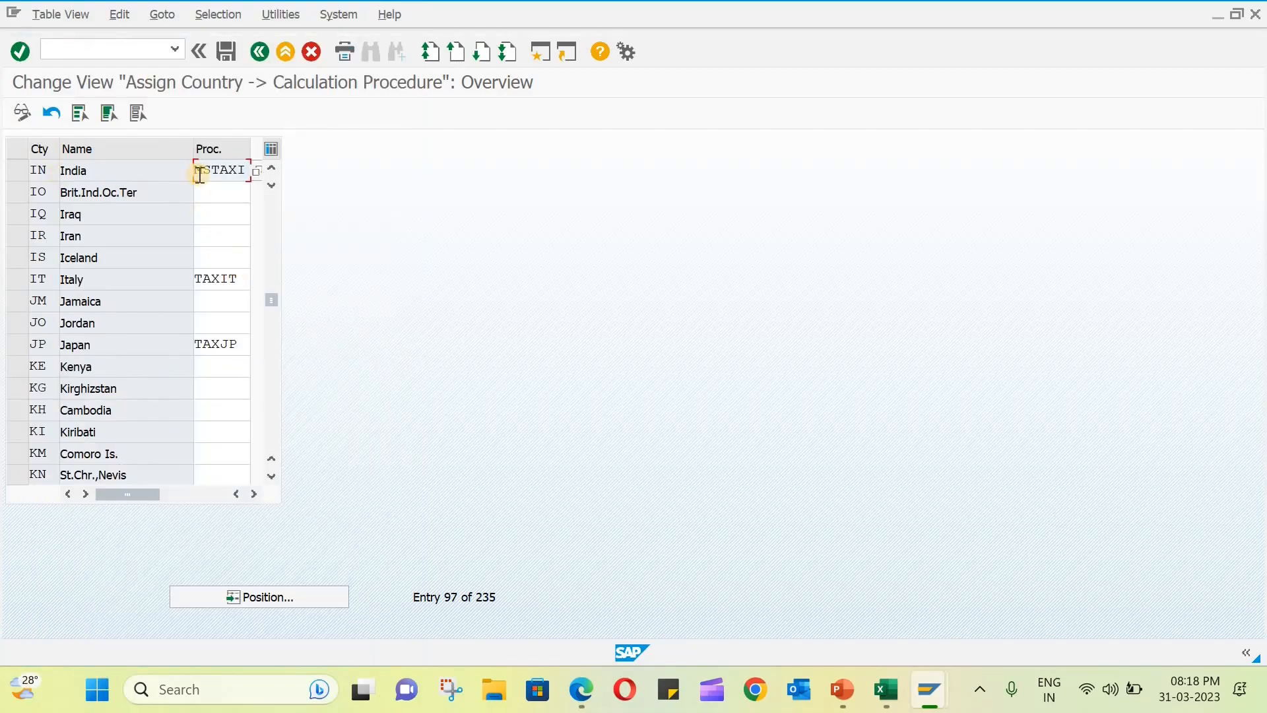
# - Save India's procedure assignment under the proposed FORD customizing request and leave the country assignment view
pyautogui.click(226, 50)
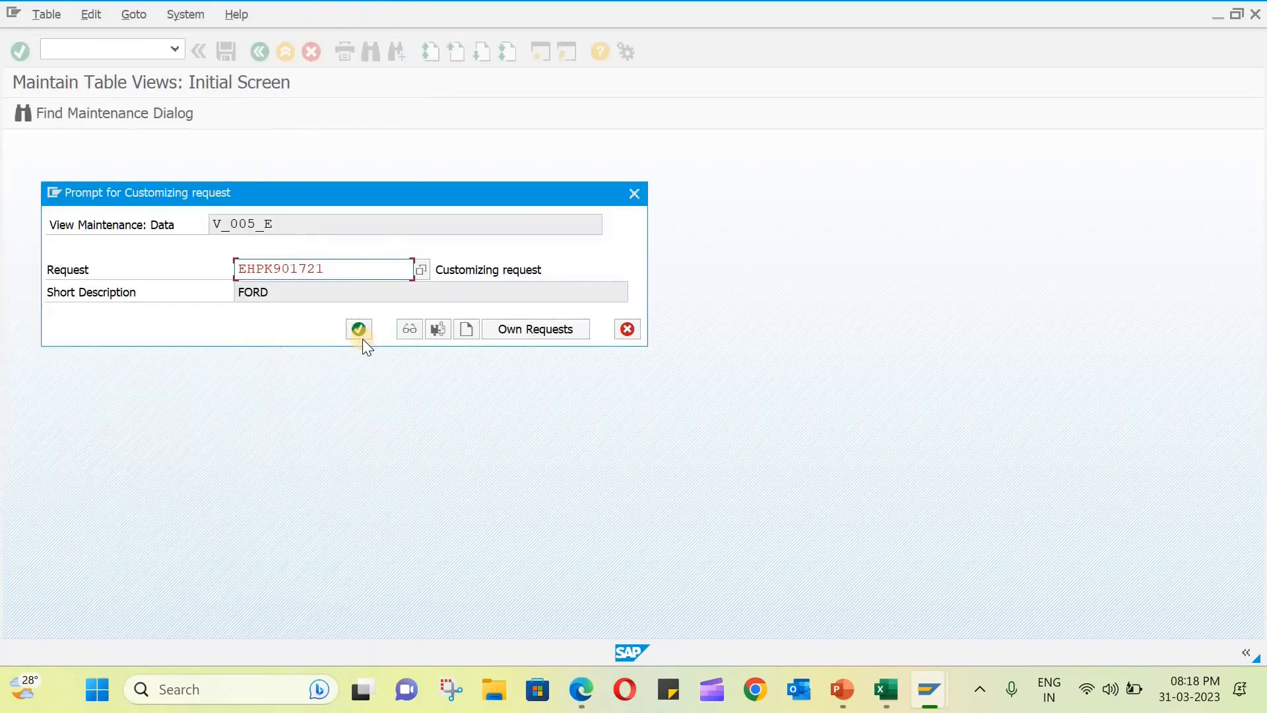
pyautogui.click(358, 330)
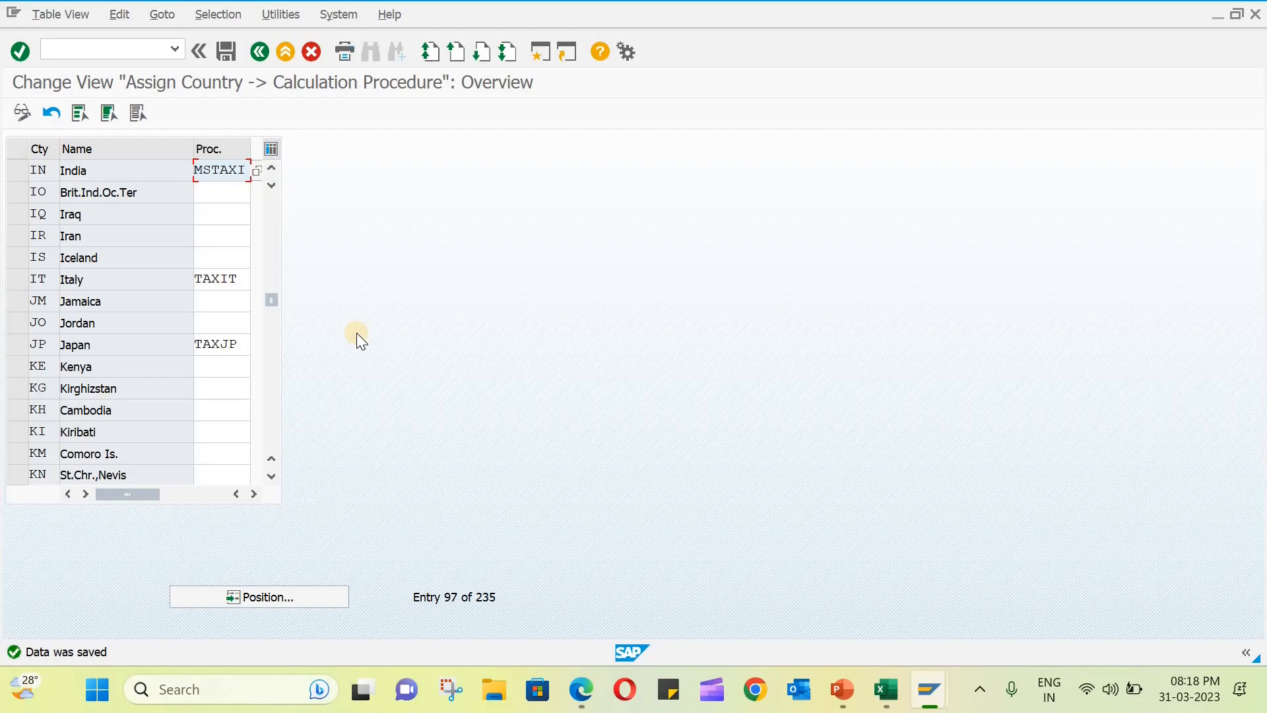
pyautogui.click(312, 53)
# - Open incoming invoice entry with transaction MIRO for company code MSIL and check which tax codes are available
pyautogui.click(117, 49)
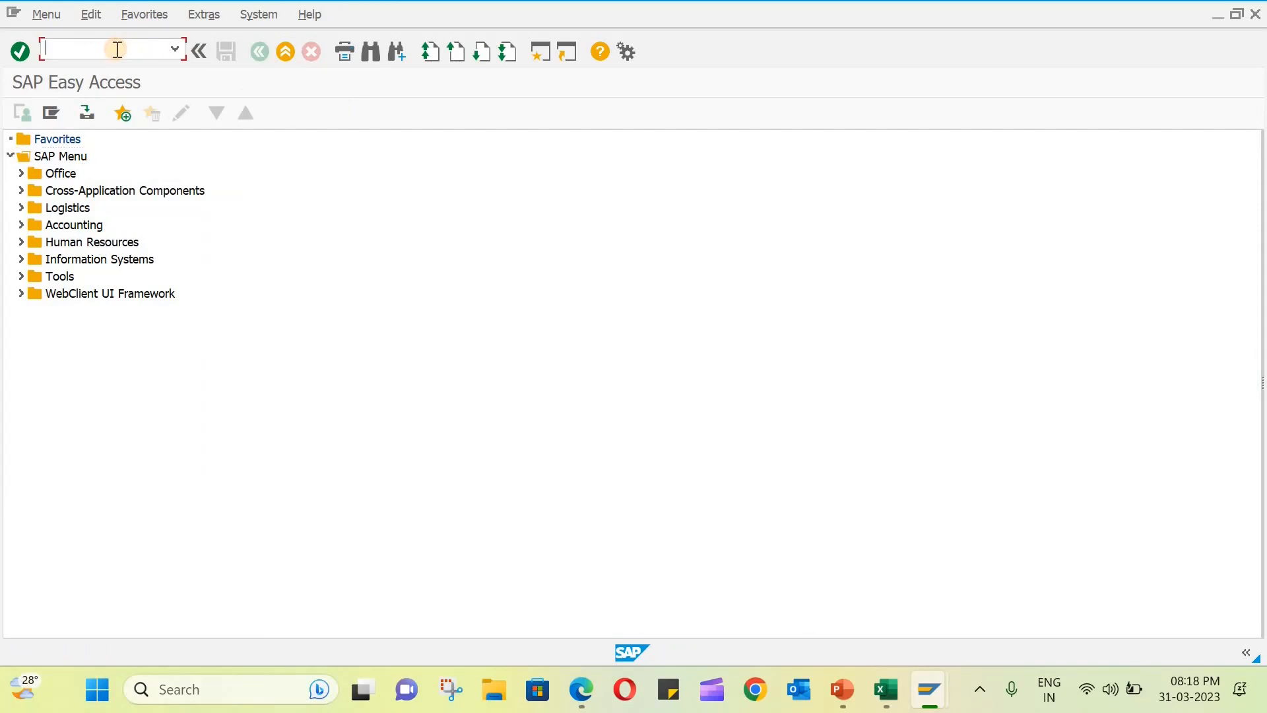
pyautogui.write('/NMIRO')
pyautogui.press('Return')
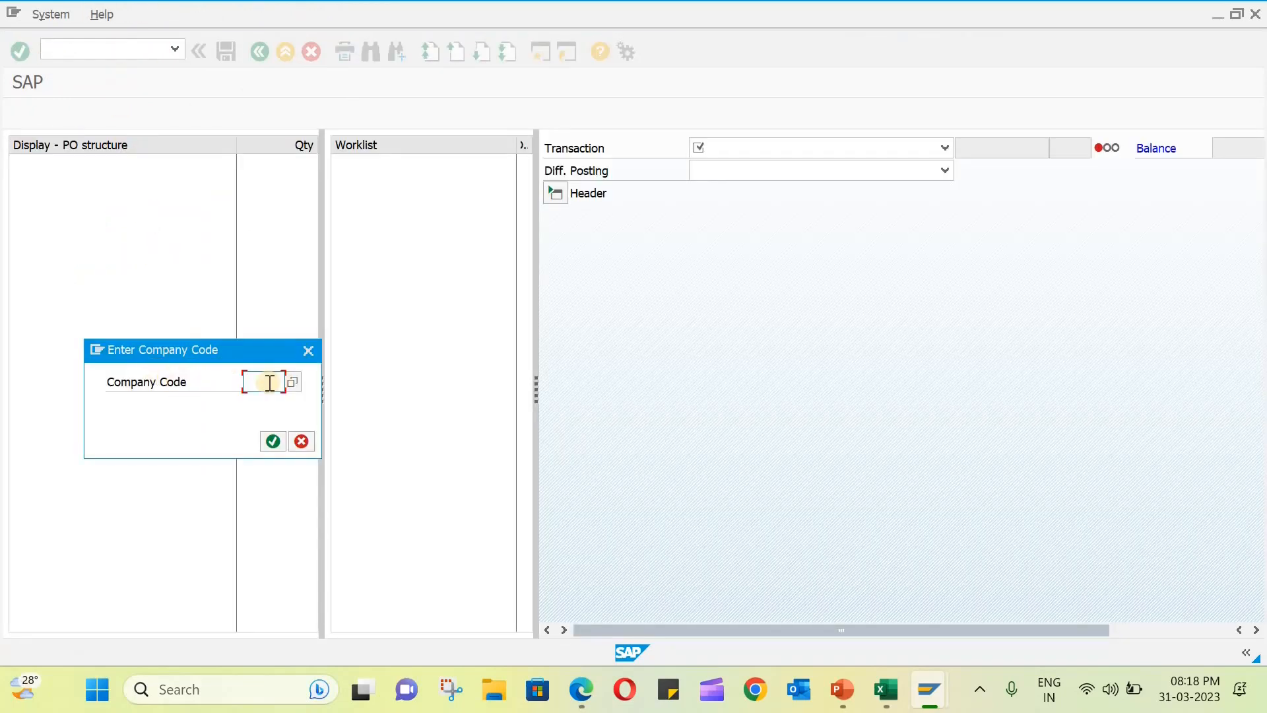
pyautogui.write('MSIL')
pyautogui.press('Return')
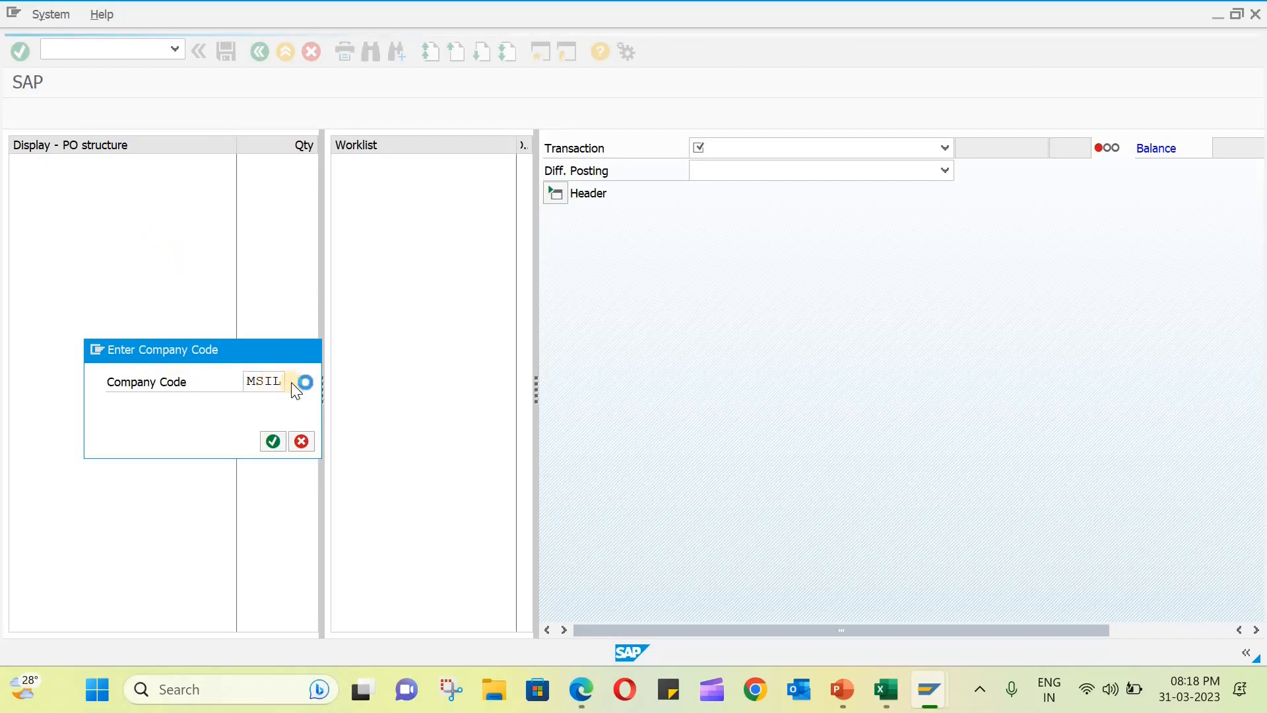
pyautogui.click(349, 328)
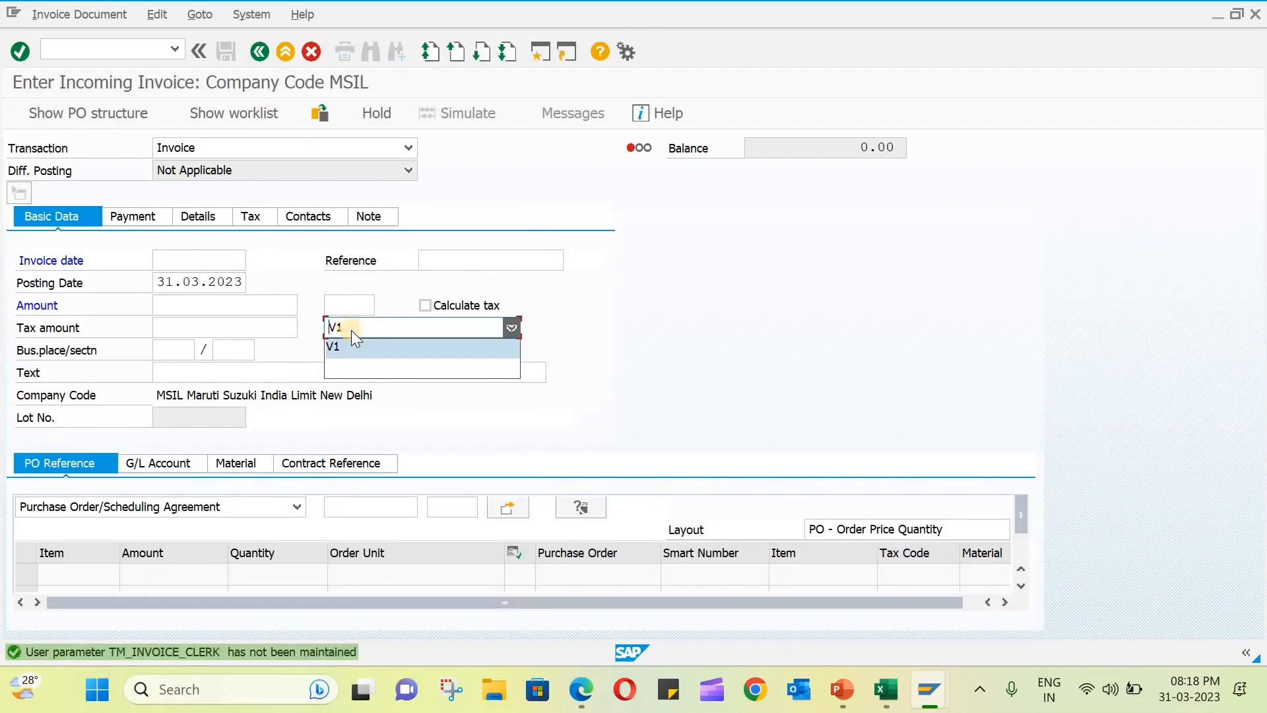
pyautogui.click(444, 341)
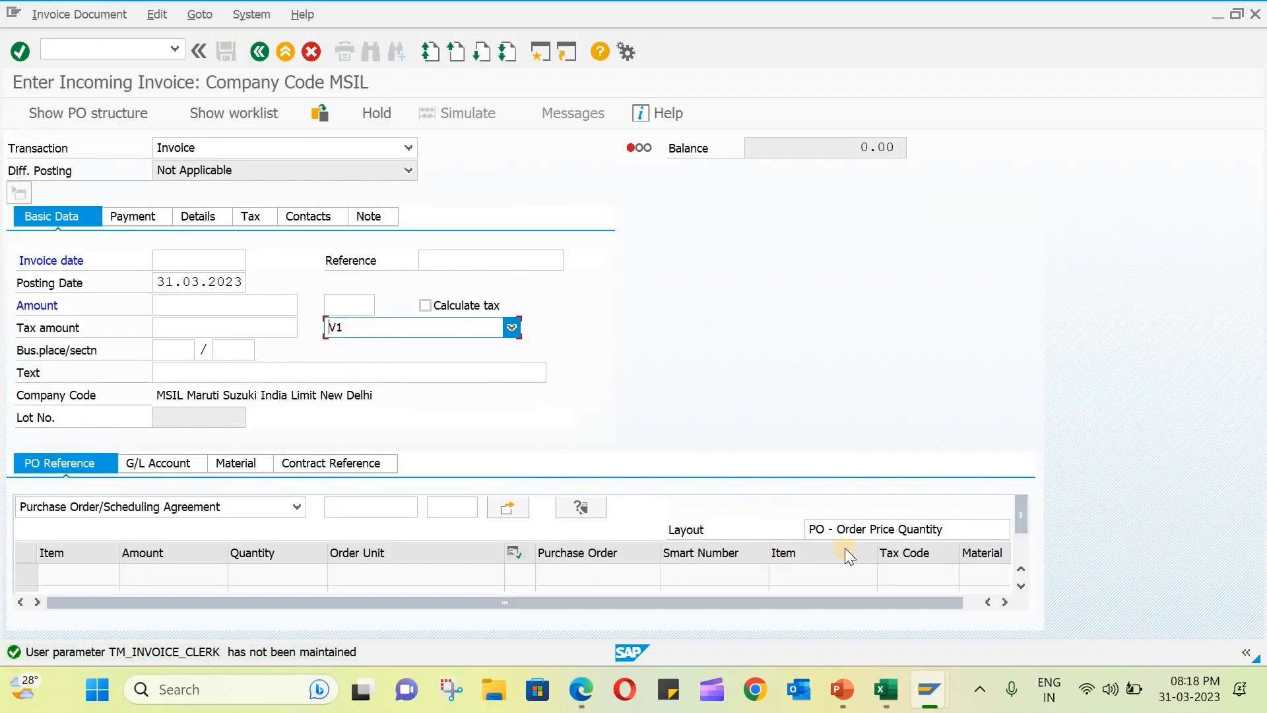
pyautogui.click(403, 326)
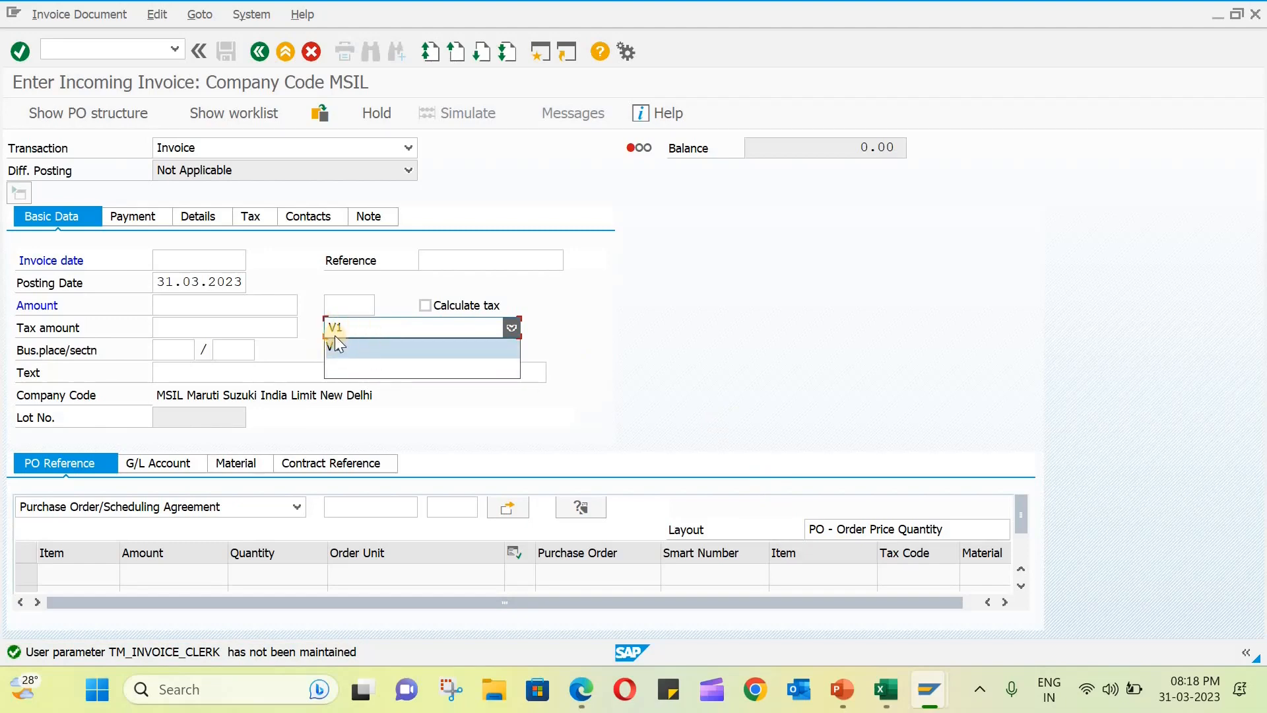
# - Exit the incoming invoice entry without posting and return to SAP Easy Access
pyautogui.click(309, 53)
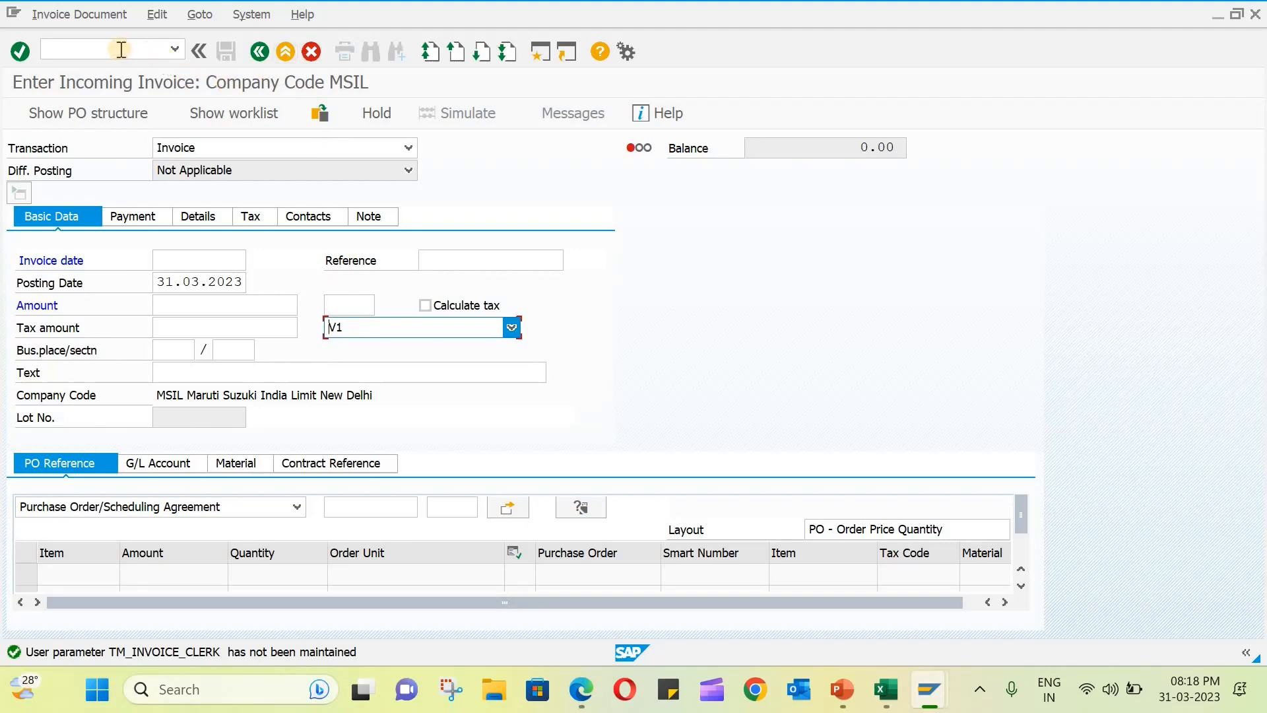
pyautogui.click(310, 51)
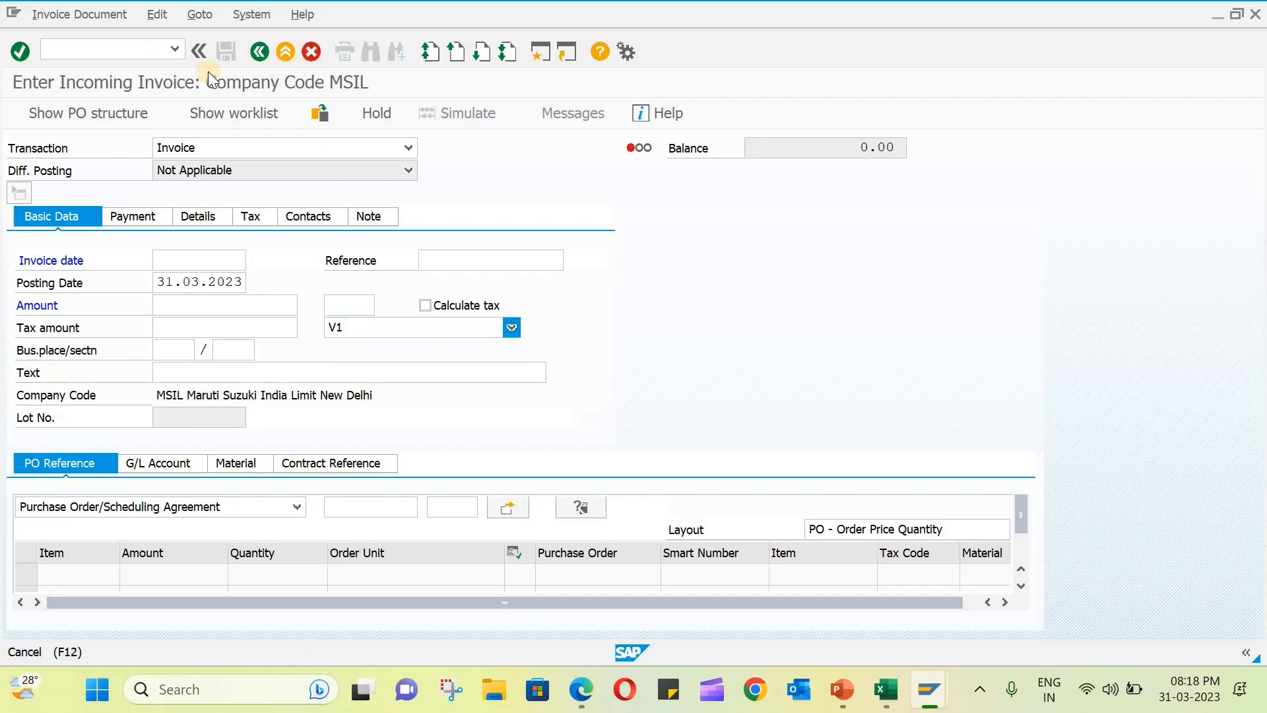
pyautogui.click(91, 49)
pyautogui.write('/n')
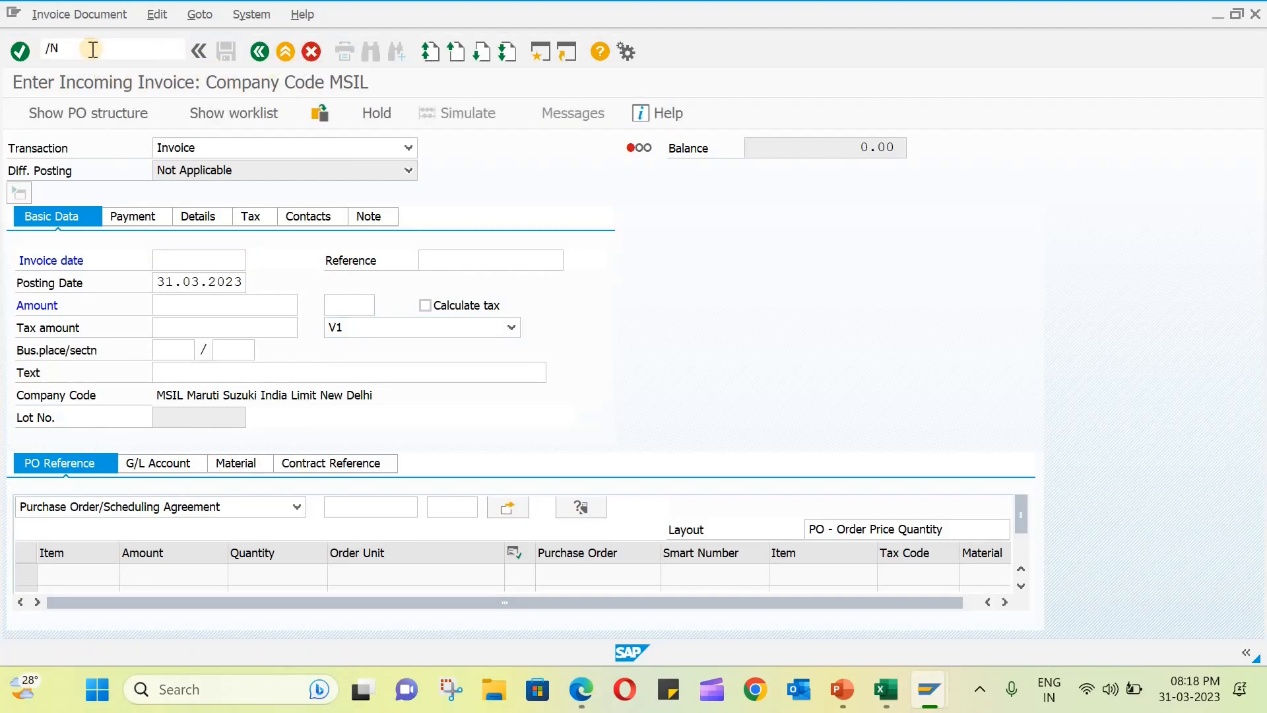
pyautogui.press('Return')
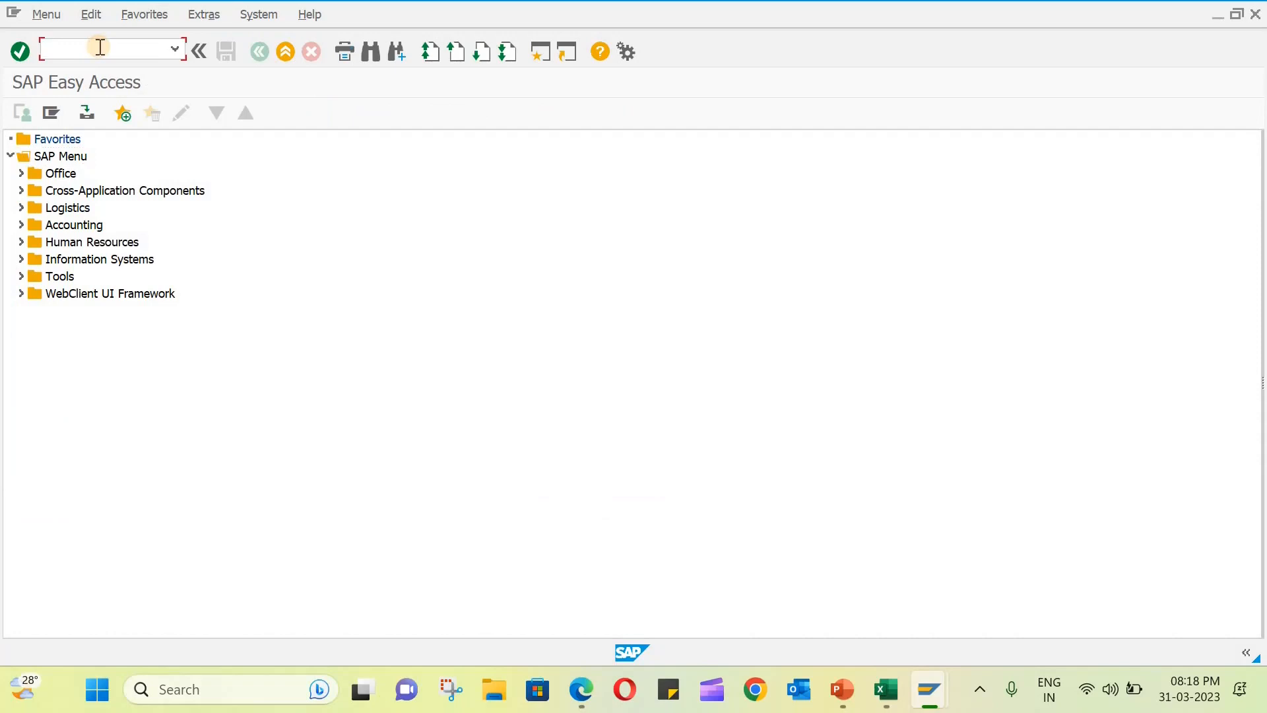
# - Open tax code maintenance with transaction FTXP for country IN
pyautogui.write('ftxp')
pyautogui.press('Return')
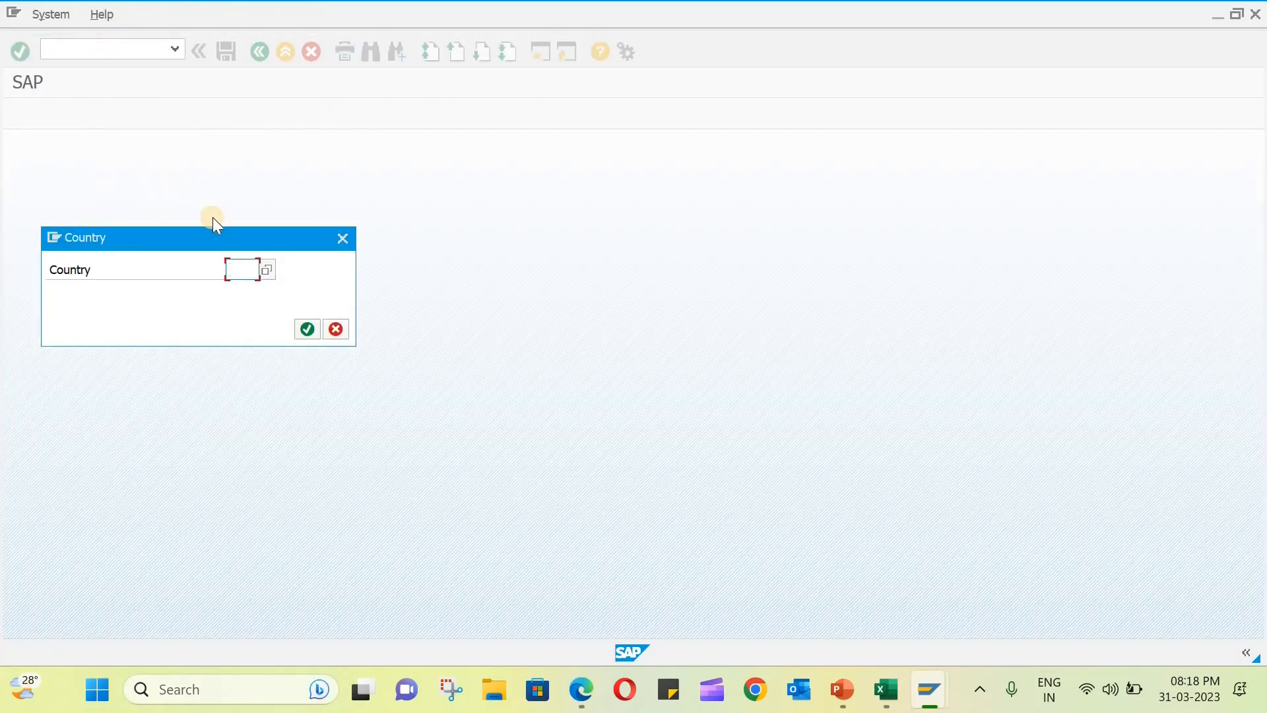
pyautogui.write('IN')
pyautogui.press('Return')
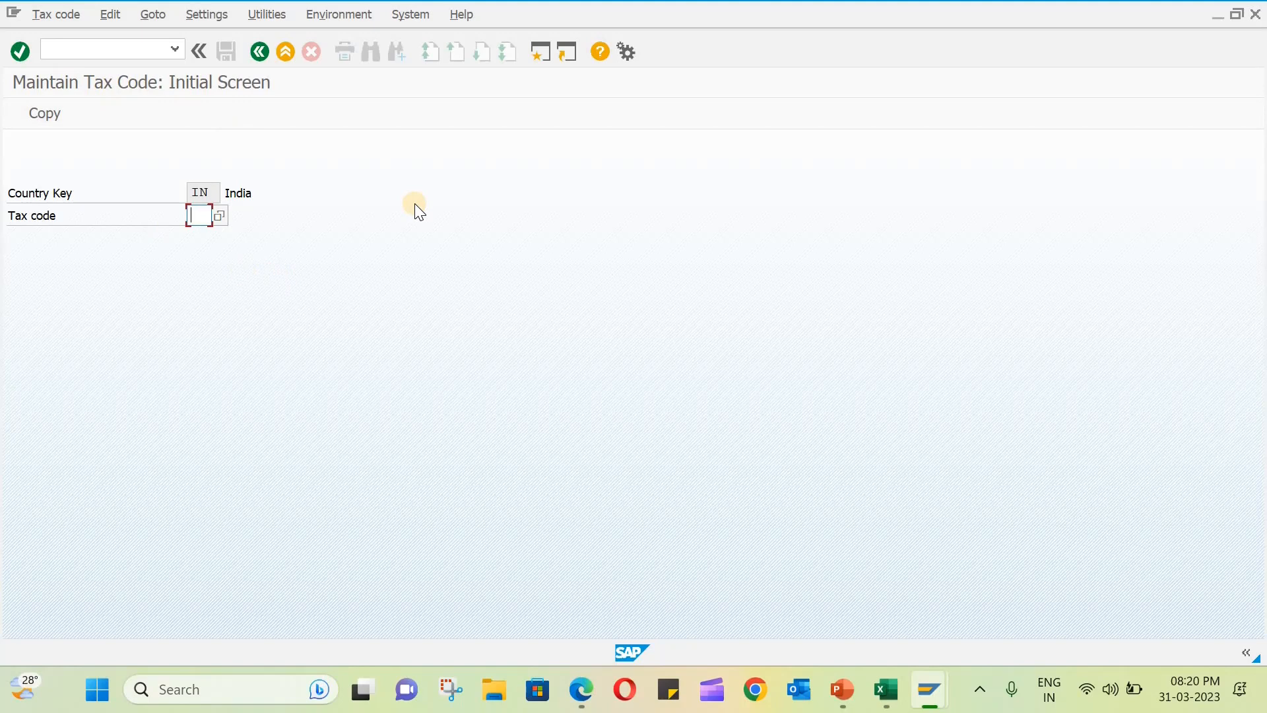
# - Define new tax code T0 with the description "0% Input Tax" and tax type V (input tax)
pyautogui.write('T0')
pyautogui.press('Return')
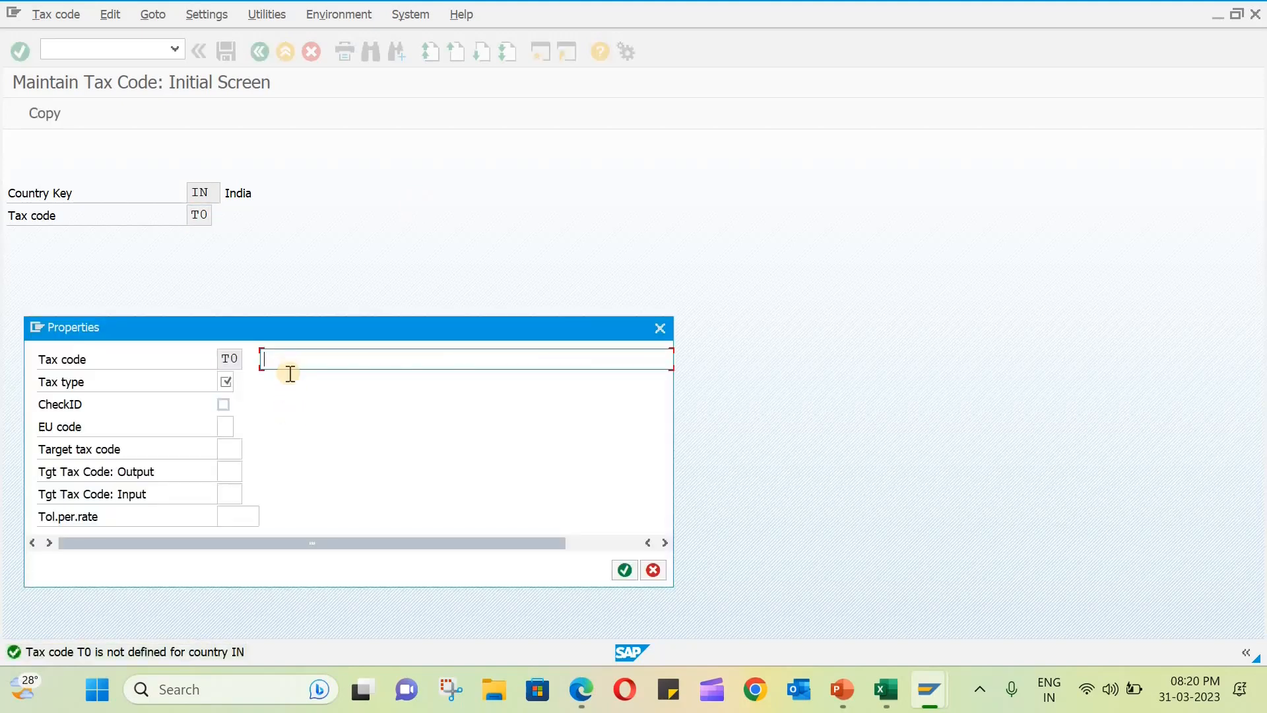
pyautogui.click(289, 367)
pyautogui.write('0')
pyautogui.write('Input Tax')
pyautogui.click(240, 383)
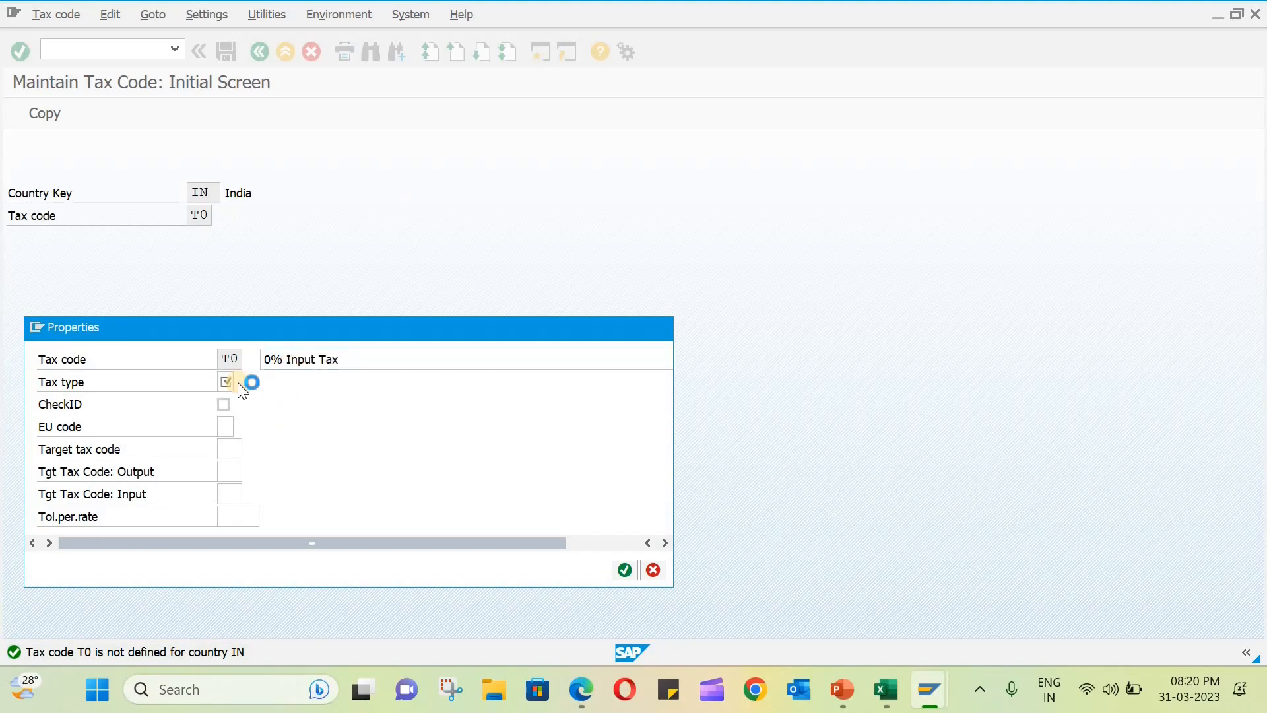
pyautogui.doubleClick(125, 193)
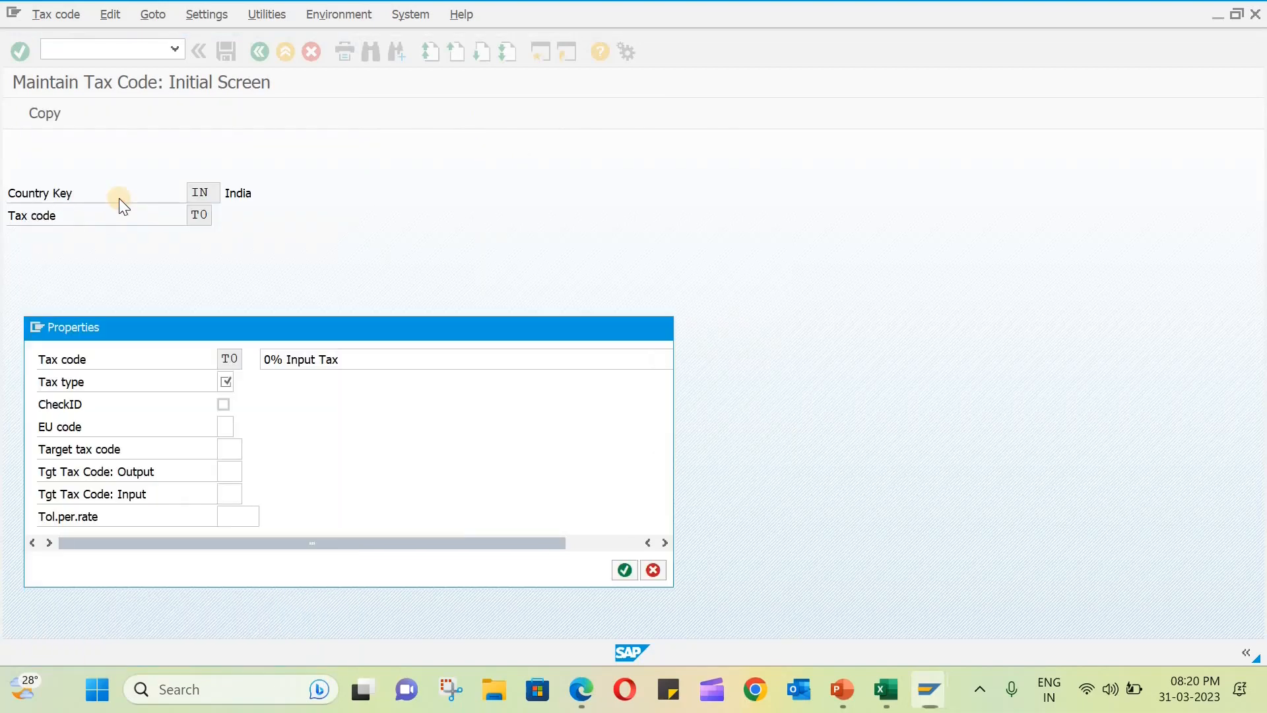
pyautogui.press('Return')
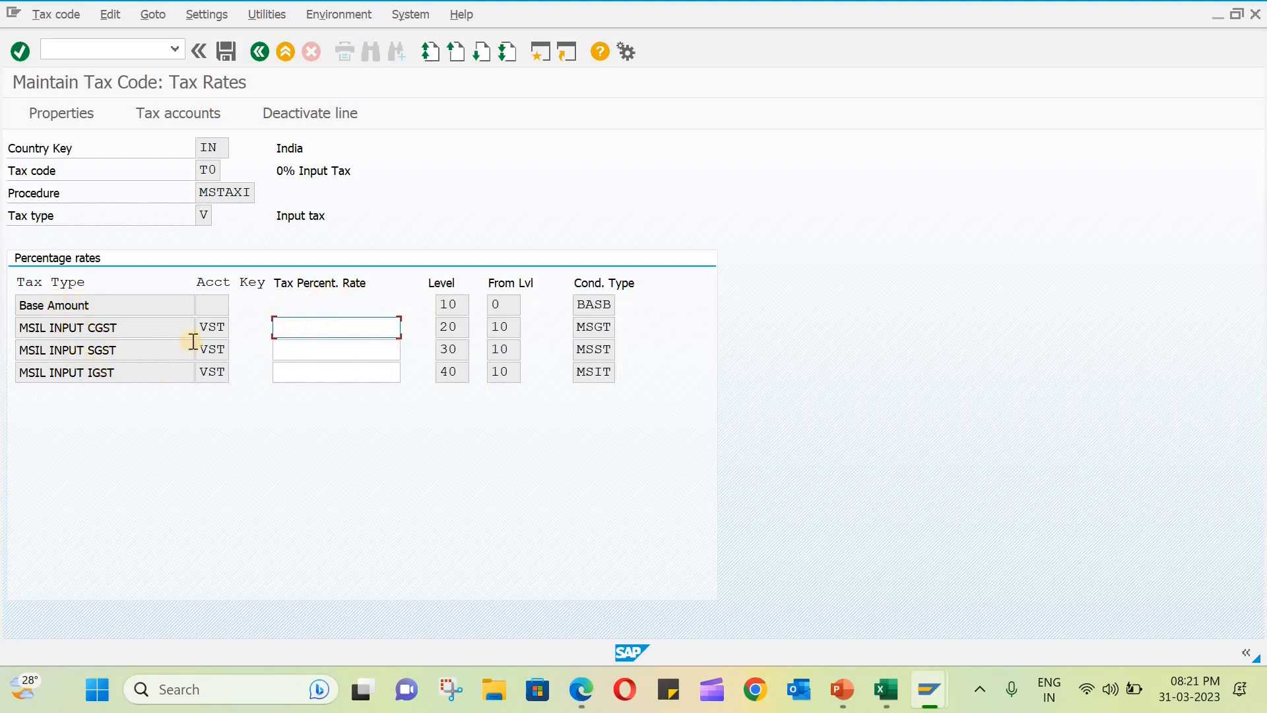
# - Set the MSIL input CGST, SGST and IGST rates of tax code T0 to 0 and save it
pyautogui.click(337, 325)
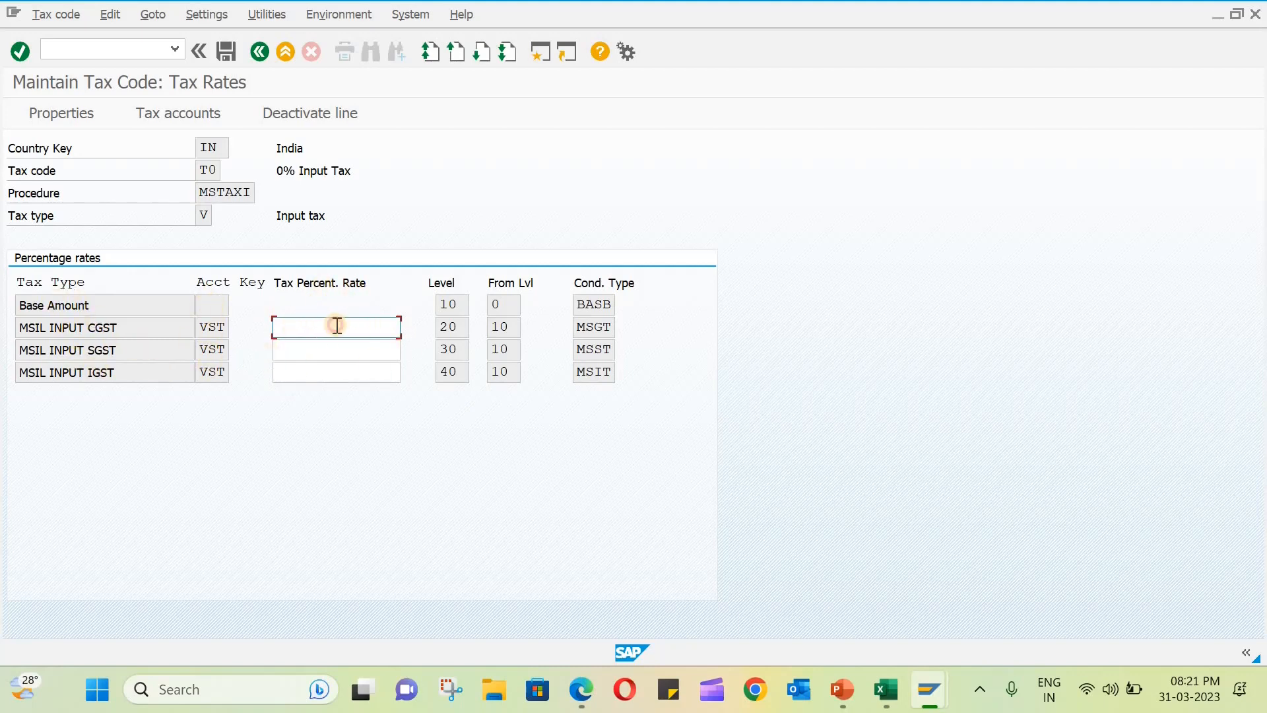
pyautogui.write('0')
pyautogui.press('Tab')
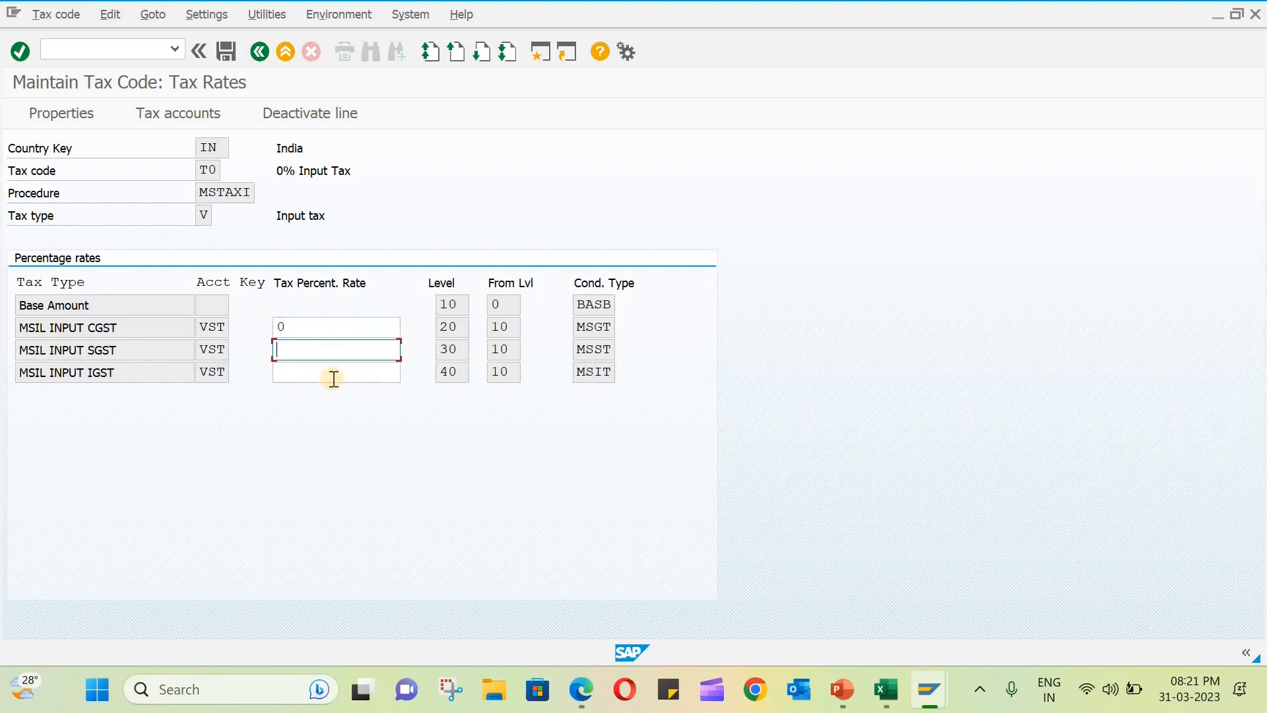
pyautogui.write('0')
pyautogui.press('Tab')
pyautogui.write('0')
pyautogui.press('Return')
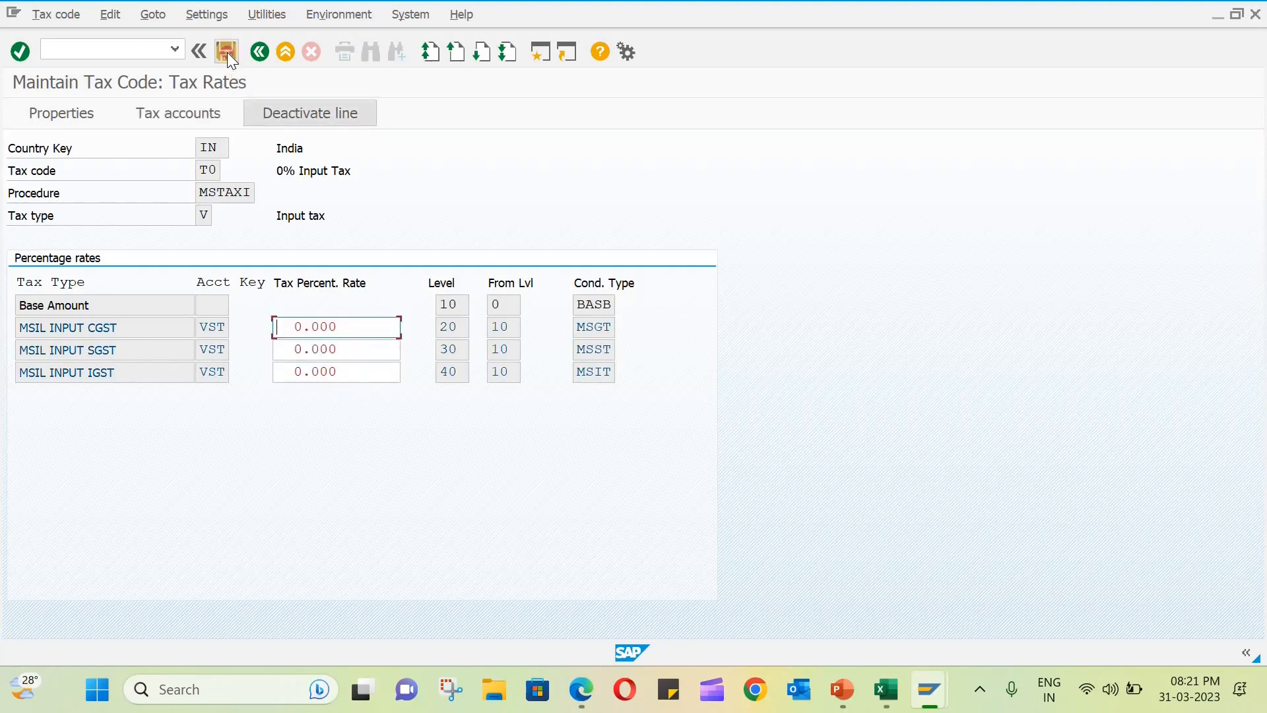
pyautogui.click(226, 51)
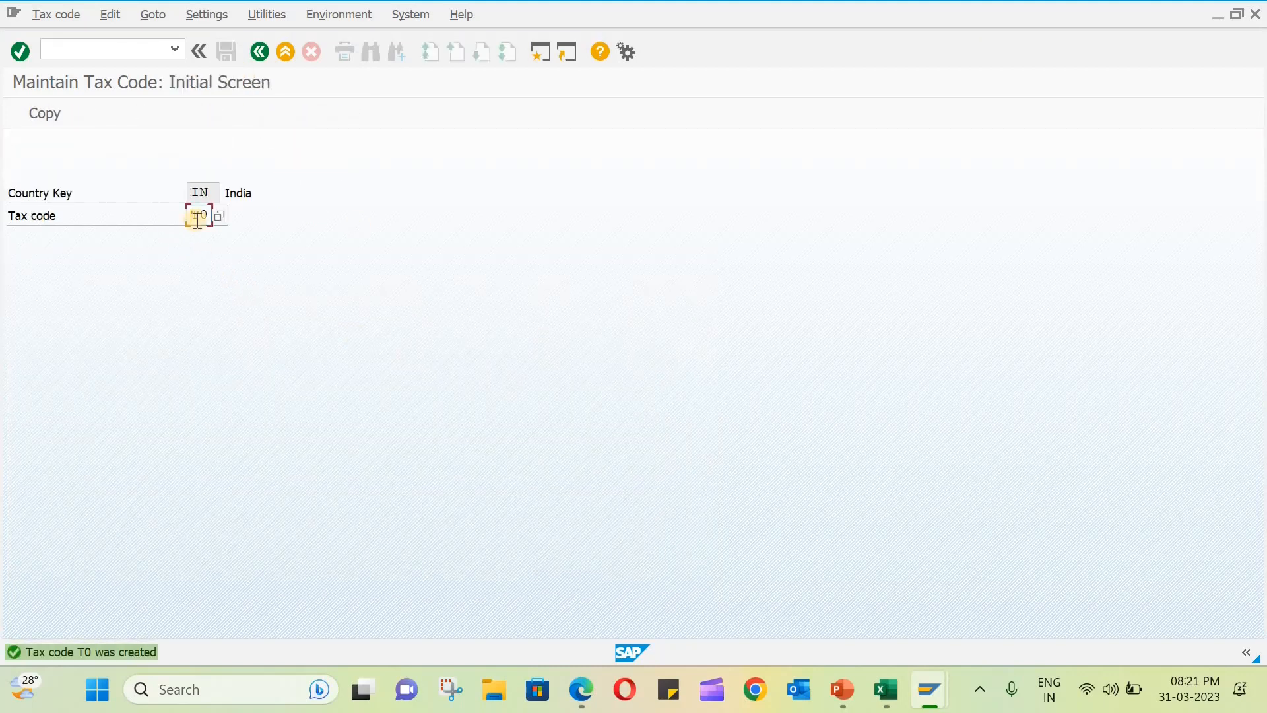
# - Define new tax code T1 with the description "5 % tax" and tax type V (input tax)
pyautogui.moveTo(200, 215); pyautogui.dragTo(223, 220)
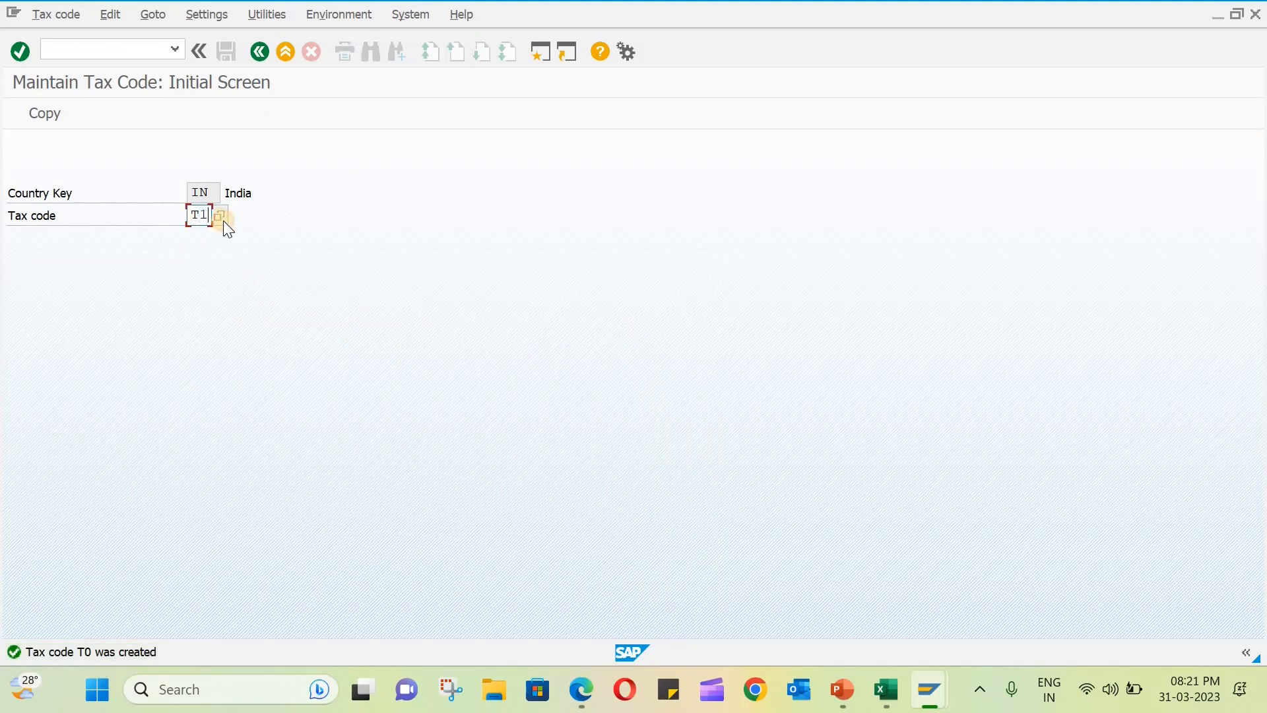
pyautogui.write('1')
pyautogui.press('Return')
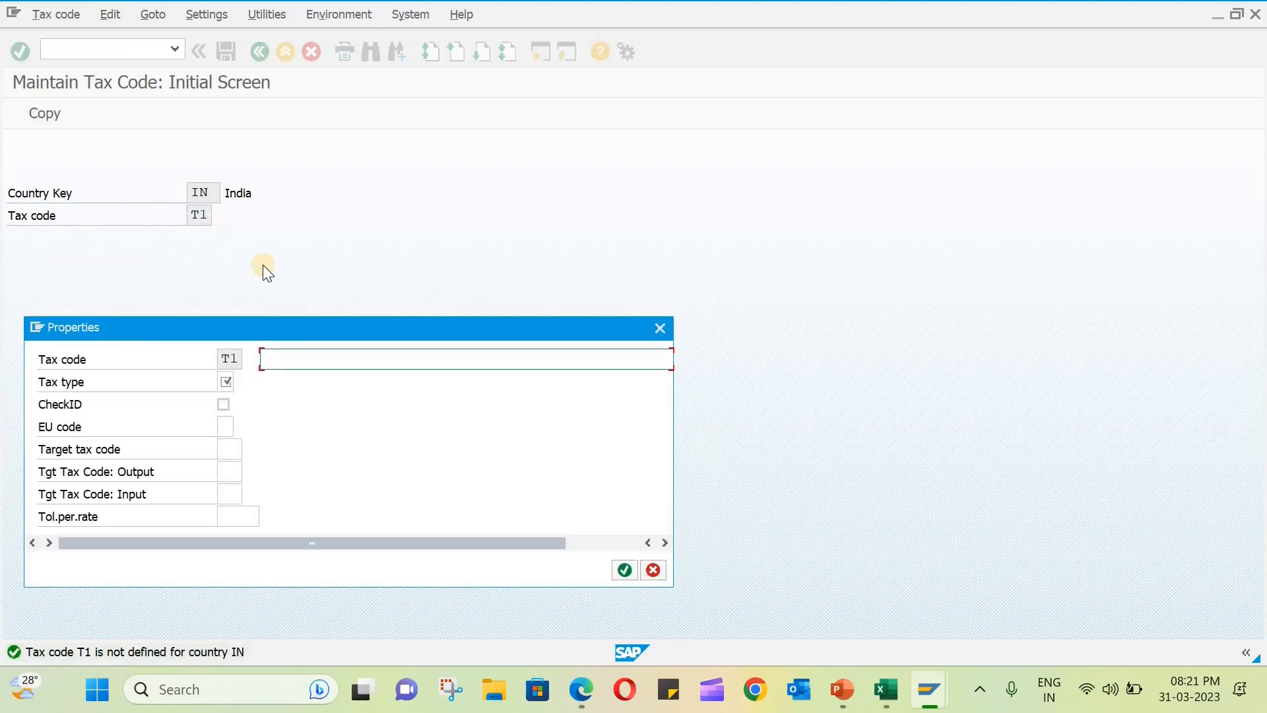
pyautogui.write('5 % tax')
pyautogui.click(239, 383)
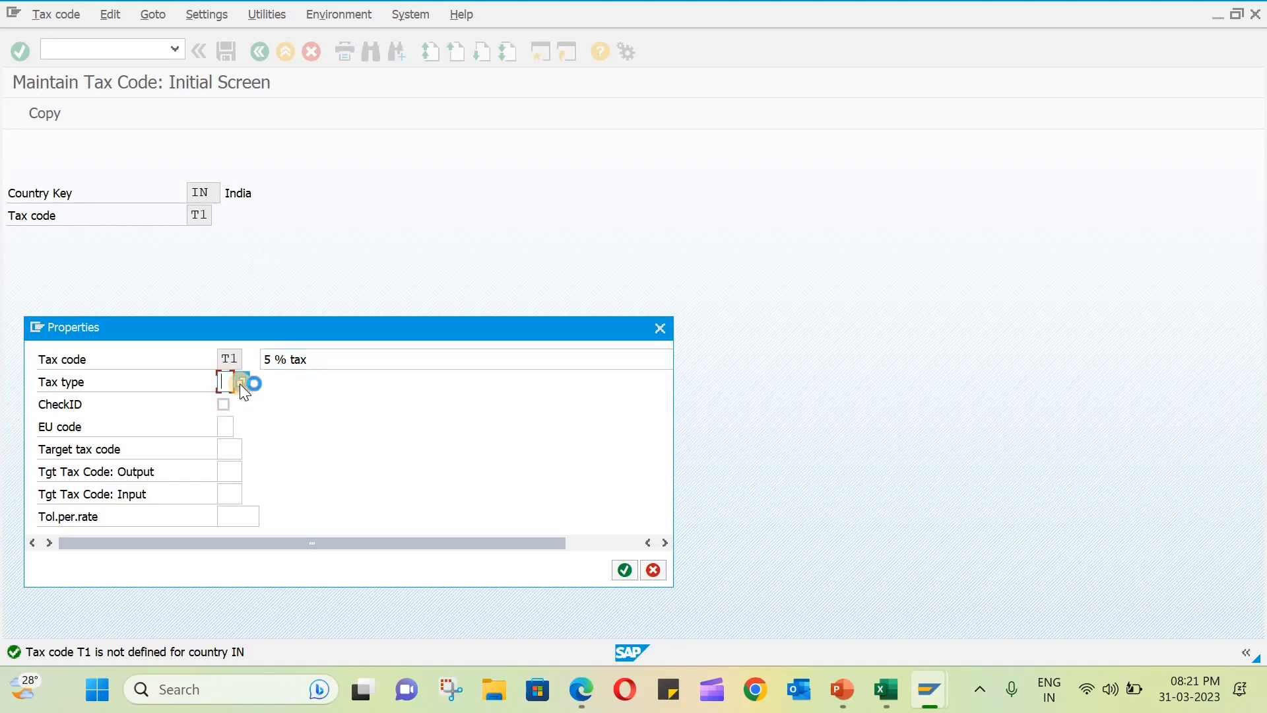
pyautogui.click(113, 203)
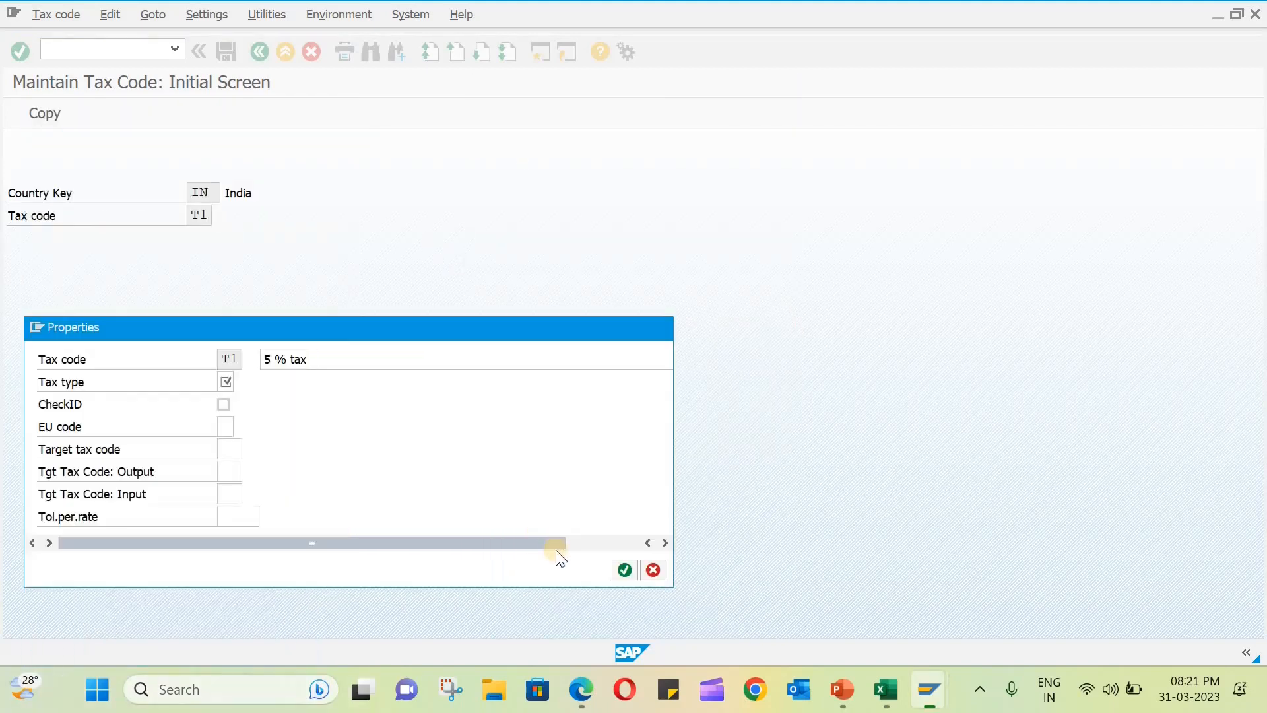
pyautogui.click(624, 569)
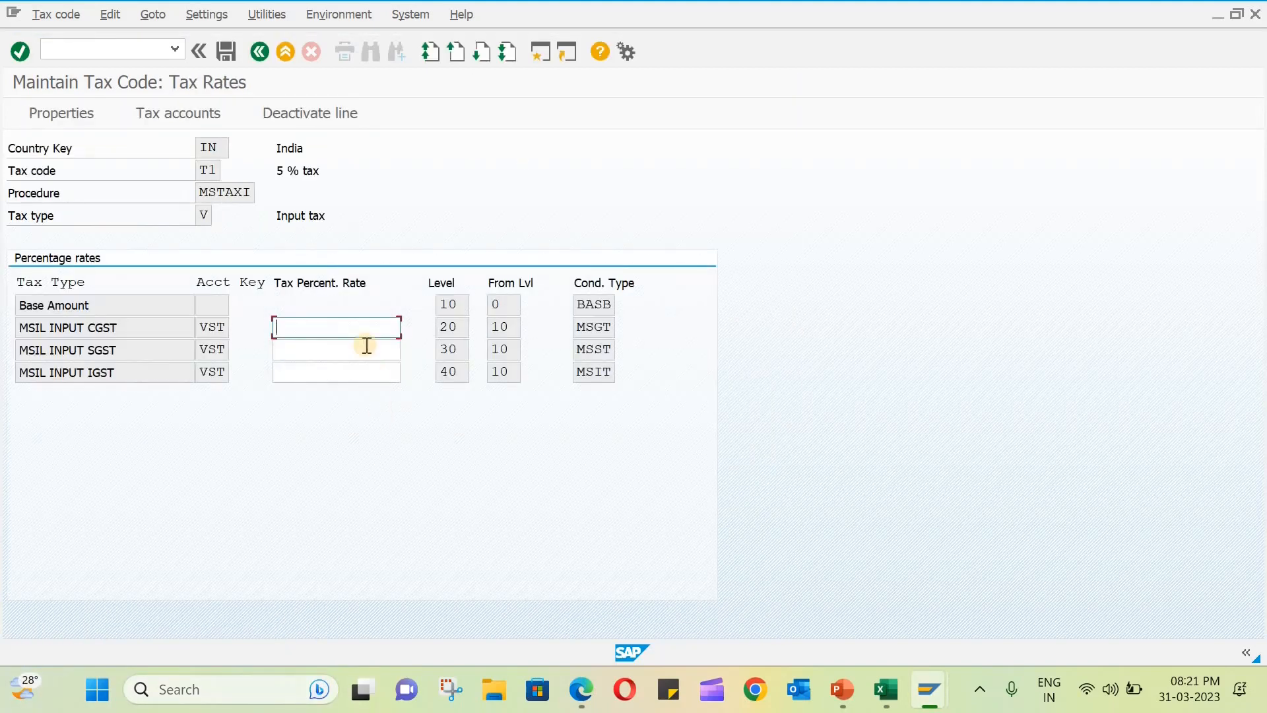
# - Set tax code T1's input rates to CGST 2, SGST 2 and IGST 1, save it and leave tax code maintenance
pyautogui.write('2')
pyautogui.click(340, 349)
pyautogui.write('2')
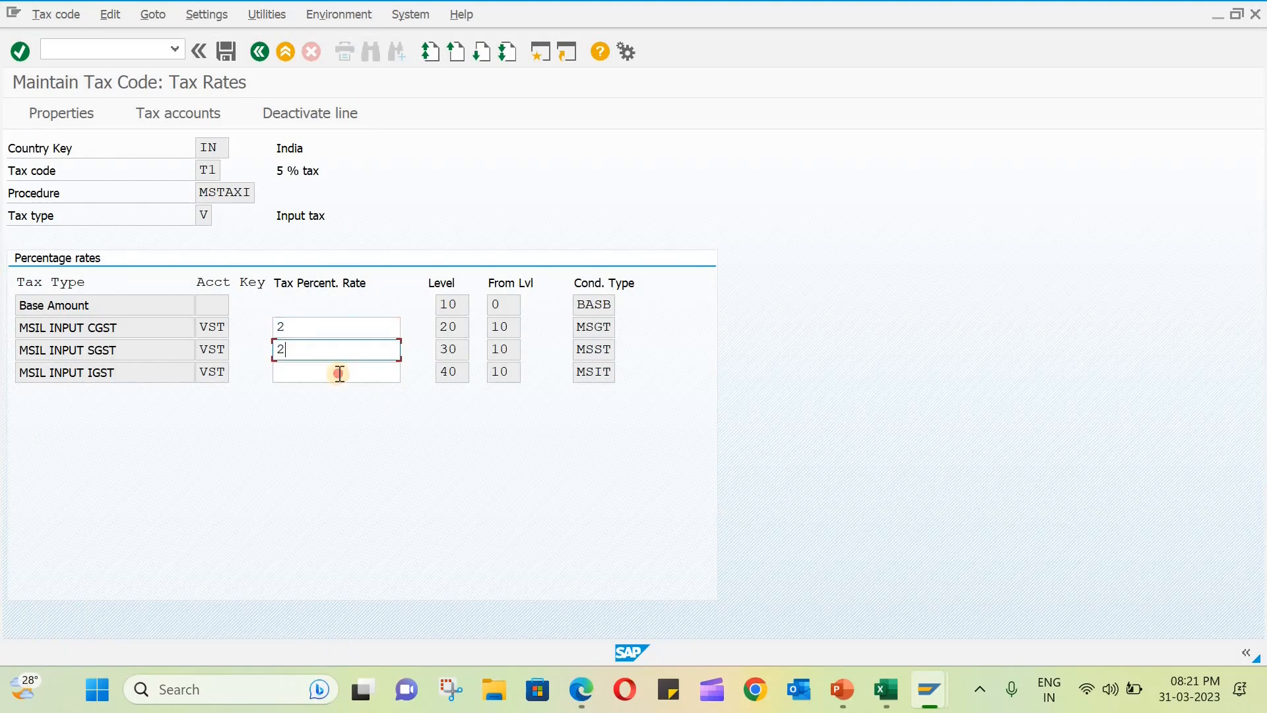
pyautogui.click(340, 373)
pyautogui.write('1')
pyautogui.press('Return')
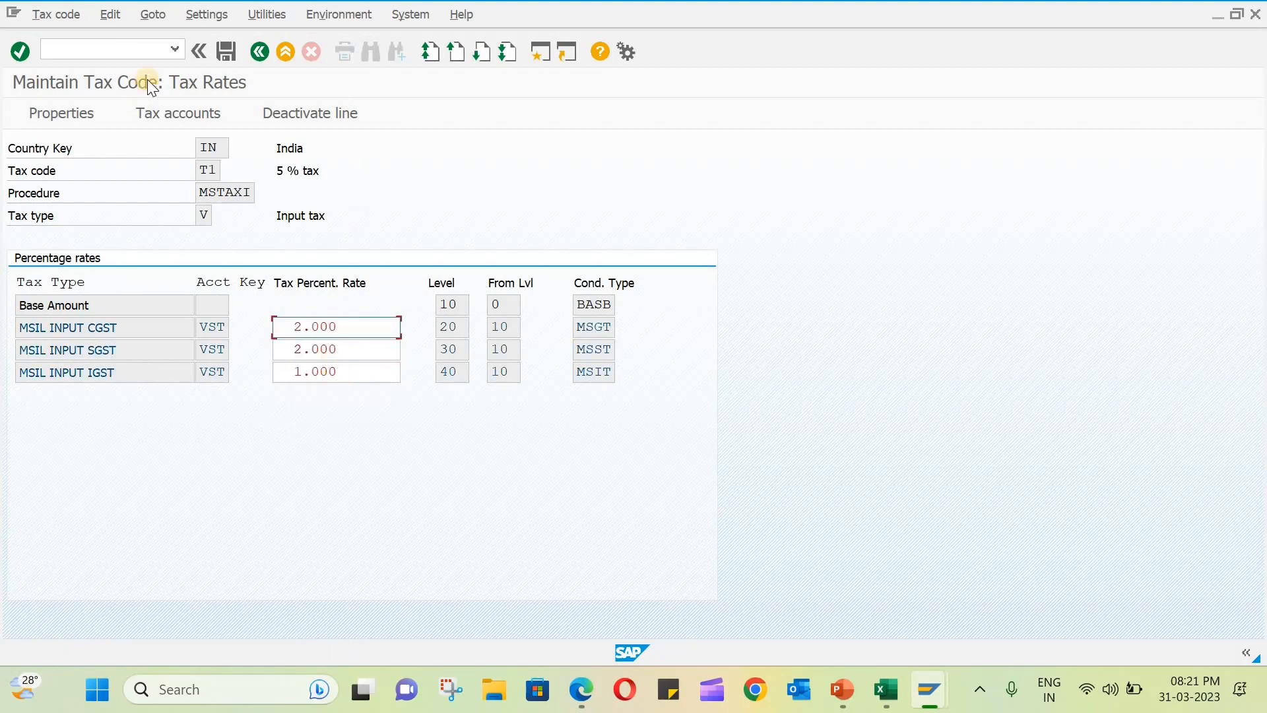
pyautogui.click(221, 58)
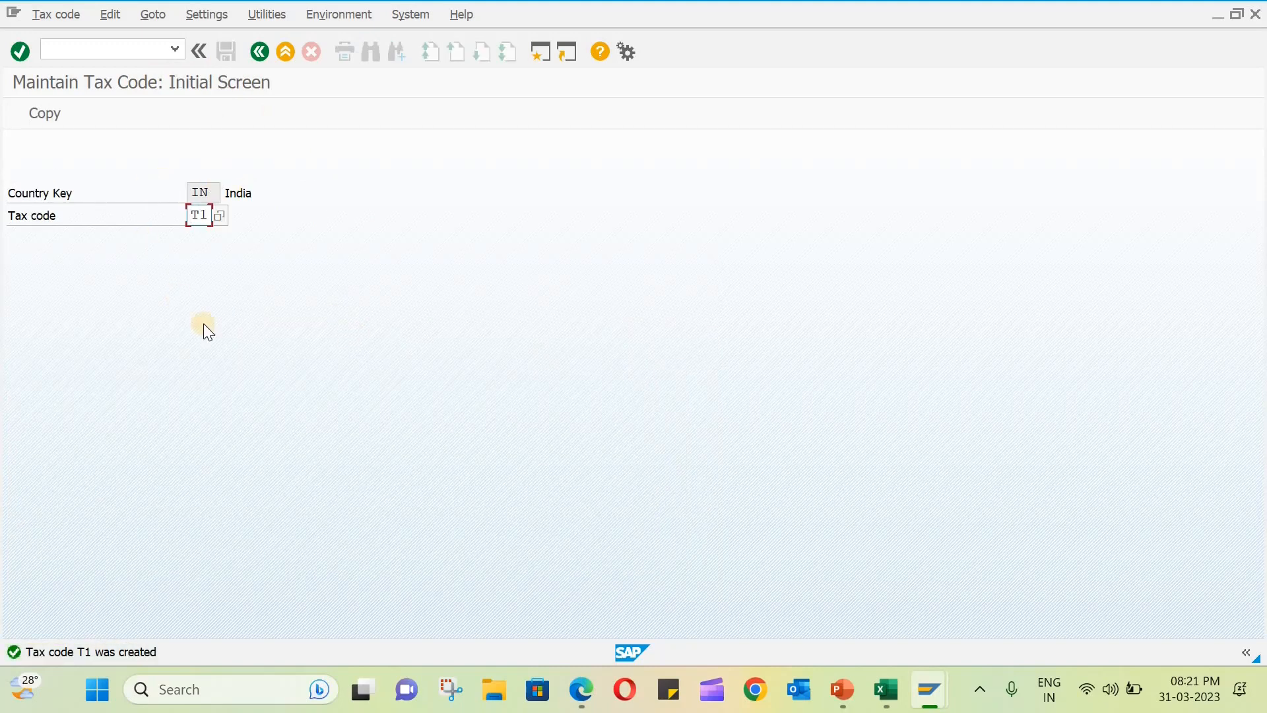
pyautogui.click(260, 66)
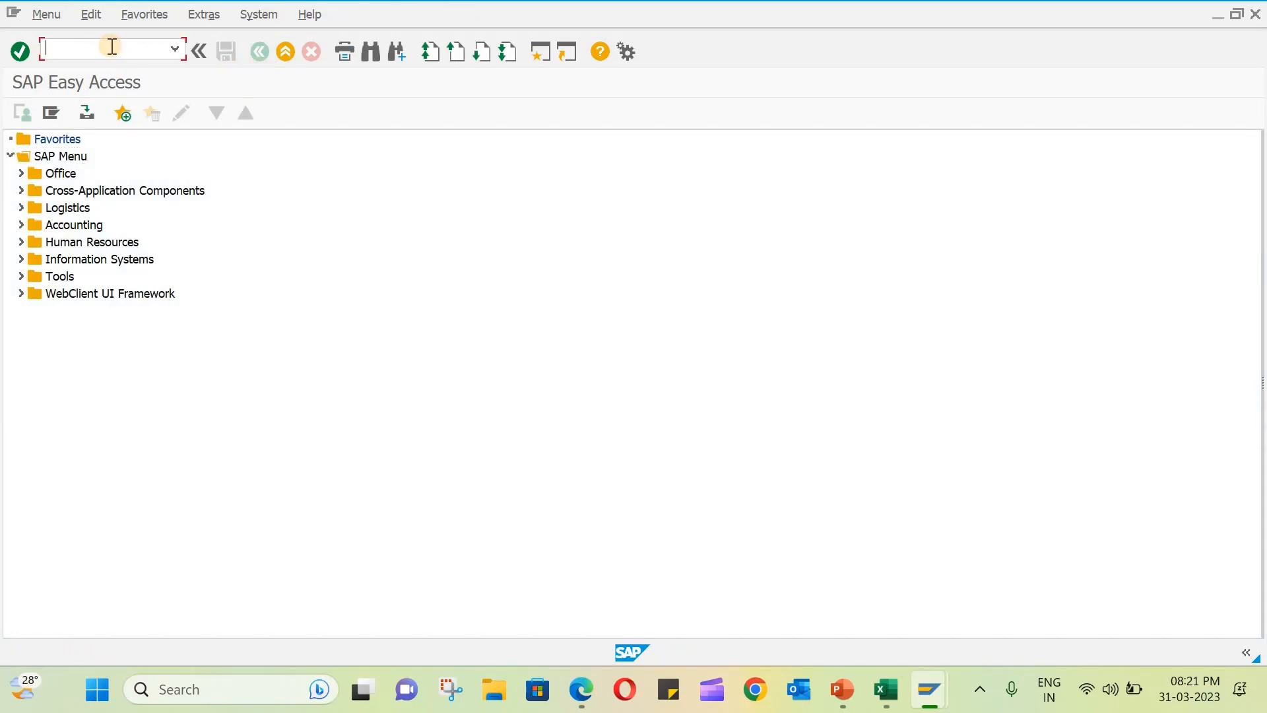
# - Open the automatic posting procedures for taxes with transaction OB40 and open the Input tax entry VST
pyautogui.write('ob40')
pyautogui.press('Return')
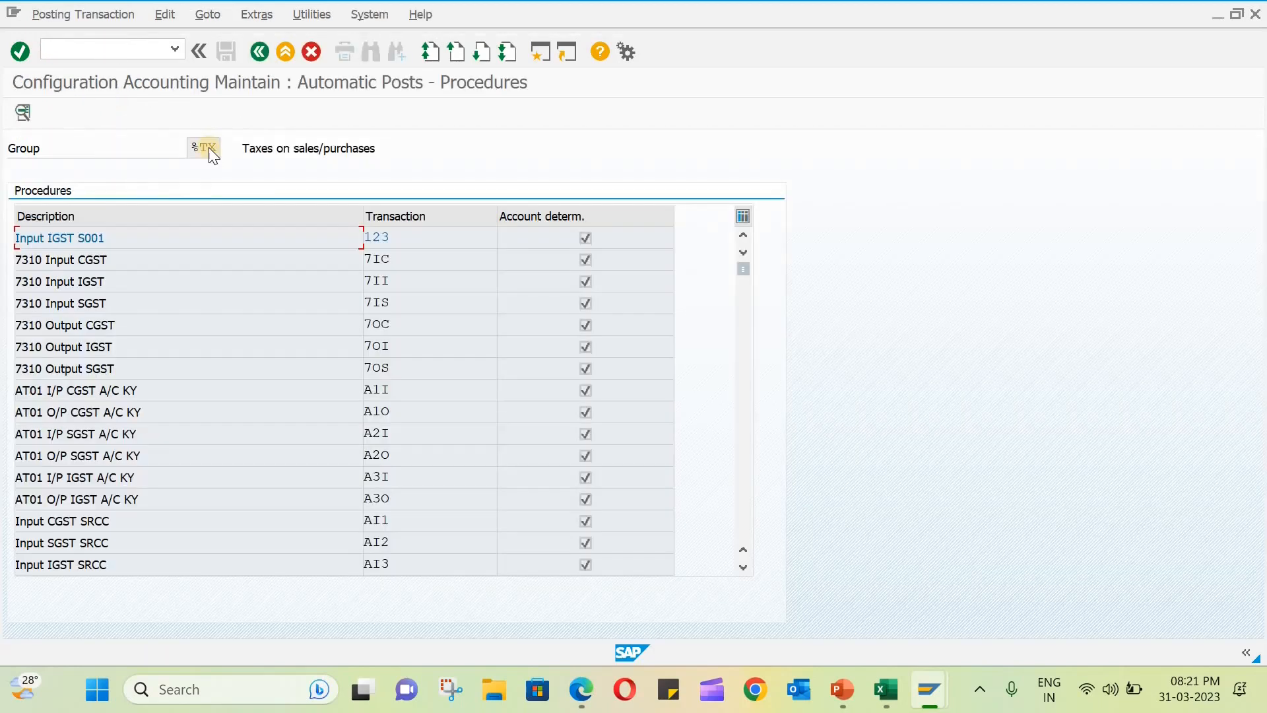
pyautogui.scroll(-2, 471, 470)
pyautogui.scroll(-9, 476, 473)
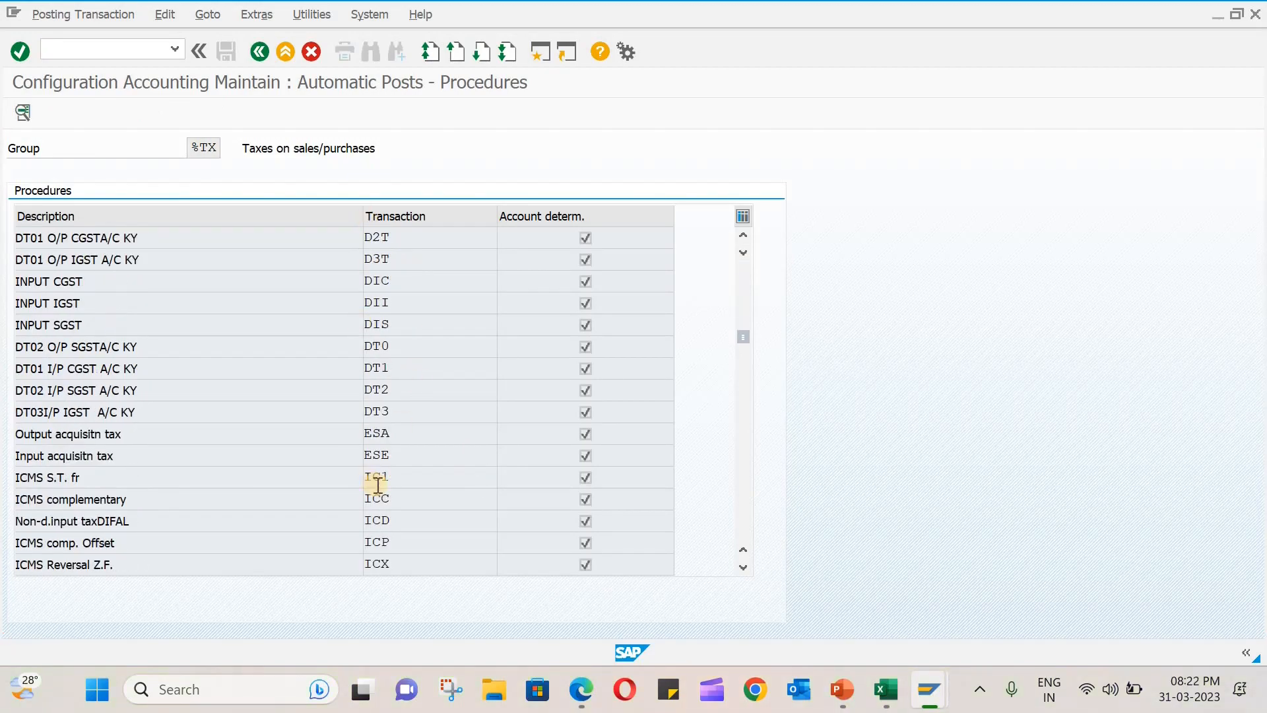
pyautogui.scroll(-5, 385, 489)
pyautogui.scroll(-17, 386, 489)
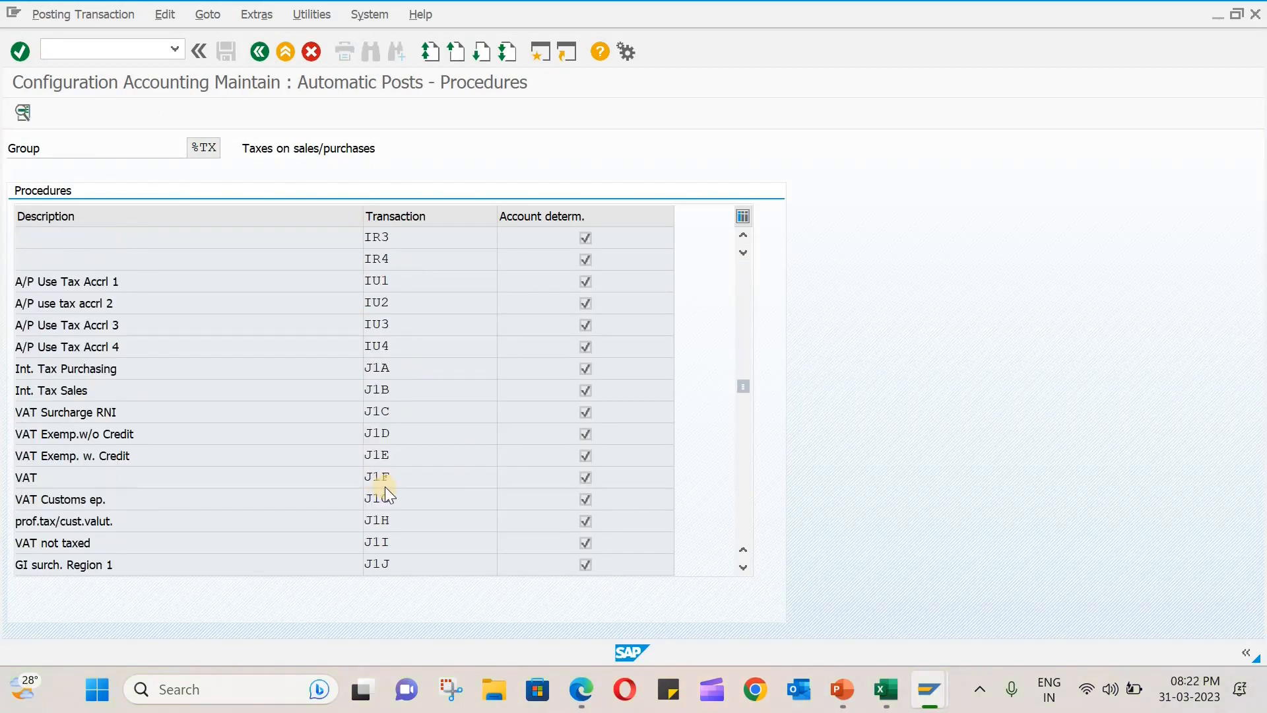
pyautogui.scroll(-2, 409, 493)
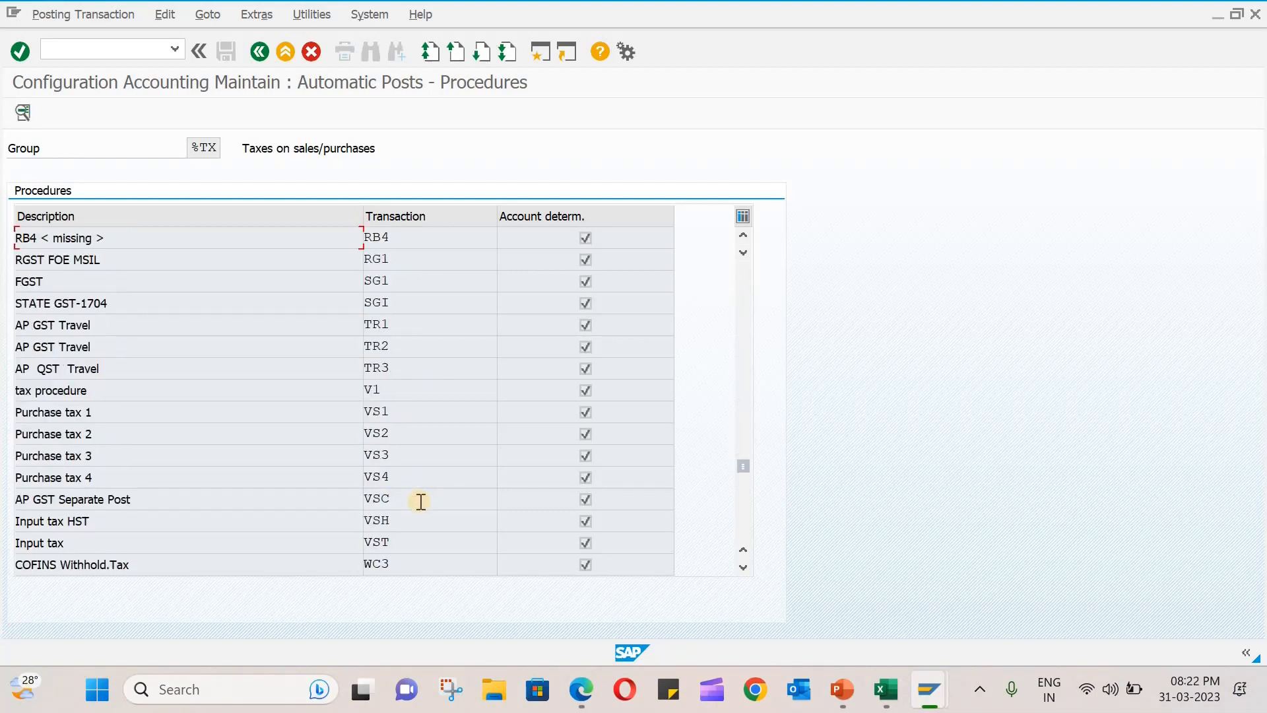
pyautogui.click(385, 538)
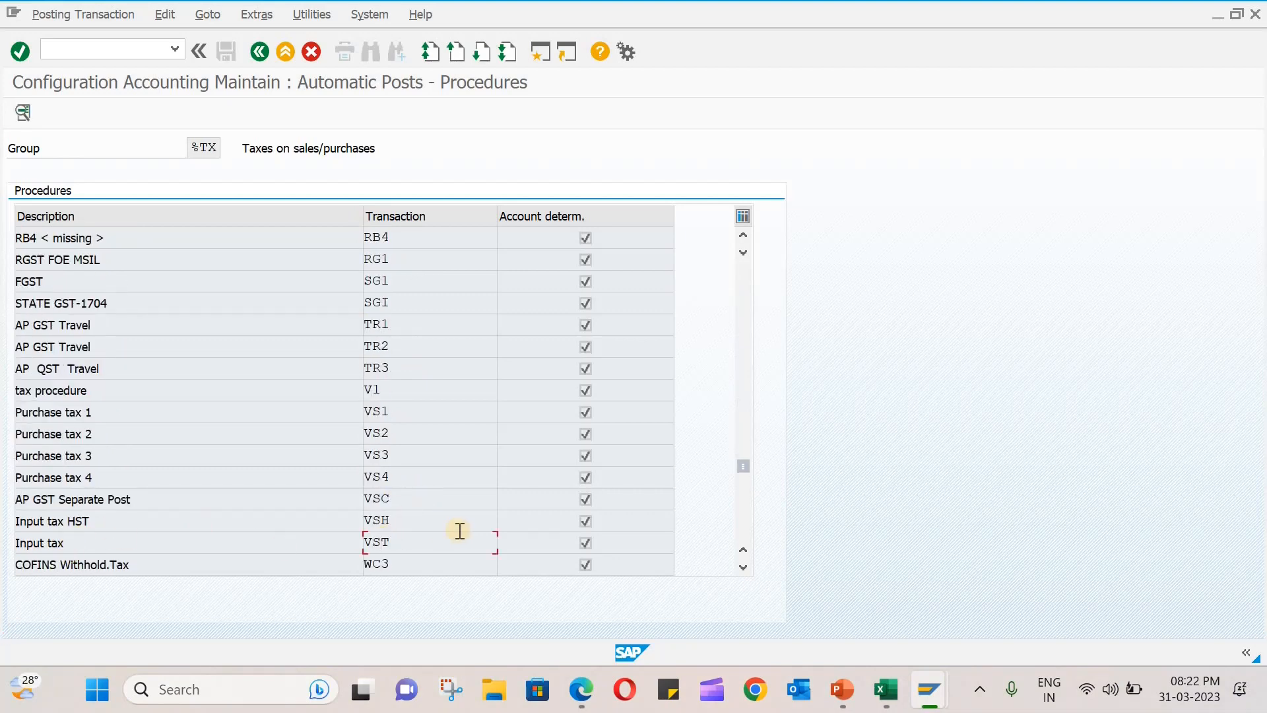
pyautogui.doubleClick(386, 542)
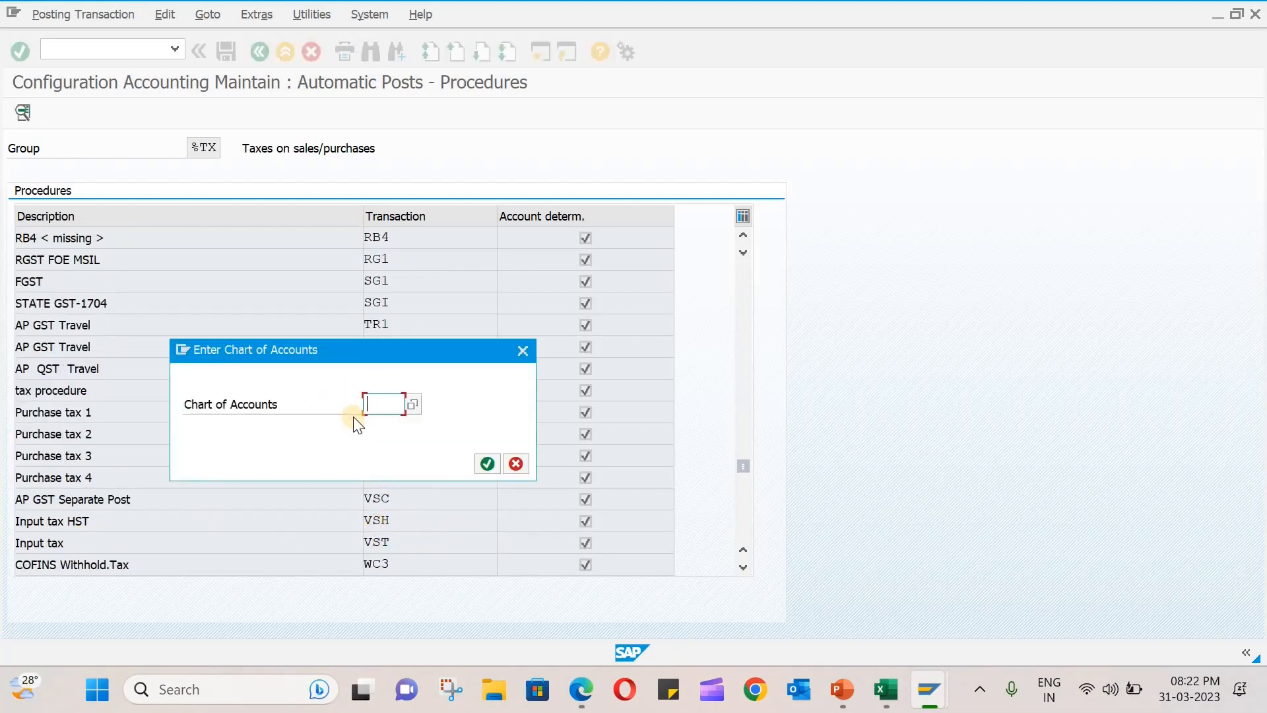
# - Check the account assigned to VST in chart of accounts INT and exit without changing it
pyautogui.write('INT')
pyautogui.press('Return')
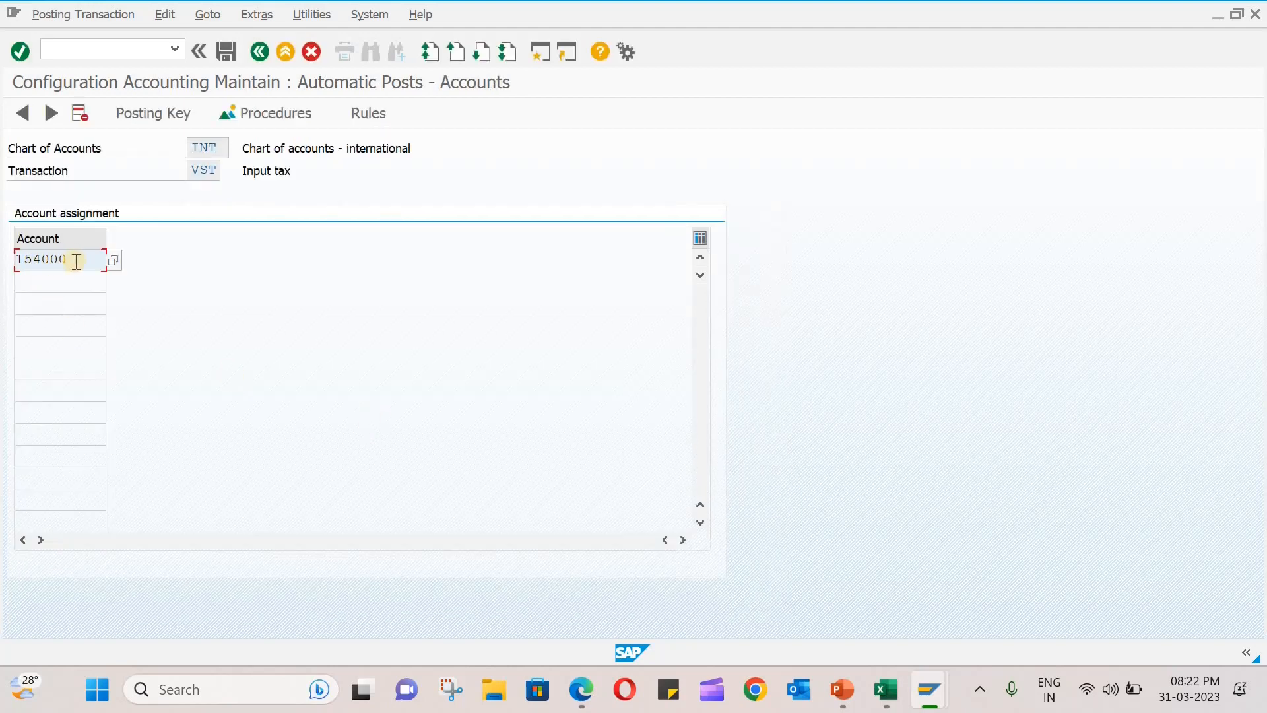
pyautogui.moveTo(13, 259); pyautogui.dragTo(87, 259)
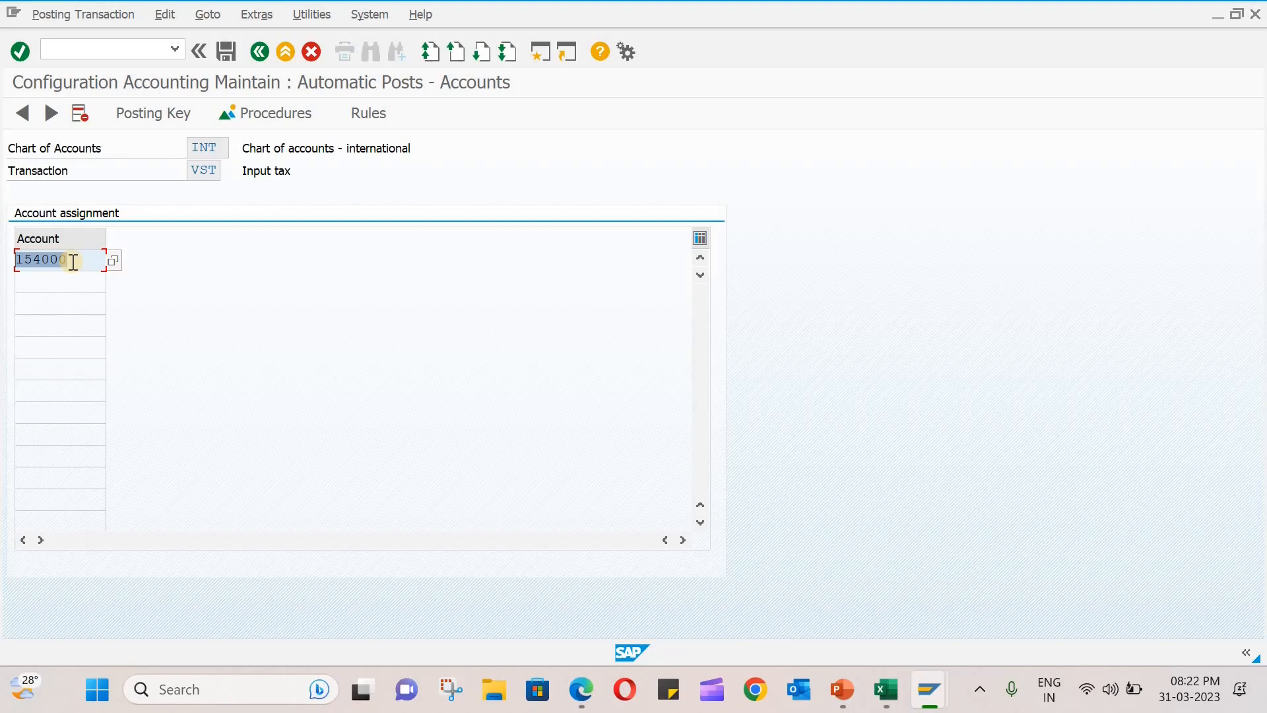
pyautogui.click(309, 52)
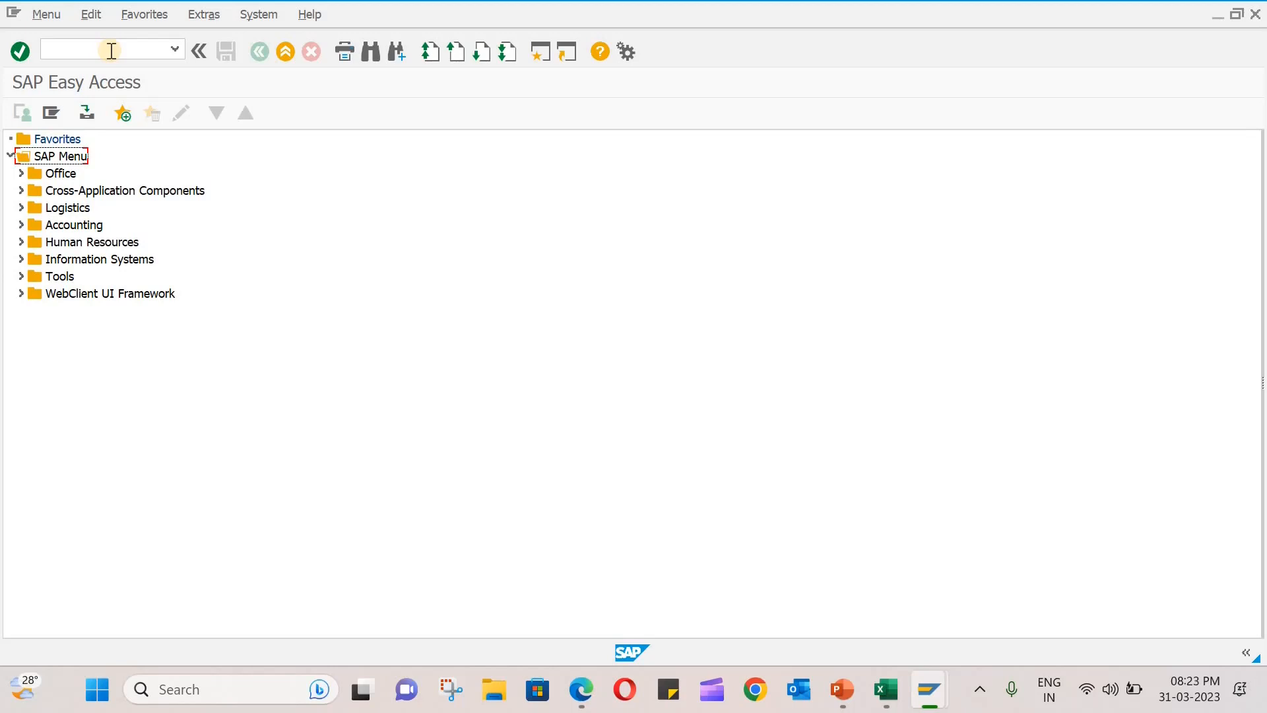
# - Open incoming invoice entry with transaction MIRO, check the available tax codes and pick T0 (0% Input Tax)
pyautogui.click(111, 51)
pyautogui.write('/nmiro')
pyautogui.press('Return')
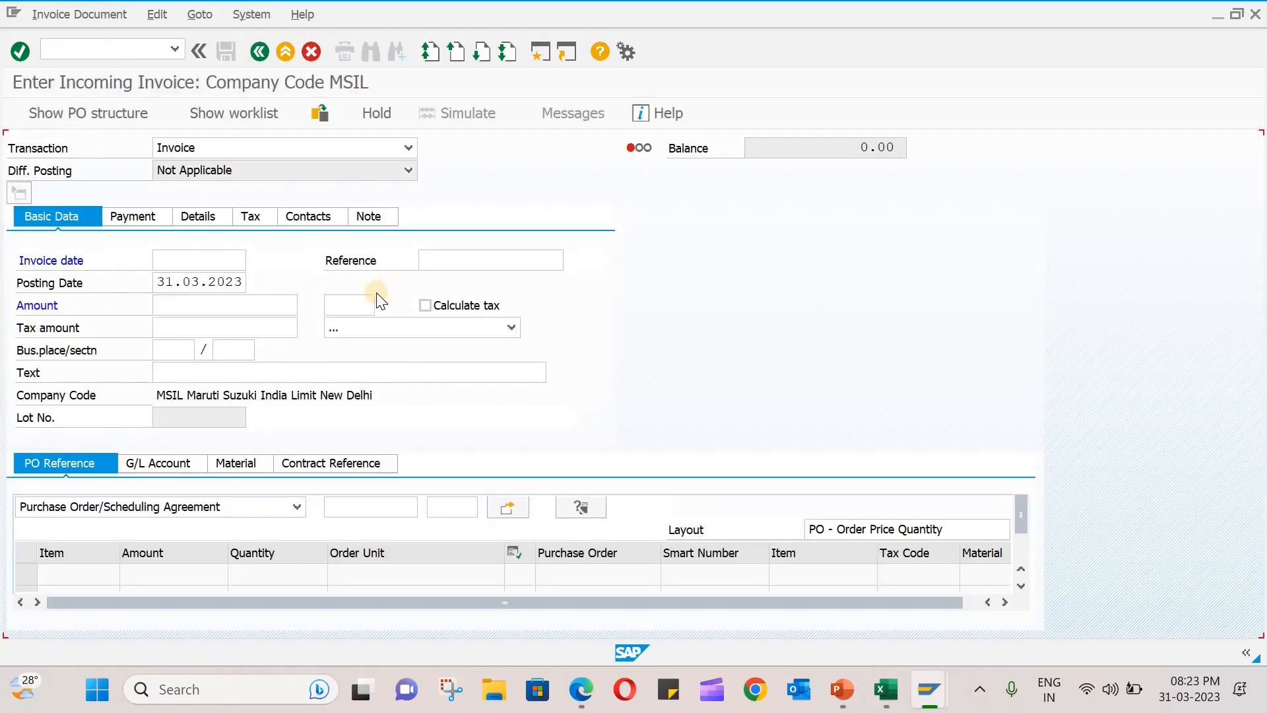
pyautogui.click(512, 327)
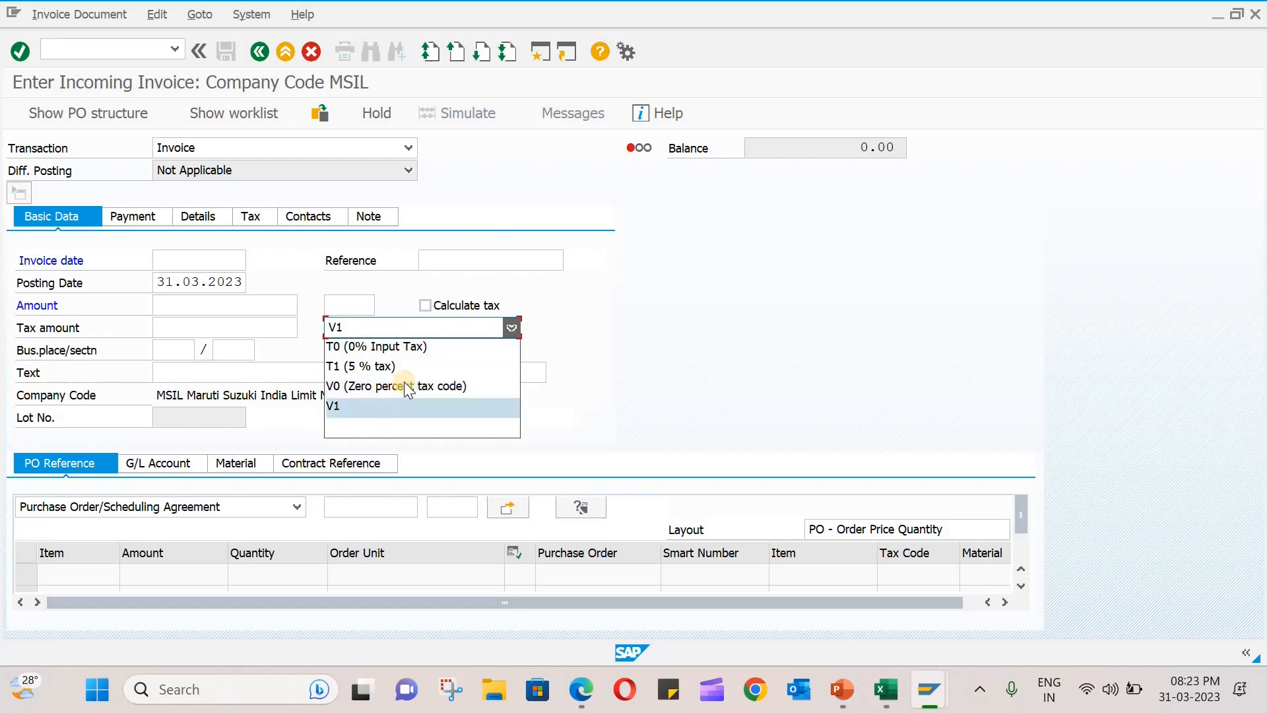
pyautogui.click(407, 346)
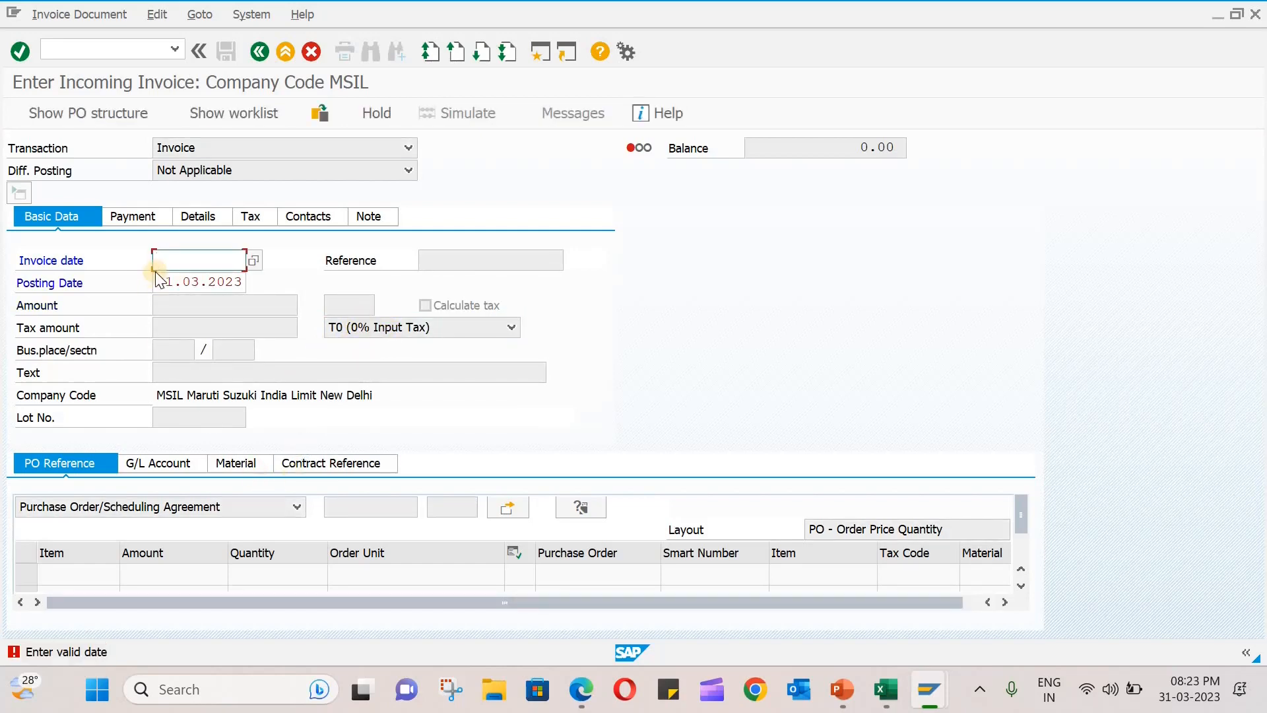
# - Leave the invoice and start a new standard purchase order for vendor VEN-101
pyautogui.click(88, 49)
pyautogui.write('/n')
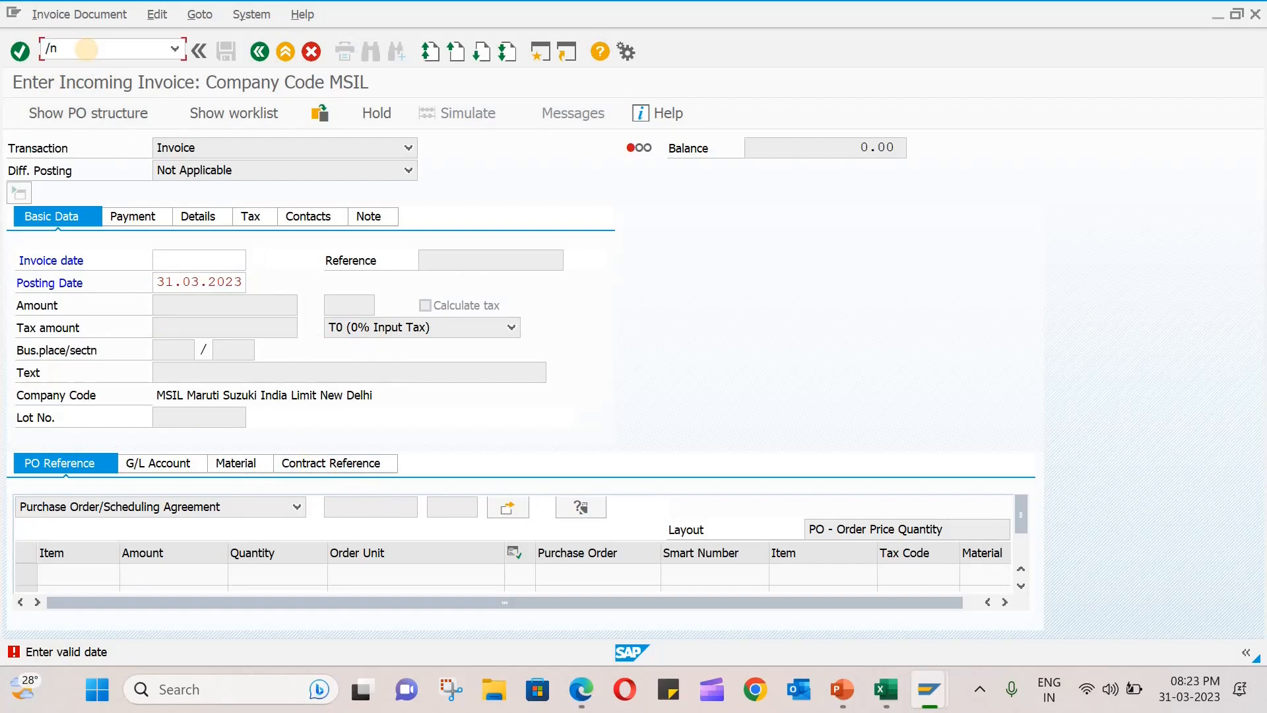
pyautogui.write('miro')
pyautogui.press('Return')
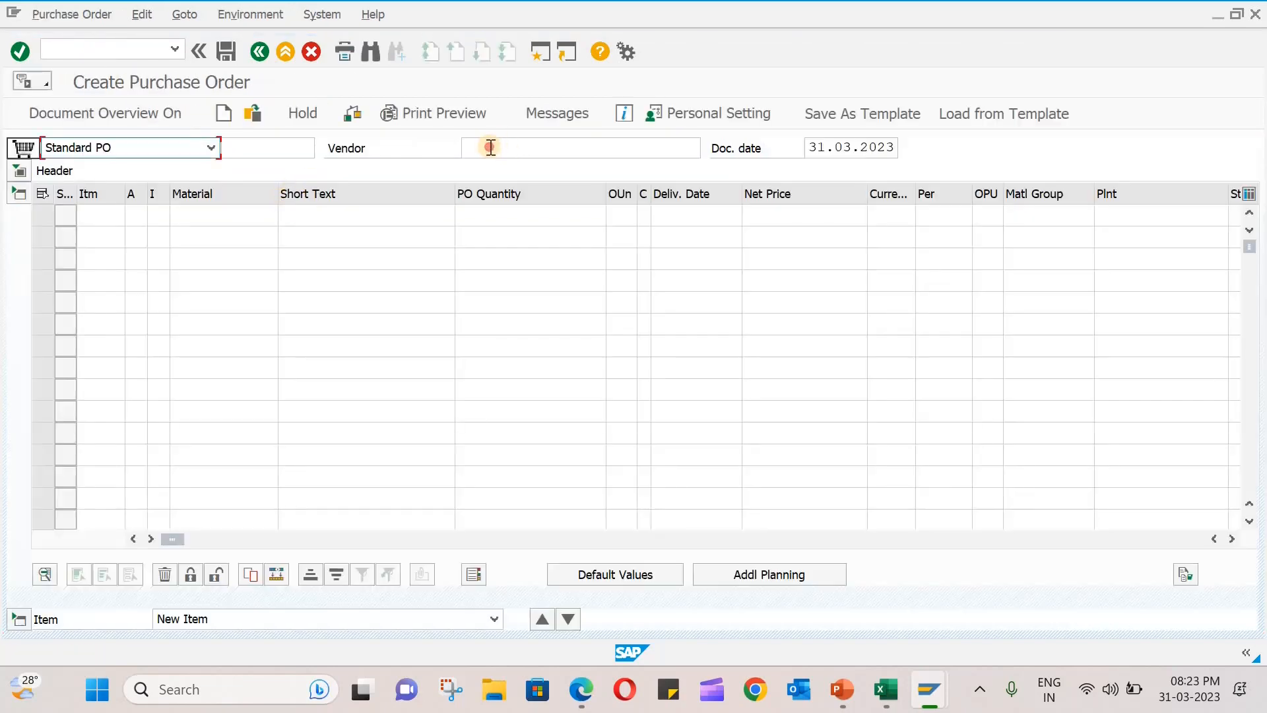
pyautogui.click(489, 147)
pyautogui.write('ven-101')
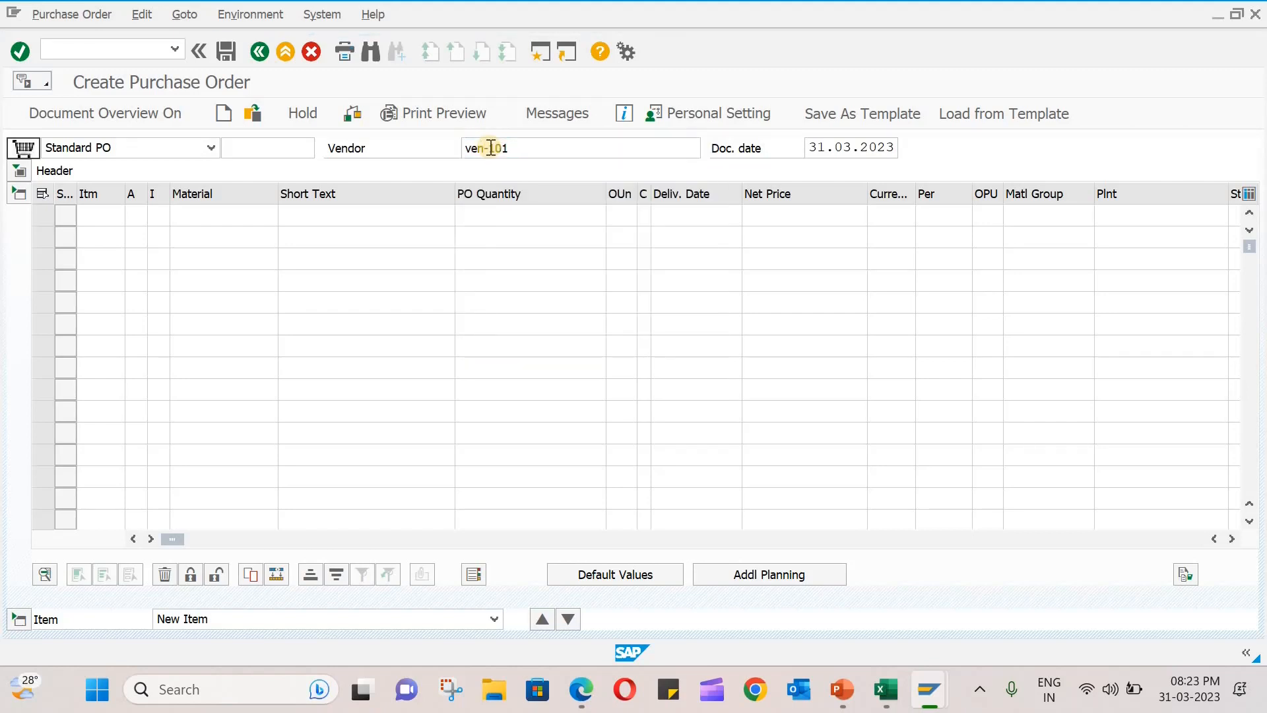
pyautogui.press('Return')
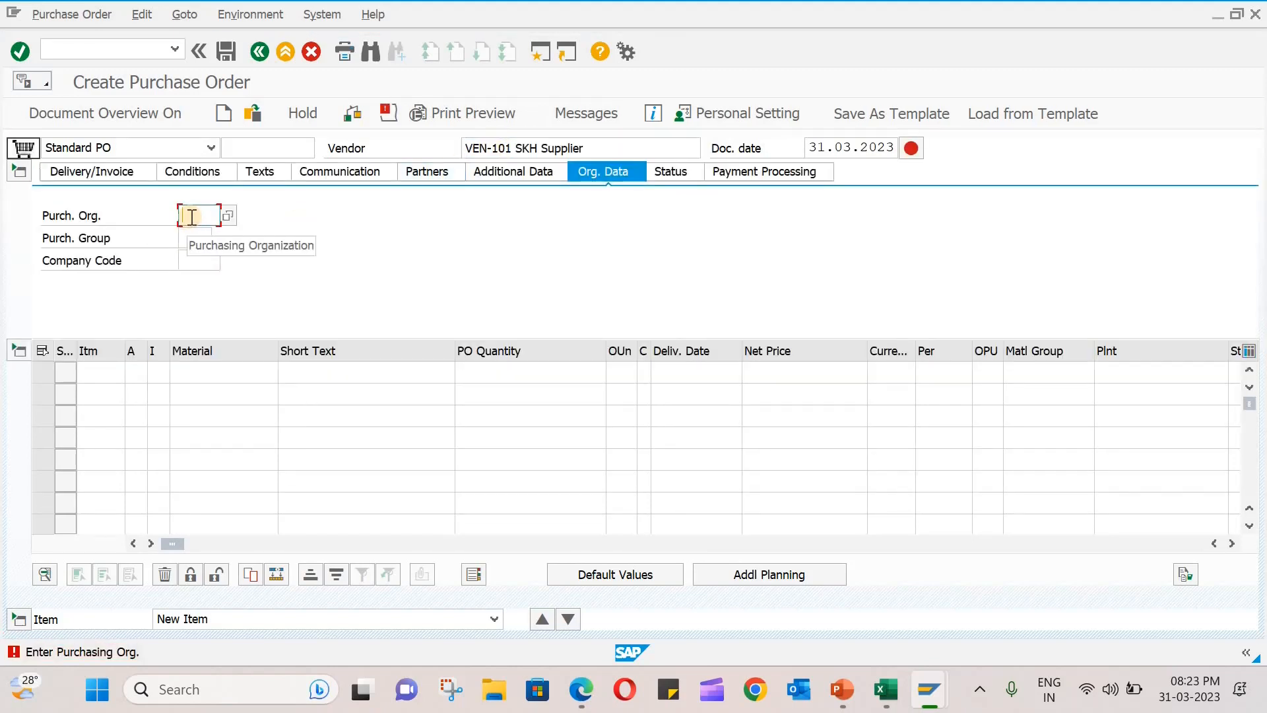
# - Enter purchasing organization MSO and purchasing group 000 in the purchase order's organizational data
pyautogui.write('MSO')
pyautogui.press('Return')
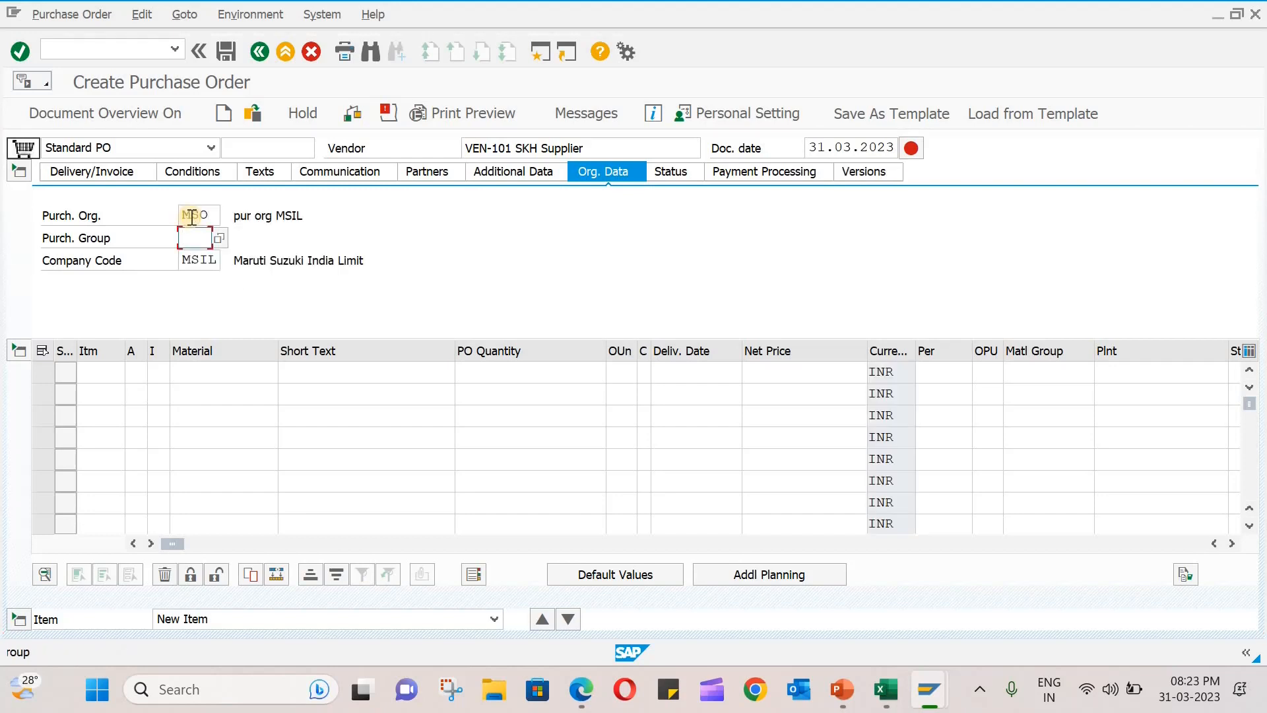
pyautogui.write('000')
pyautogui.press('Return')
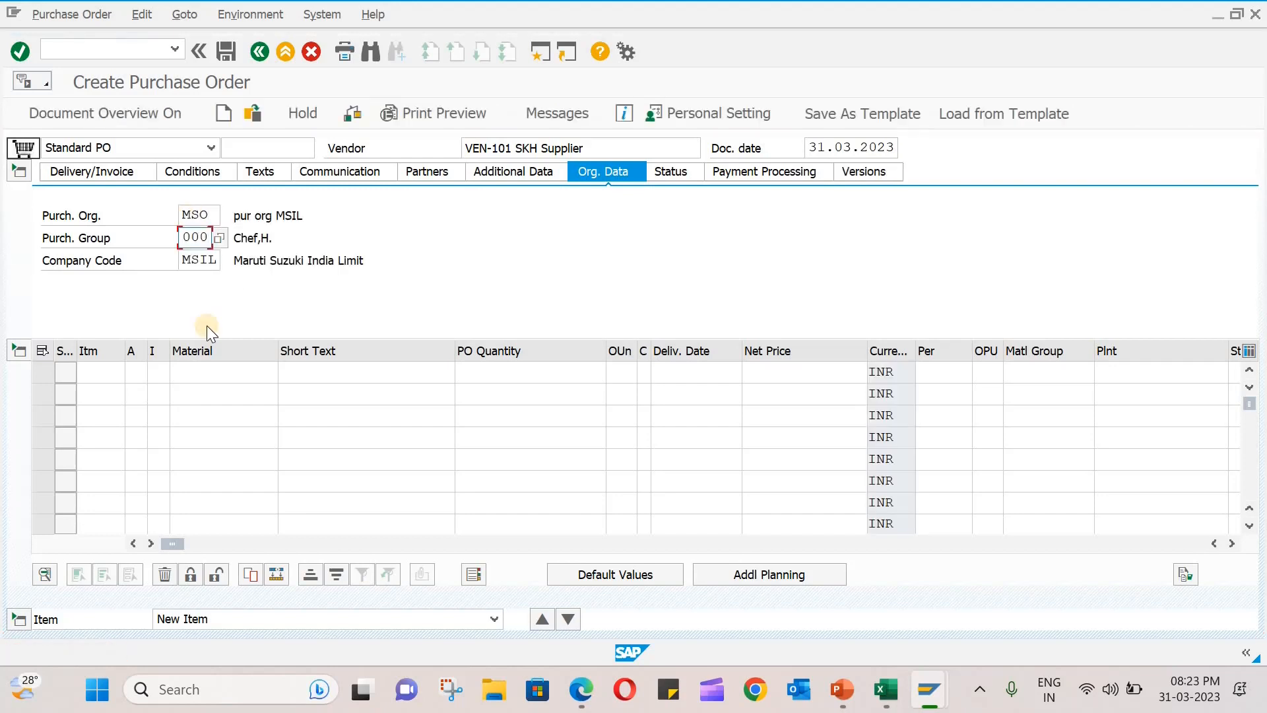
# - Add an item to the purchase order for material brakes at plant MS10
pyautogui.click(205, 371)
pyautogui.write('brak')
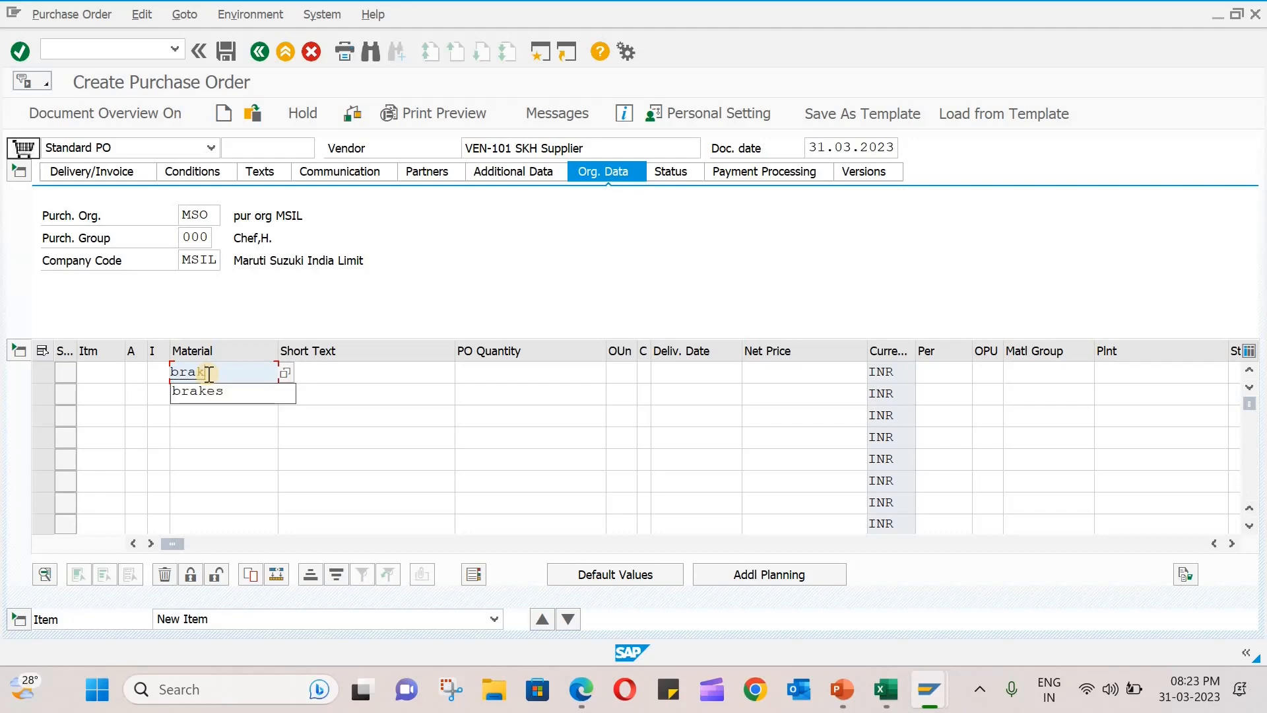
pyautogui.write('es')
pyautogui.press('Return')
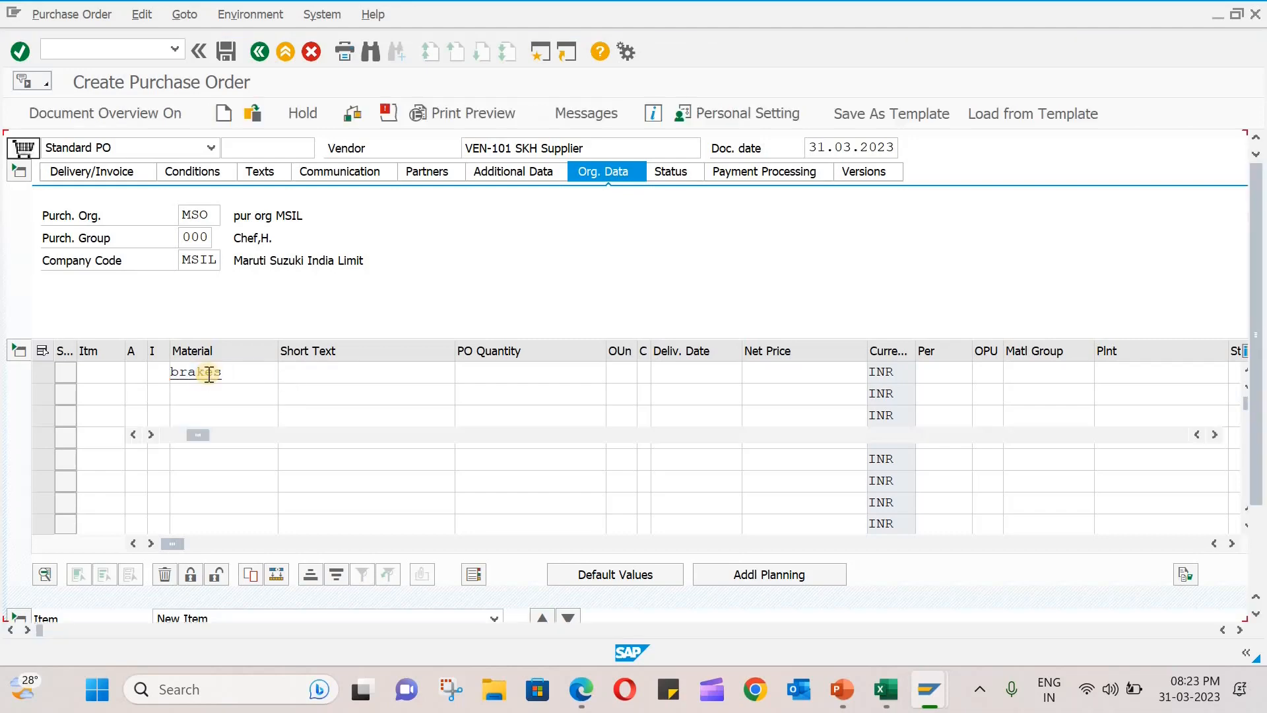
pyautogui.write('ms10')
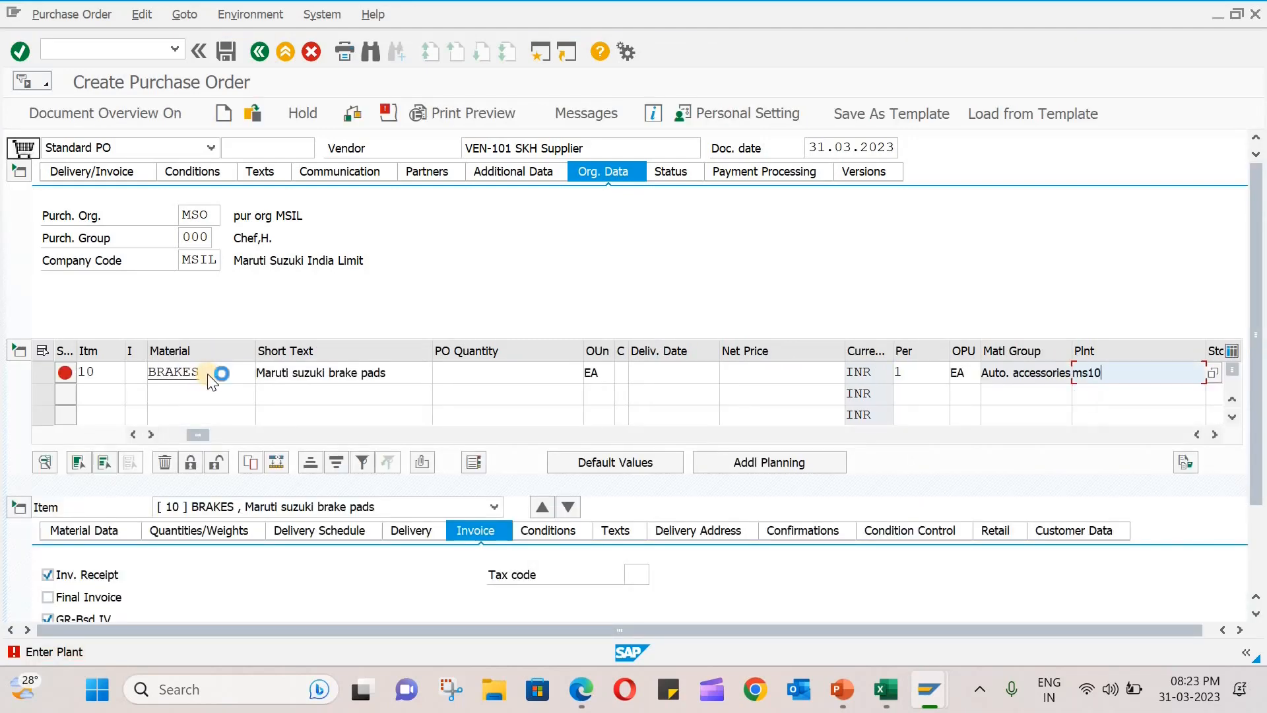
pyautogui.press('Return')
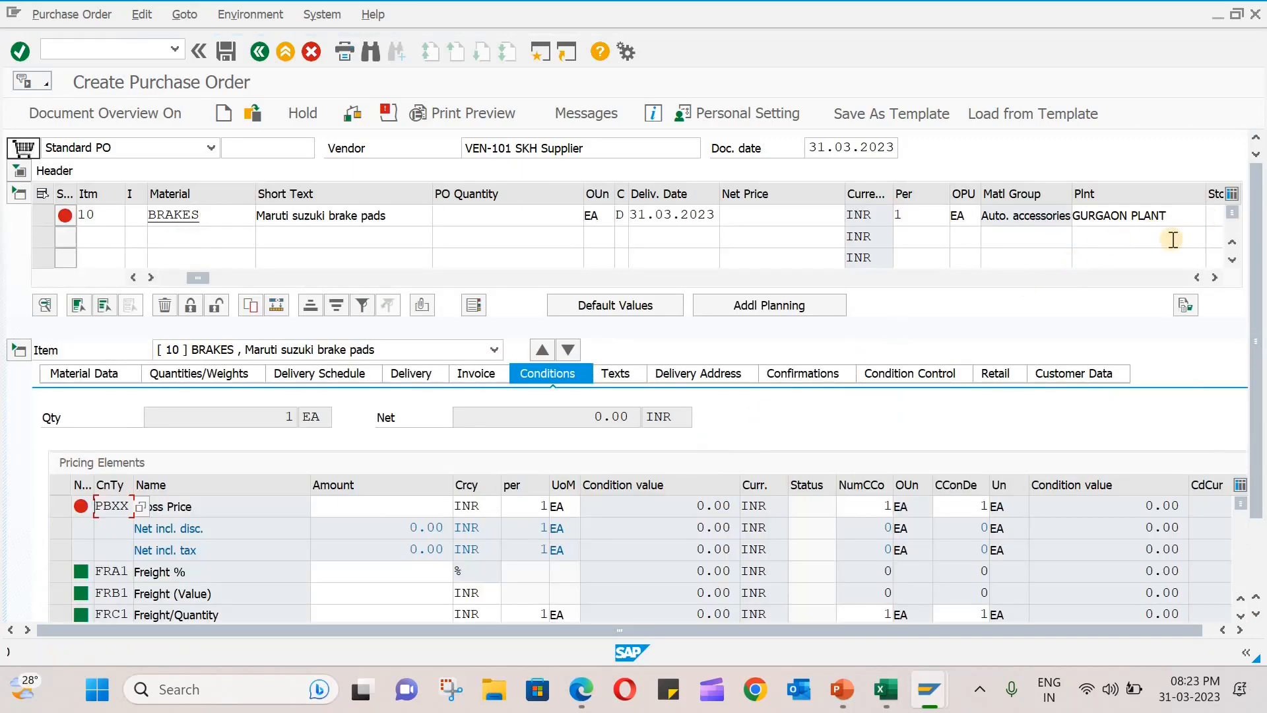
# - Set the BRAKES item's storage location to 0001 and its PO quantity to 100
pyautogui.click(1214, 277)
pyautogui.click(1200, 220)
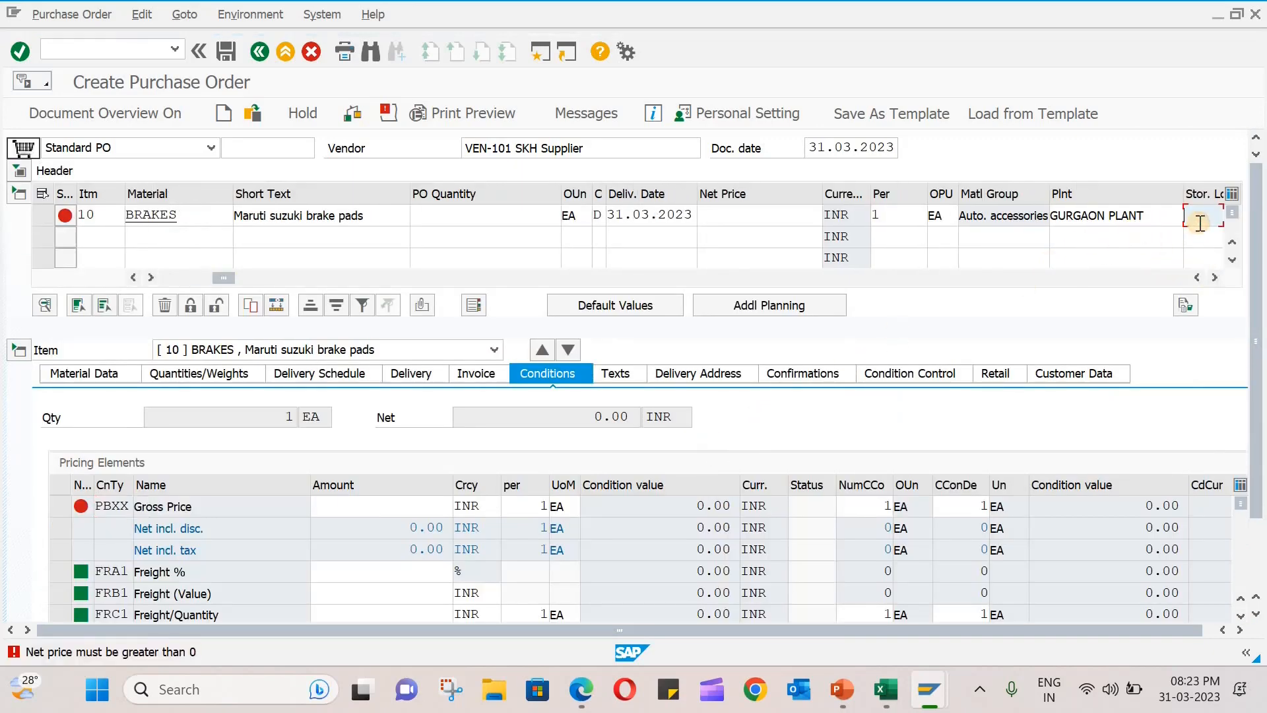
pyautogui.write('0001')
pyautogui.press('Return')
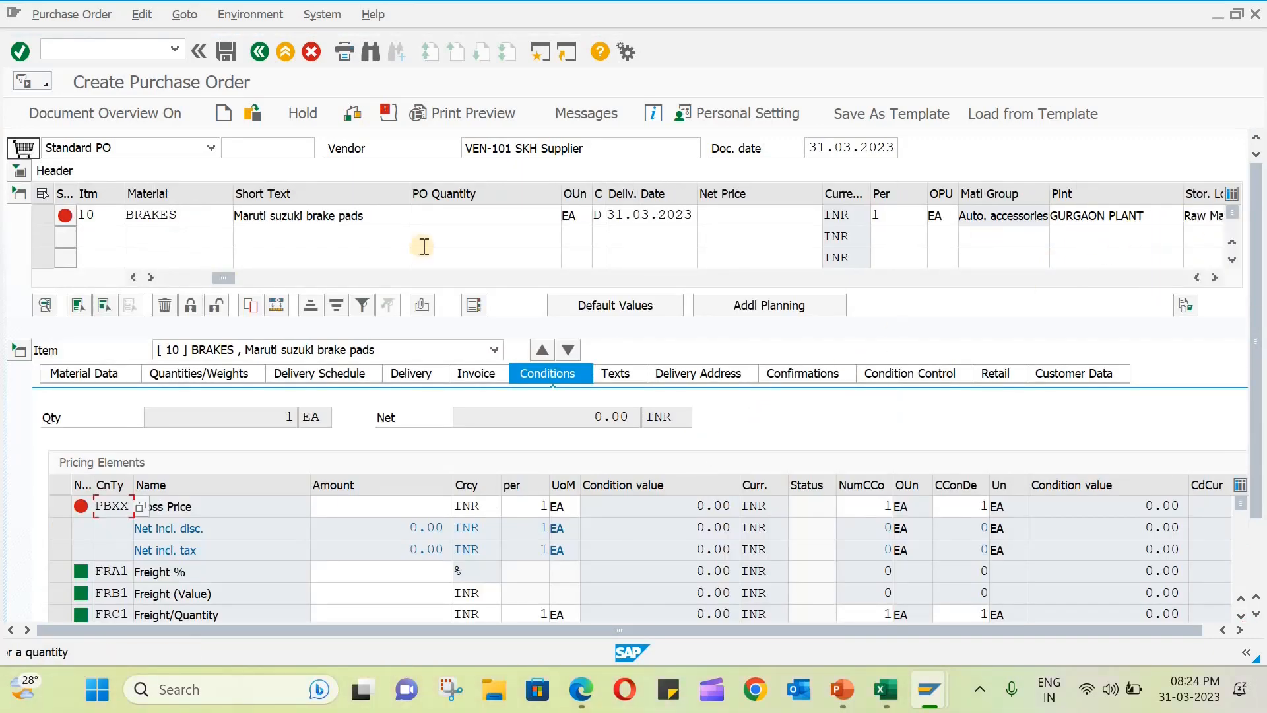
pyautogui.click(469, 214)
pyautogui.write('100')
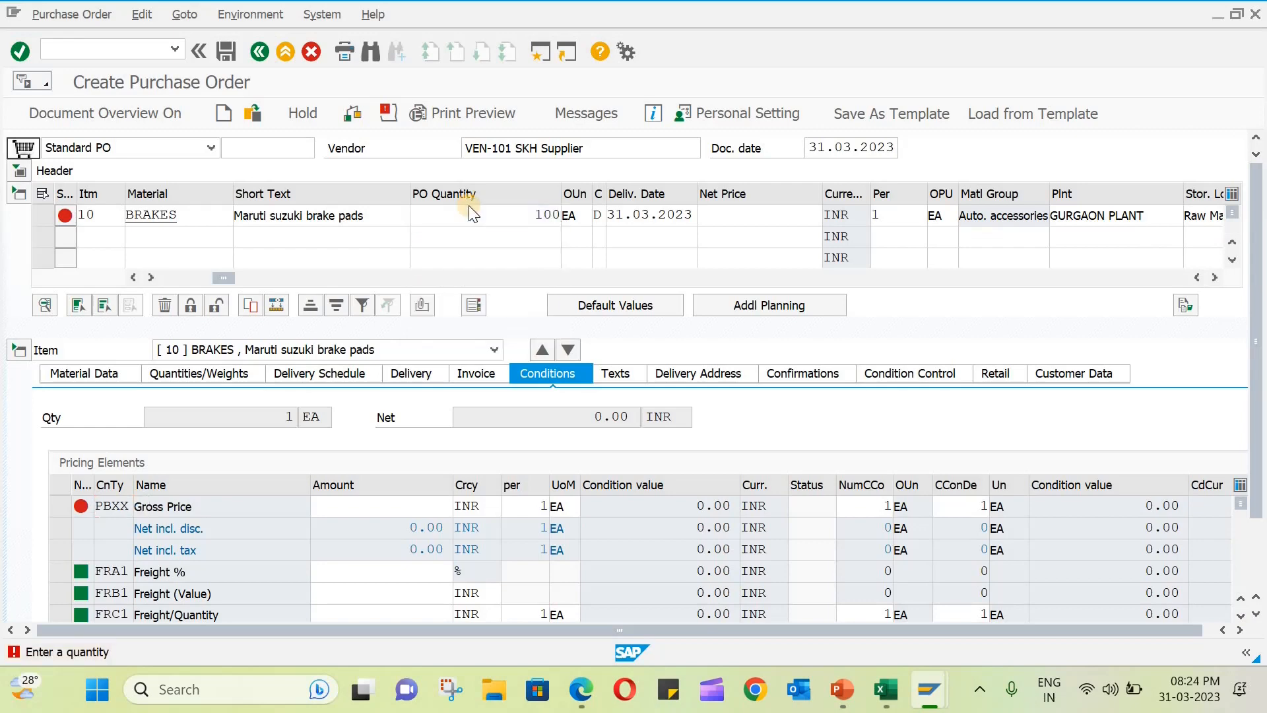
pyautogui.press('Return')
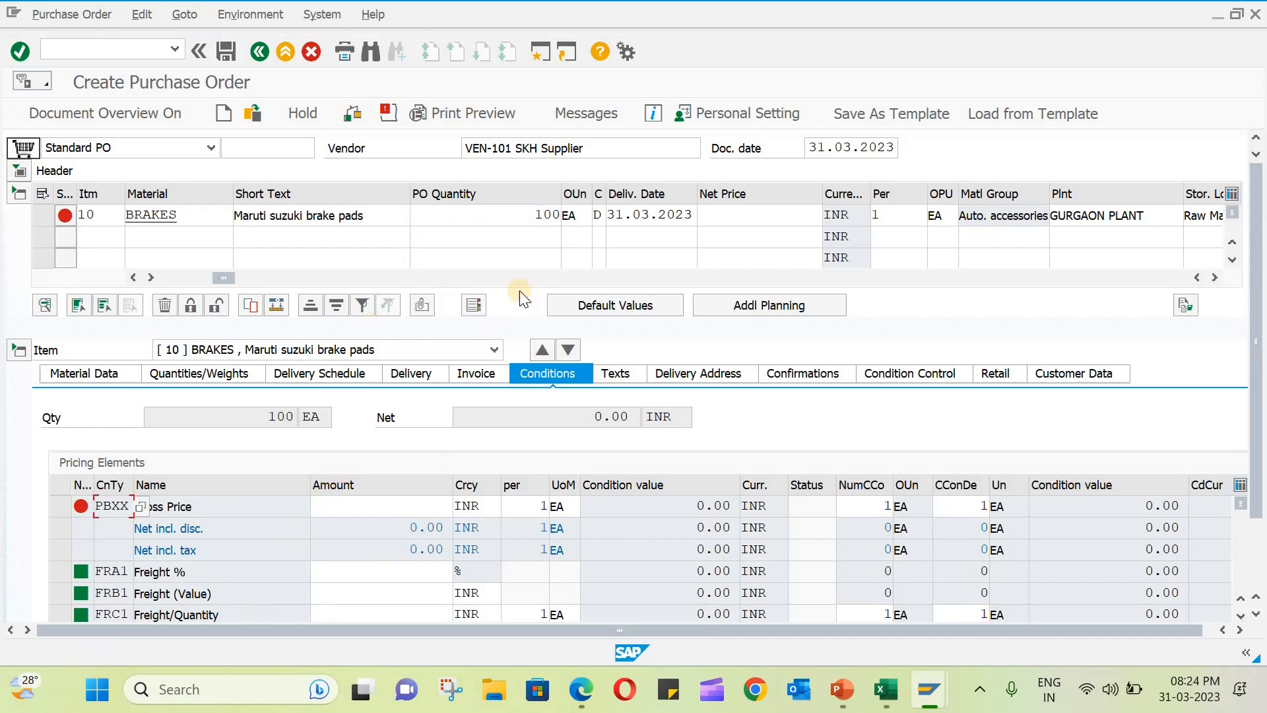
# - Enter a gross price (PBXX) of 98 INR for the BRAKES item and save the purchase order
pyautogui.click(403, 509)
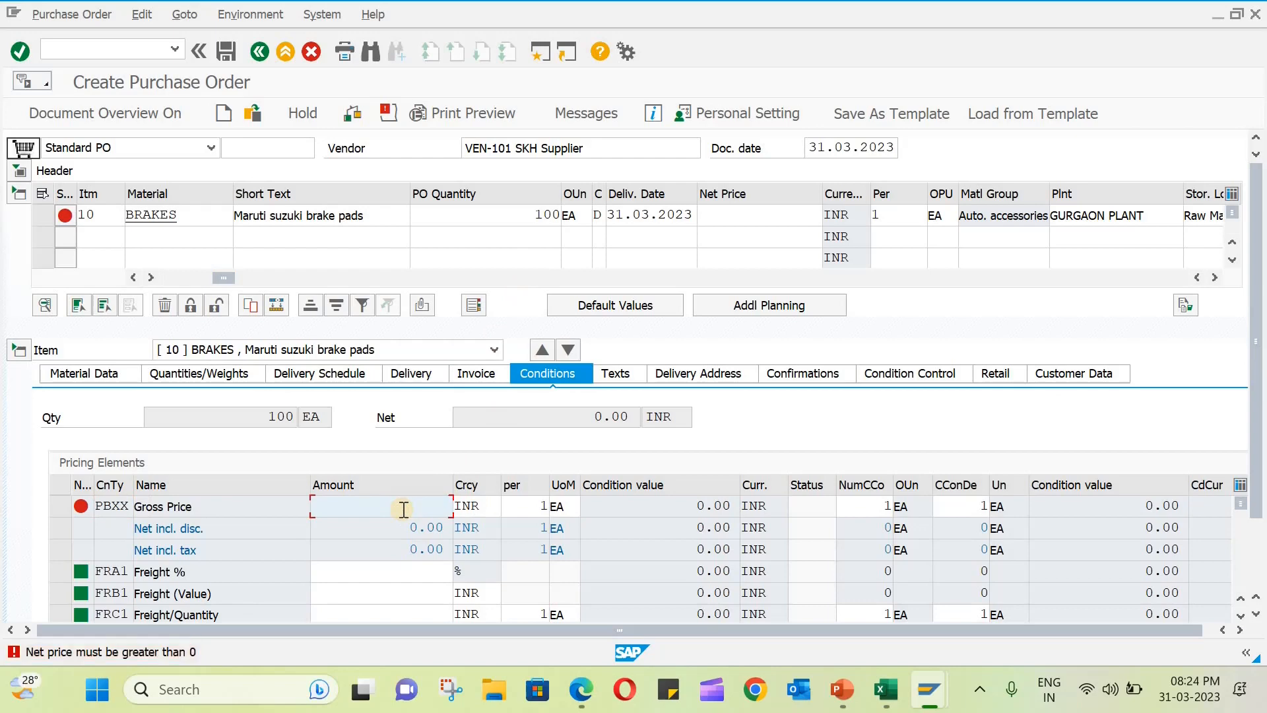
pyautogui.write('98')
pyautogui.press('Return')
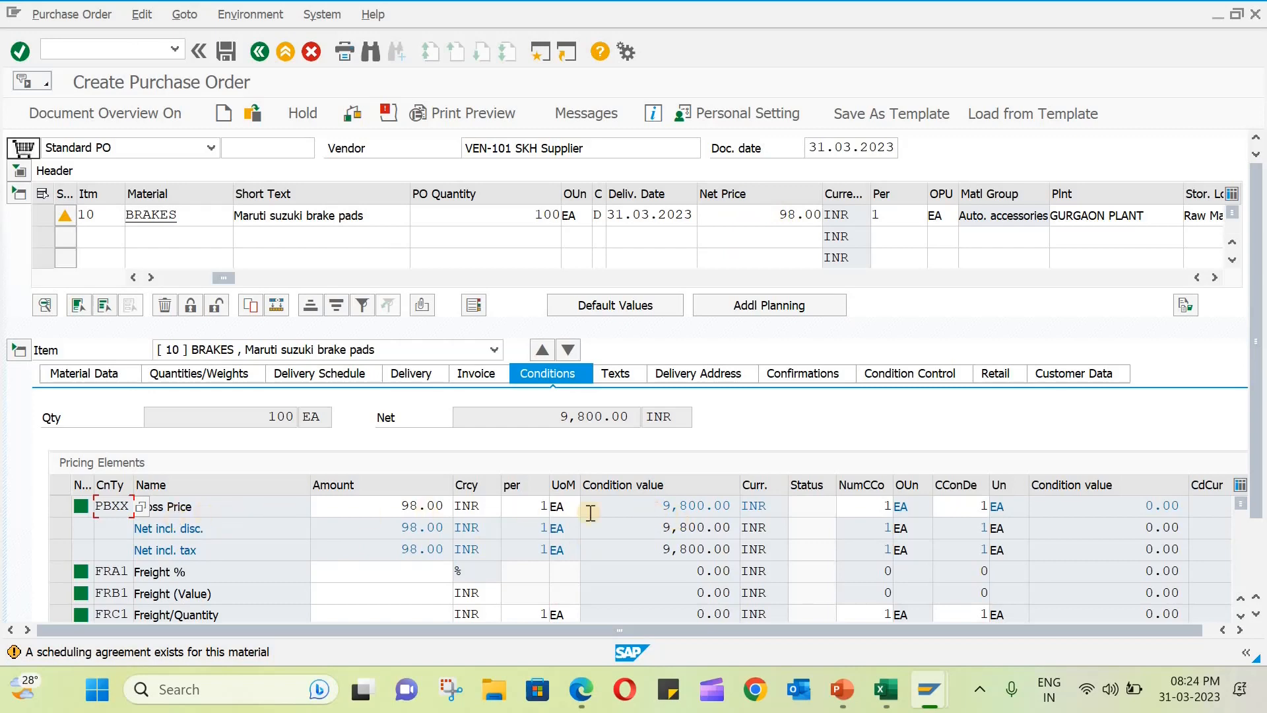
pyautogui.doubleClick(721, 506)
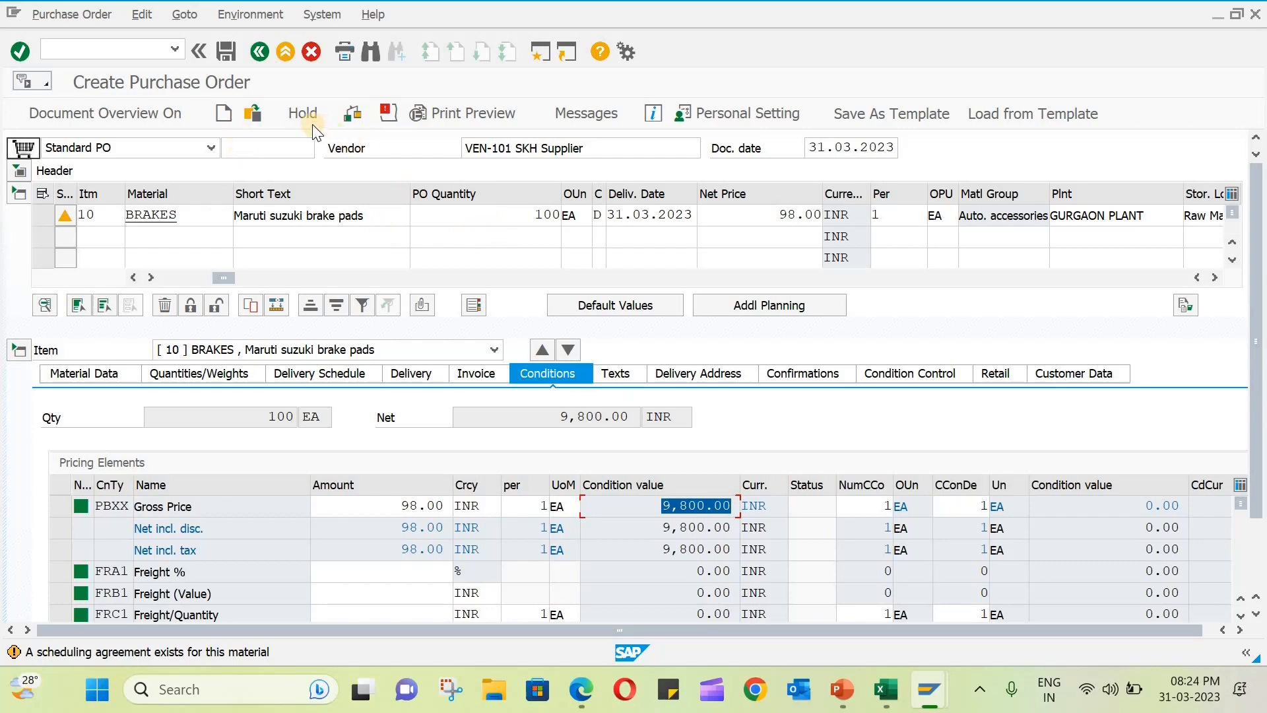
pyautogui.click(228, 58)
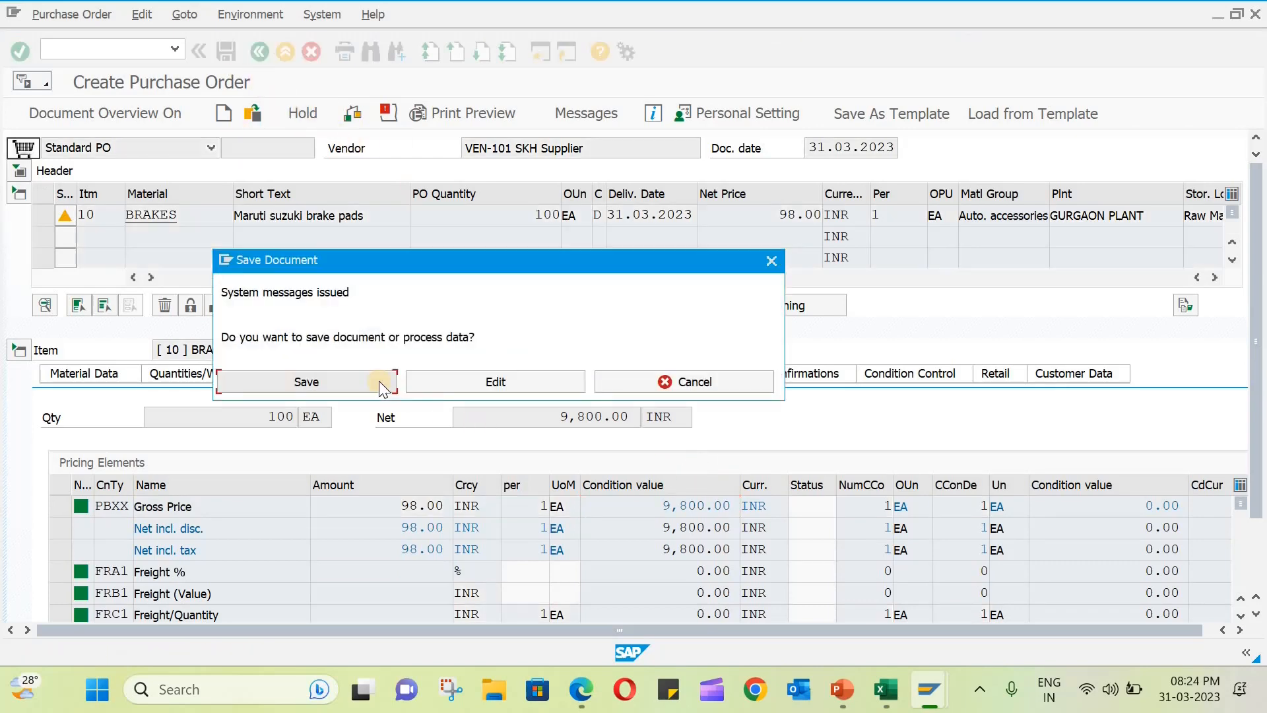
pyautogui.click(380, 386)
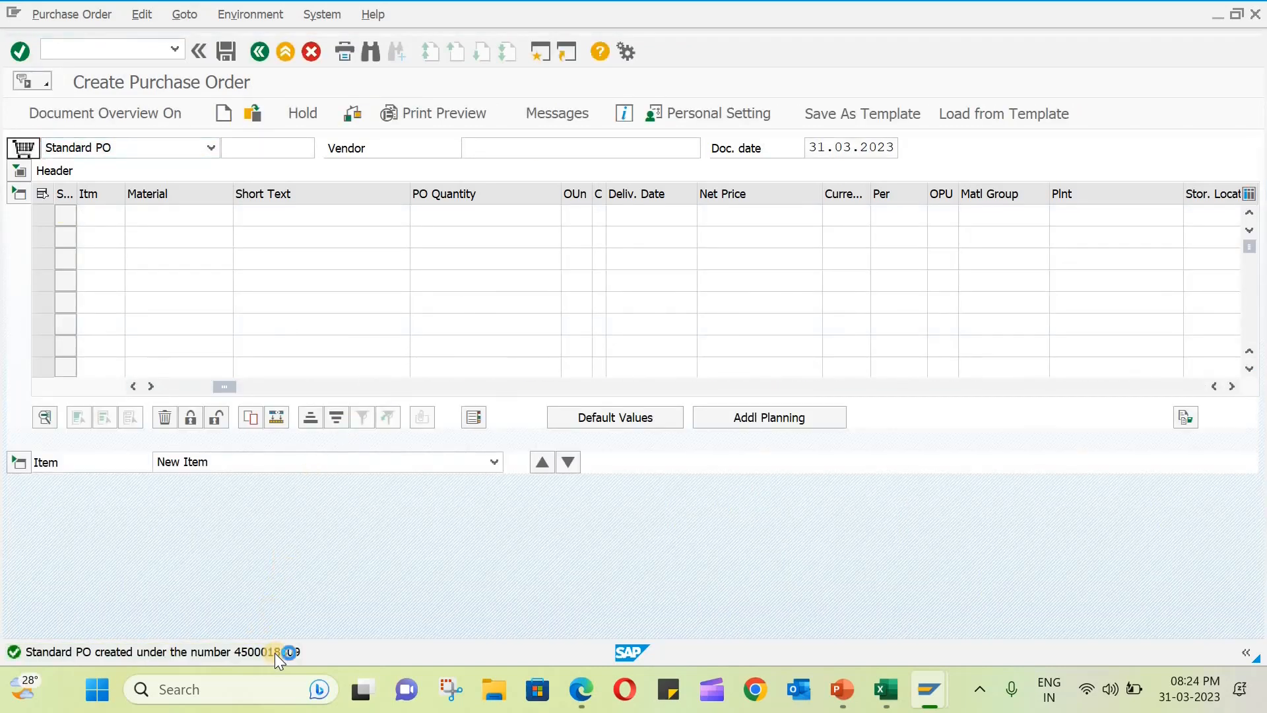
# - Copy the new purchase order's number from the message details and open the goods receipt transaction
pyautogui.doubleClick(275, 653)
pyautogui.doubleClick(493, 74)
pyautogui.hotkey('ctrl', 'c')
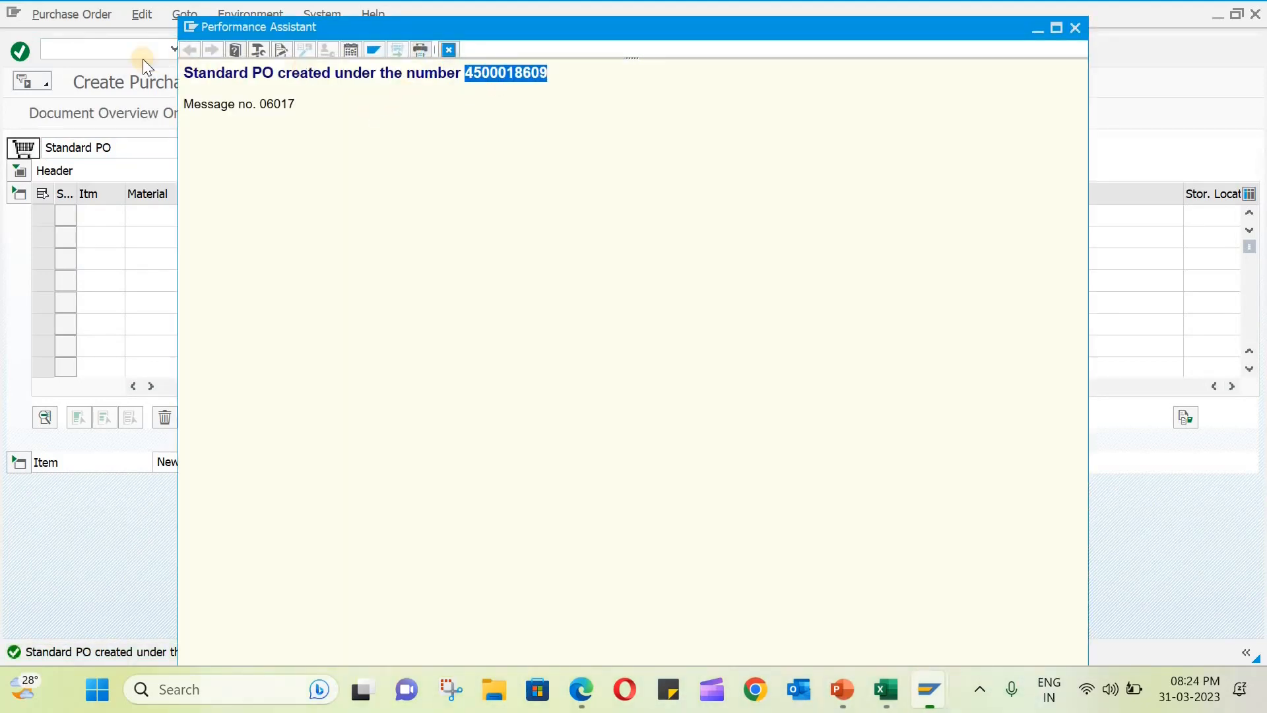
pyautogui.click(116, 53)
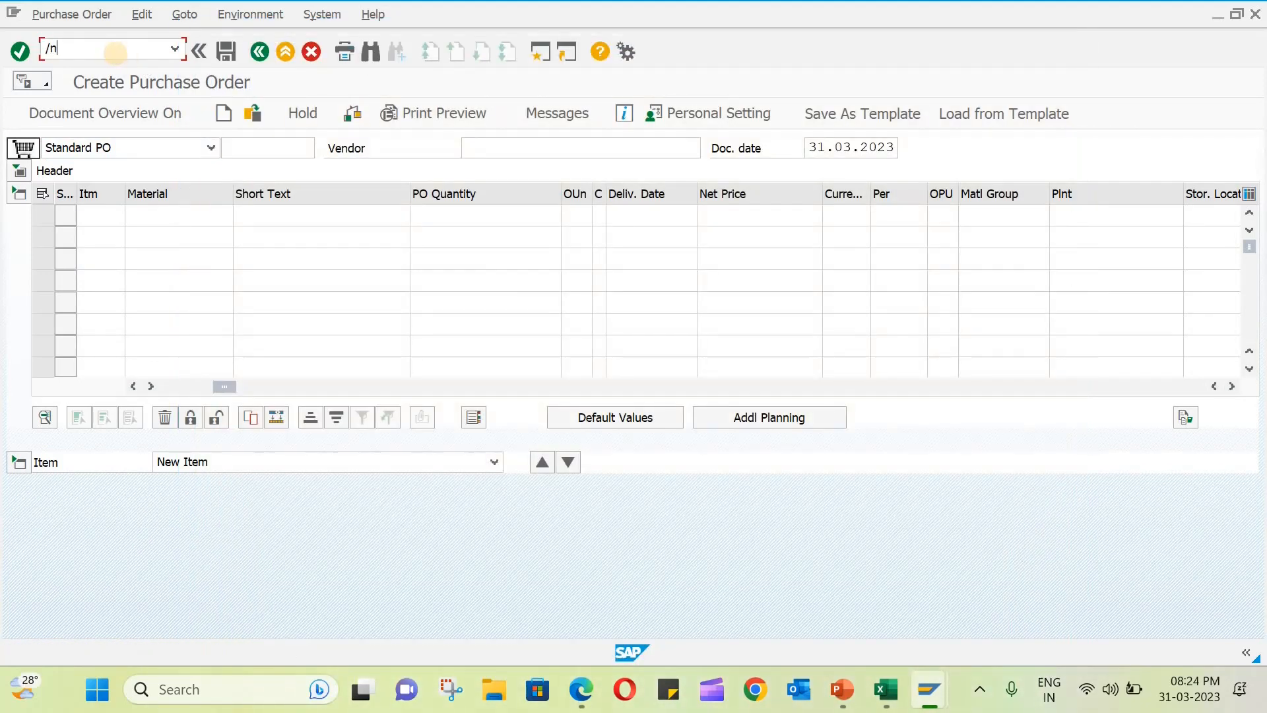
pyautogui.press('Return')
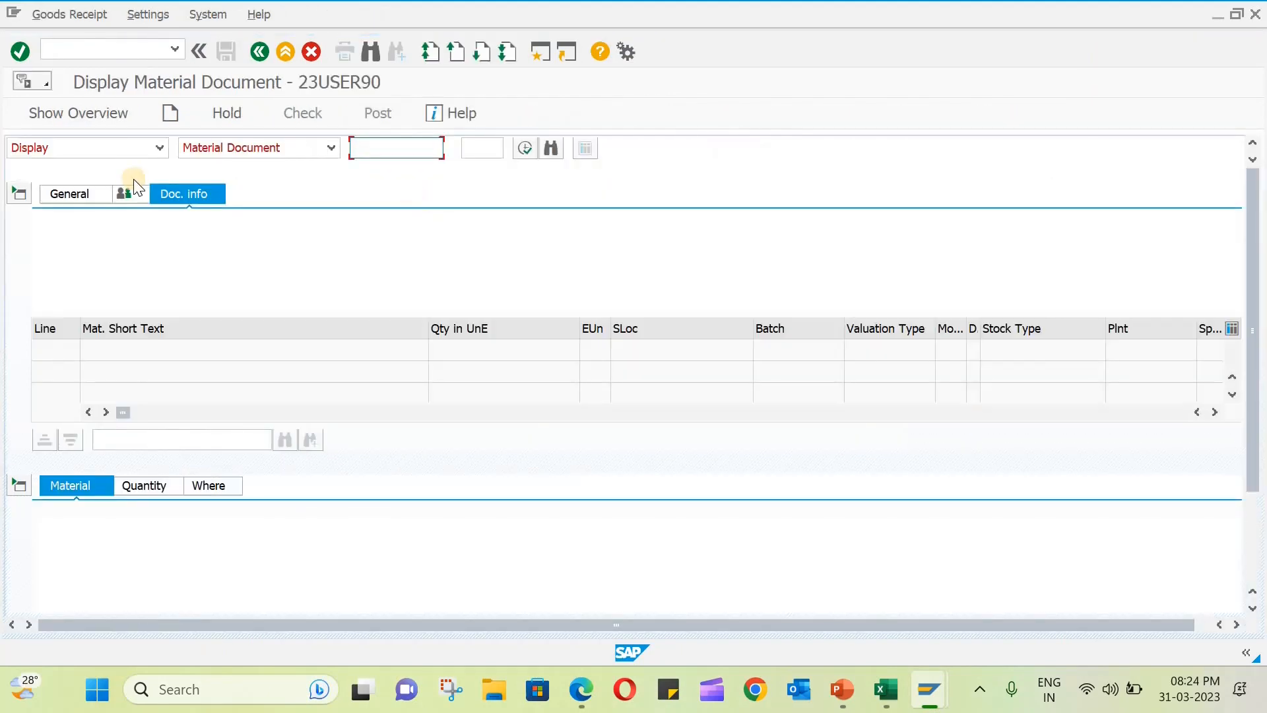
# - Start a goods receipt against a purchase order and load the order with the copied number
pyautogui.click(123, 154)
pyautogui.click(99, 186)
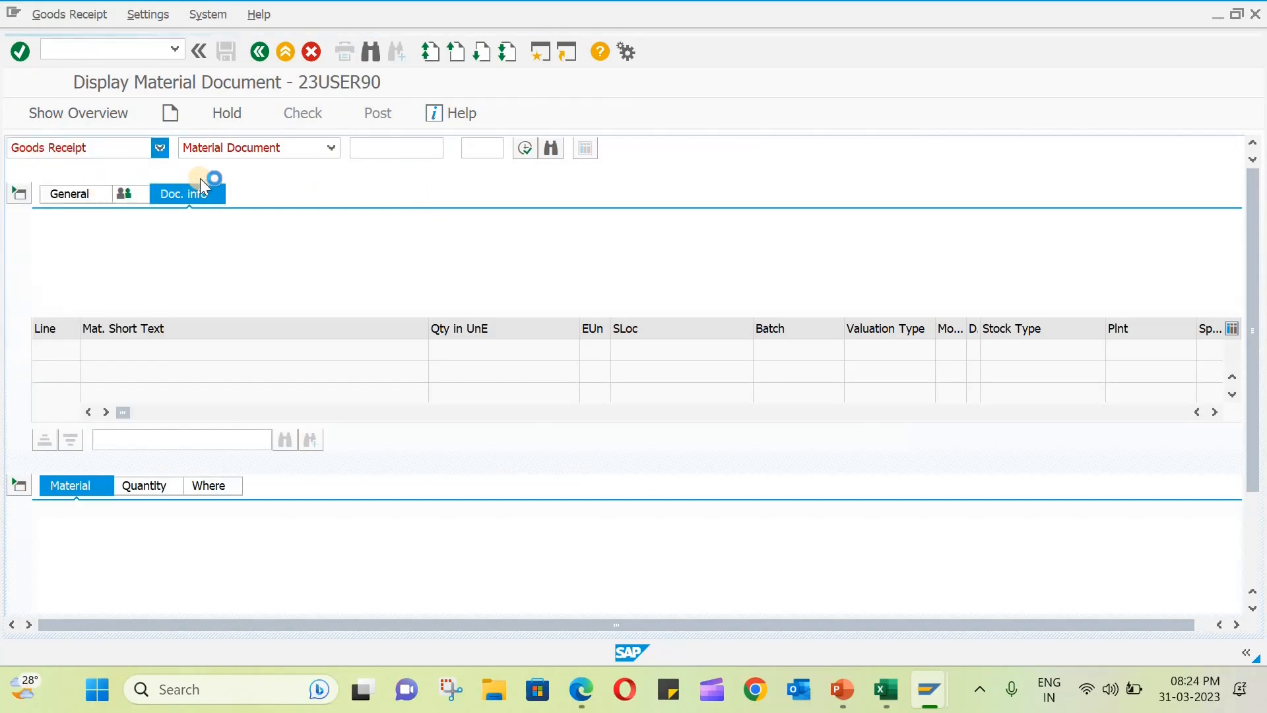
pyautogui.hotkey('ctrl', 'v')
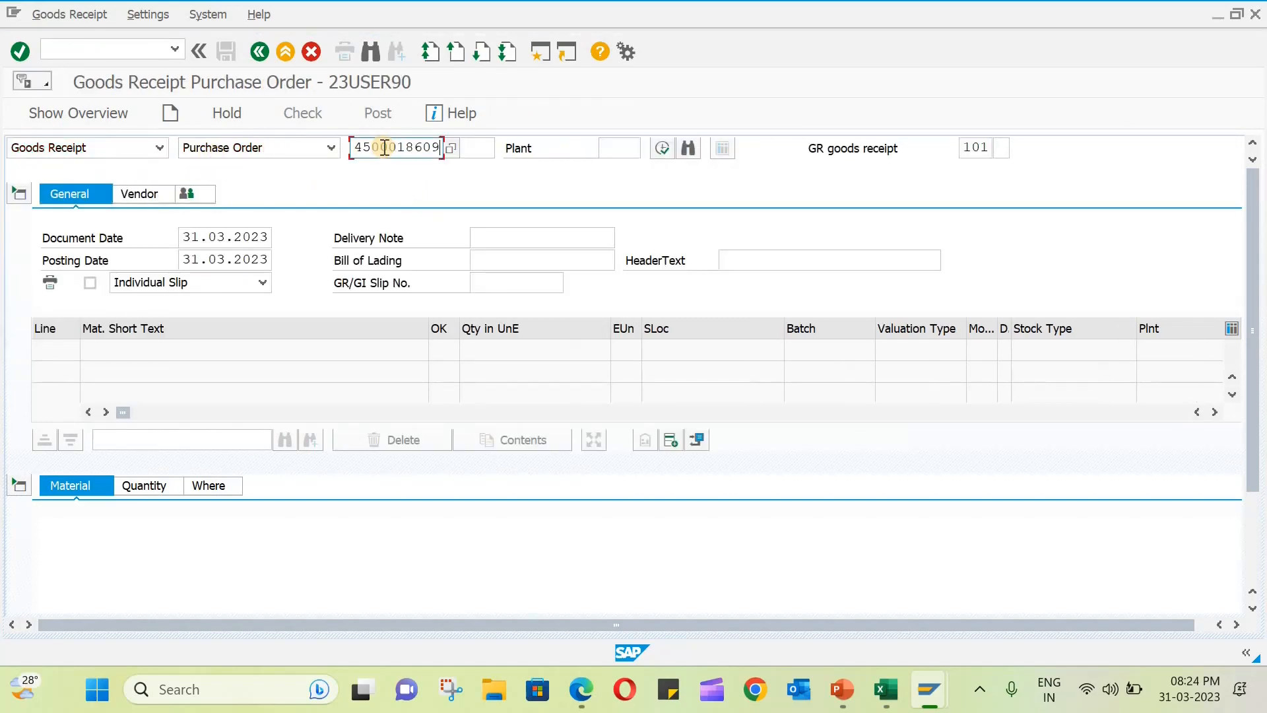
pyautogui.press('Return')
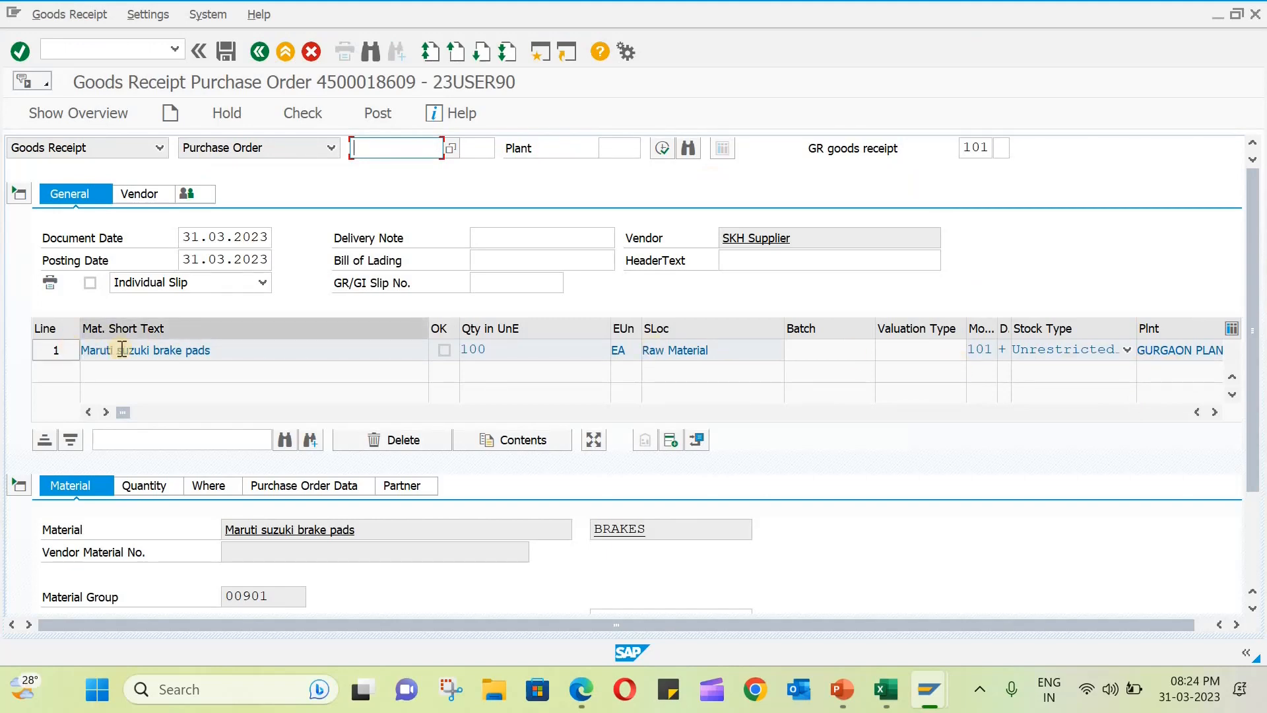
# - Mark the brake pads item as OK, review its detail data and post the goods receipt
pyautogui.scroll(-2, 686, 538)
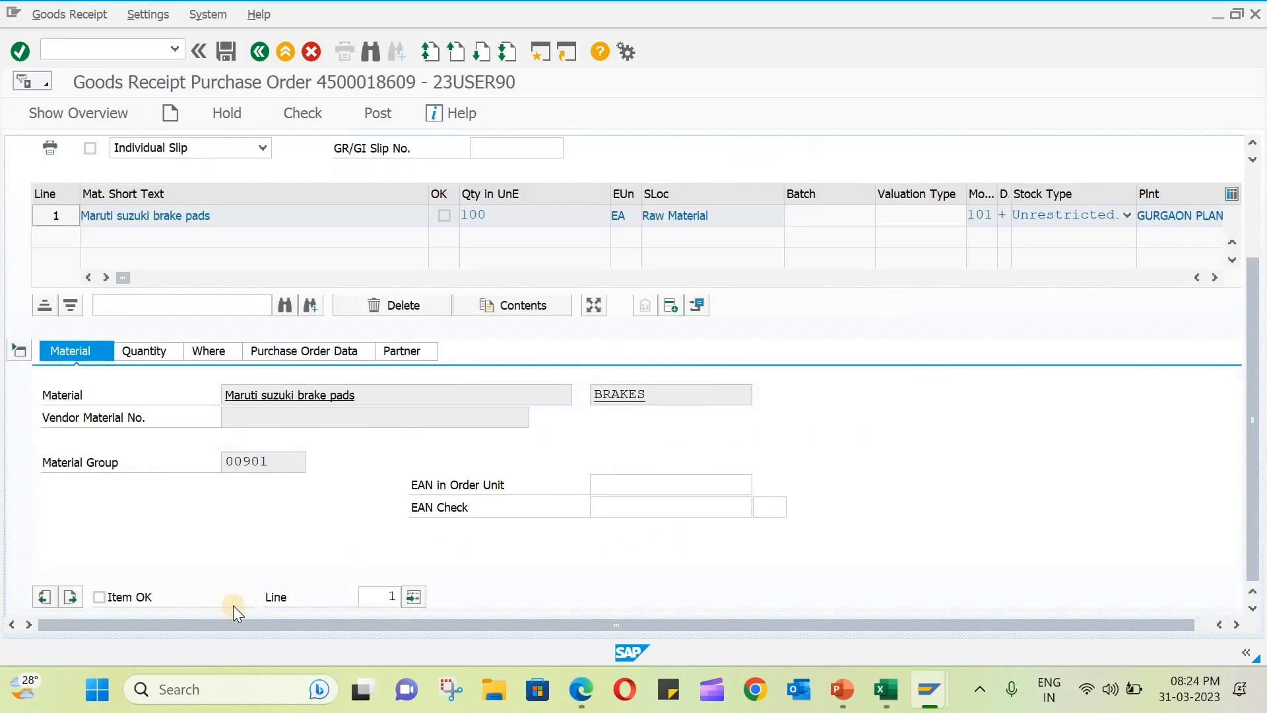
pyautogui.click(98, 598)
pyautogui.click(211, 351)
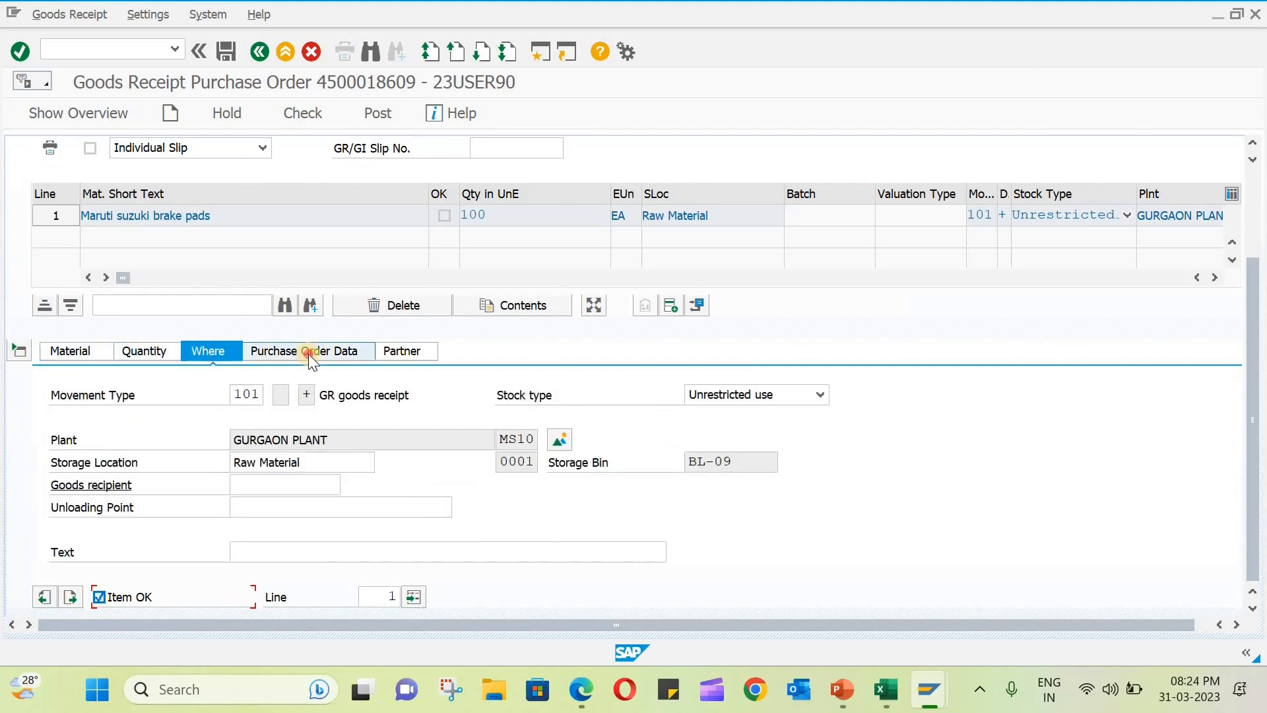
pyautogui.click(308, 354)
pyautogui.click(406, 354)
pyautogui.click(97, 354)
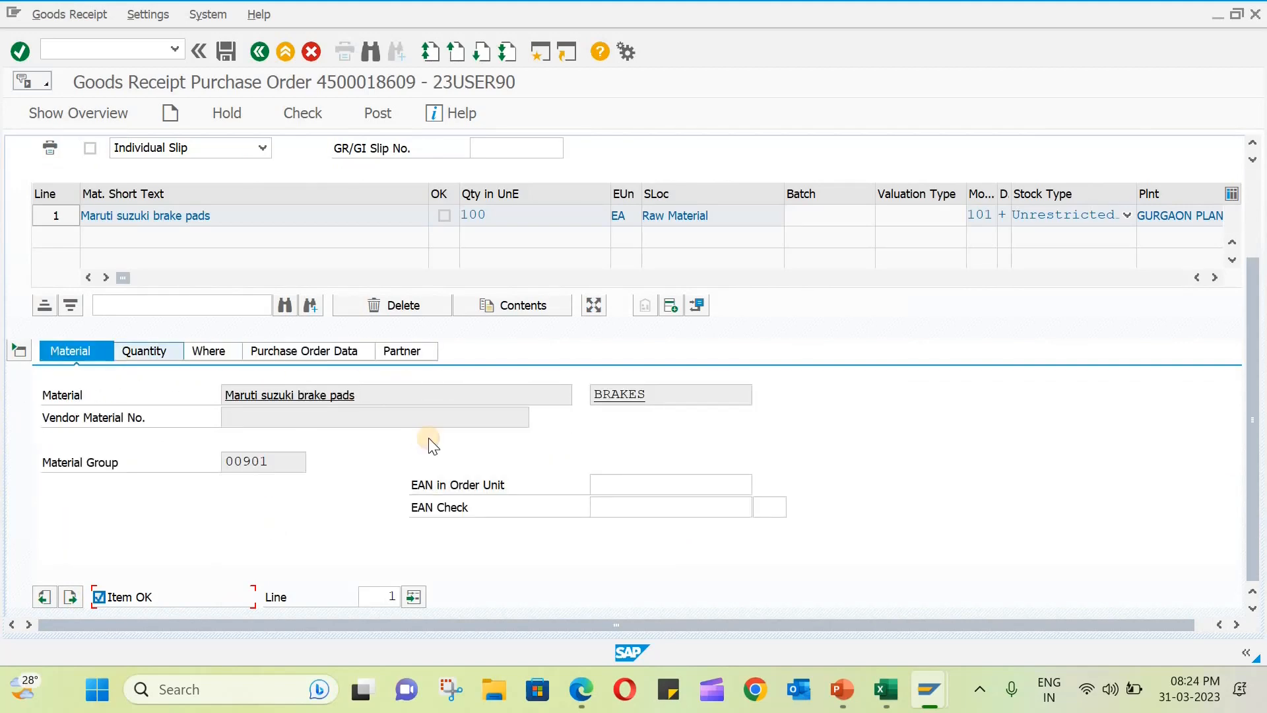
pyautogui.scroll(3, 419, 434)
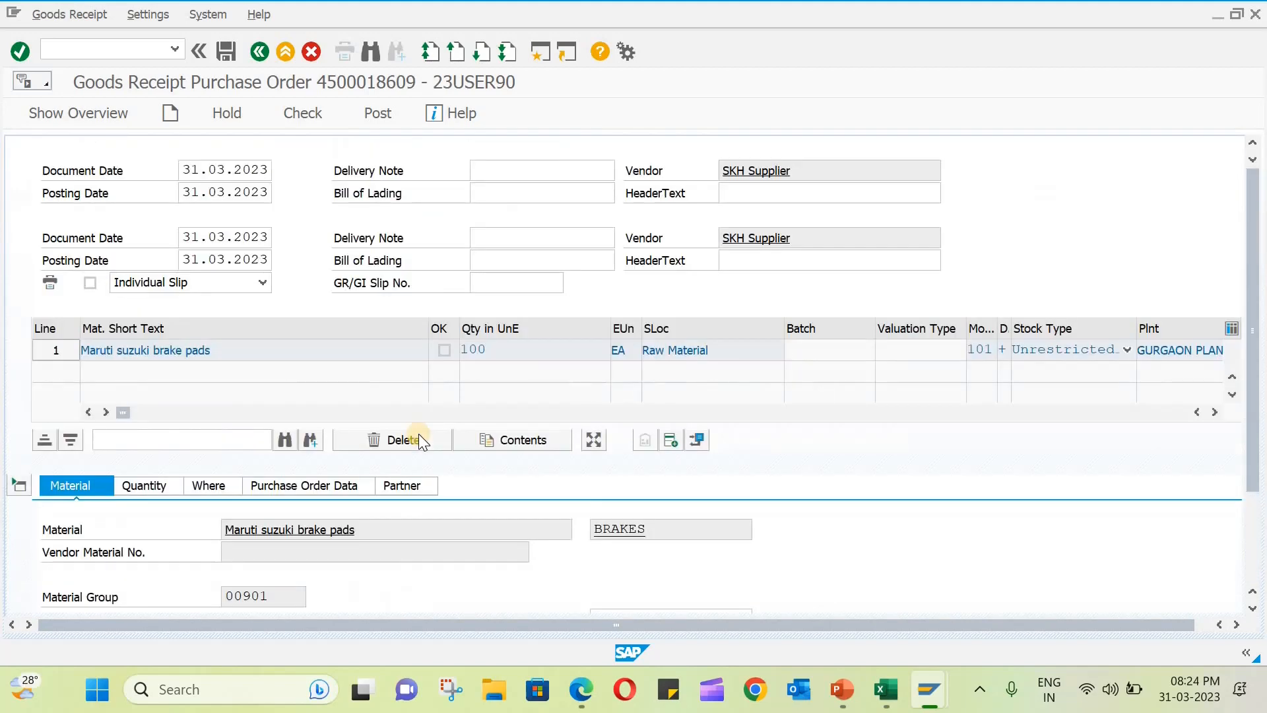
pyautogui.click(229, 57)
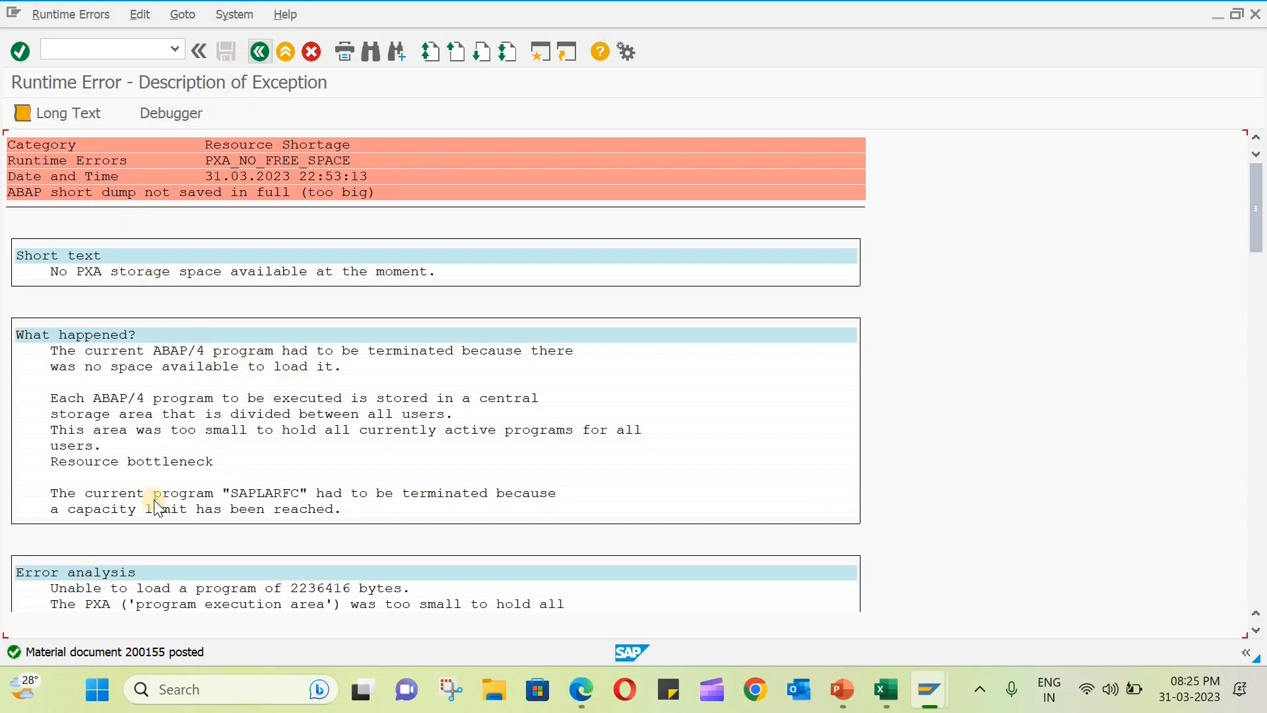
# - Select the posted material document's number in the message details and leave the runtime error screen
pyautogui.doubleClick(134, 652)
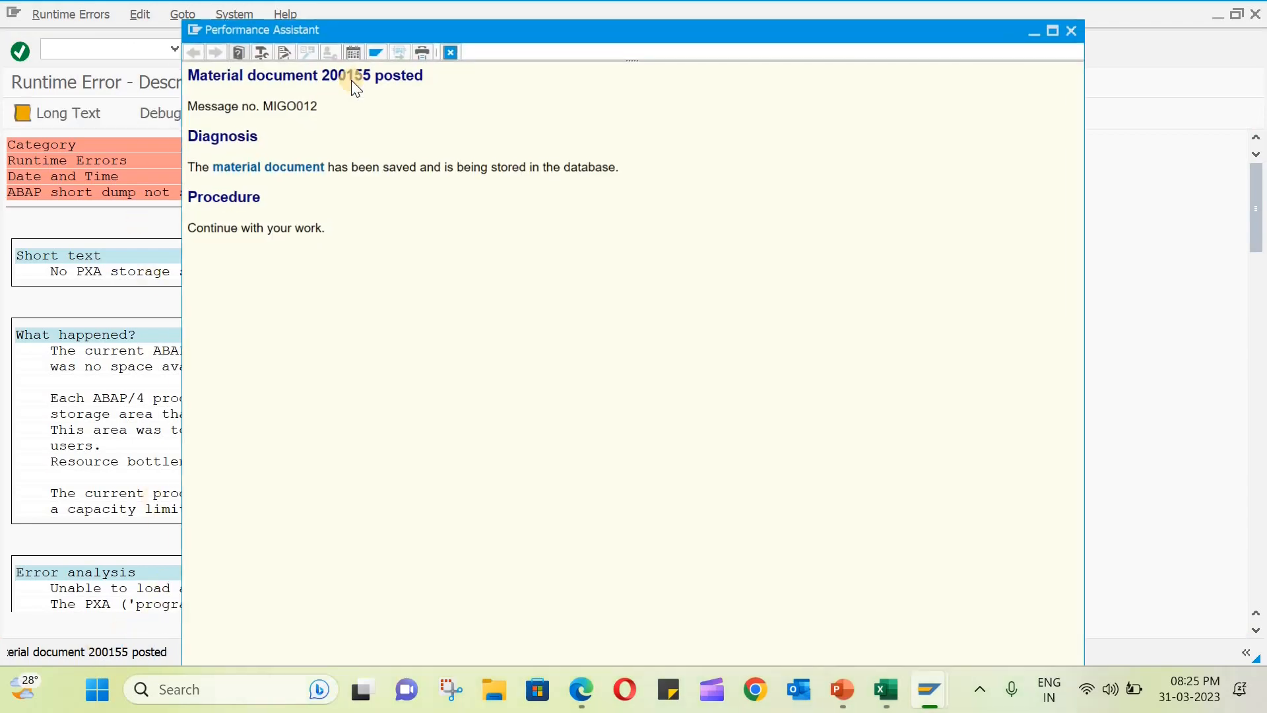
pyautogui.doubleClick(349, 74)
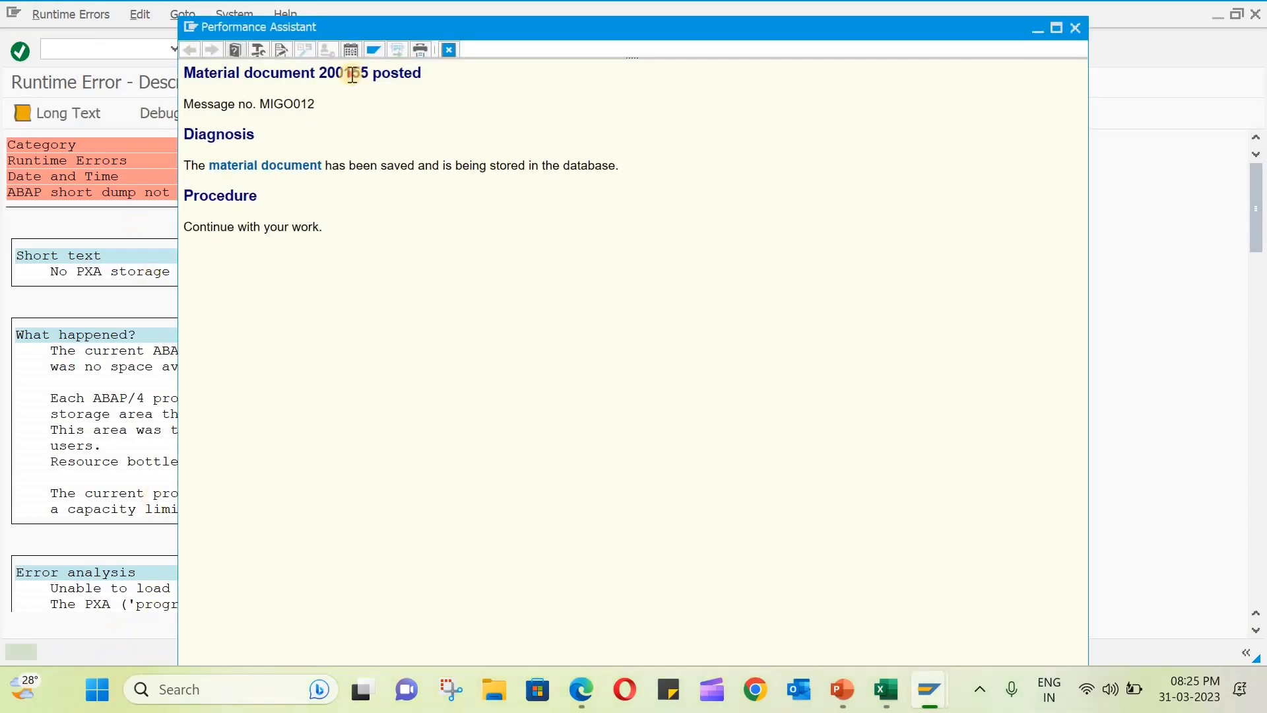
pyautogui.click(1070, 25)
pyautogui.click(264, 52)
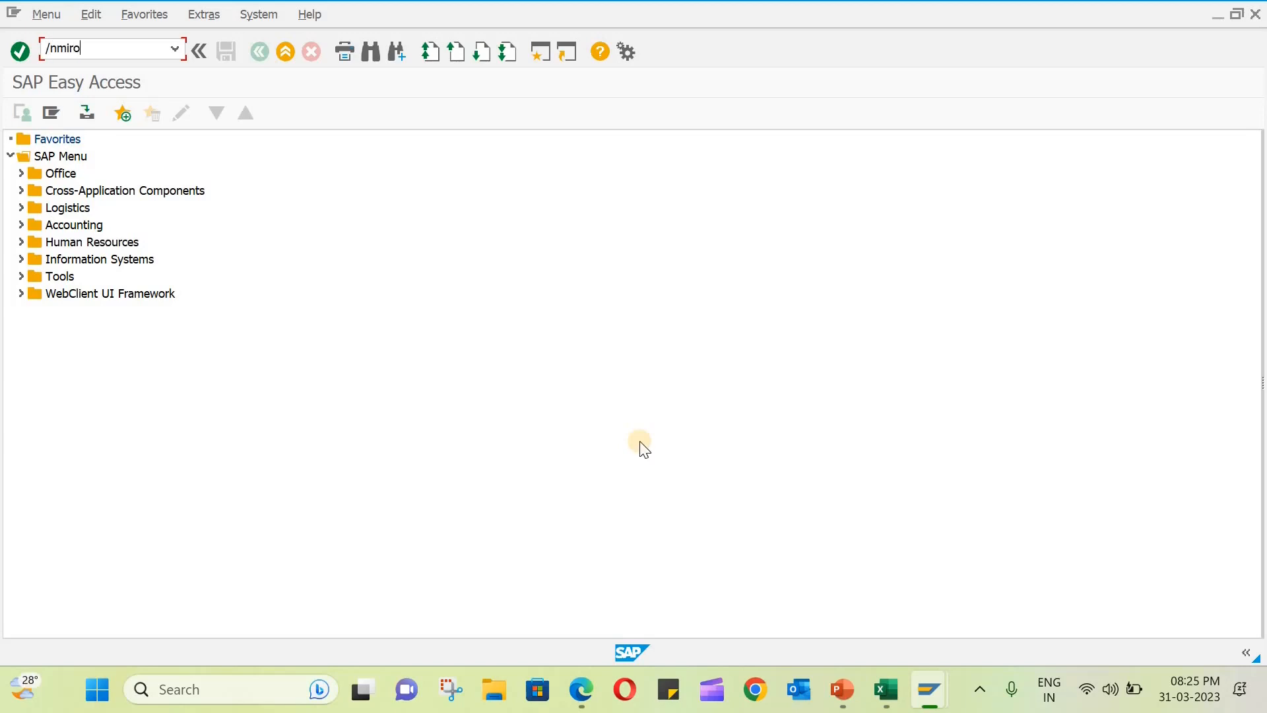
# - Open transaction MIRO and set the invoice date to 31.03.2023 and the tax code to T0 (0% Input Tax)
pyautogui.press('Return')
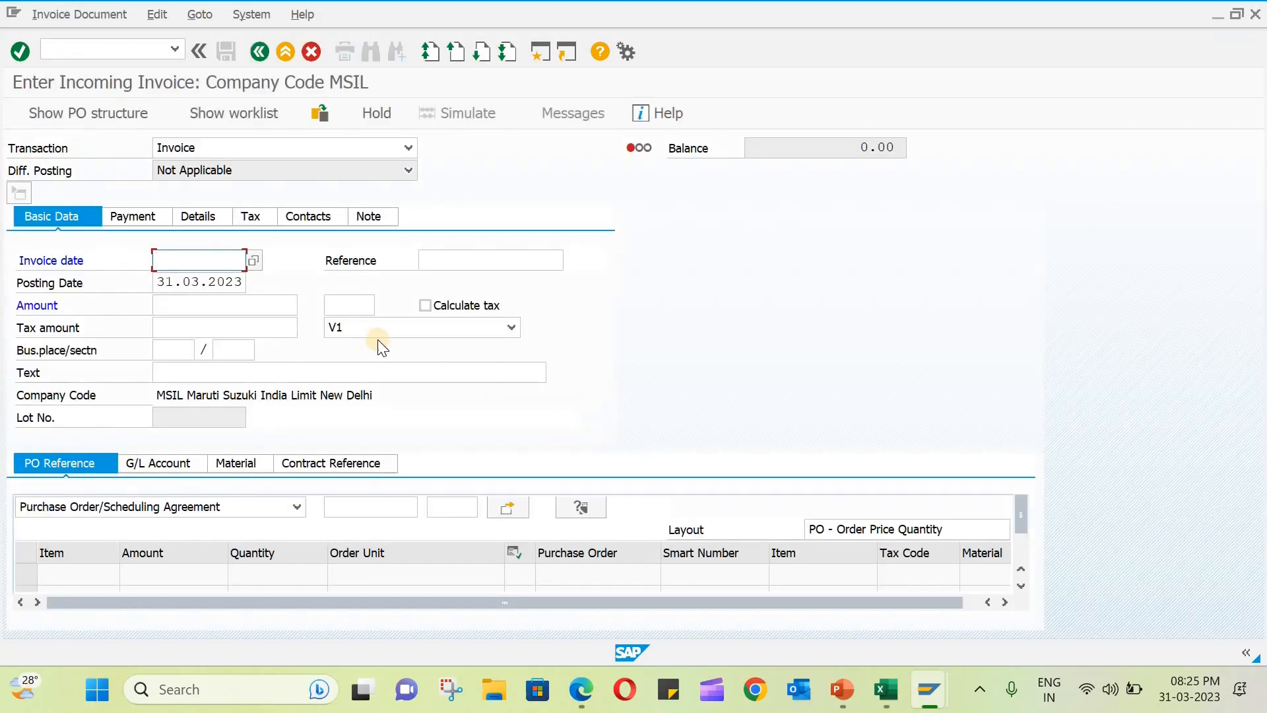
pyautogui.click(253, 260)
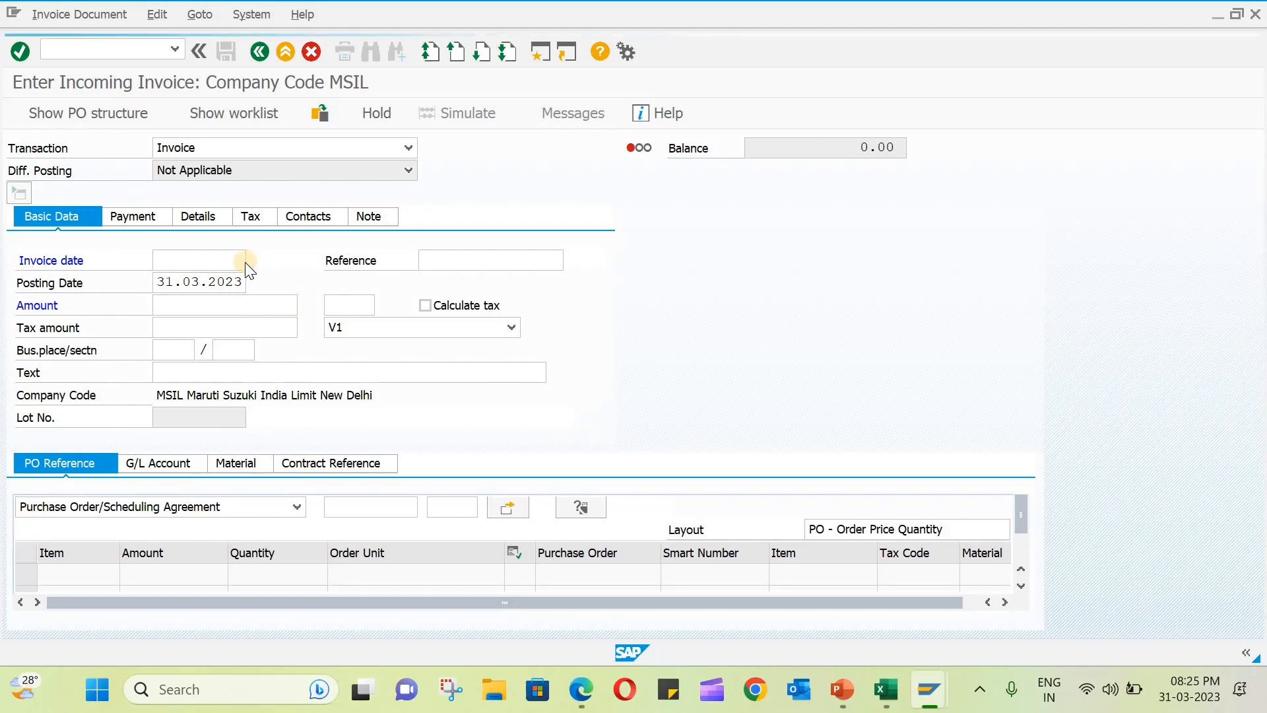
pyautogui.click(414, 410)
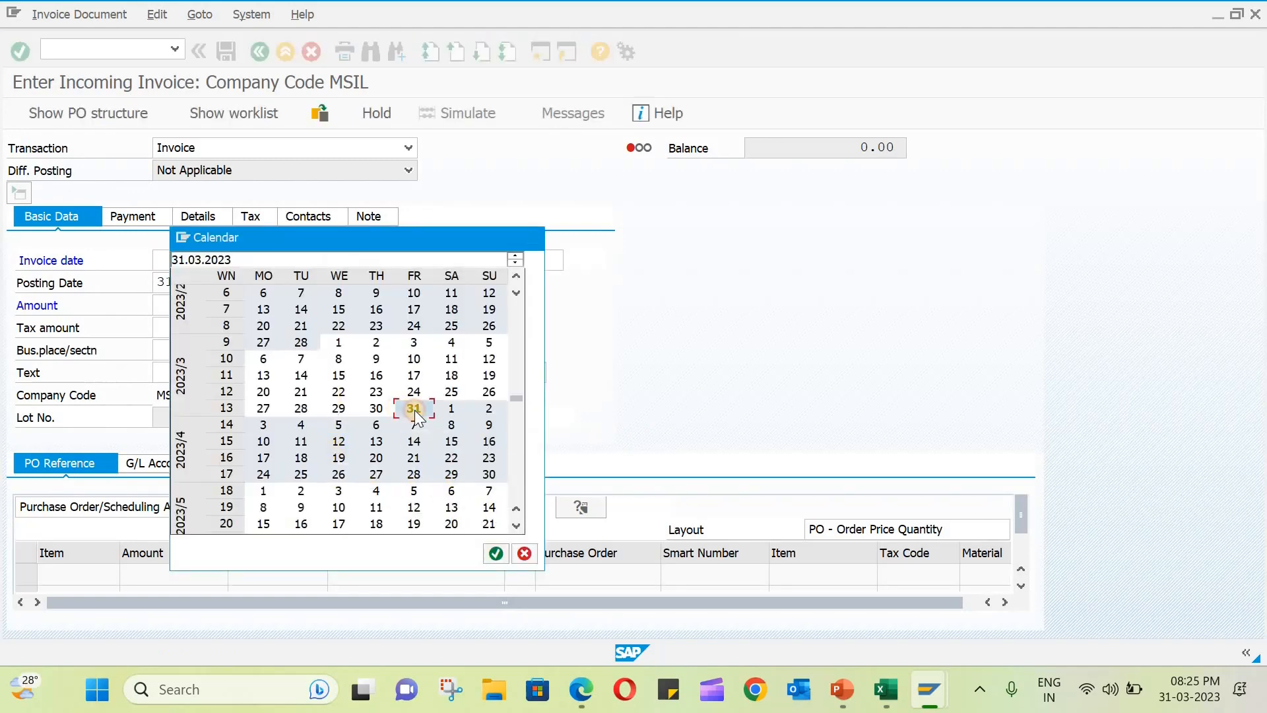
pyautogui.click(415, 410)
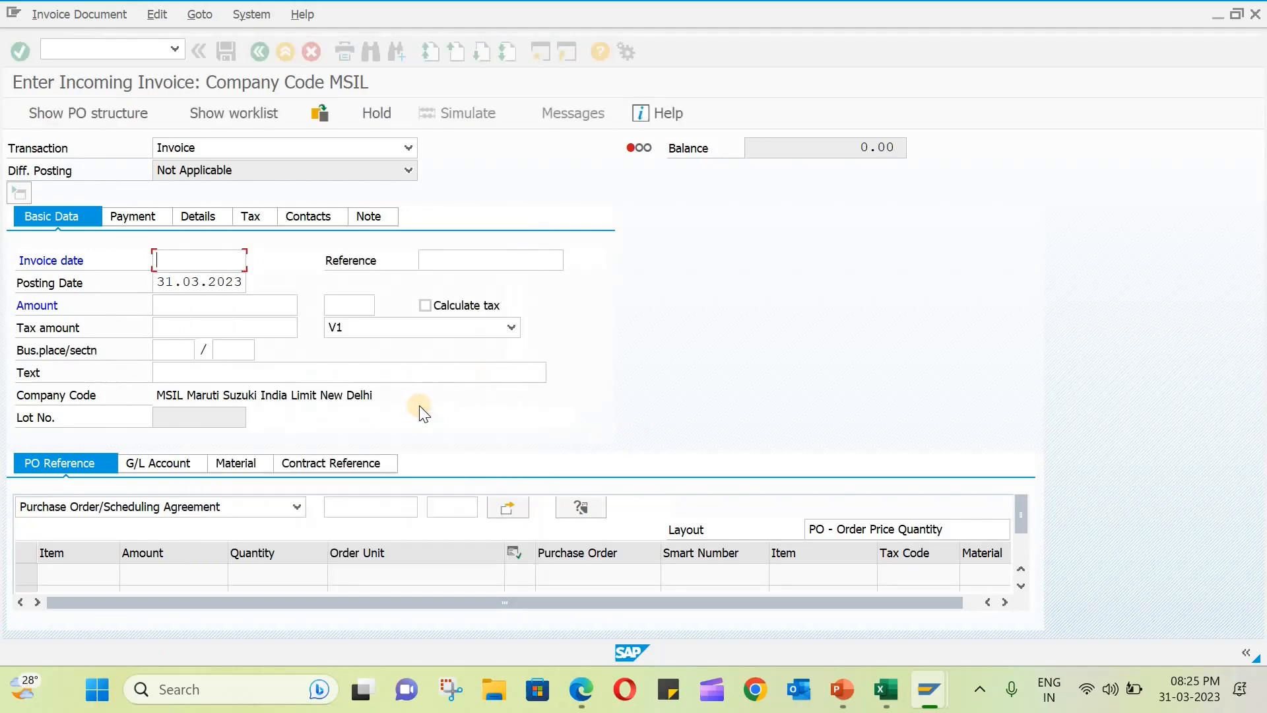
pyautogui.click(489, 327)
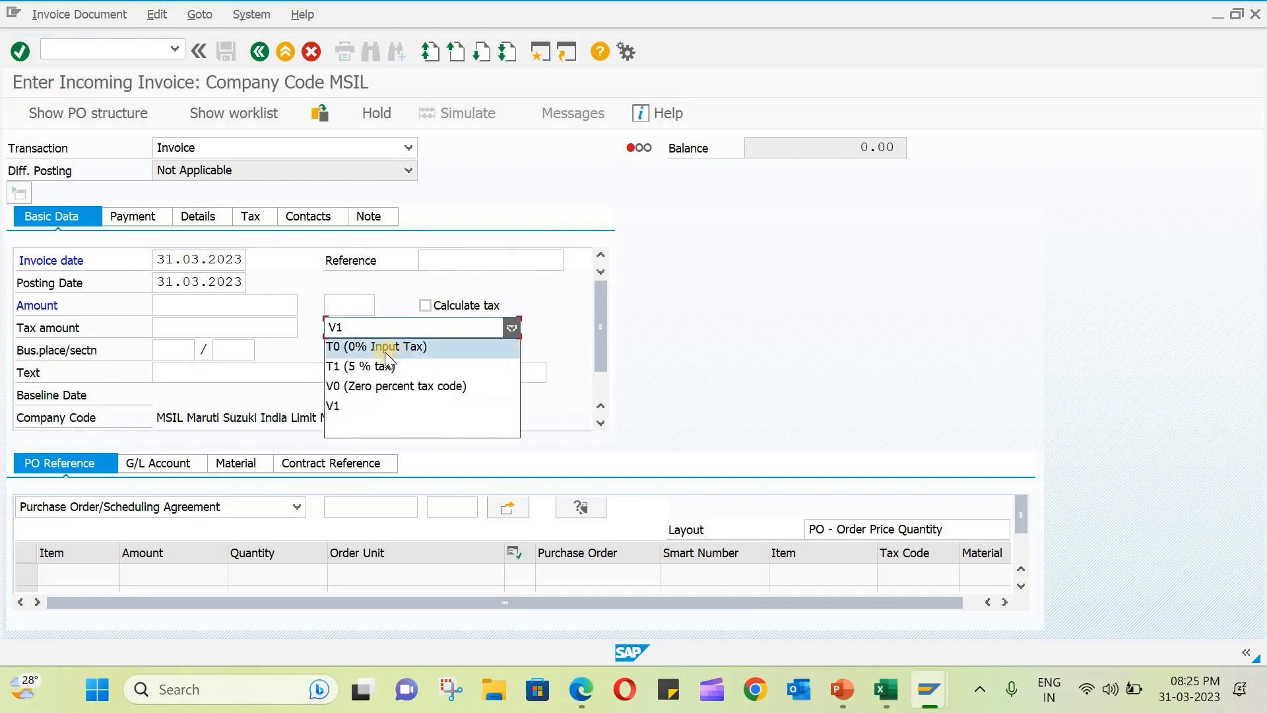
pyautogui.click(385, 347)
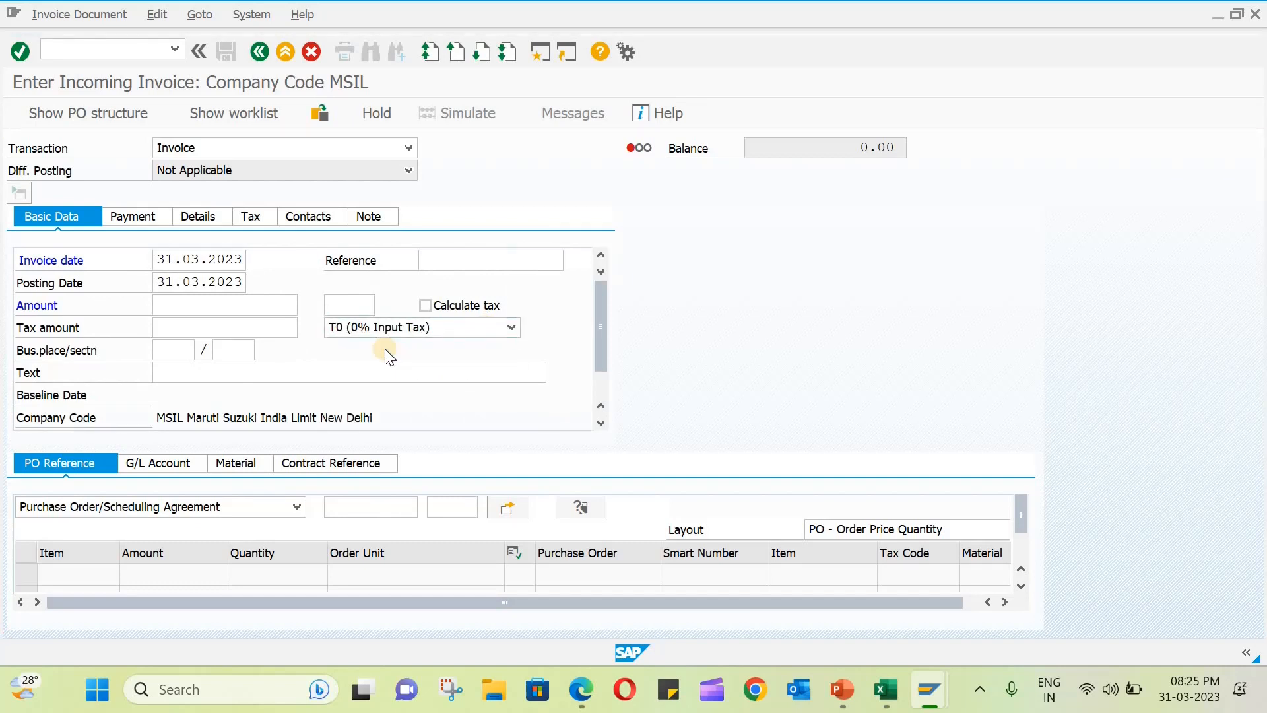
# - Search the possible purchasing documents for the invoice's PO reference by vendor VEN-101
pyautogui.click(419, 506)
pyautogui.click(421, 505)
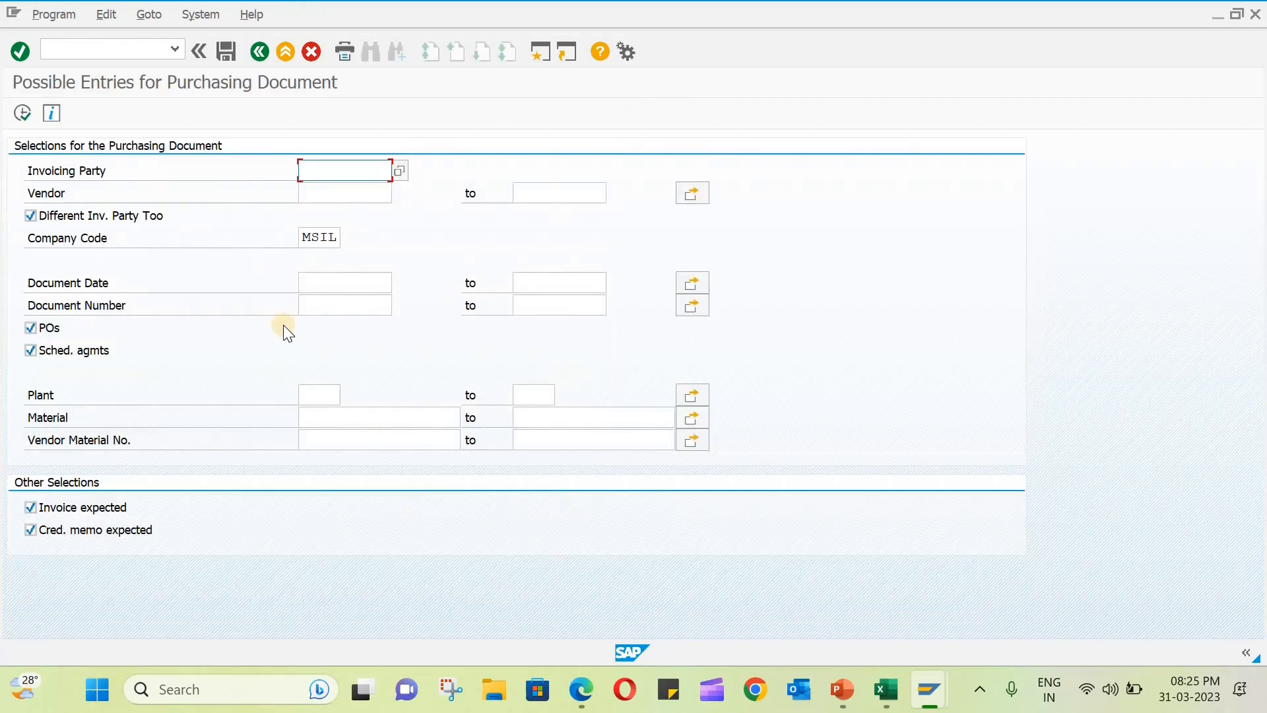
pyautogui.click(332, 192)
pyautogui.write('ven-101')
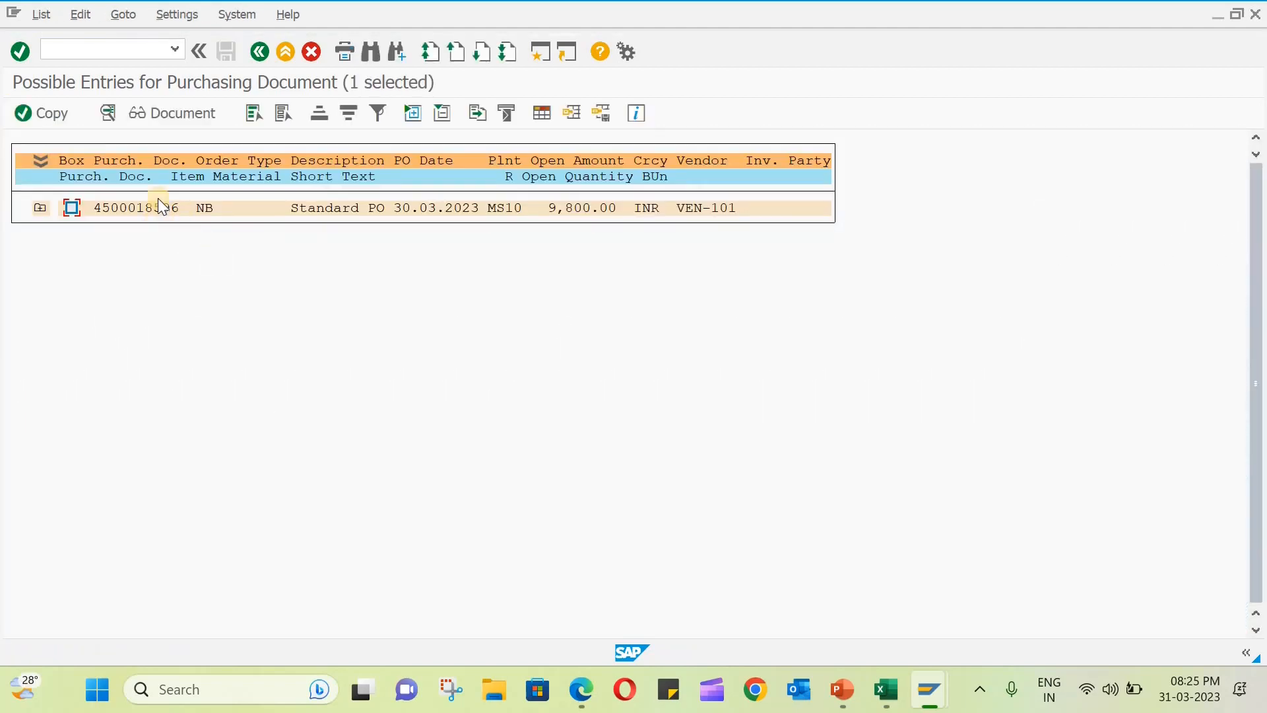
# - Copy the standard purchase order of vendor VEN-101 into the invoice as its PO reference and check the invoice balance
pyautogui.click(73, 209)
pyautogui.click(65, 115)
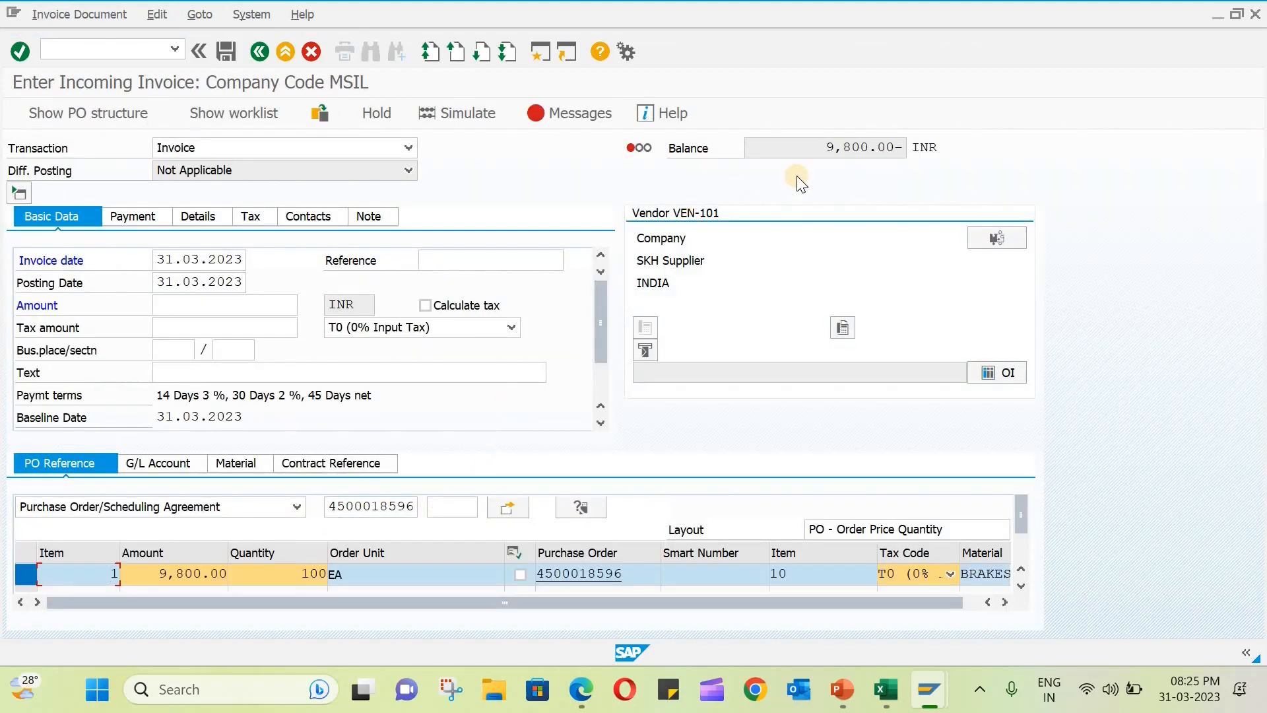
pyautogui.doubleClick(881, 150)
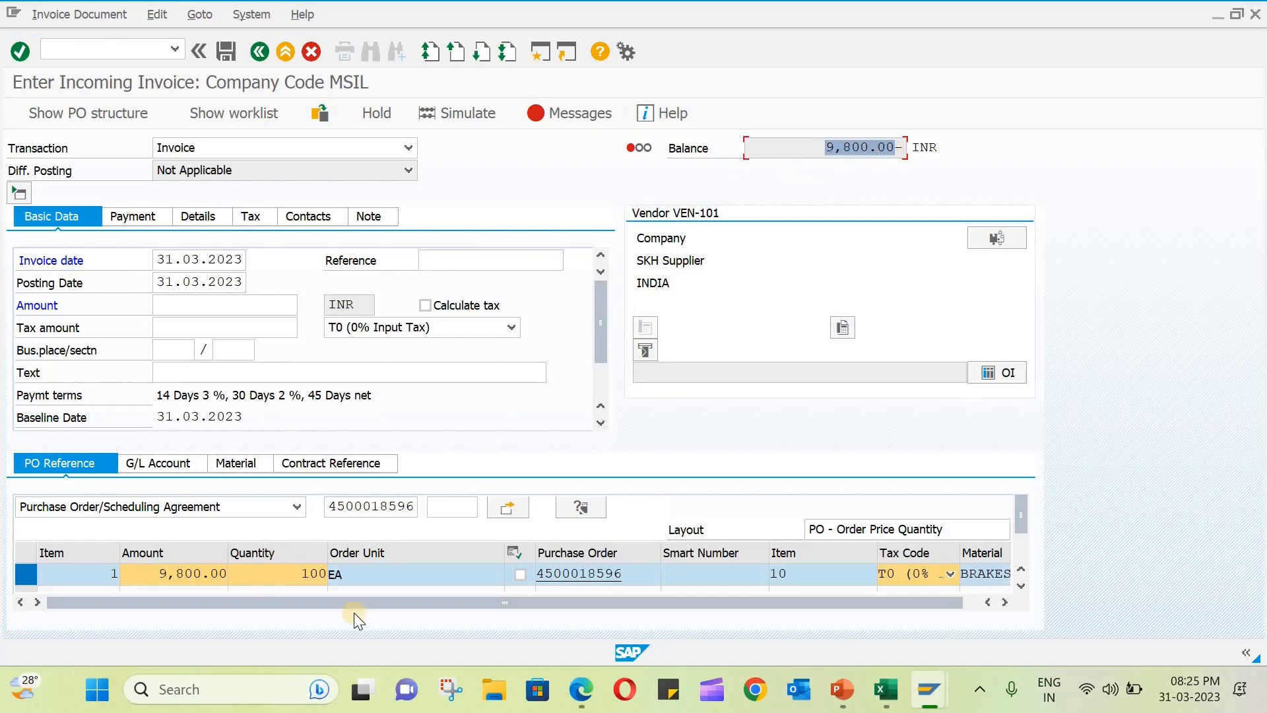
# - Enable automatic tax calculation and set the tax code to T1 (5 % tax) for both the invoice header and the brakes item
pyautogui.click(424, 305)
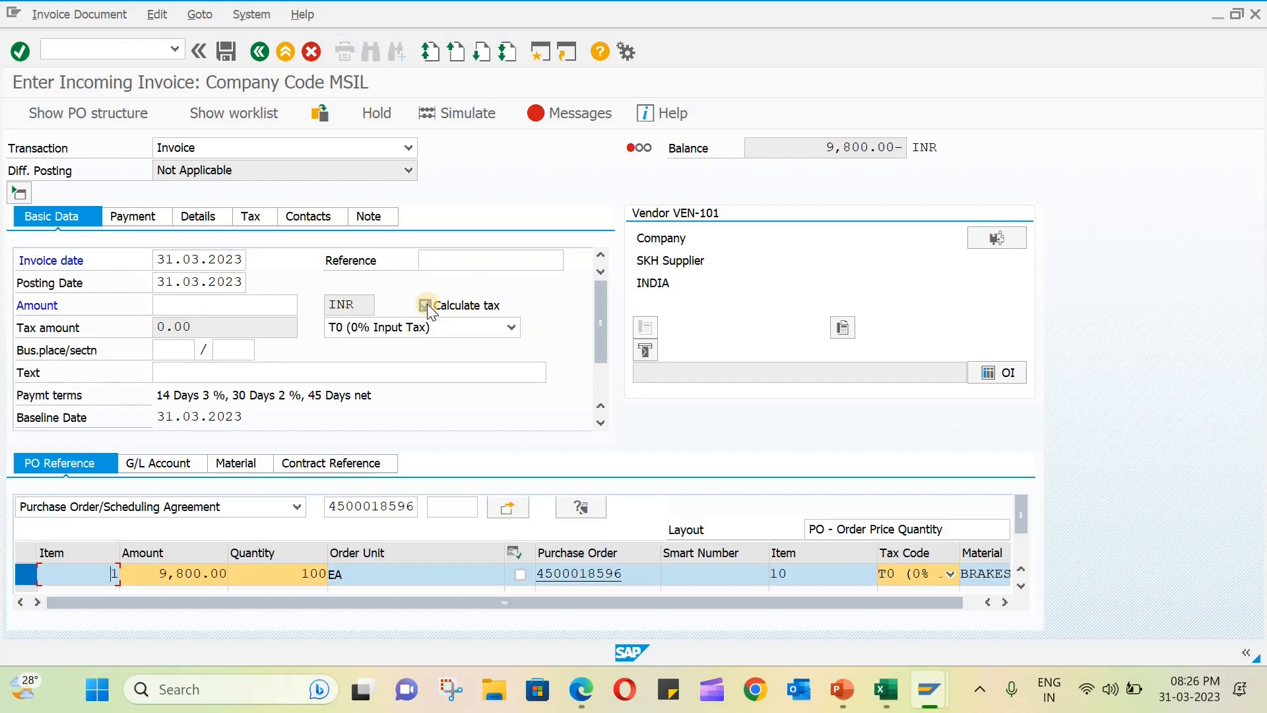
pyautogui.click(513, 329)
pyautogui.click(404, 373)
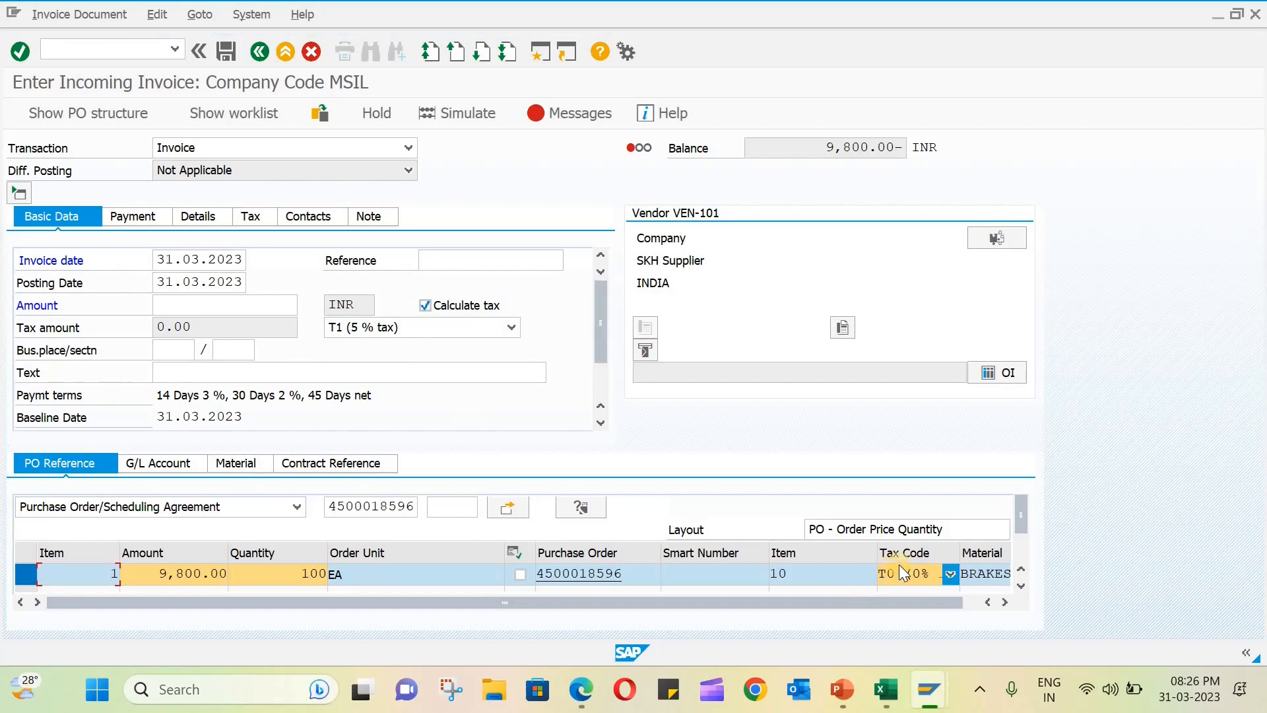
pyautogui.click(948, 575)
pyautogui.click(848, 608)
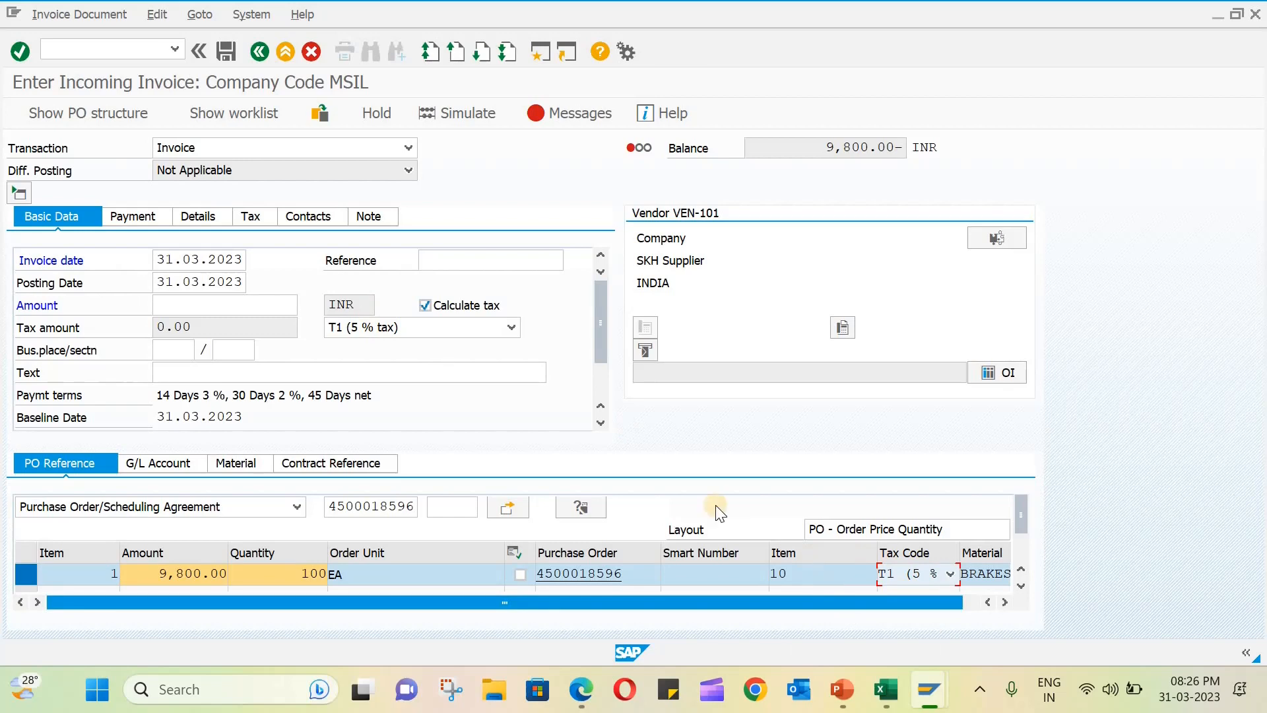
pyautogui.click(449, 305)
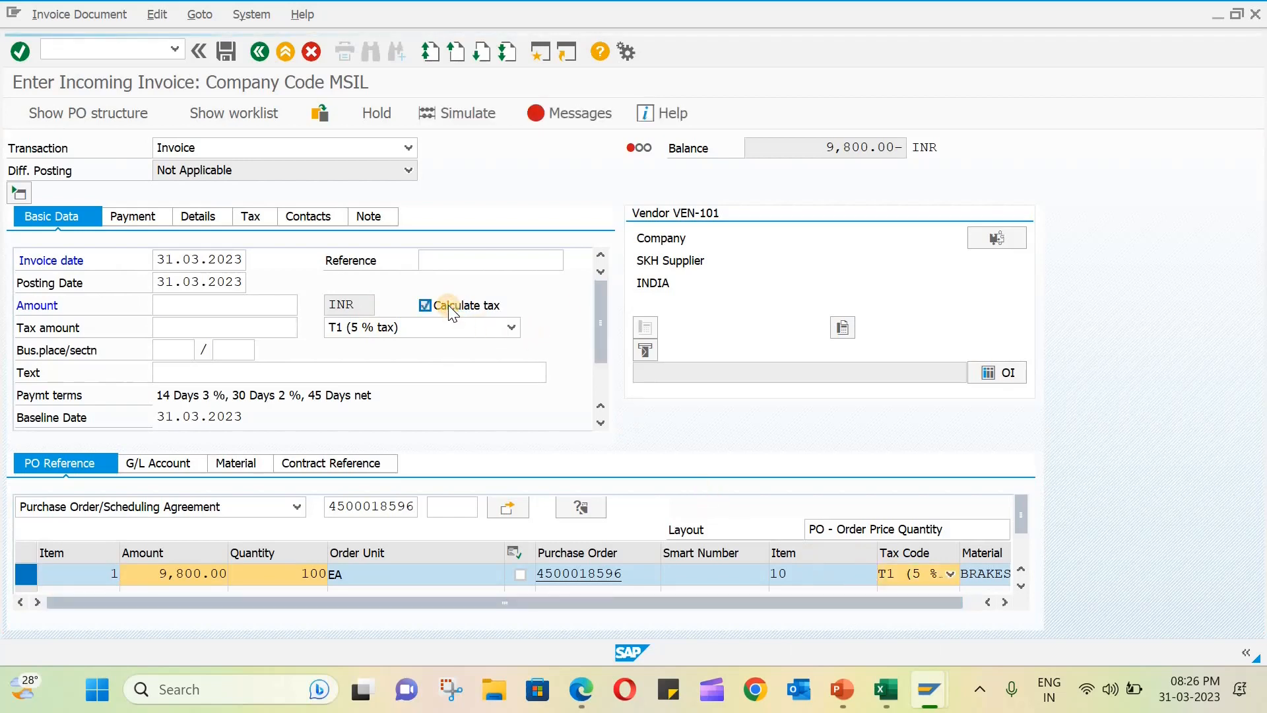
# - Review the calculated tax amount and enter the invoice balance of 10,290.00 INR as the invoice amount
pyautogui.doubleClick(199, 328)
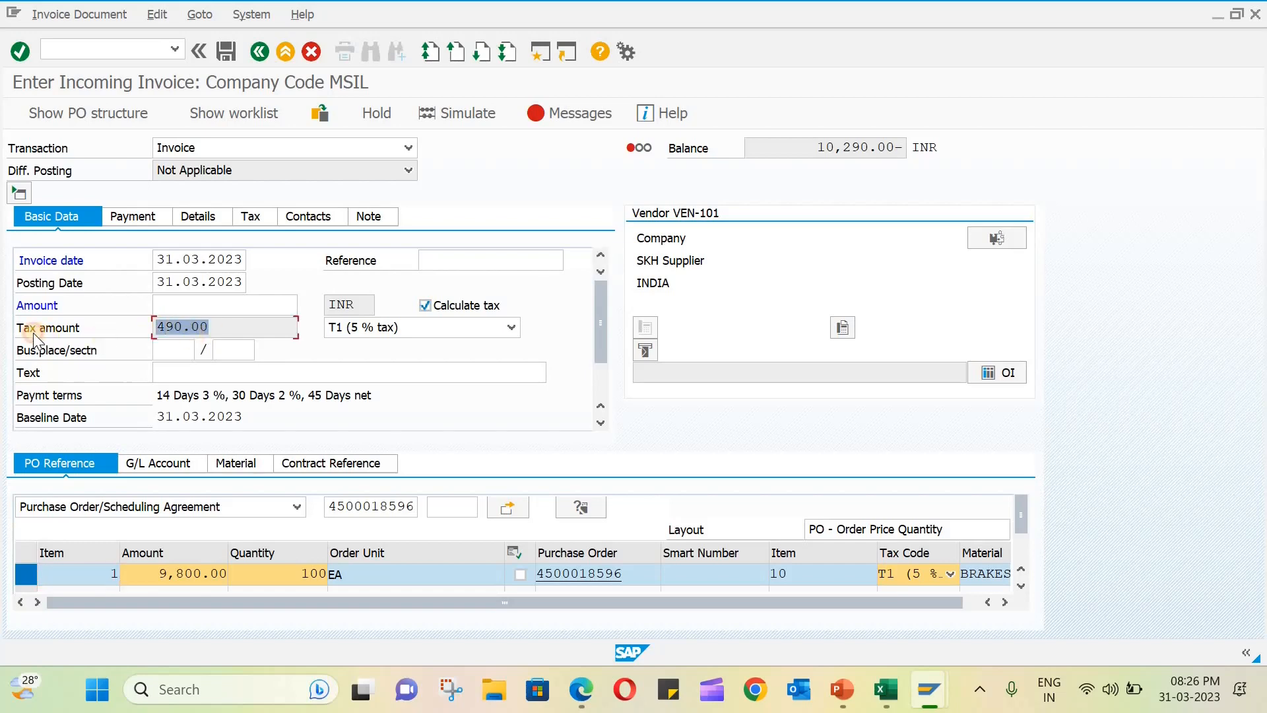
pyautogui.doubleClick(818, 151)
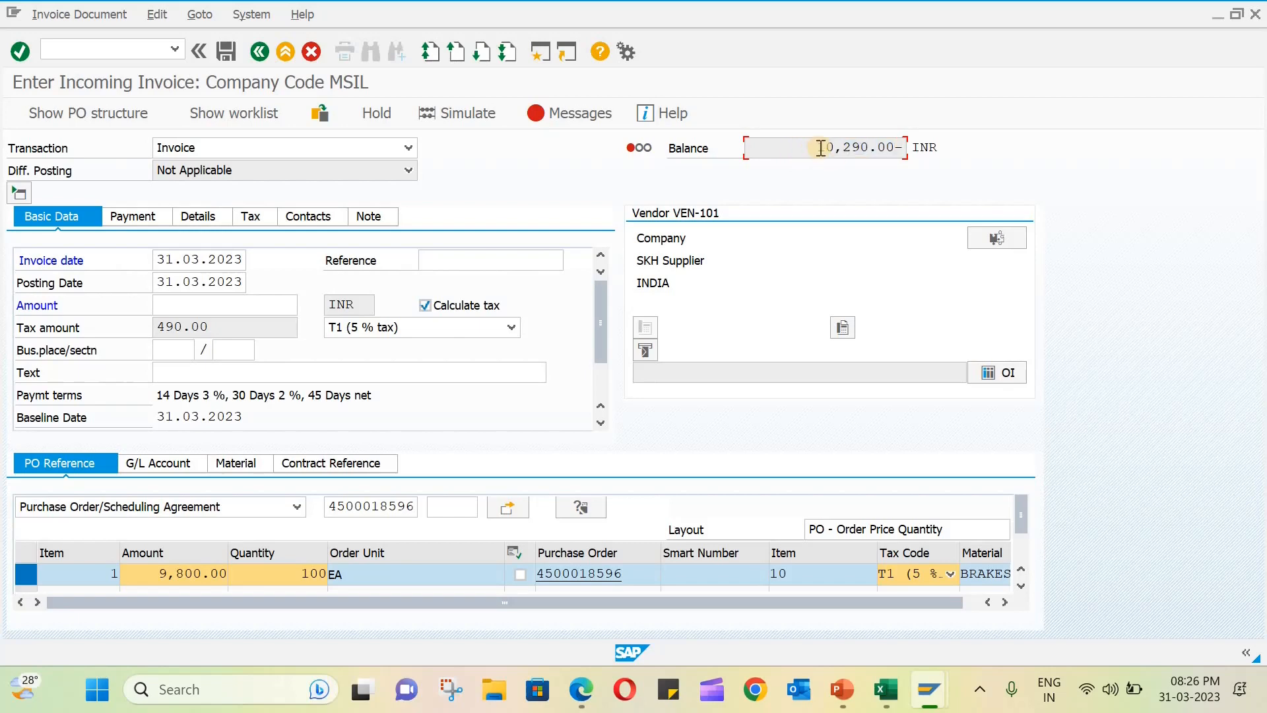
pyautogui.moveTo(817, 148); pyautogui.dragTo(895, 148)
pyautogui.click(222, 301)
pyautogui.hotkey('ctrl', 'v')
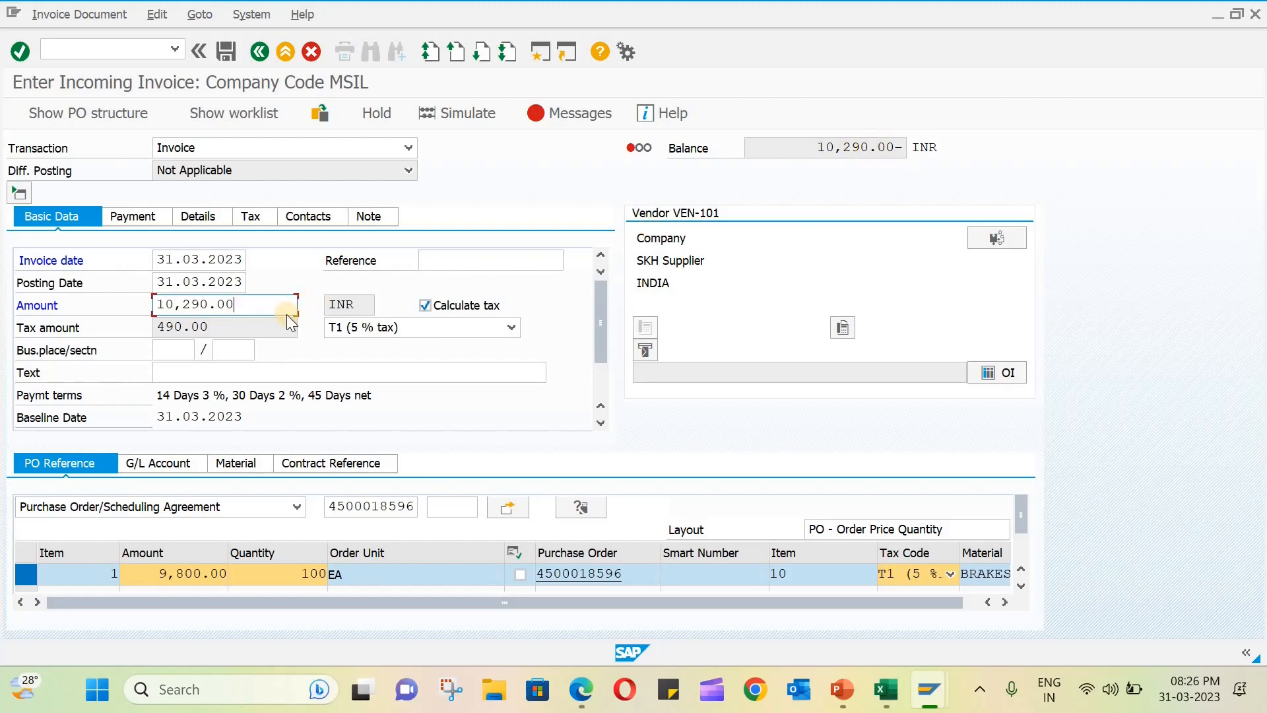
pyautogui.press('Return')
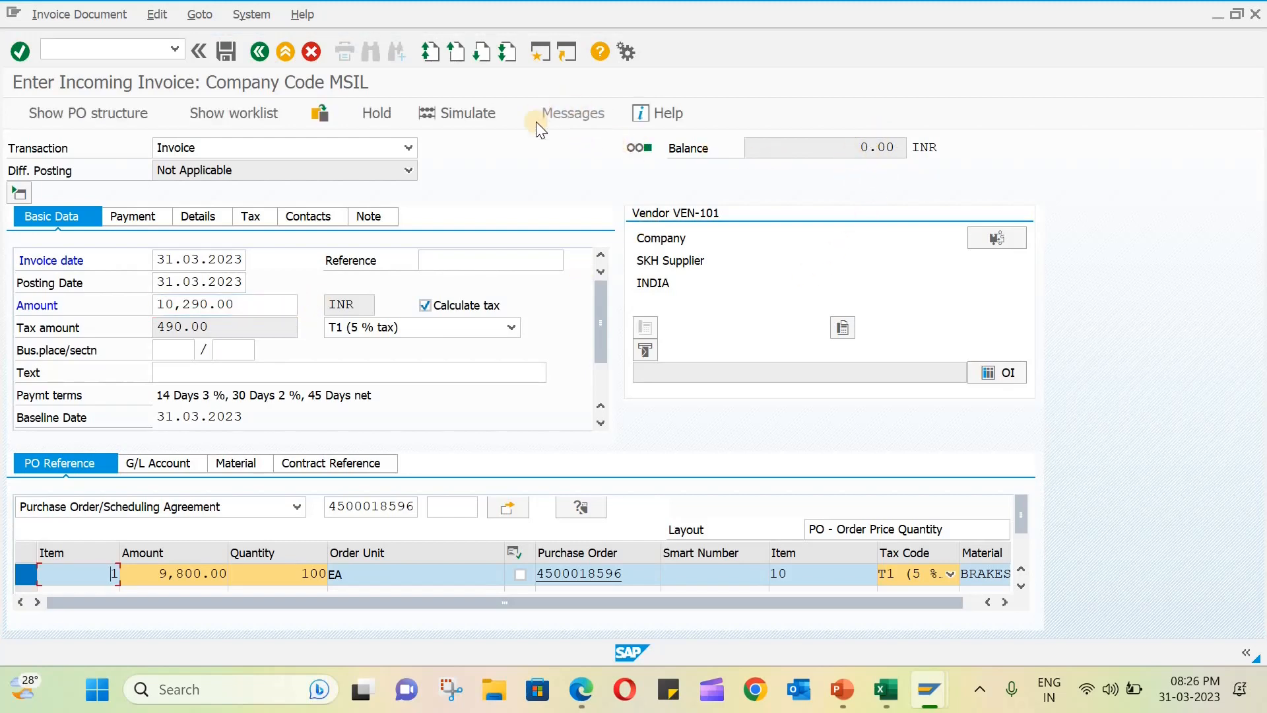
# - Simulate the invoice document and examine the vendor, goods received and input tax lines with their G/L accounts and amounts
pyautogui.click(450, 112)
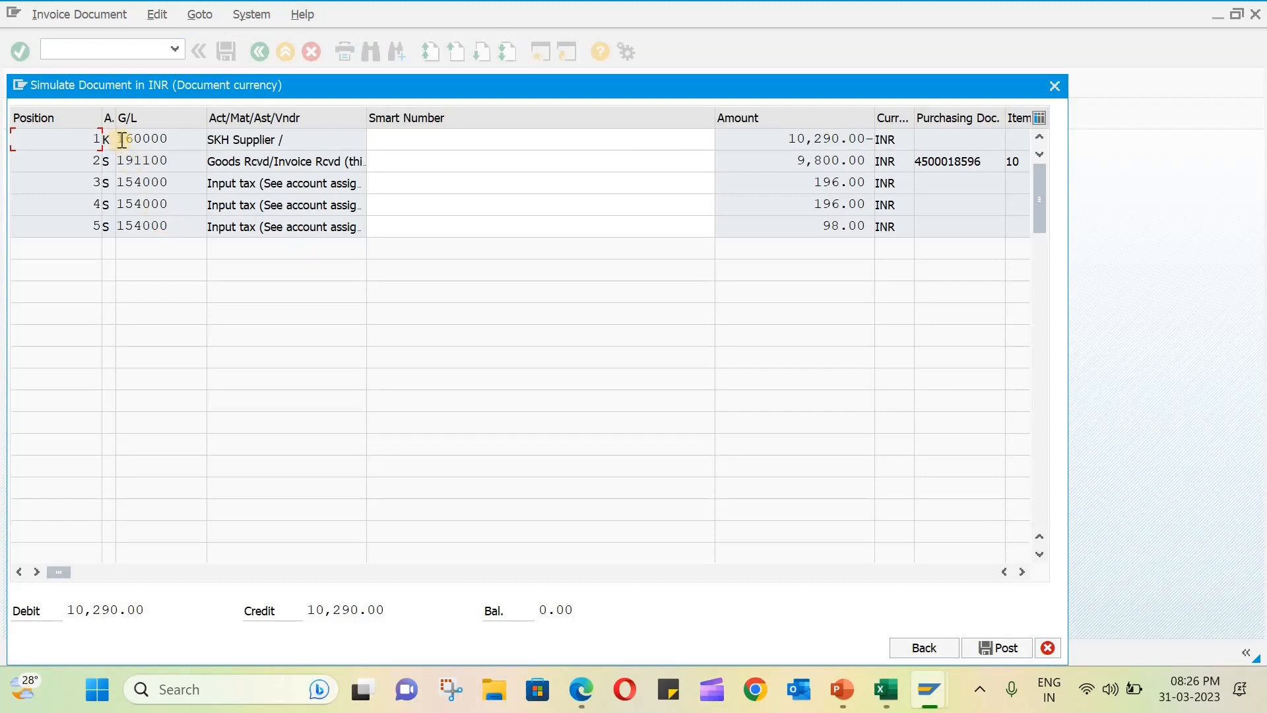
pyautogui.moveTo(134, 140); pyautogui.dragTo(245, 140)
pyautogui.doubleClick(212, 140)
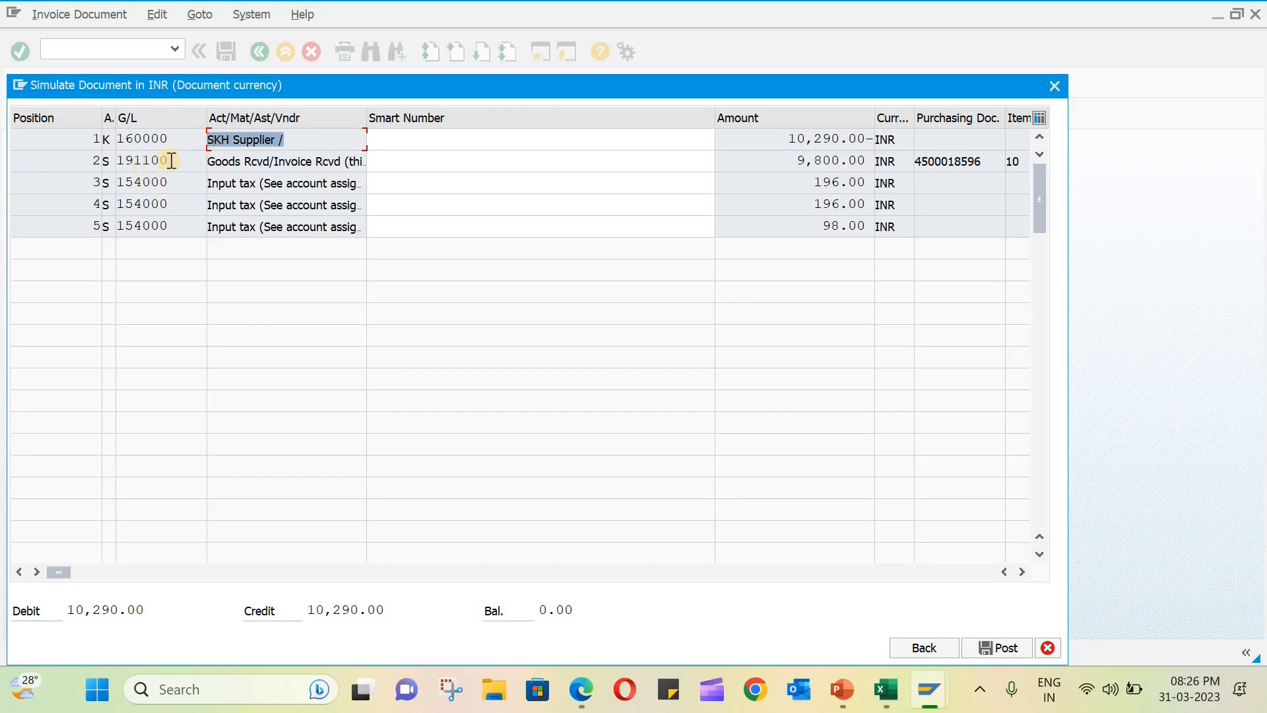
pyautogui.moveTo(173, 160); pyautogui.dragTo(114, 162)
pyautogui.moveTo(212, 160); pyautogui.dragTo(367, 165)
pyautogui.moveTo(172, 183); pyautogui.dragTo(98, 186)
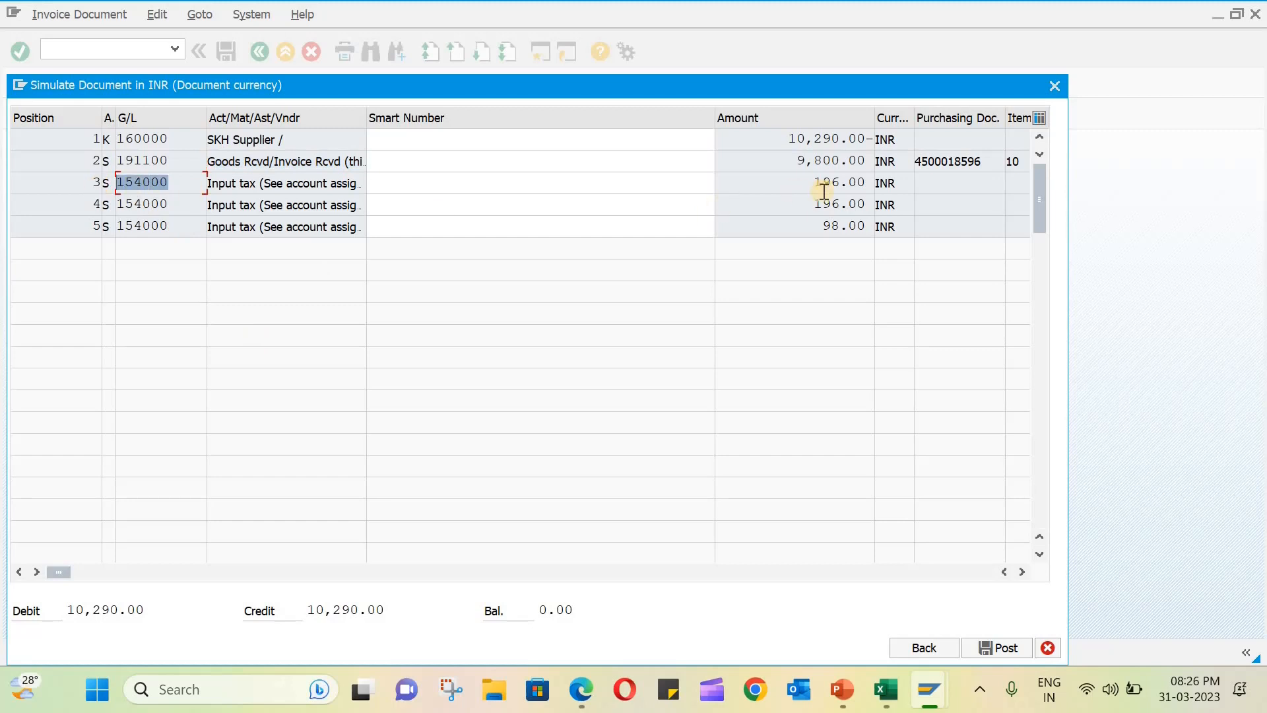
pyautogui.moveTo(872, 182); pyautogui.dragTo(858, 205)
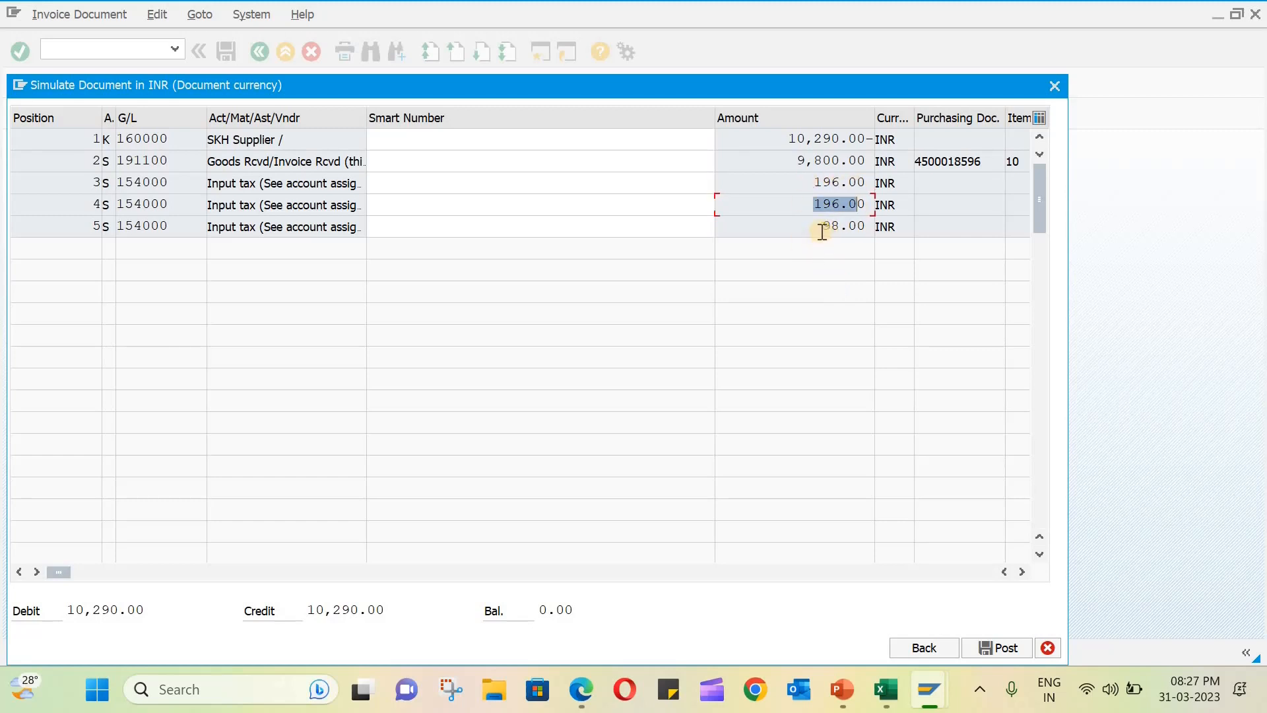
pyautogui.doubleClick(866, 227)
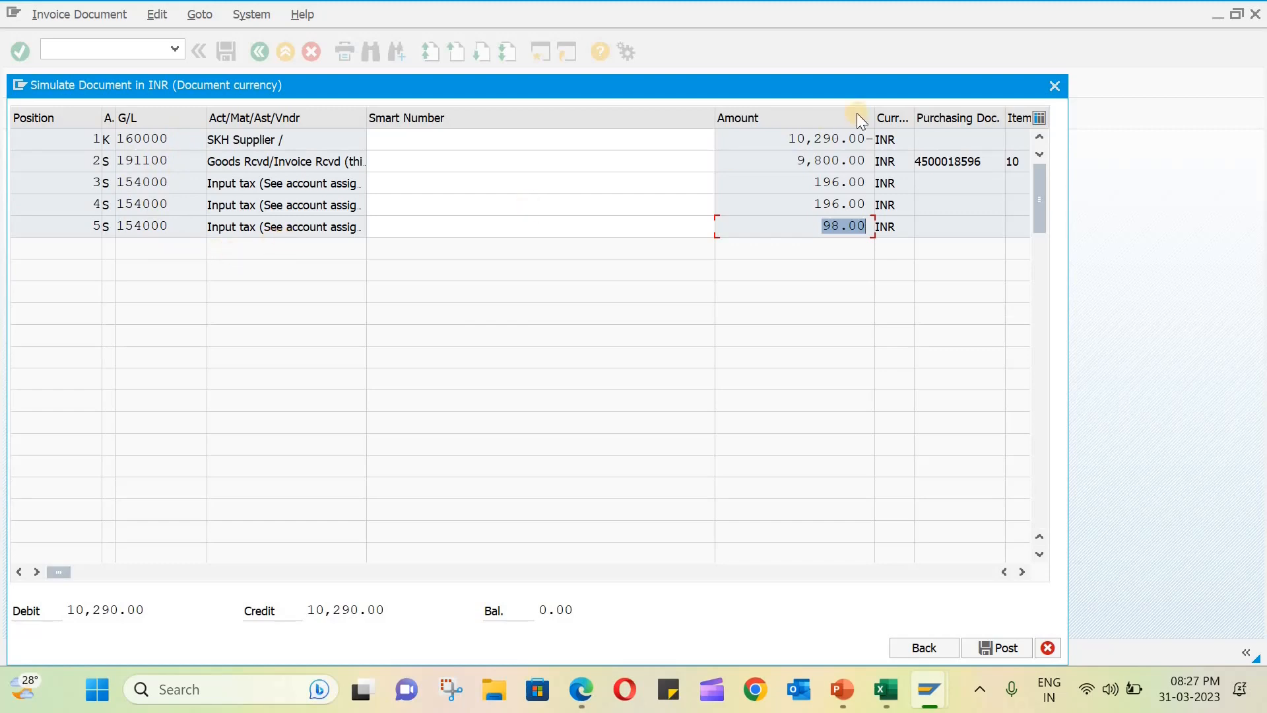
pyautogui.click(1055, 85)
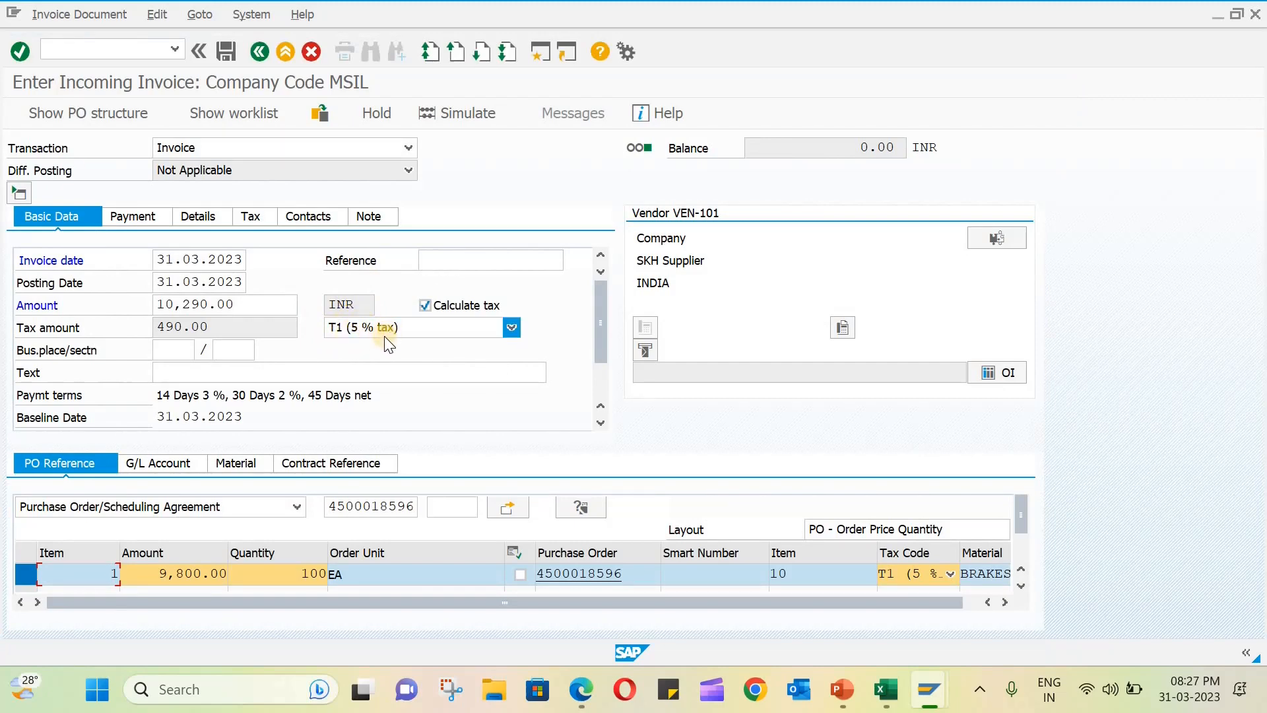
# - Post the incoming invoice for vendor VEN-101
pyautogui.click(229, 59)
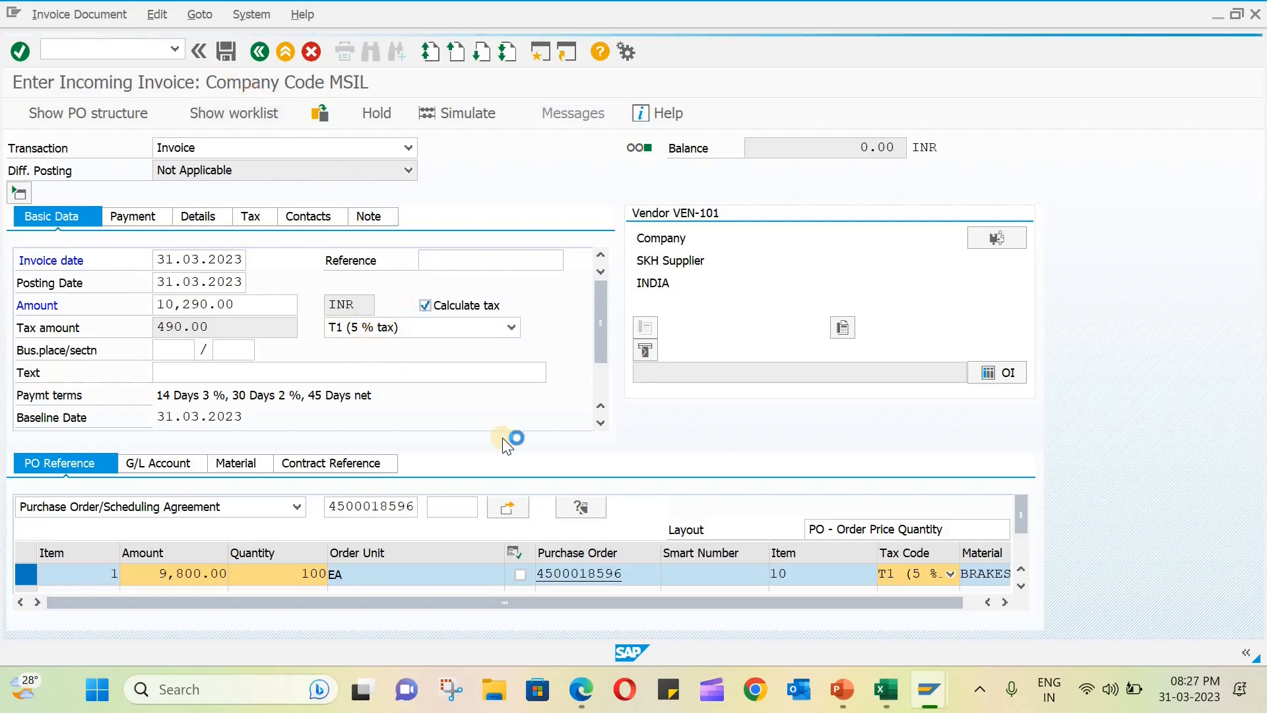